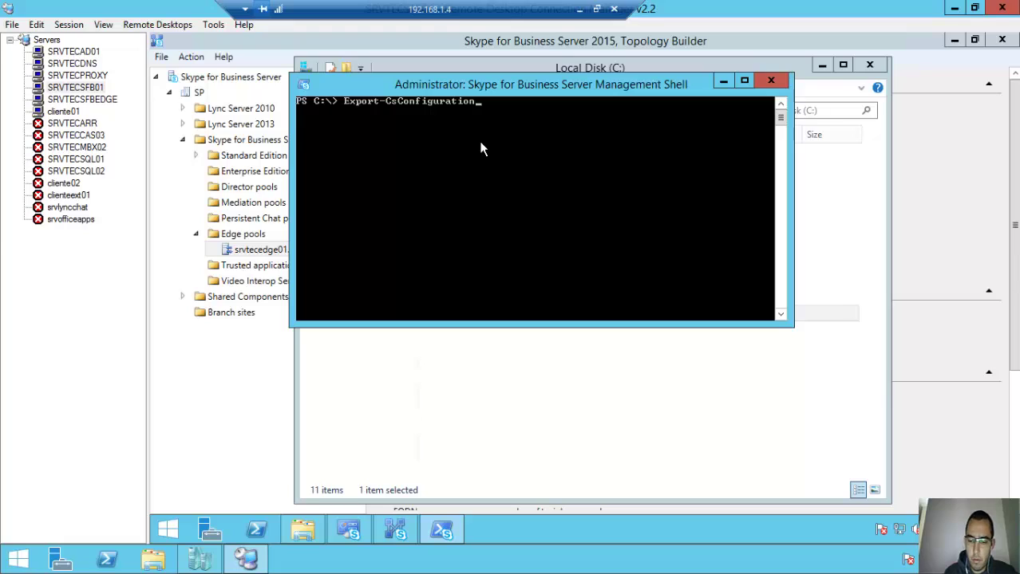
- Export the topology configuration with Export-CsConfiguration -FileName C:\temp\edgeconfiguration.zip in the Management Shell
{"action": "type", "text": "-path"}
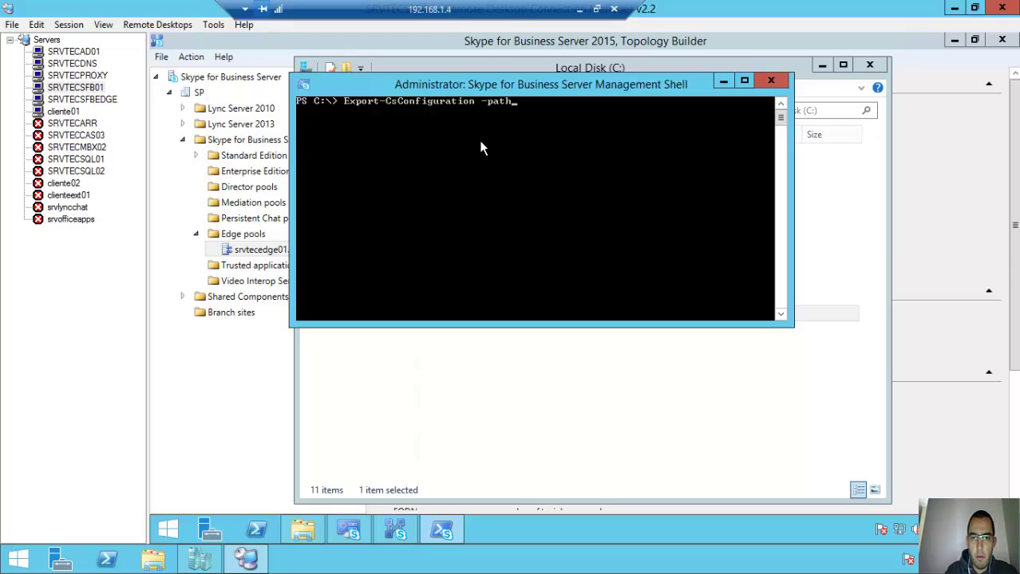
{"action": "key", "text": "BackSpace"}
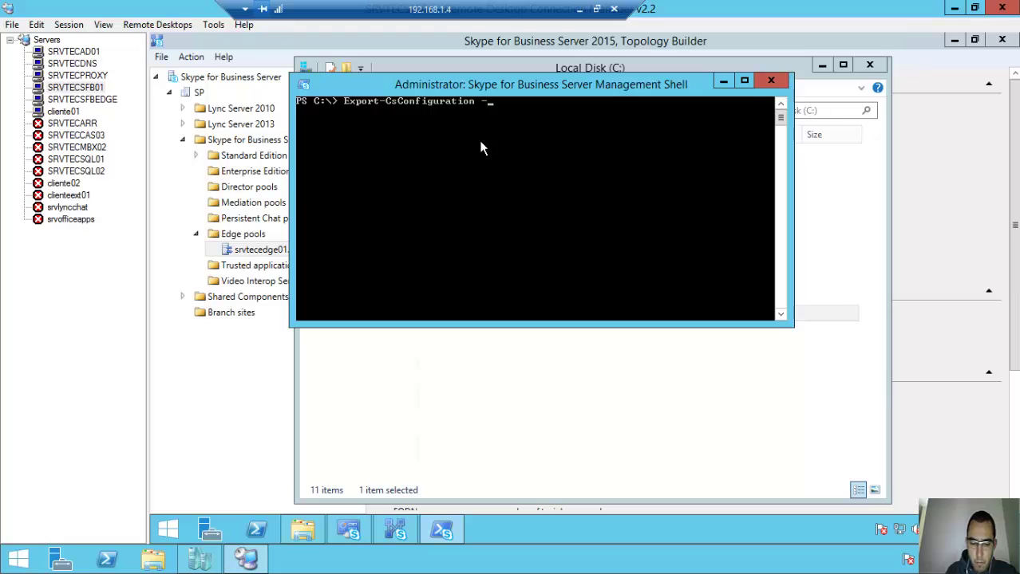
{"action": "type", "text": "FileName"}
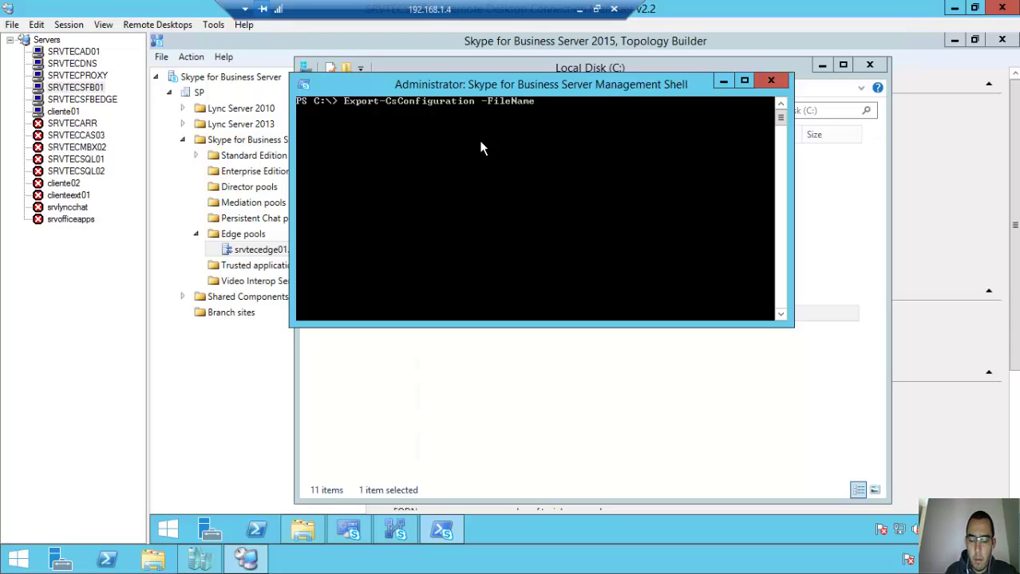
{"action": "type", "text": " c:"}
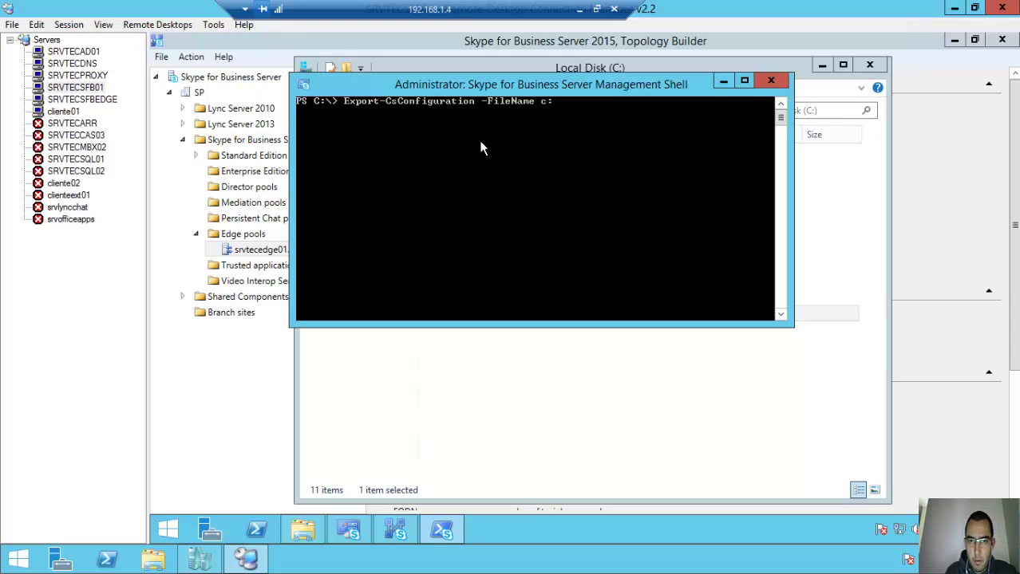
{"action": "type", "text": "\\temp"}
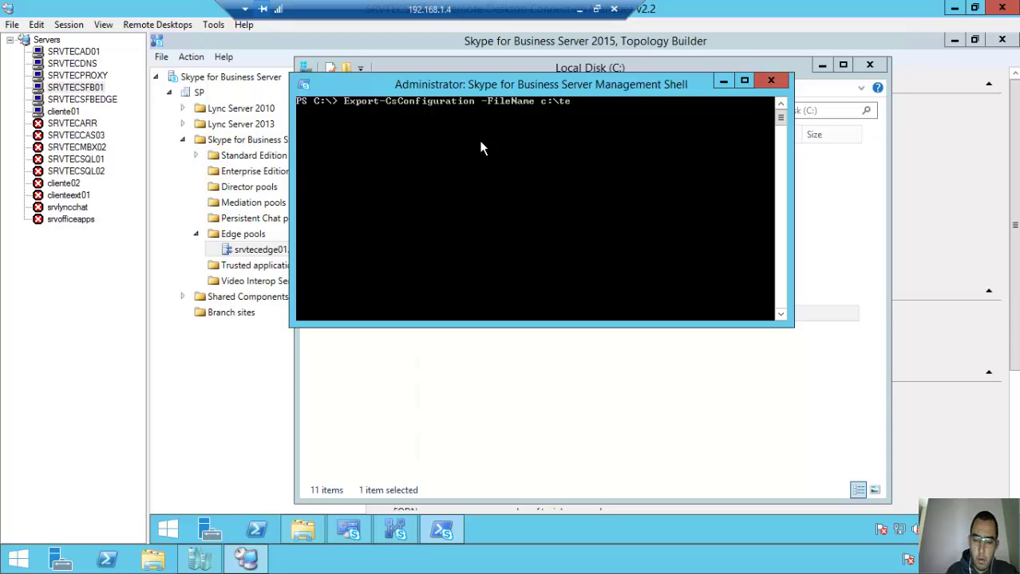
{"action": "key", "text": "Tab"}
{"action": "type", "text": "\\"}
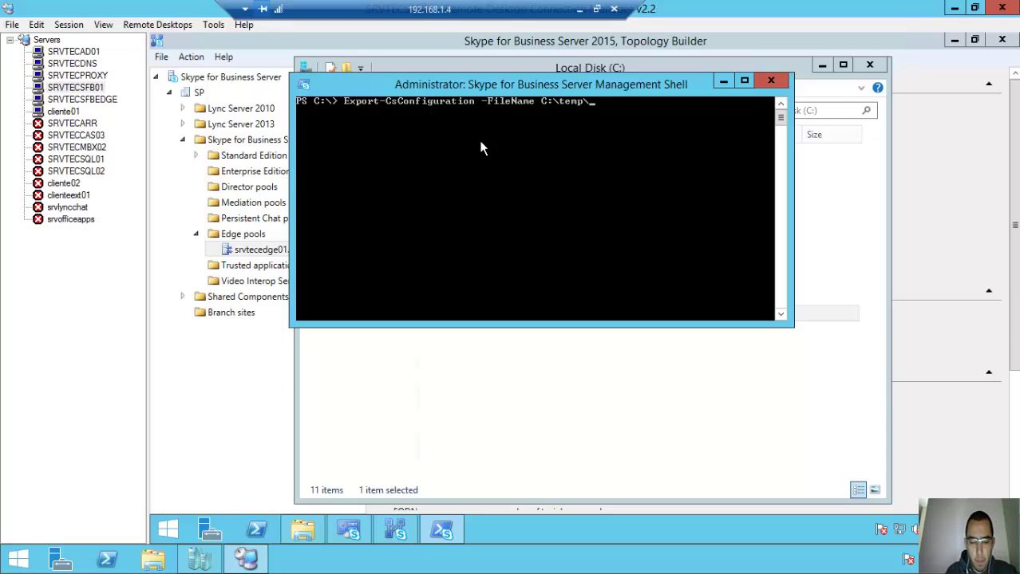
{"action": "type", "text": "edgeconf"}
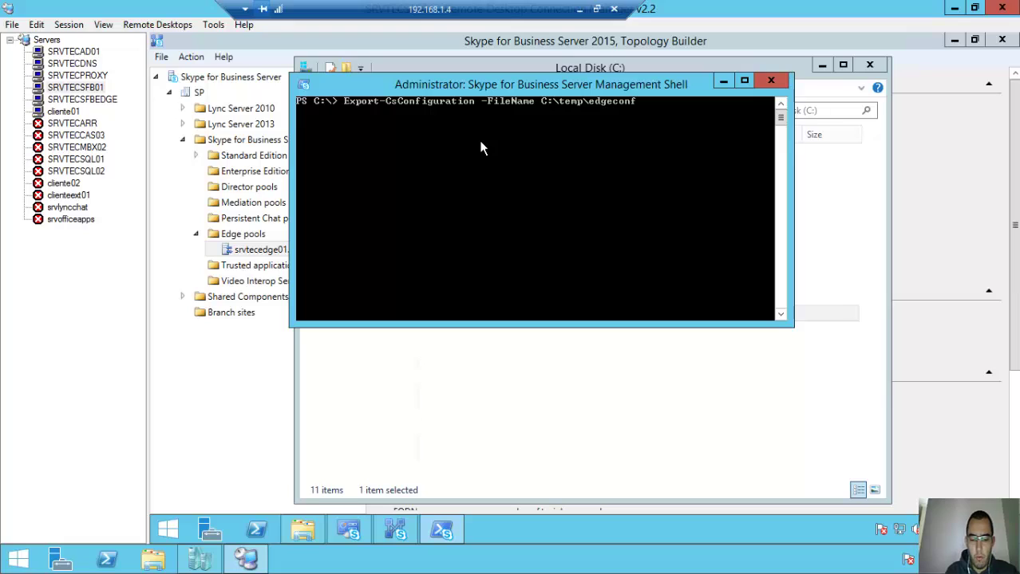
{"action": "type", "text": "iguration."}
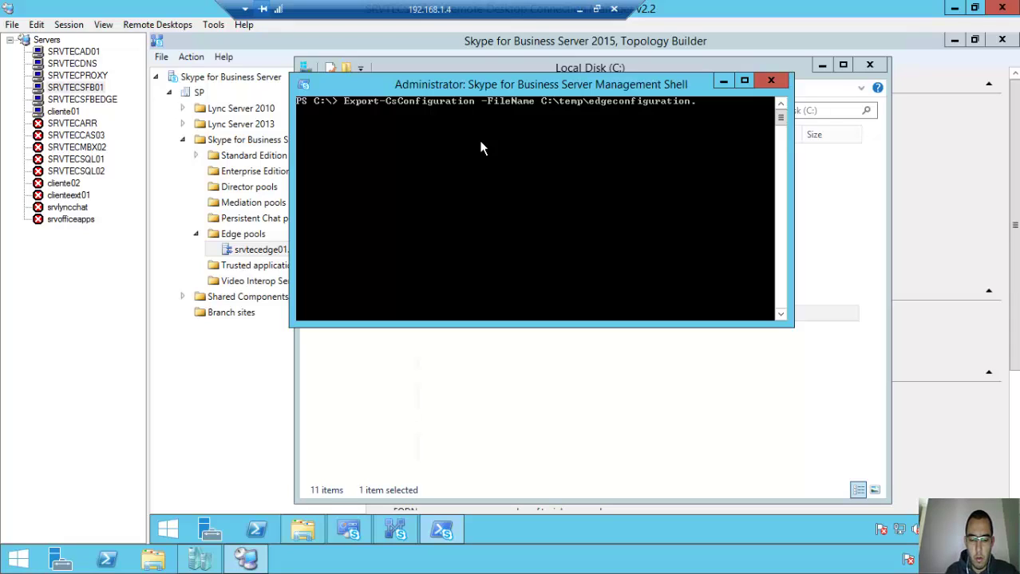
{"action": "type", "text": "zi"}
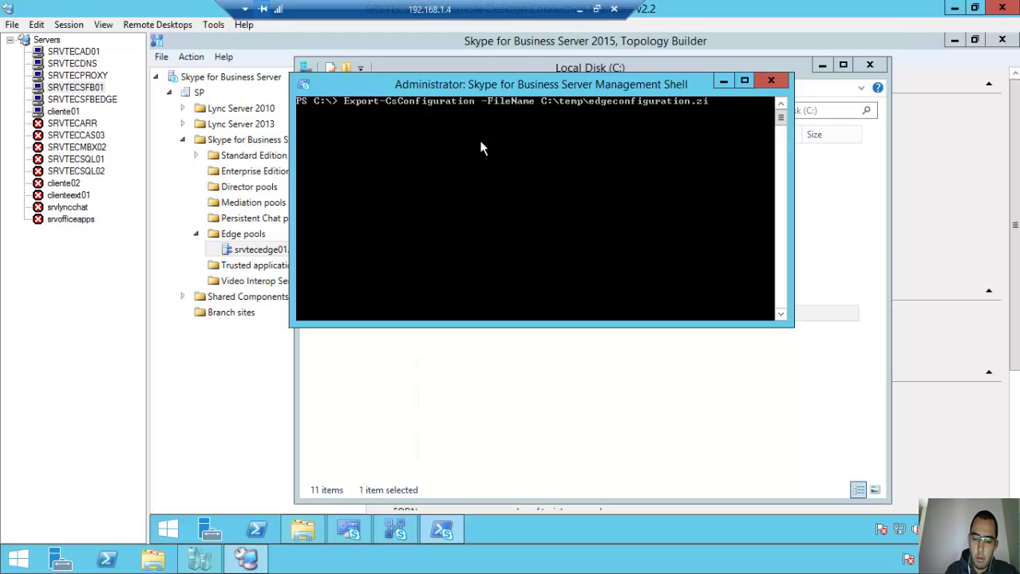
{"action": "type", "text": "p"}
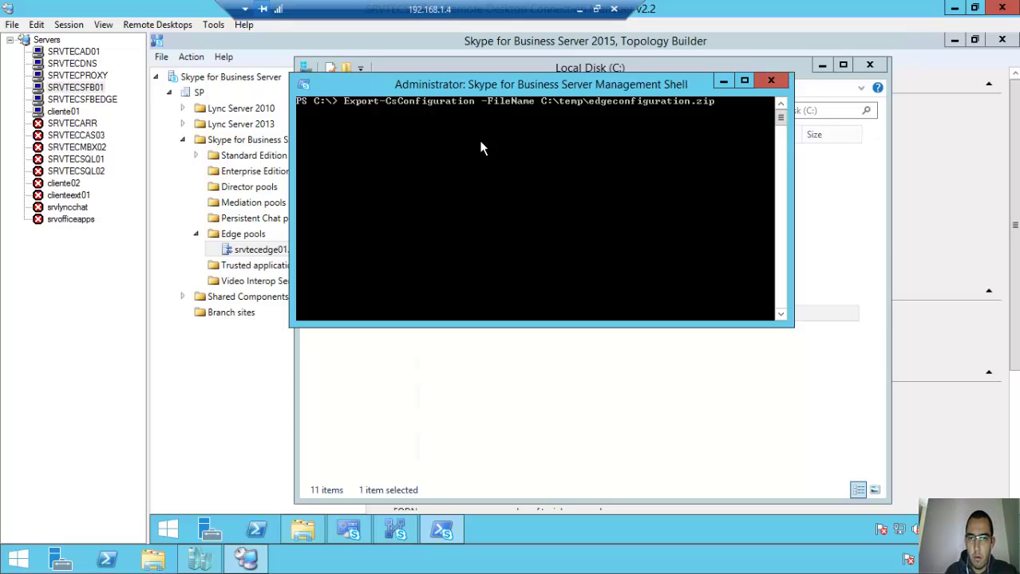
- Open the temp folder on the local C: drive and copy the edgeconfiguration archive
{"action": "left_click", "coordinate": [570, 420]}
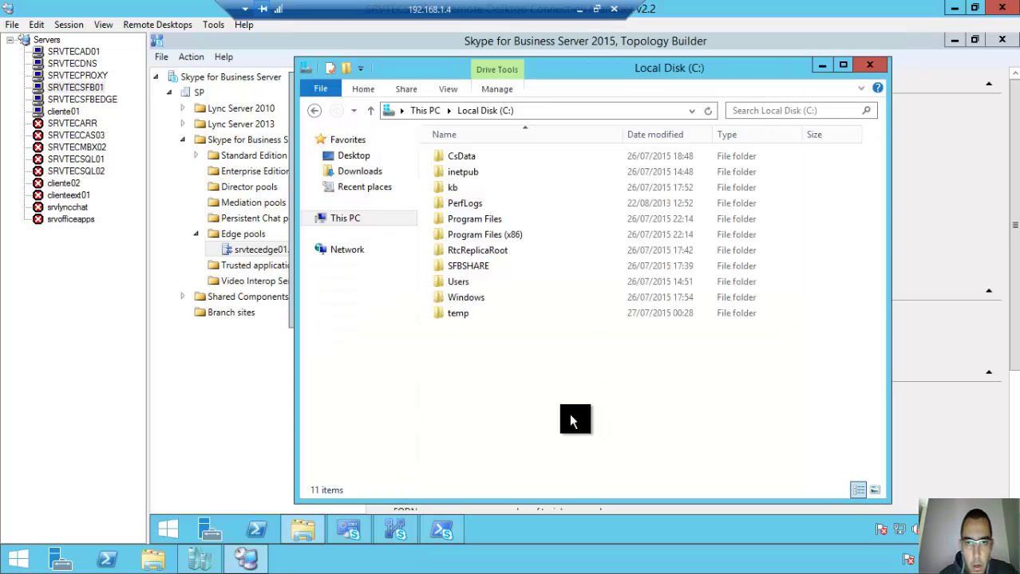
{"action": "double_click", "coordinate": [461, 314]}
{"action": "left_click", "coordinate": [485, 158]}
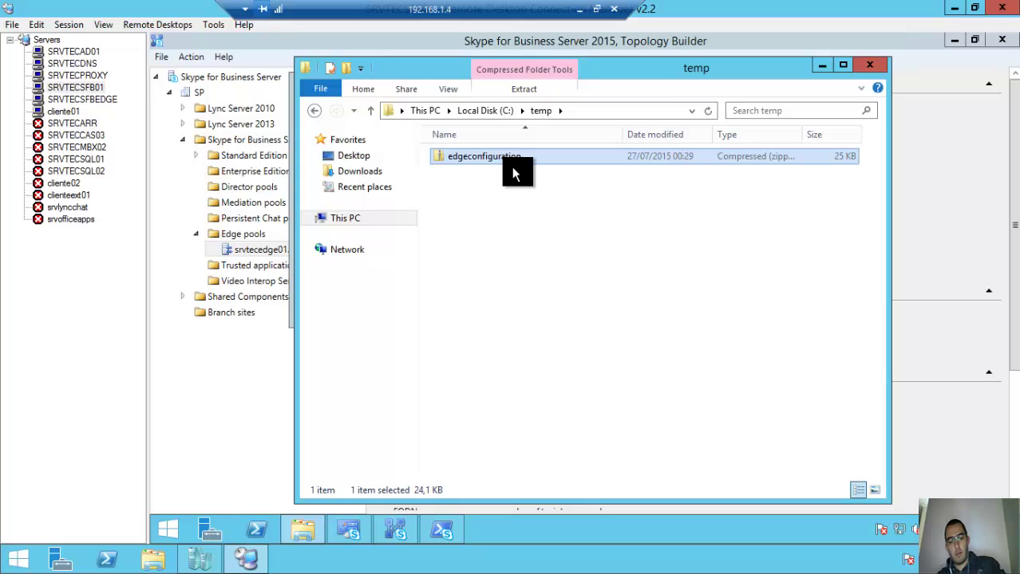
- Open the Edge server's administrative share \\172.16.0.16\c$ through the Run dialog
{"action": "right_click", "coordinate": [176, 541]}
{"action": "left_click", "coordinate": [225, 488]}
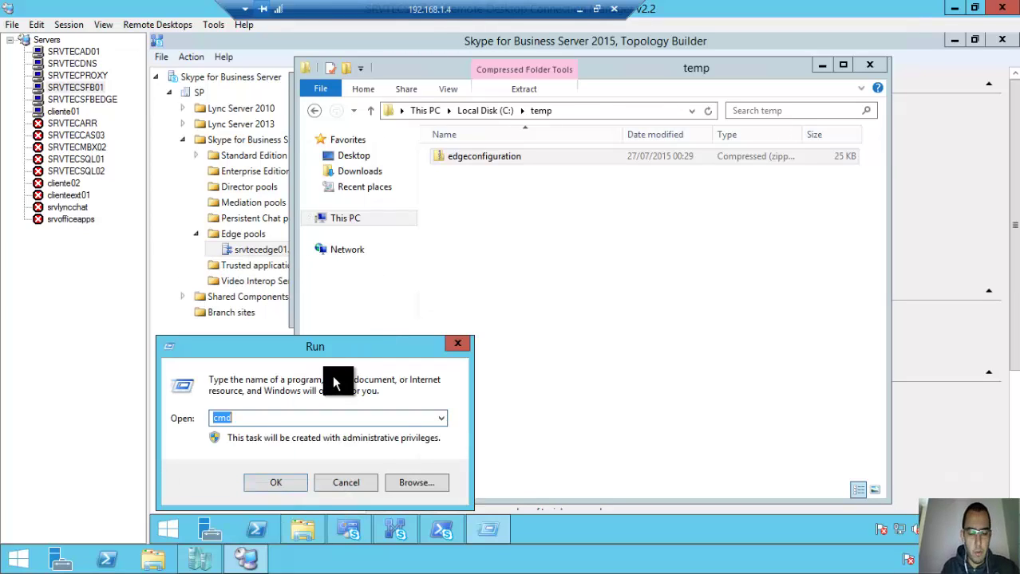
{"action": "type", "text": "\\\\"}
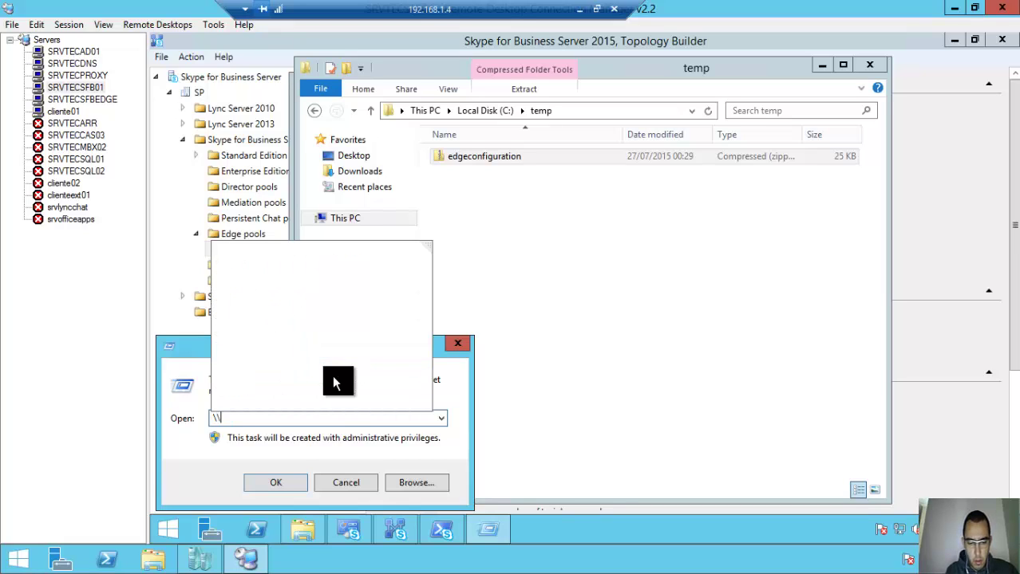
{"action": "type", "text": "s"}
{"action": "key", "text": "BackSpace"}
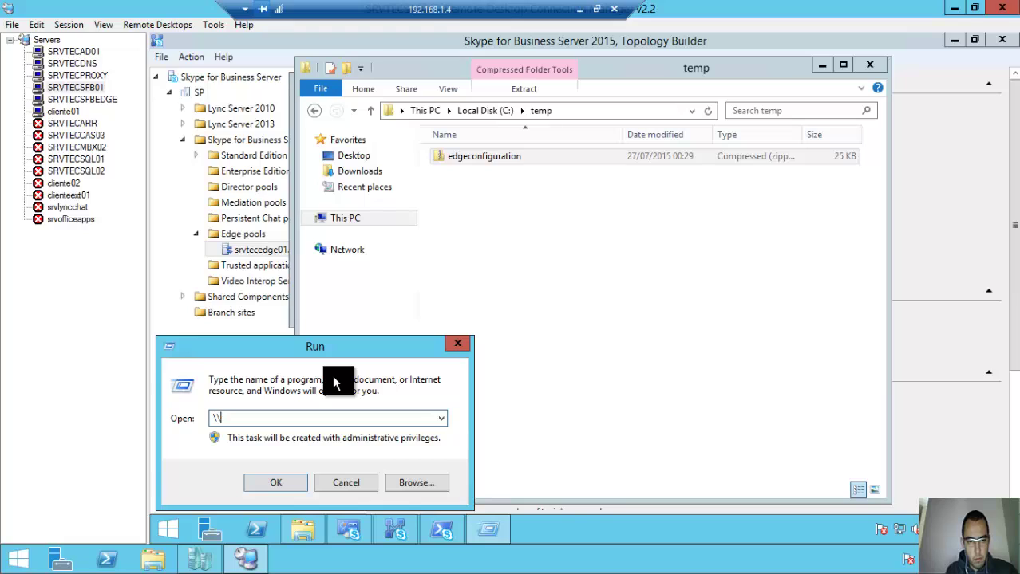
{"action": "type", "text": "17"}
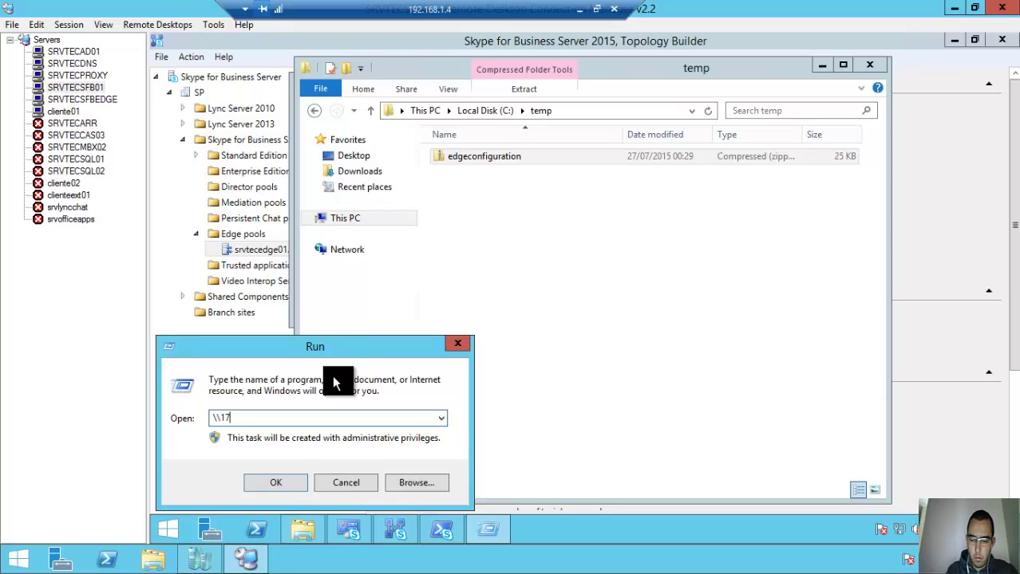
{"action": "type", "text": "2.16."}
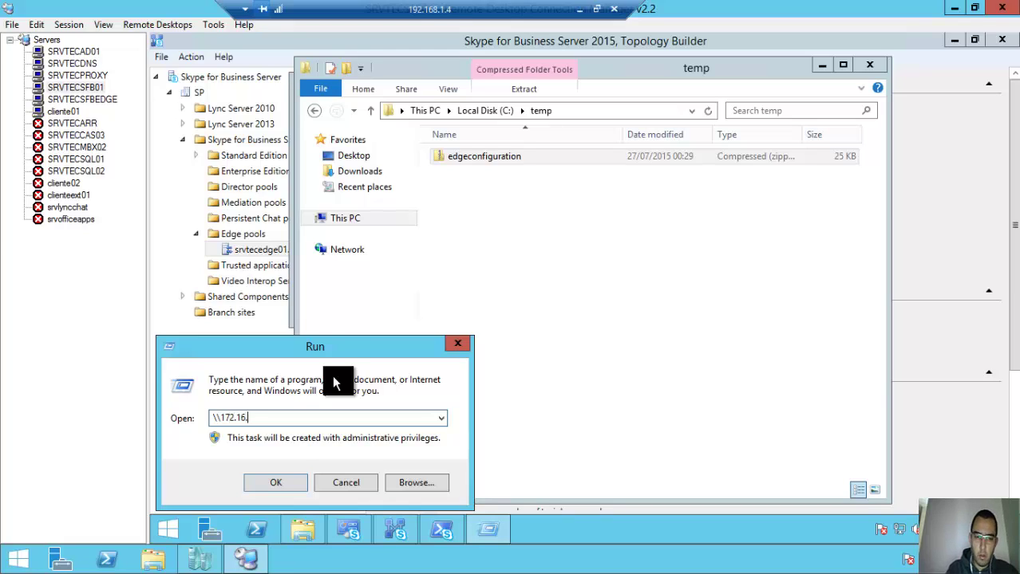
{"action": "type", "text": "0.16"}
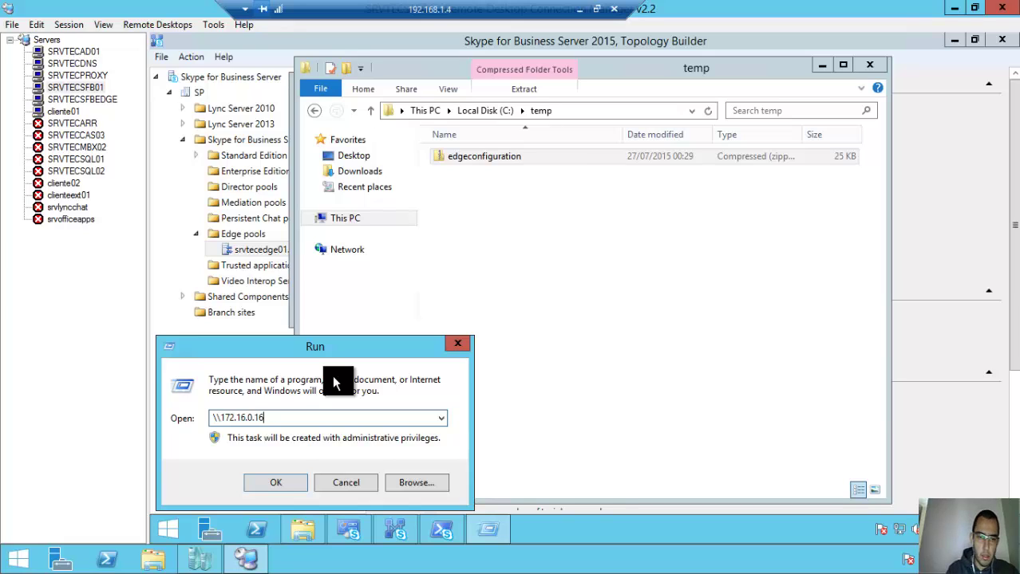
{"action": "type", "text": "\\c$"}
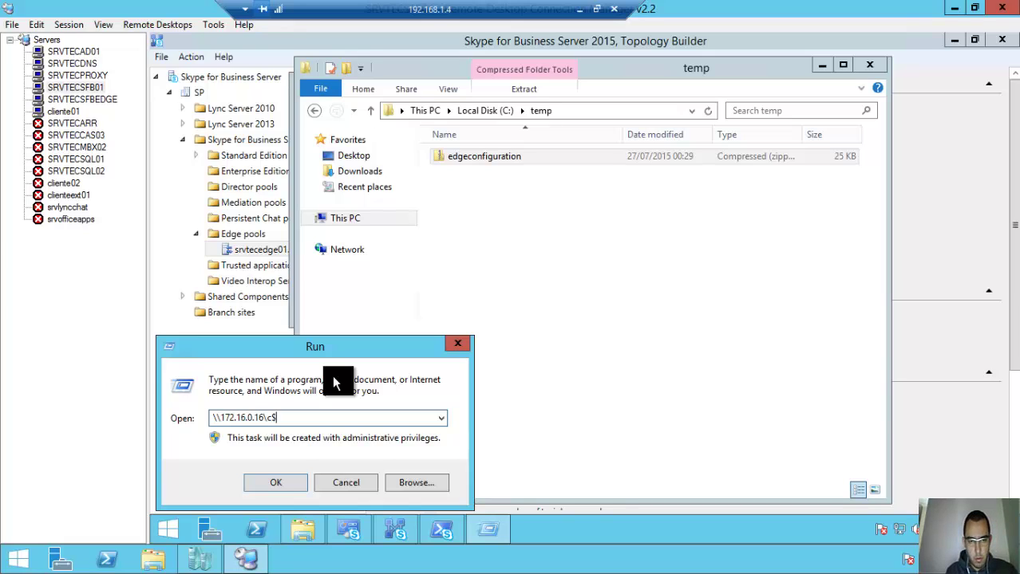
{"action": "key", "text": "Return"}
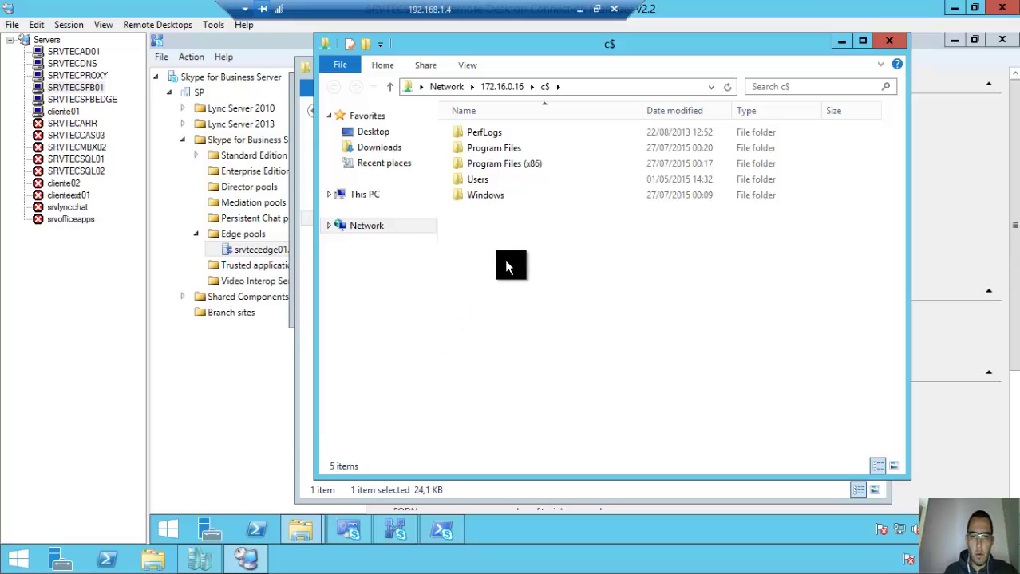
- Paste the edgeconfiguration archive into the root of the c$ share and minimize the folder, shell and Topology Builder windows
{"action": "key", "text": "ctrl+v"}
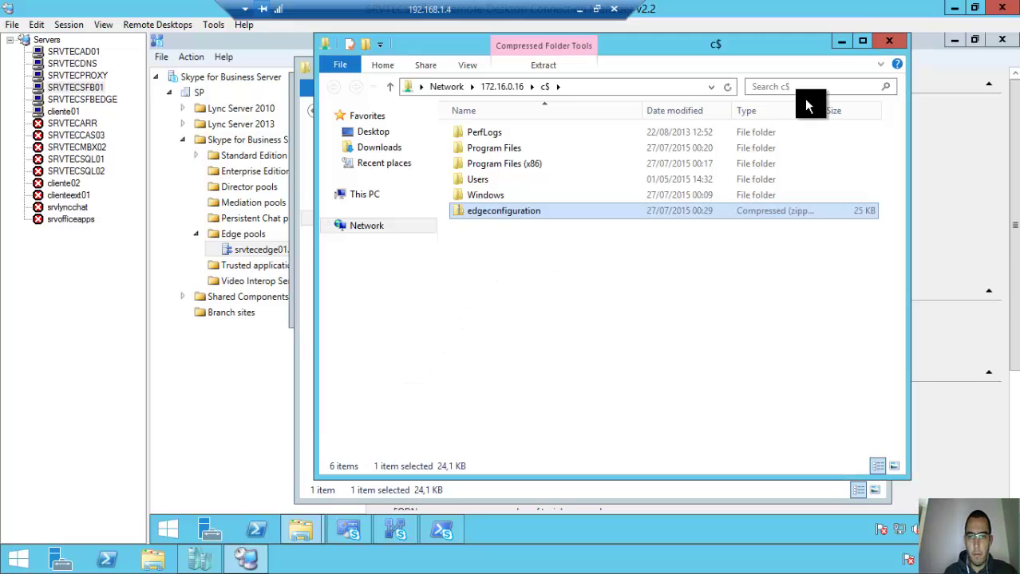
{"action": "left_click", "coordinate": [843, 45]}
{"action": "left_click", "coordinate": [830, 67]}
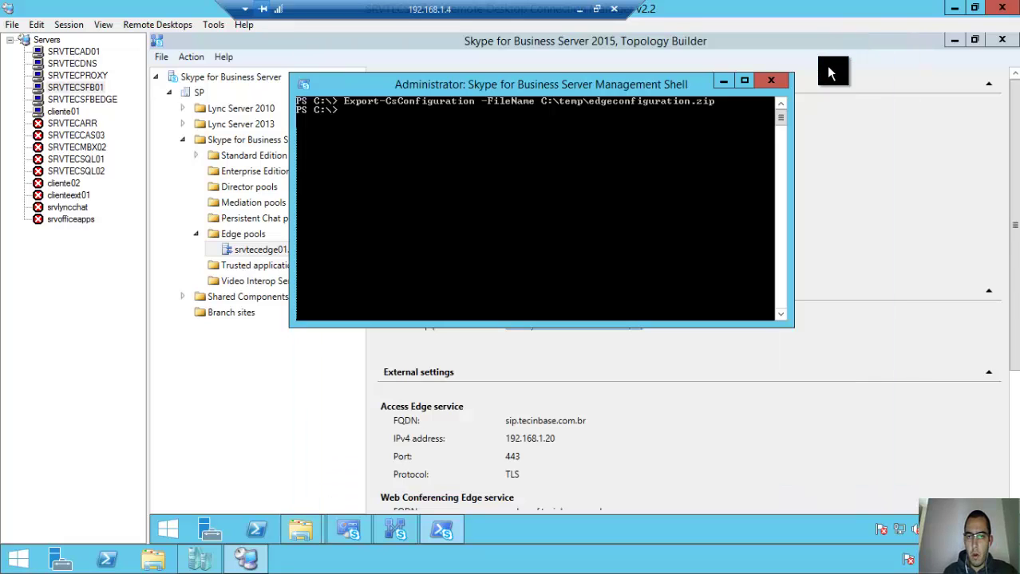
{"action": "left_click", "coordinate": [954, 39]}
{"action": "left_click", "coordinate": [240, 138]}
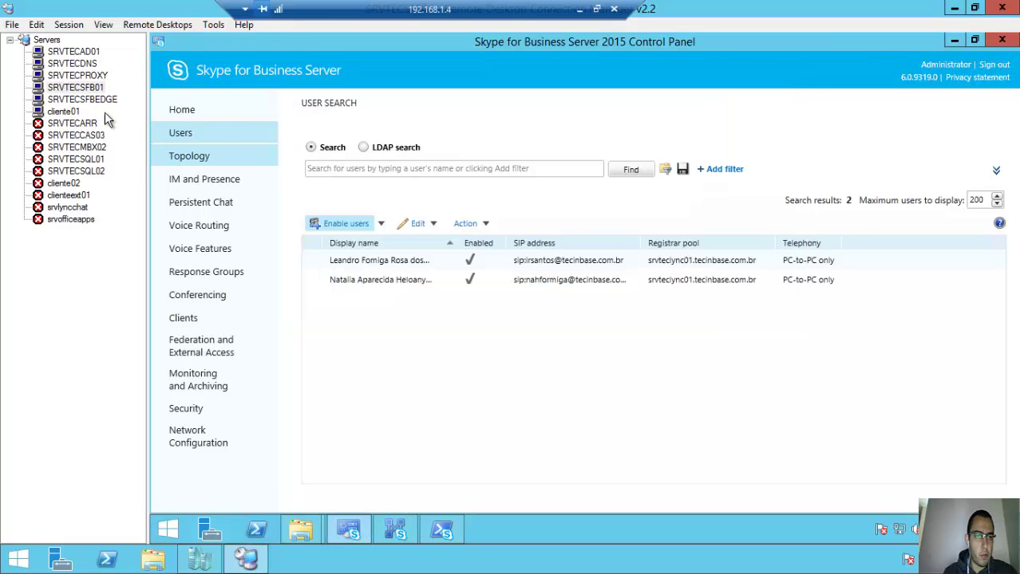
- Switch to the SRVTECAD01 session and open the tecinbase.com.br forward lookup zone in DNS Manager
{"action": "left_click", "coordinate": [80, 53]}
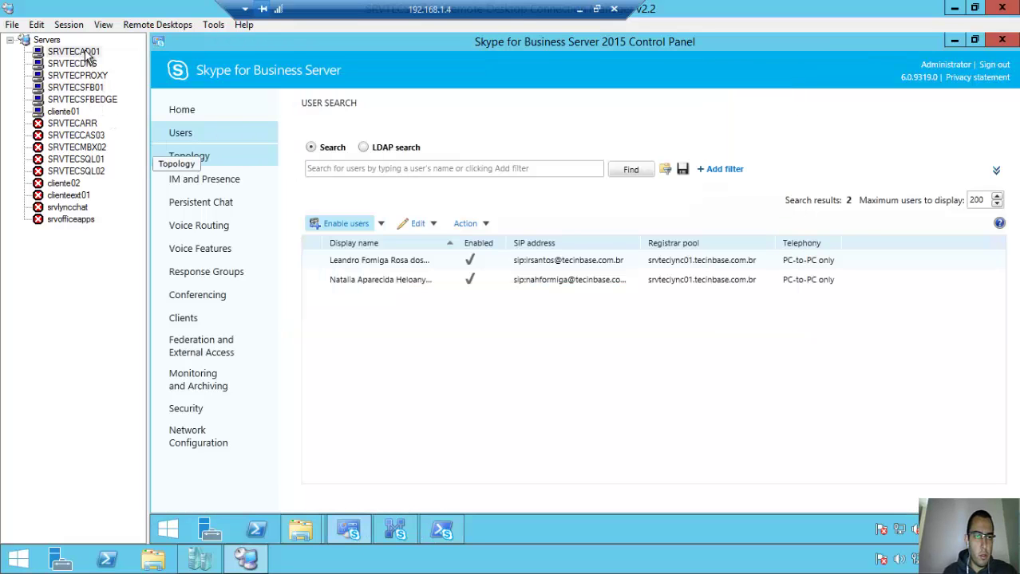
{"action": "left_click", "coordinate": [680, 140]}
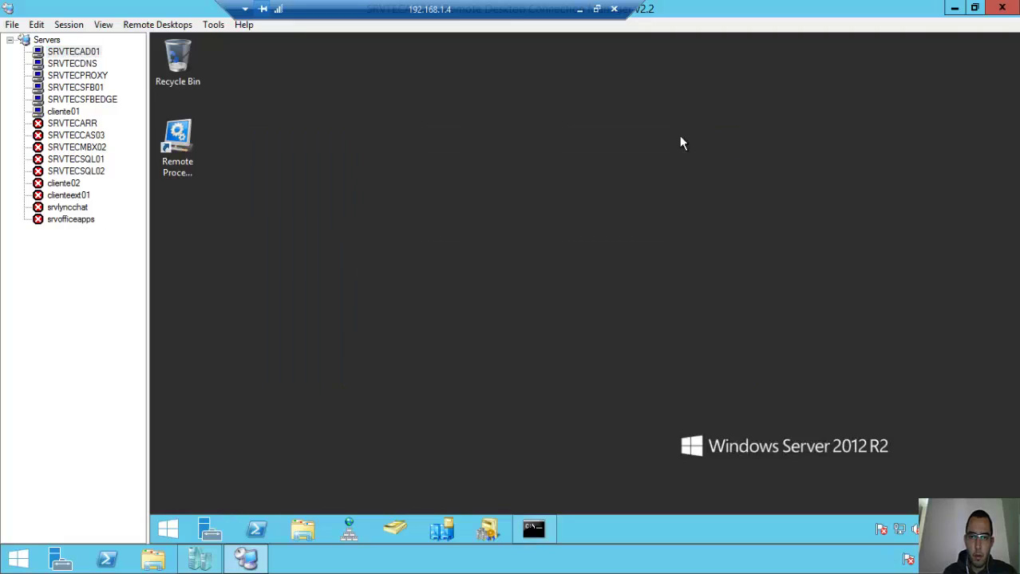
{"action": "left_click", "coordinate": [351, 530]}
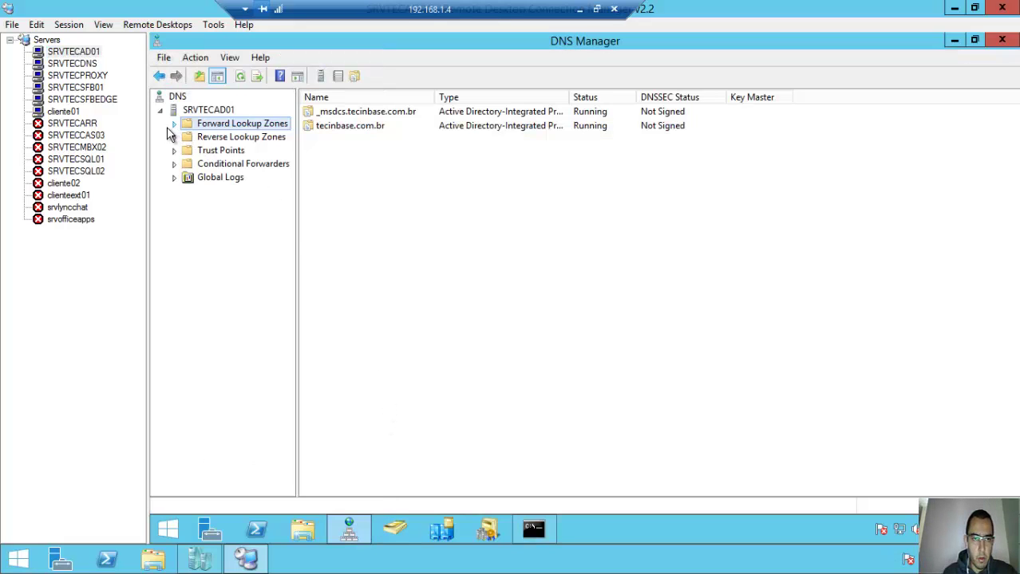
{"action": "left_click", "coordinate": [174, 123]}
{"action": "left_click", "coordinate": [189, 150]}
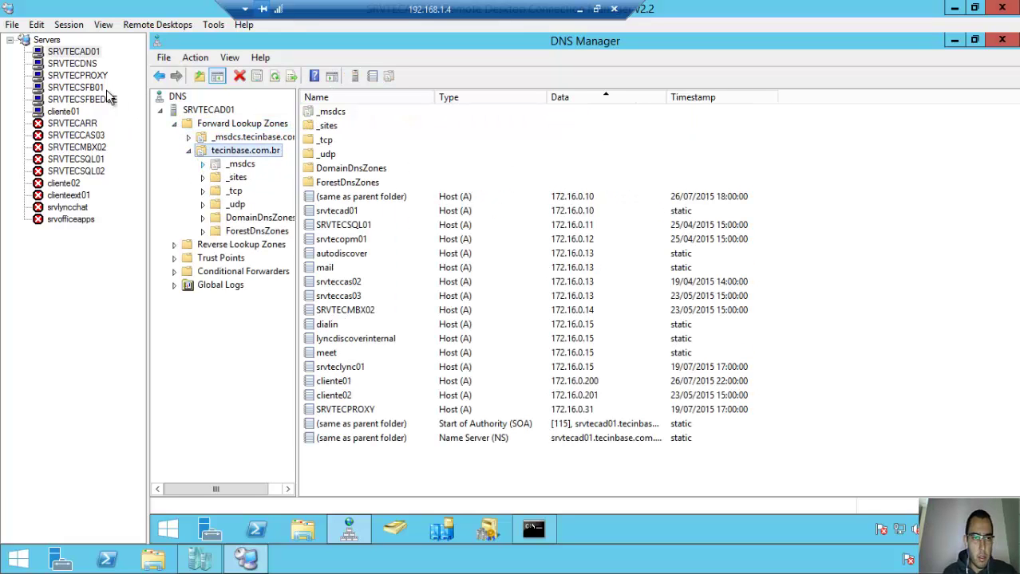
- Start a new host (A) record in the tecinbase.com.br zone on SRVTECAD01 and enter the name srvtecedge
{"action": "left_click", "coordinate": [90, 102]}
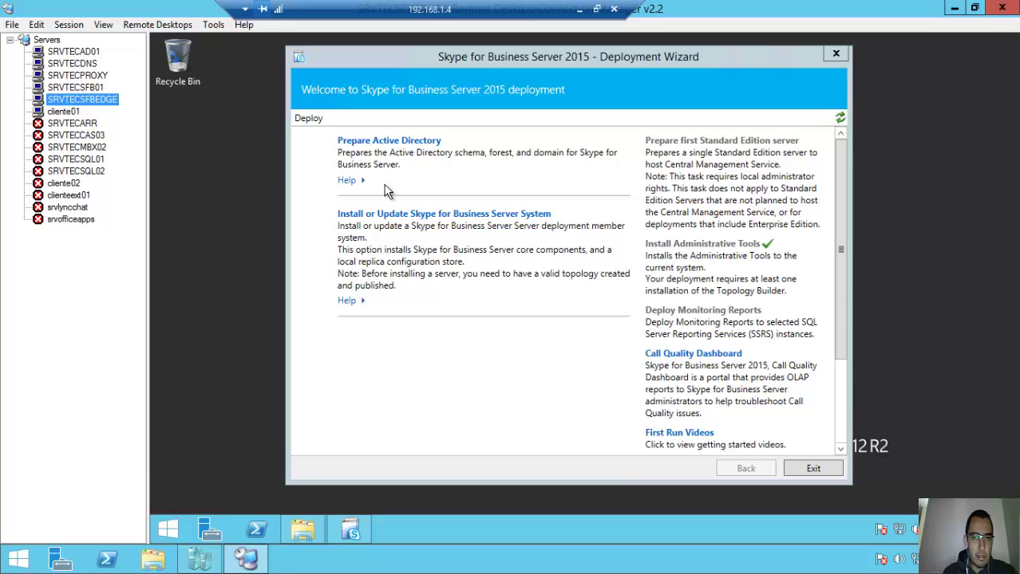
{"action": "left_click", "coordinate": [75, 55]}
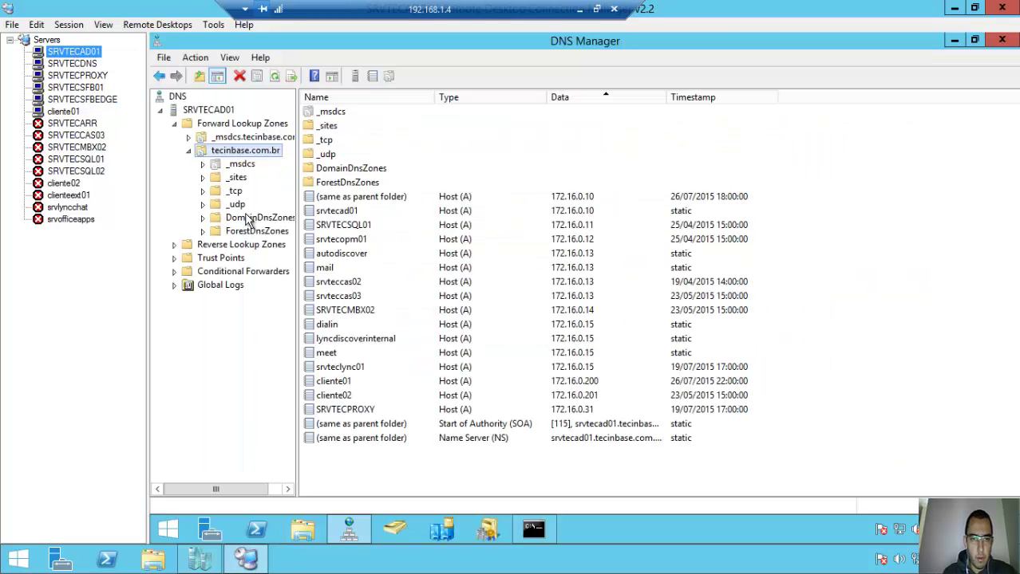
{"action": "right_click", "coordinate": [243, 155]}
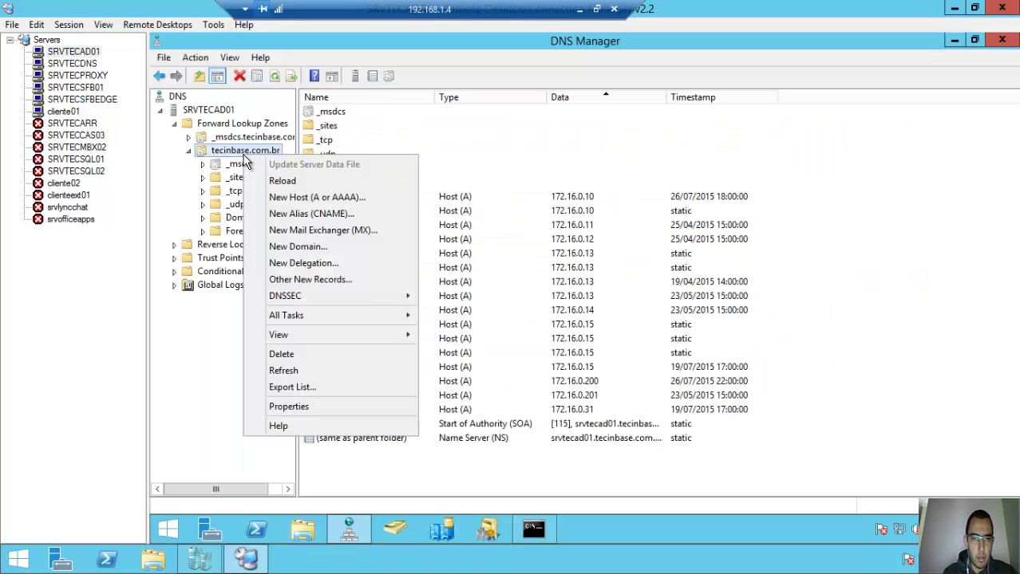
{"action": "left_click", "coordinate": [302, 197]}
{"action": "left_click_drag", "start_coordinate": [556, 155], "coordinate": [744, 160]}
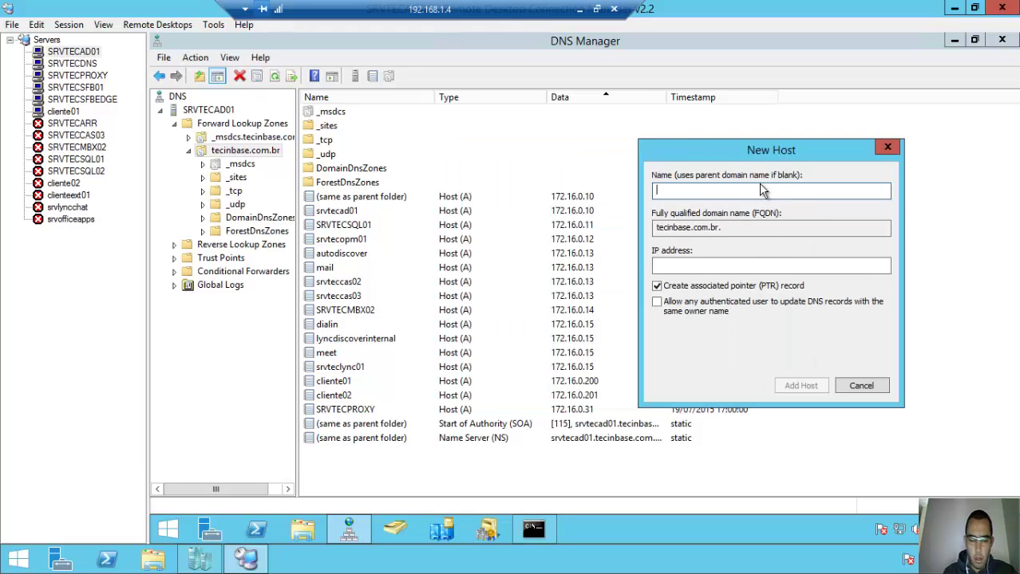
{"action": "type", "text": "srv"}
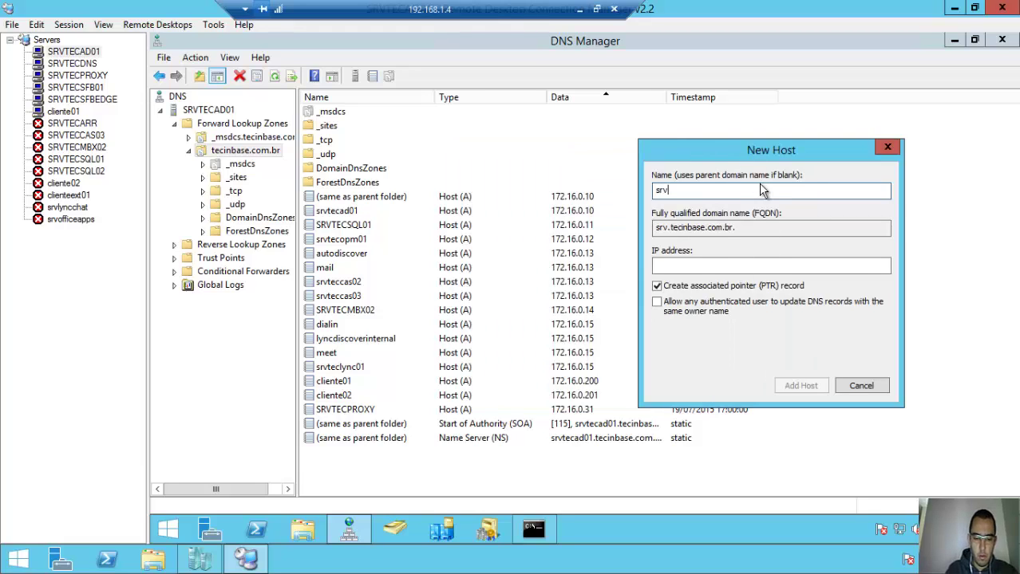
{"action": "type", "text": "tec"}
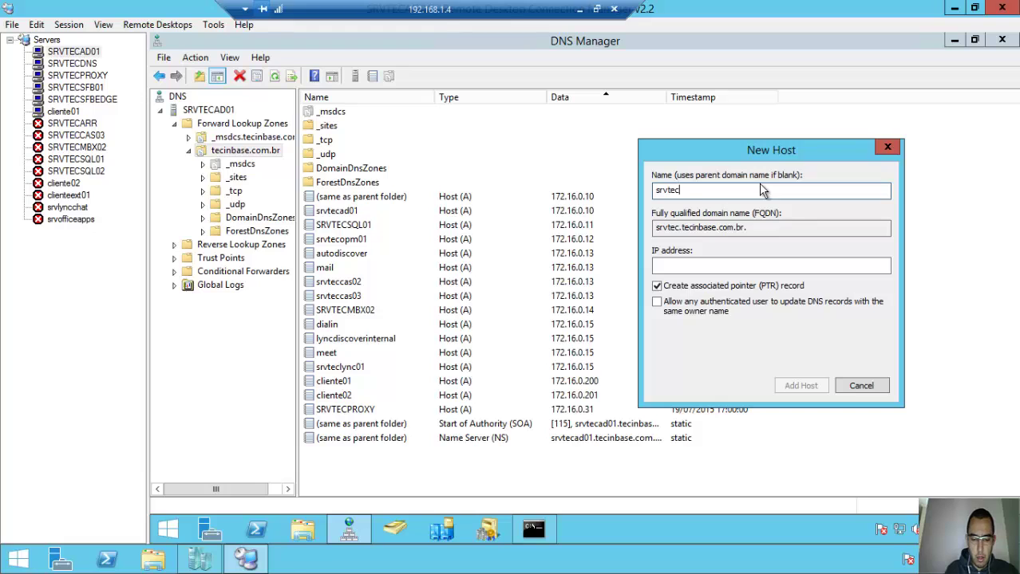
{"action": "type", "text": "edge"}
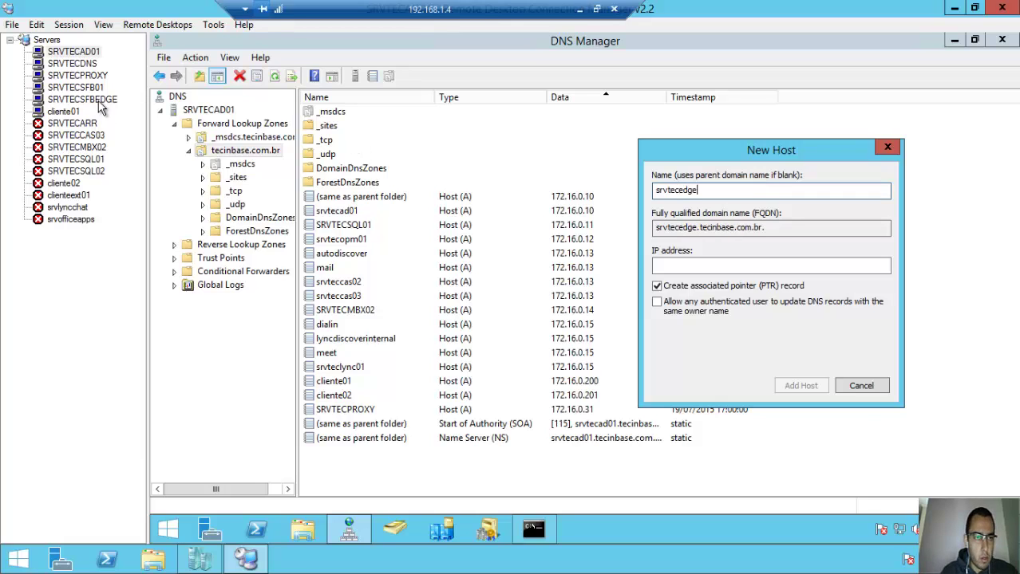
- Switch to the SRVTECSFBEDGE session and run the hostname command in a Command Prompt started from the Run dialog
{"action": "left_click", "coordinate": [94, 99]}
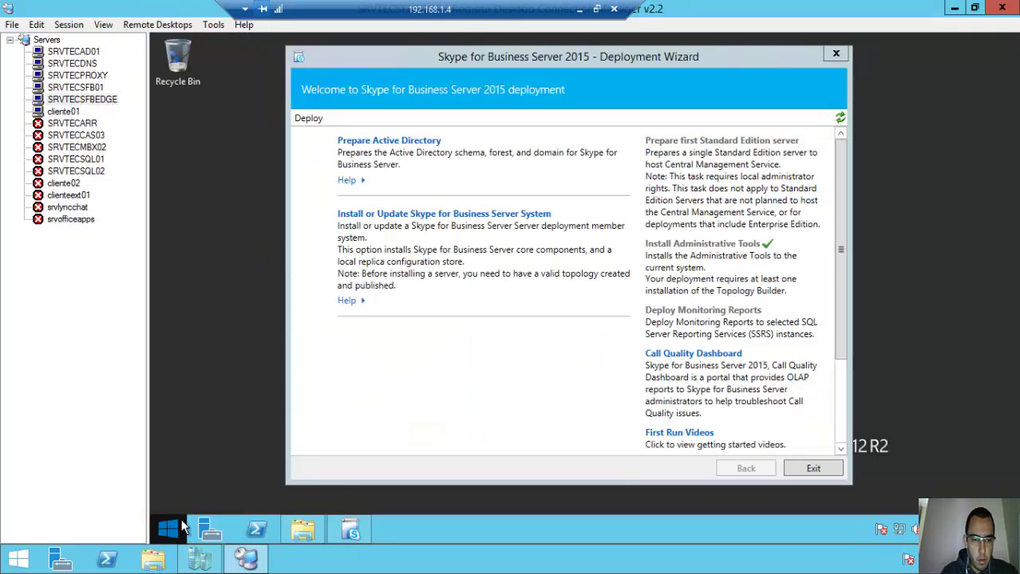
{"action": "right_click", "coordinate": [179, 523]}
{"action": "left_click", "coordinate": [218, 476]}
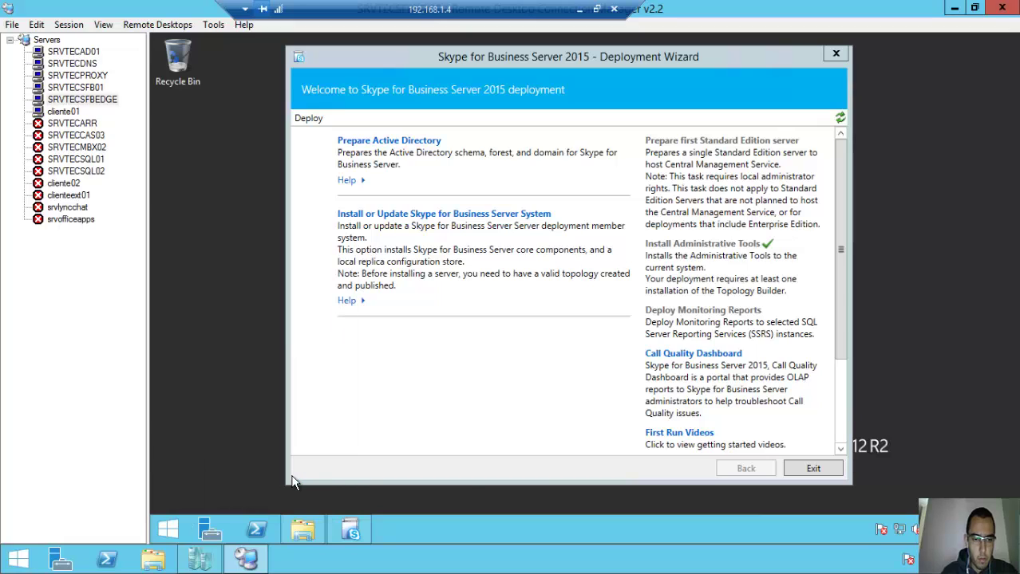
{"action": "left_click", "coordinate": [276, 483]}
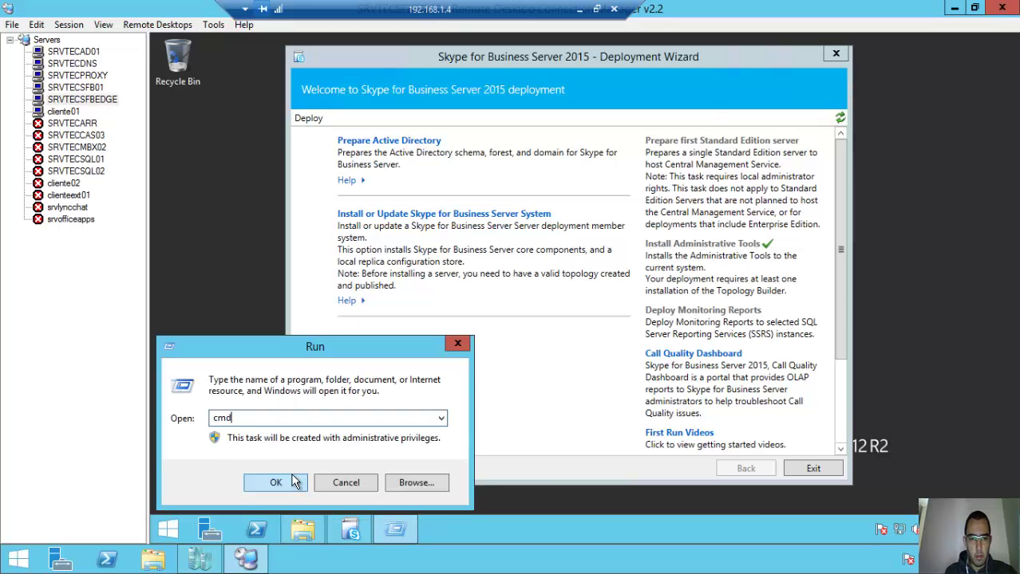
{"action": "type", "text": "hostname"}
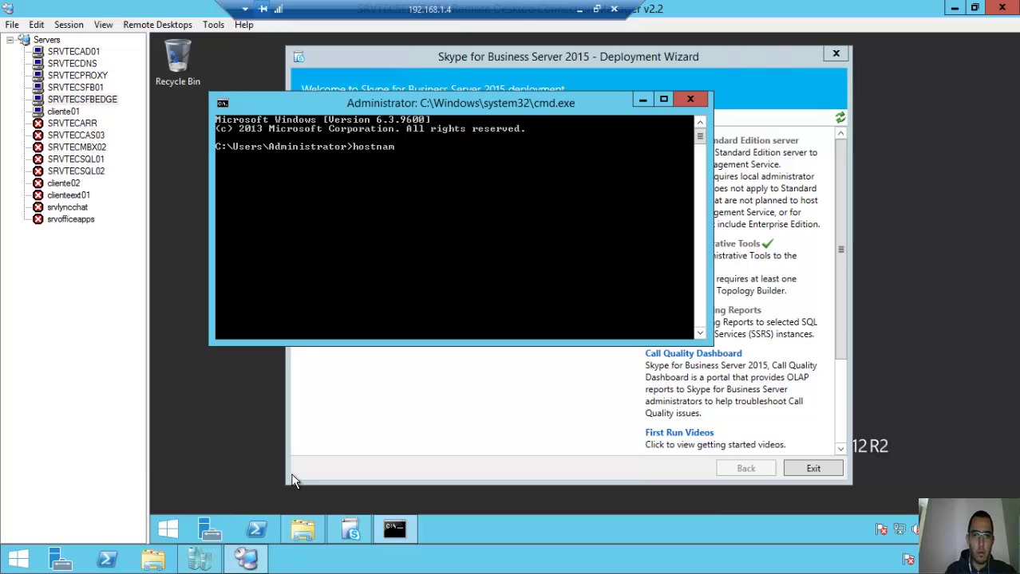
{"action": "key", "text": "Return"}
- Mark the server name in the hostname output and copy it to the clipboard
{"action": "right_click", "coordinate": [252, 155]}
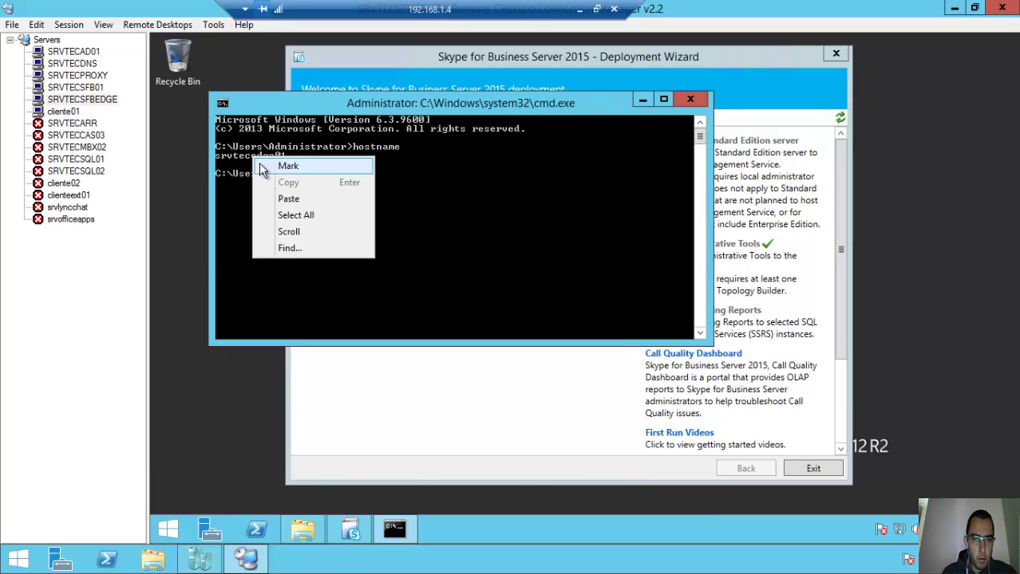
{"action": "left_click", "coordinate": [264, 166]}
{"action": "left_click_drag", "start_coordinate": [217, 156], "coordinate": [282, 154]}
{"action": "key", "text": "Return"}
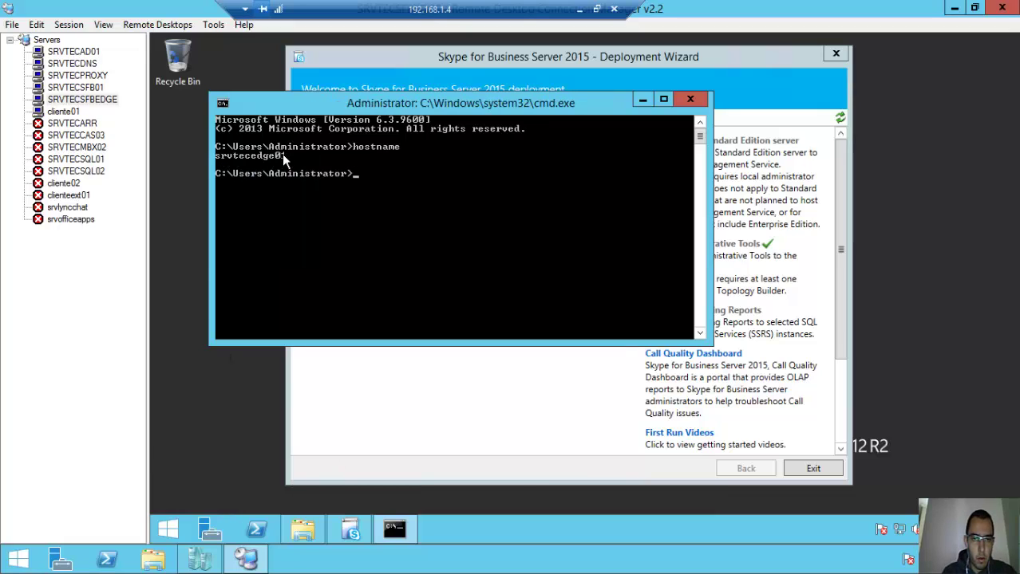
- Return to the SRVTECAD01 session and replace the new host record's name with srvtecedge01
{"action": "left_click", "coordinate": [69, 53]}
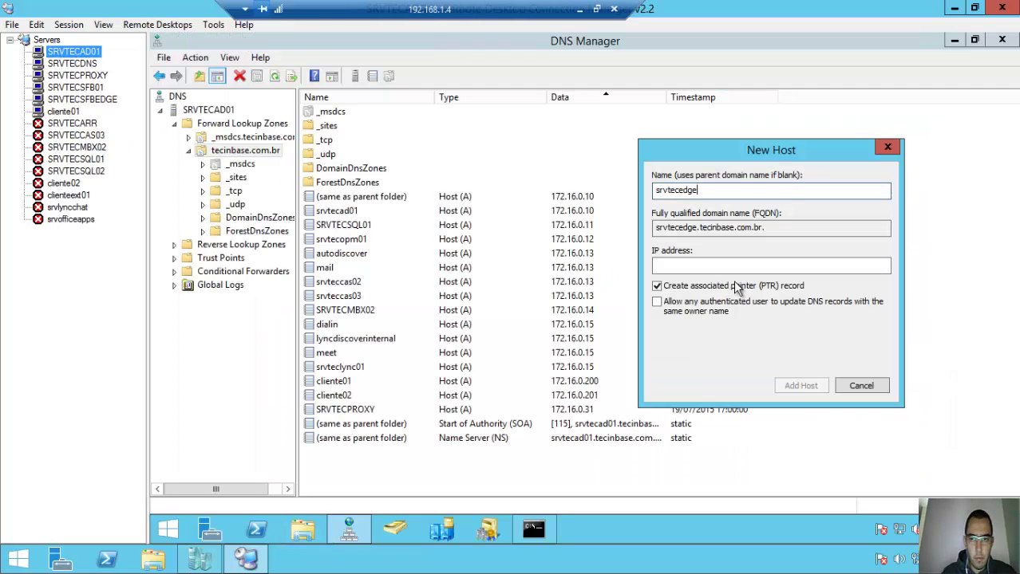
{"action": "left_click_drag", "start_coordinate": [711, 192], "coordinate": [621, 197]}
{"action": "left_click_drag", "start_coordinate": [724, 191], "coordinate": [629, 194]}
{"action": "type", "text": "srvtecedge01"}
- Set the record's IP address to 172.16.0.16, add the host and close the New Host dialog
{"action": "left_click", "coordinate": [689, 267]}
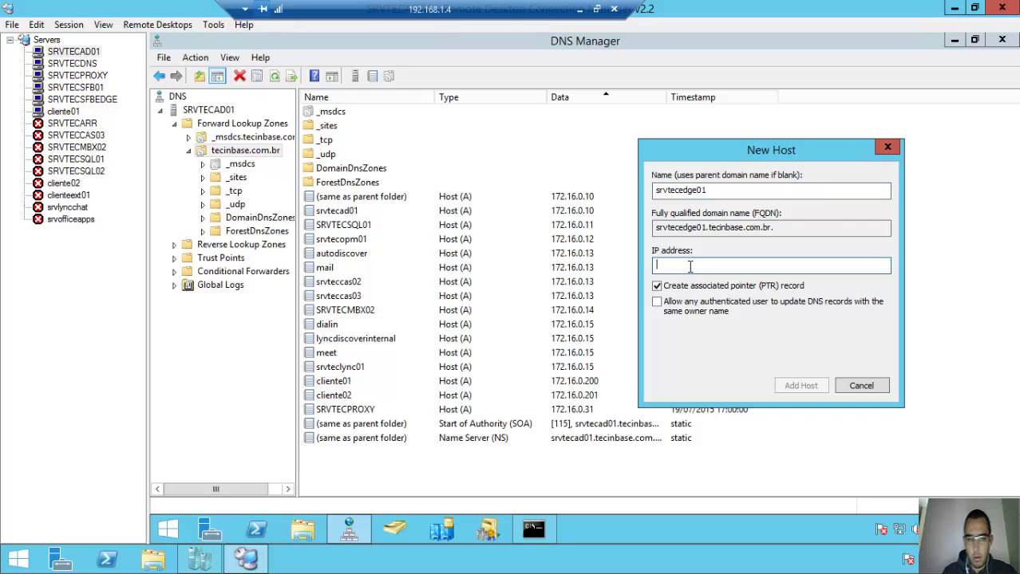
{"action": "type", "text": "172"}
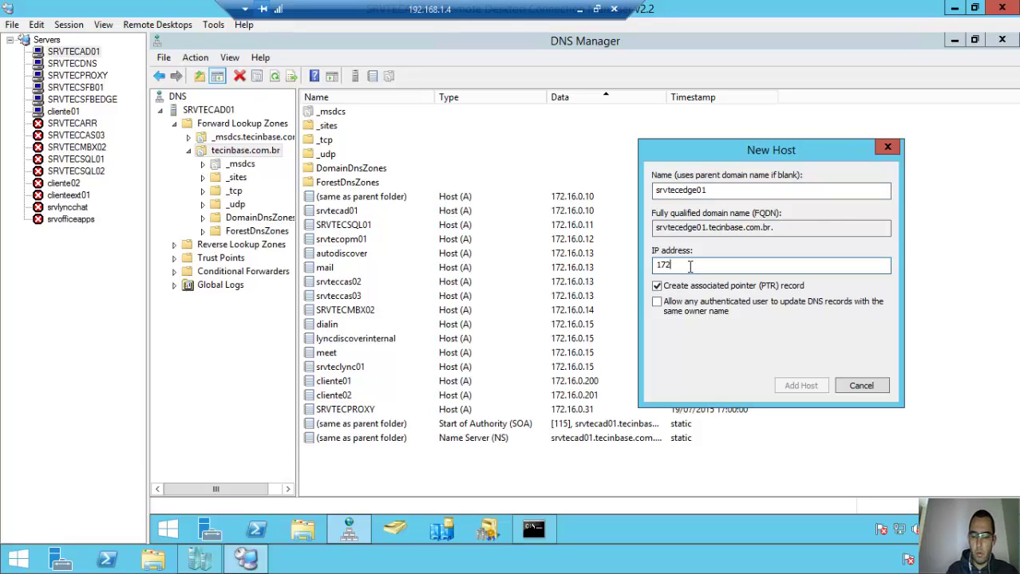
{"action": "type", "text": ".16"}
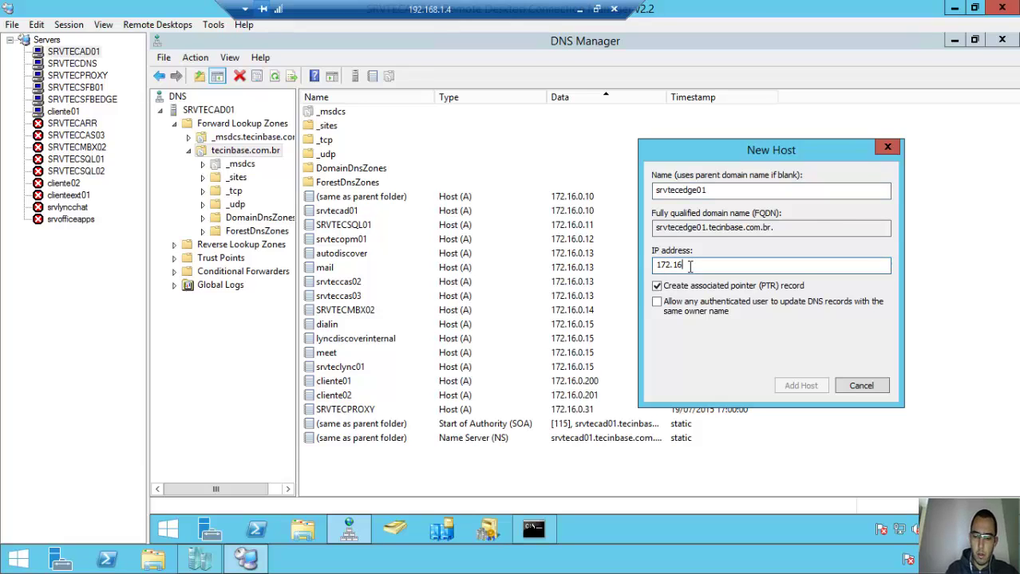
{"action": "type", "text": ".0.16"}
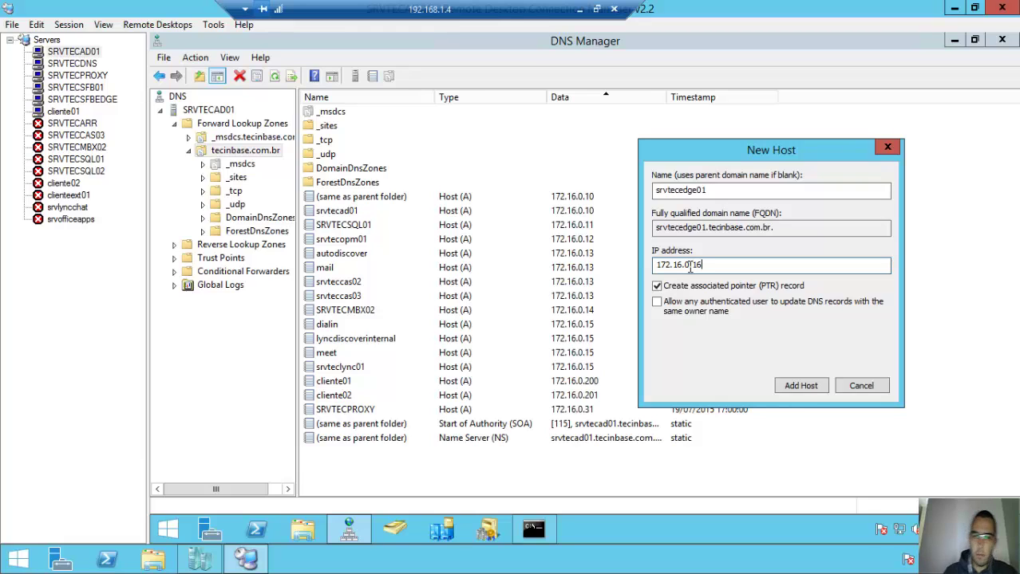
{"action": "left_click", "coordinate": [826, 387]}
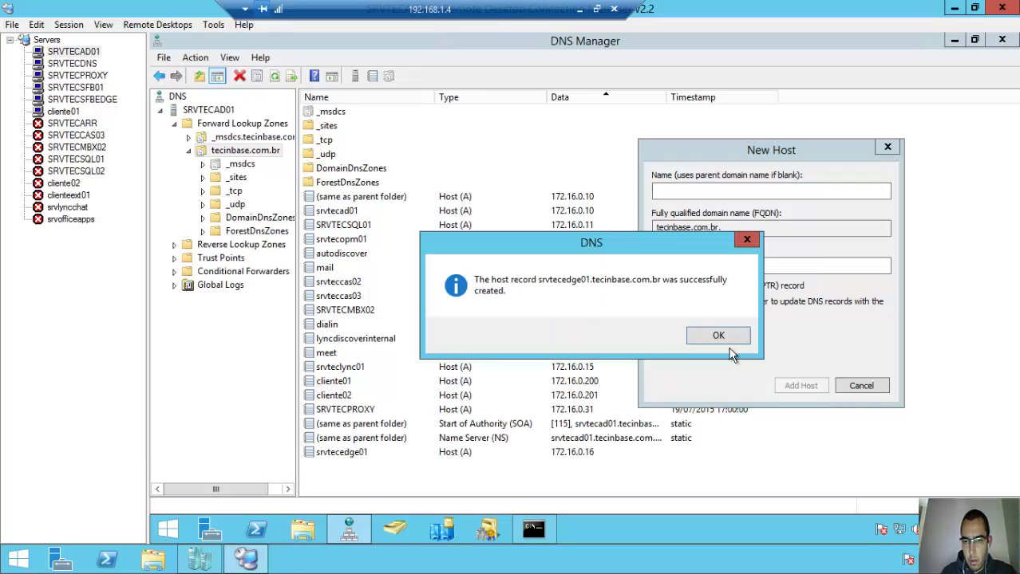
{"action": "left_click", "coordinate": [718, 336]}
{"action": "left_click", "coordinate": [860, 387]}
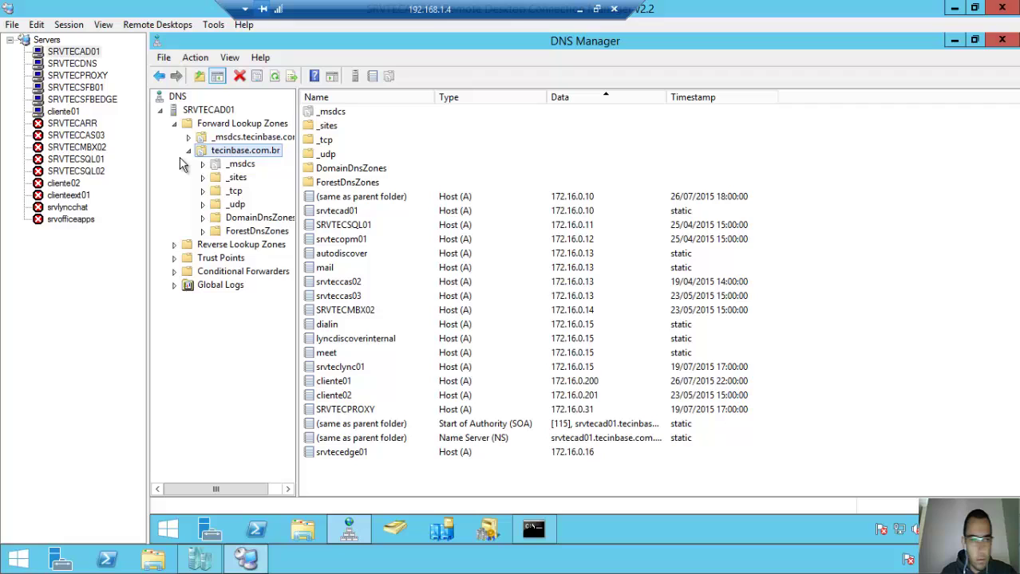
- Switch to the SRVTECSFB01 session and open a Command Prompt from the Start screen search
{"action": "left_click", "coordinate": [92, 88]}
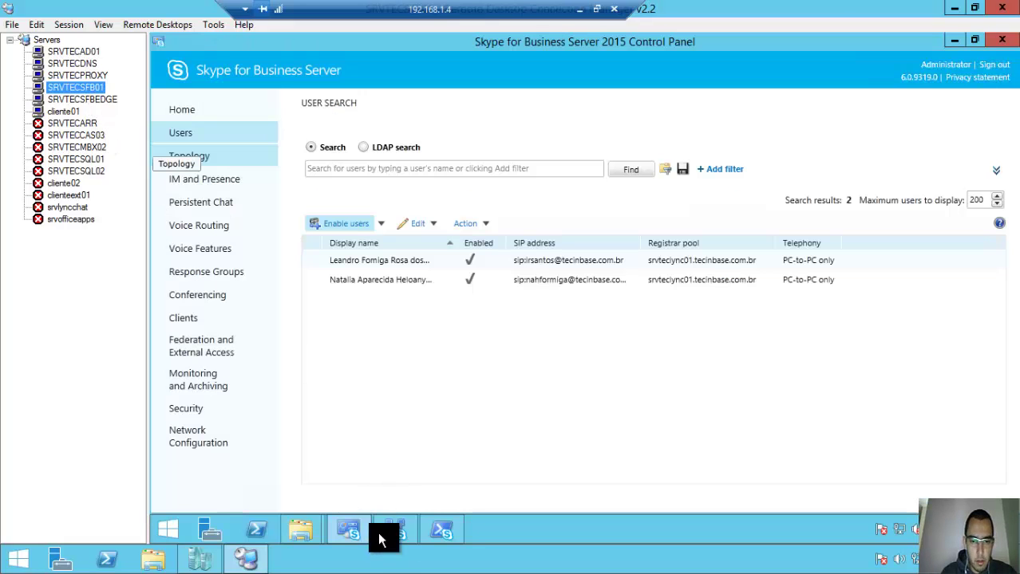
{"action": "left_click", "coordinate": [169, 533]}
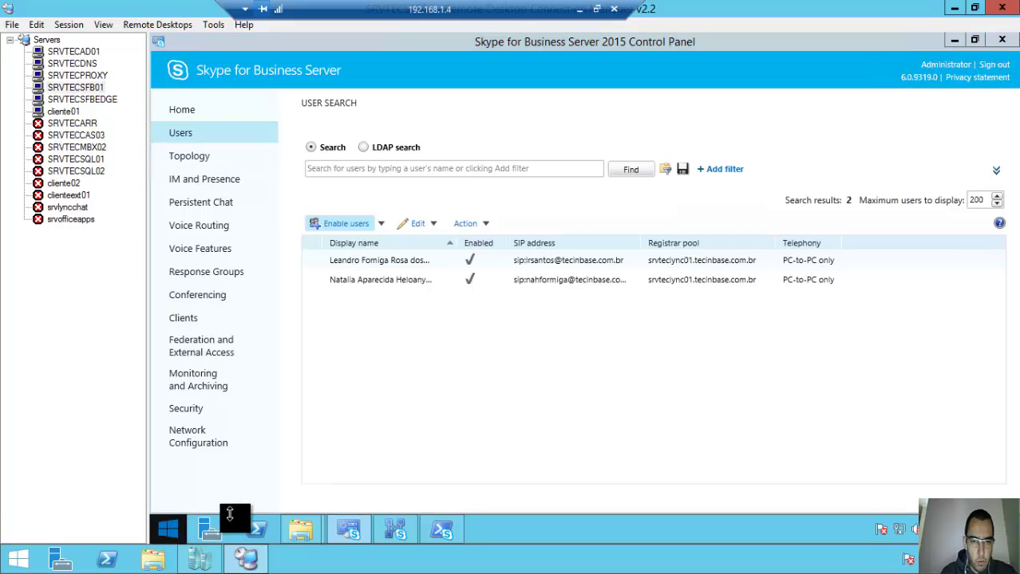
{"action": "left_click", "coordinate": [164, 532]}
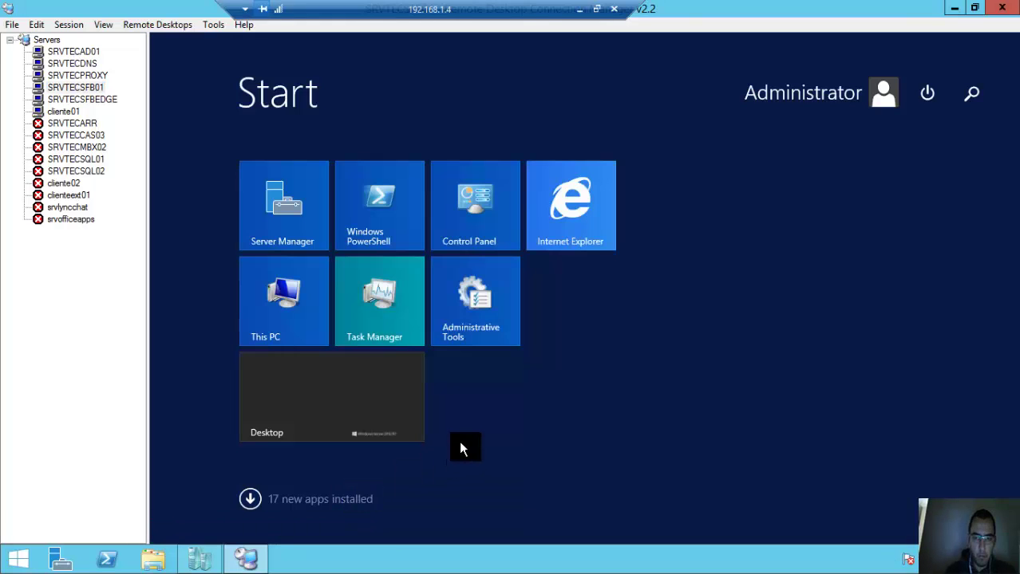
{"action": "type", "text": "cmd"}
{"action": "key", "text": "Return"}
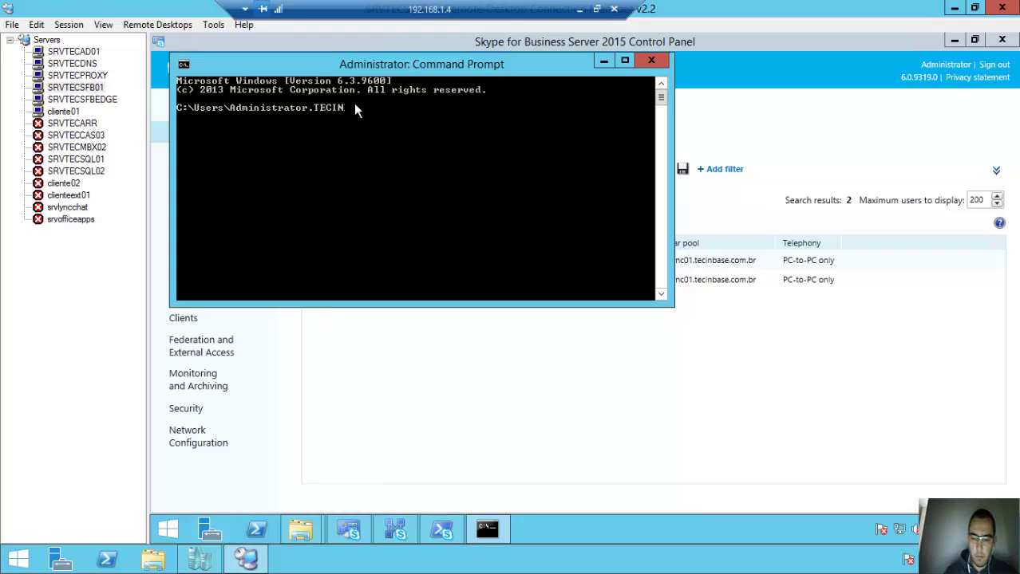
- Ping srvtecedge01 to test name resolution, interrupt the ping and clear the console with cls
{"action": "type", "text": "ping srv"}
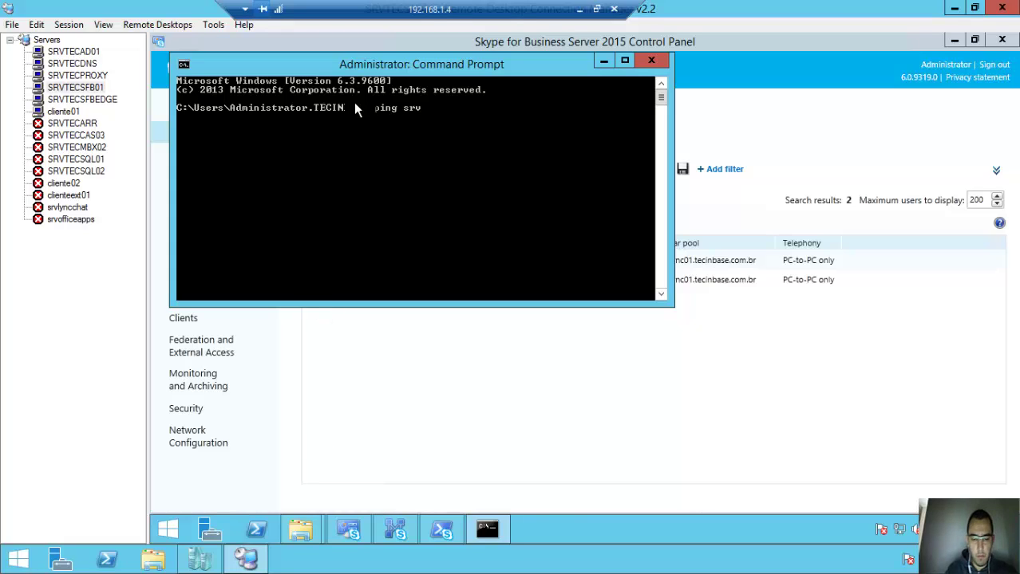
{"action": "type", "text": "tecedge01"}
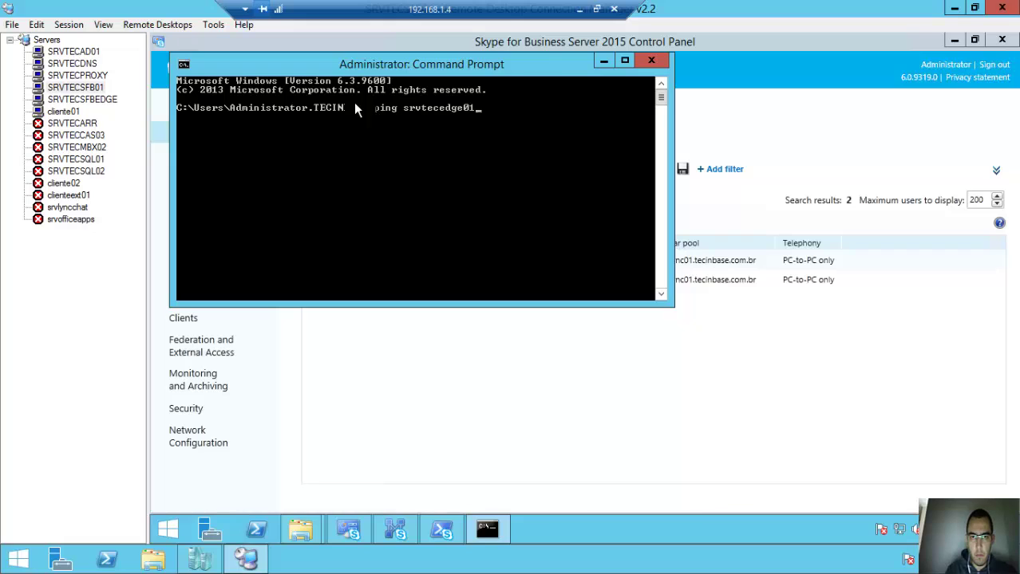
{"action": "key", "text": "Return"}
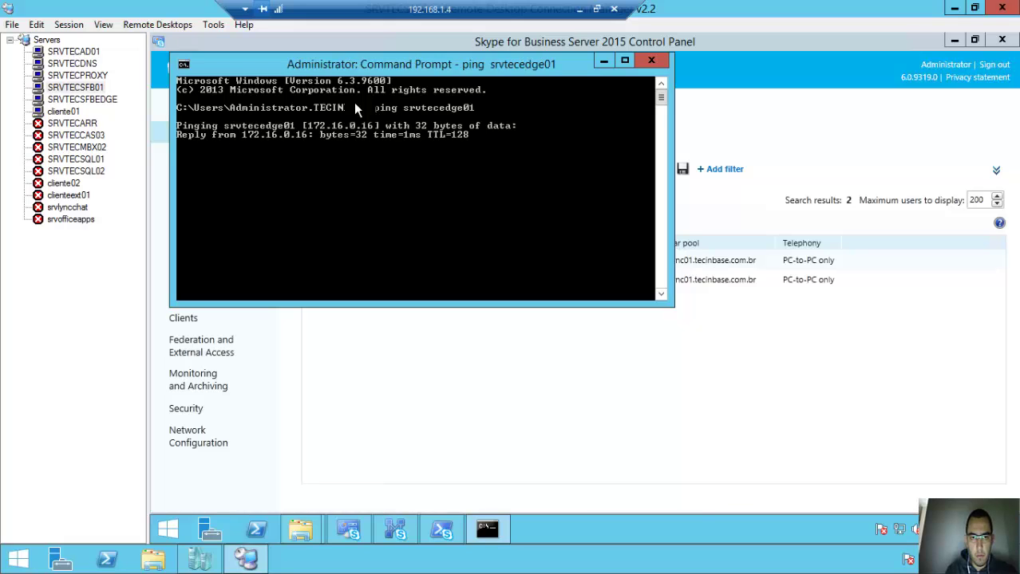
{"action": "key", "text": "ctrl+c"}
{"action": "type", "text": "cls"}
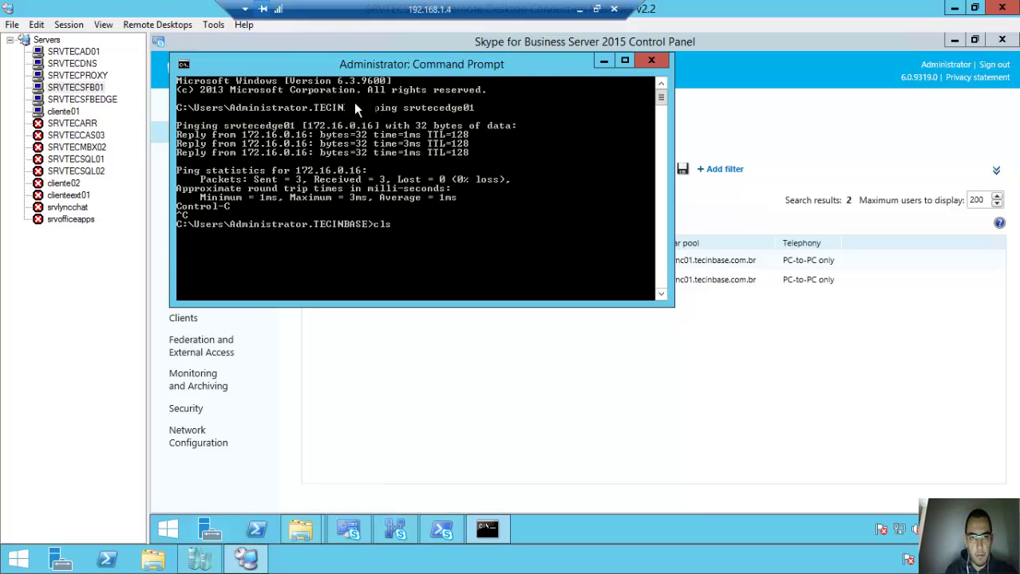
{"action": "key", "text": "Return"}
- Switch to the SRVTECSFBEDGE session and move the Command Prompt window aside over the Deployment Wizard
{"action": "left_click", "coordinate": [66, 101]}
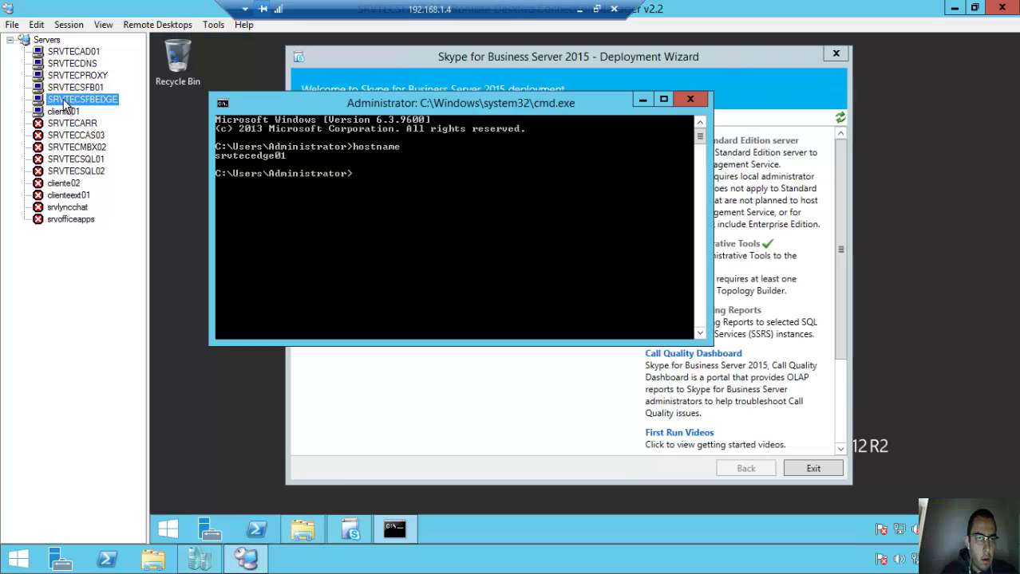
{"action": "left_click", "coordinate": [568, 106]}
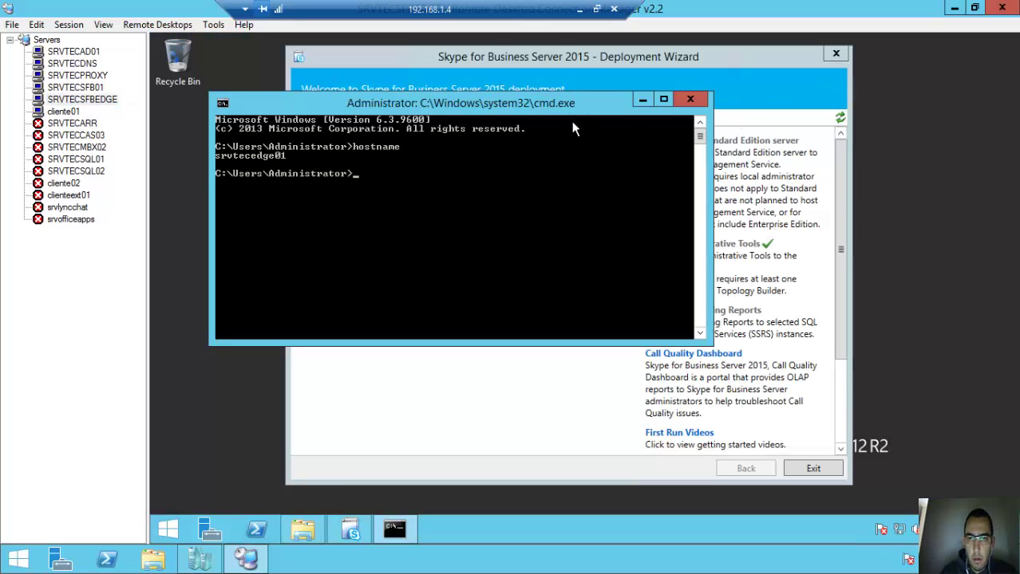
{"action": "left_click_drag", "start_coordinate": [688, 139], "coordinate": [771, 146]}
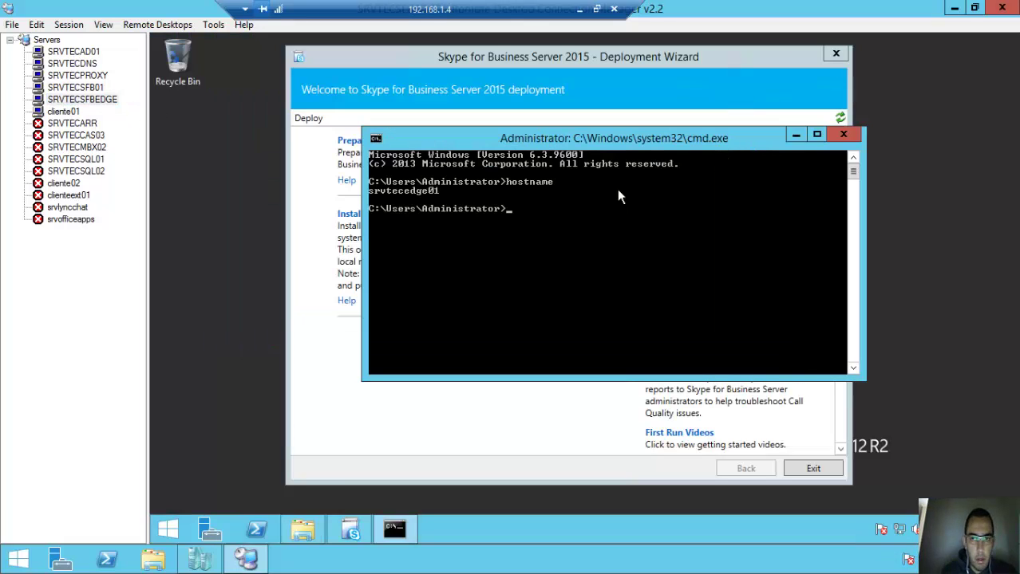
{"action": "left_click_drag", "start_coordinate": [614, 138], "coordinate": [606, 103]}
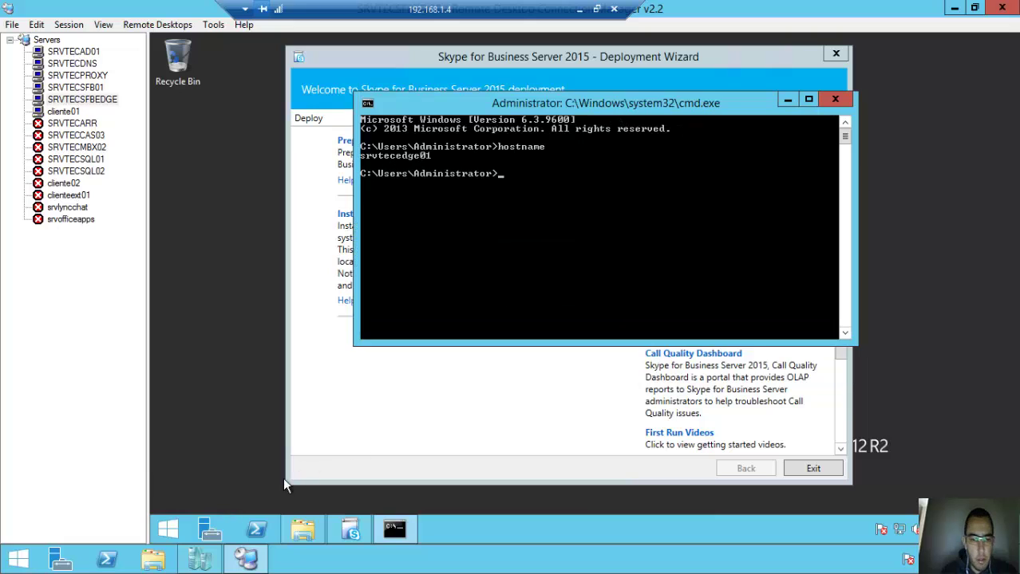
- Search for notepad on the Edge server's Start screen and run it as administrator
{"action": "right_click", "coordinate": [161, 539]}
{"action": "left_click", "coordinate": [158, 541]}
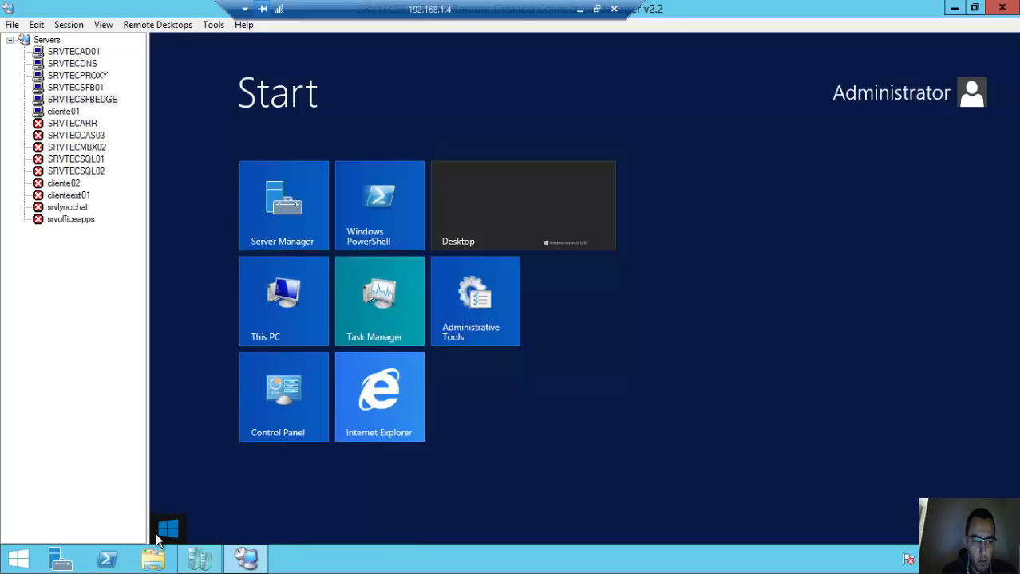
{"action": "type", "text": "notepad"}
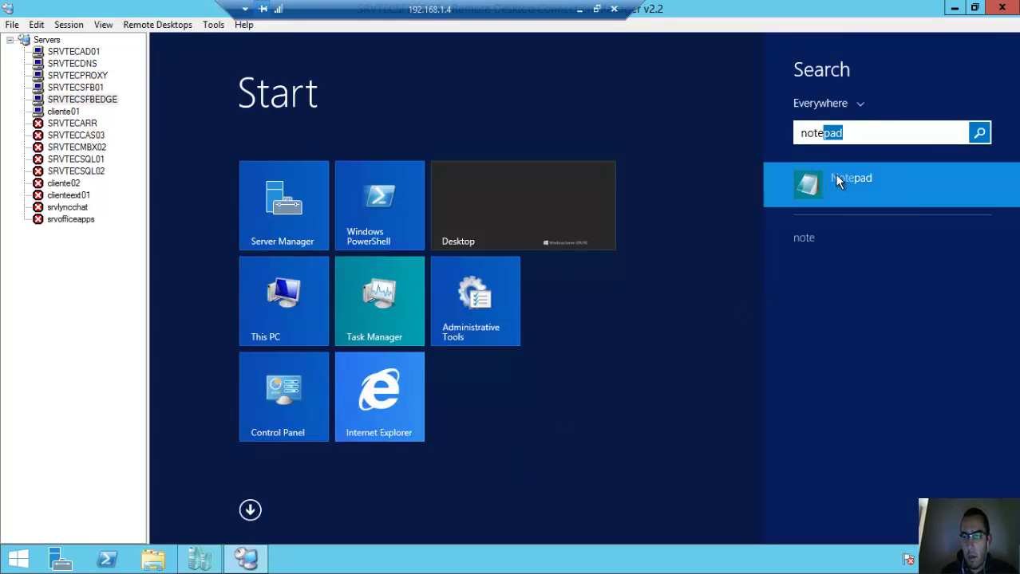
{"action": "right_click", "coordinate": [836, 181]}
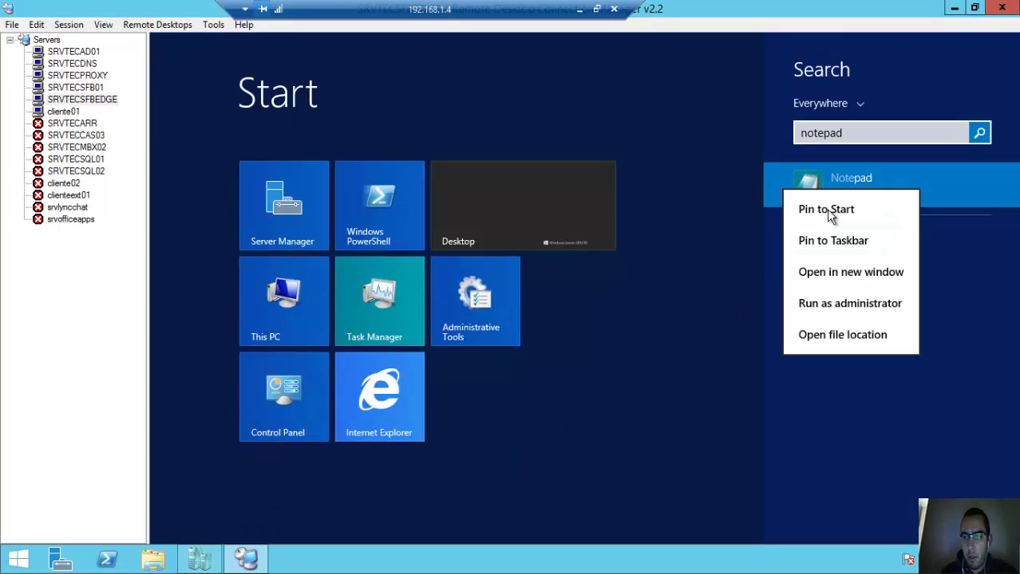
{"action": "left_click", "coordinate": [843, 304]}
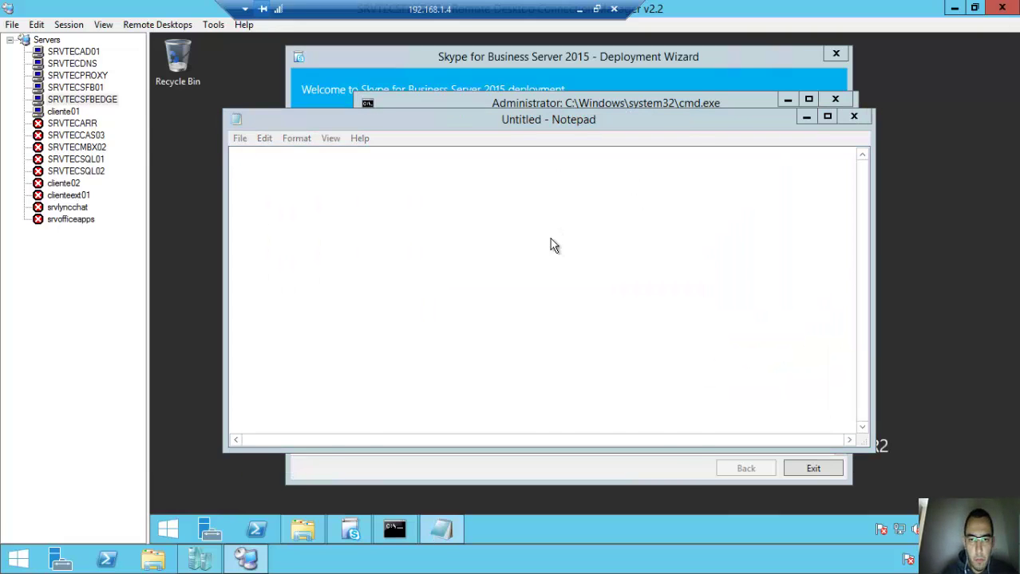
- Start opening a file in Notepad and browse to the C:\Windows\System32 folder
{"action": "key", "text": "ctrl+o"}
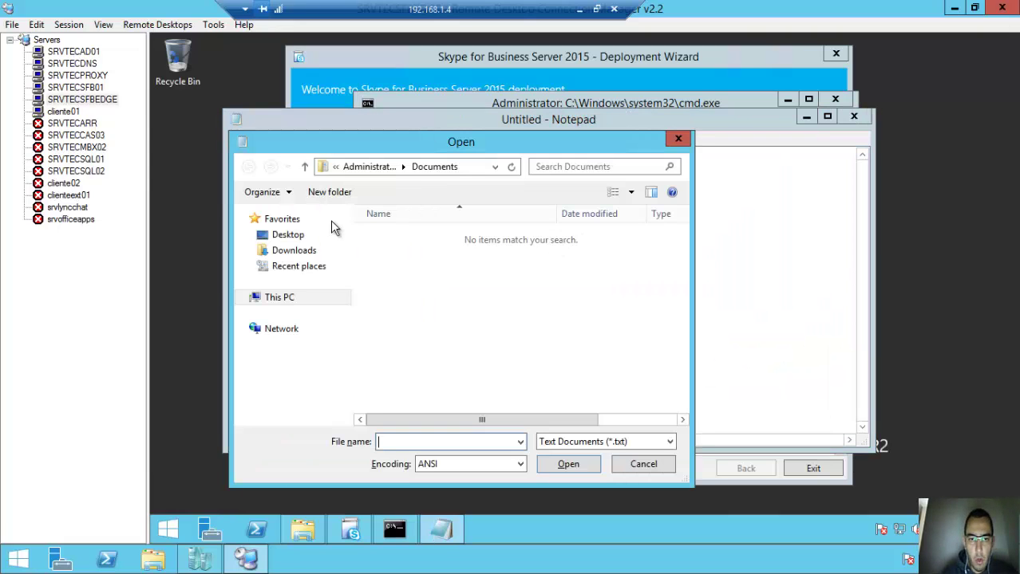
{"action": "left_click", "coordinate": [284, 297]}
{"action": "double_click", "coordinate": [416, 394]}
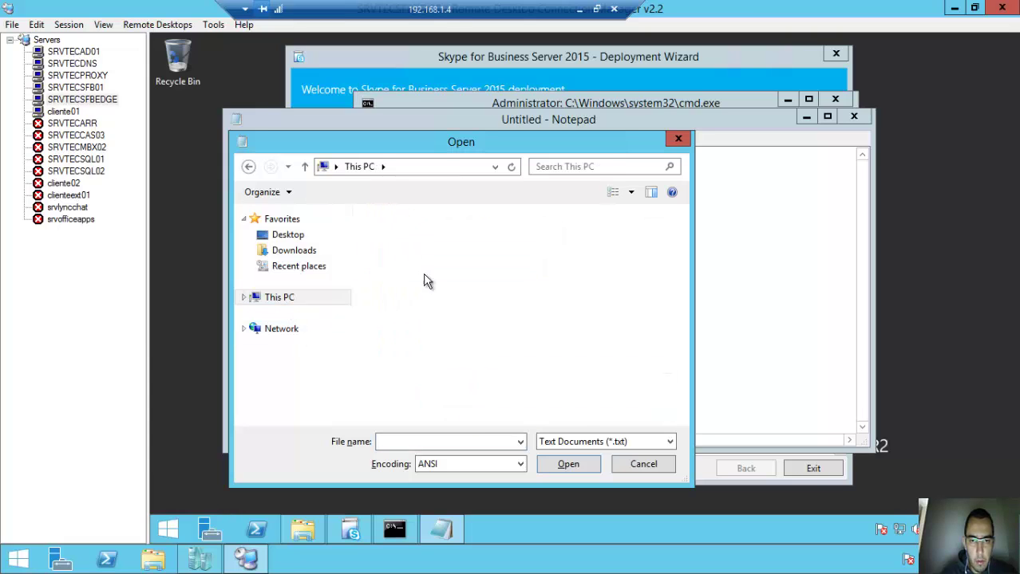
{"action": "double_click", "coordinate": [404, 299]}
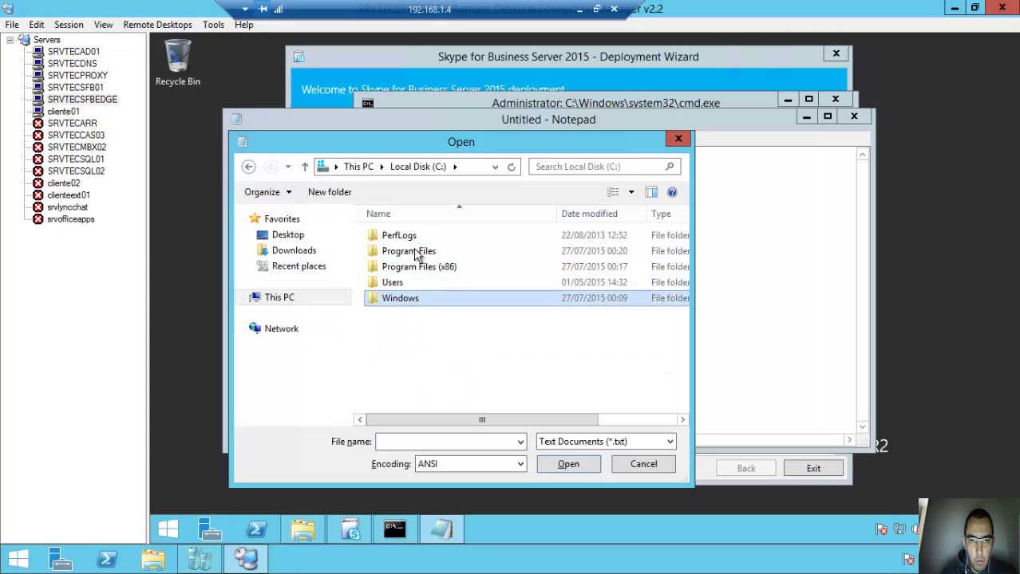
{"action": "left_click", "coordinate": [407, 252]}
{"action": "type", "text": "sys"}
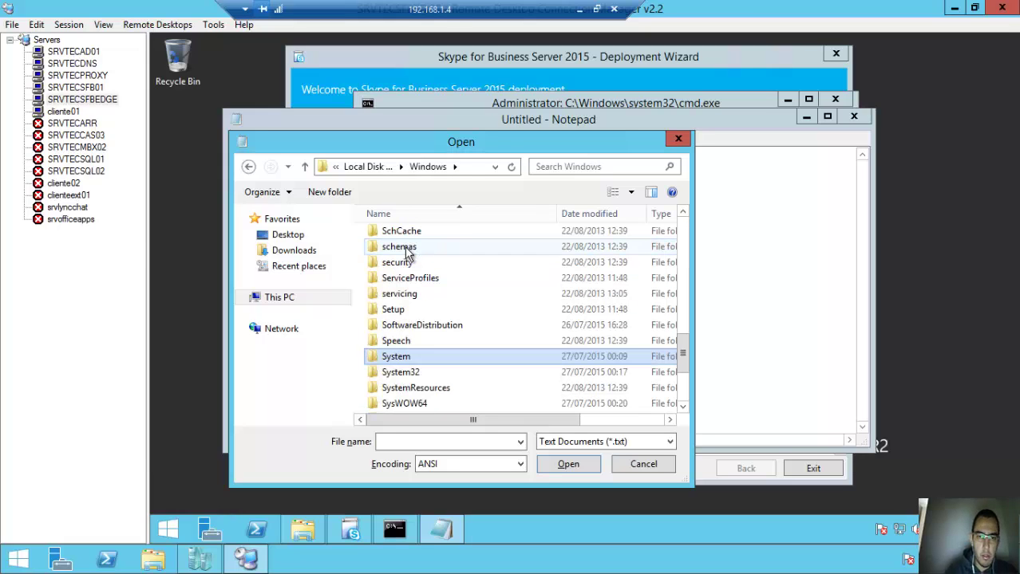
{"action": "key", "text": "Down"}
{"action": "key", "text": "Return"}
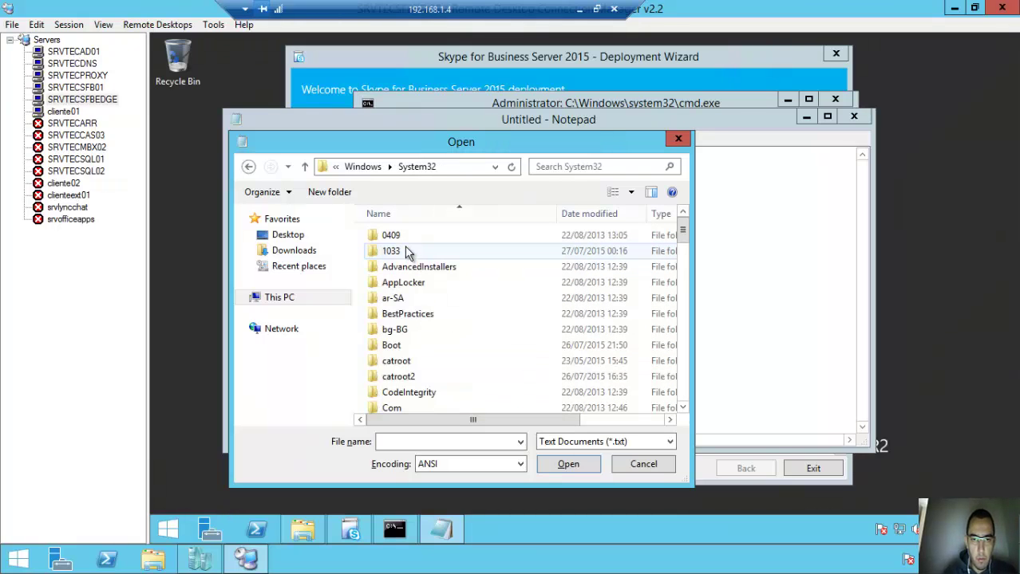
- Browse from System32 into the drivers\etc folder
{"action": "left_click", "coordinate": [410, 272]}
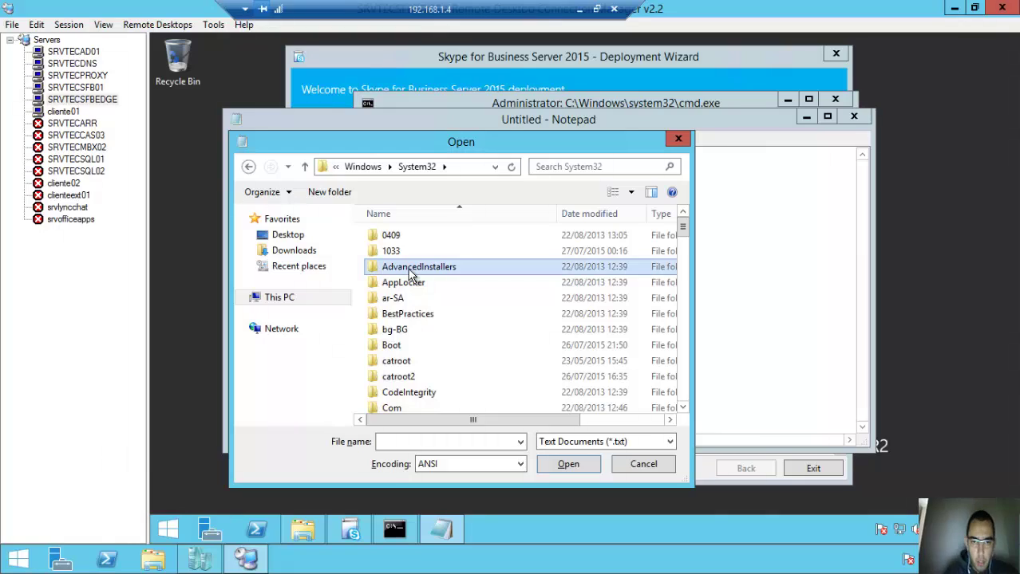
{"action": "type", "text": "et"}
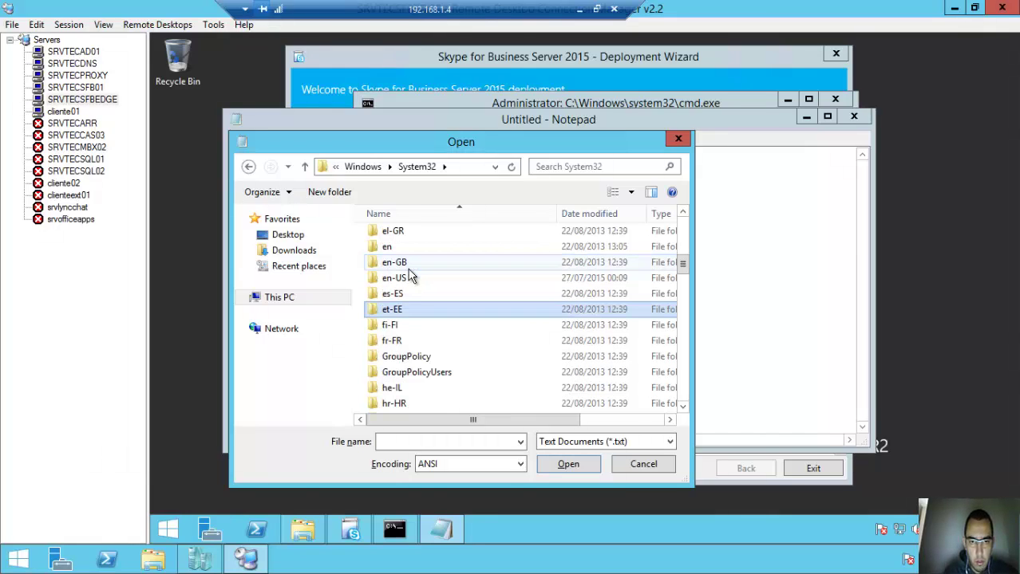
{"action": "type", "text": "dr"}
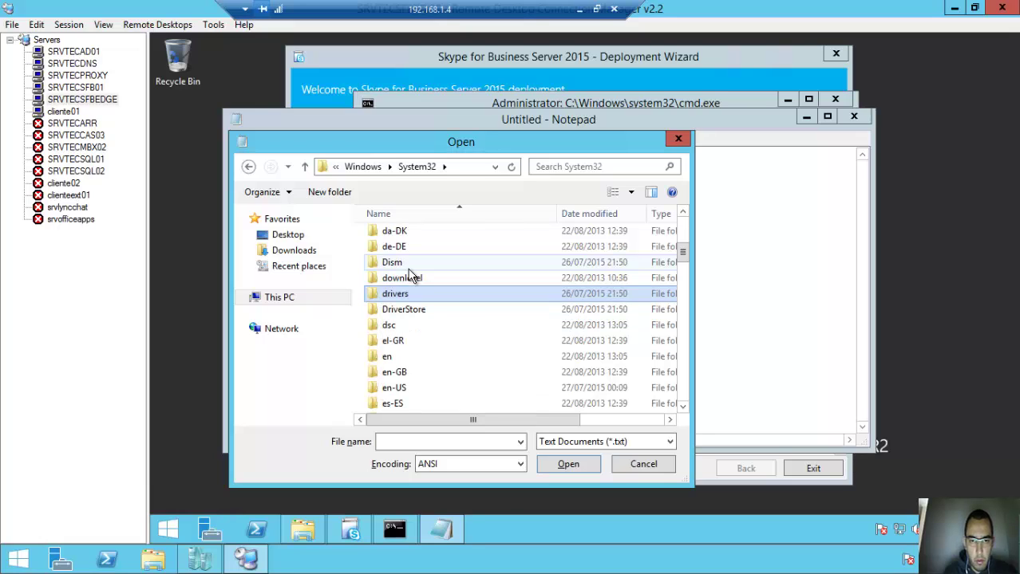
{"action": "key", "text": "Return"}
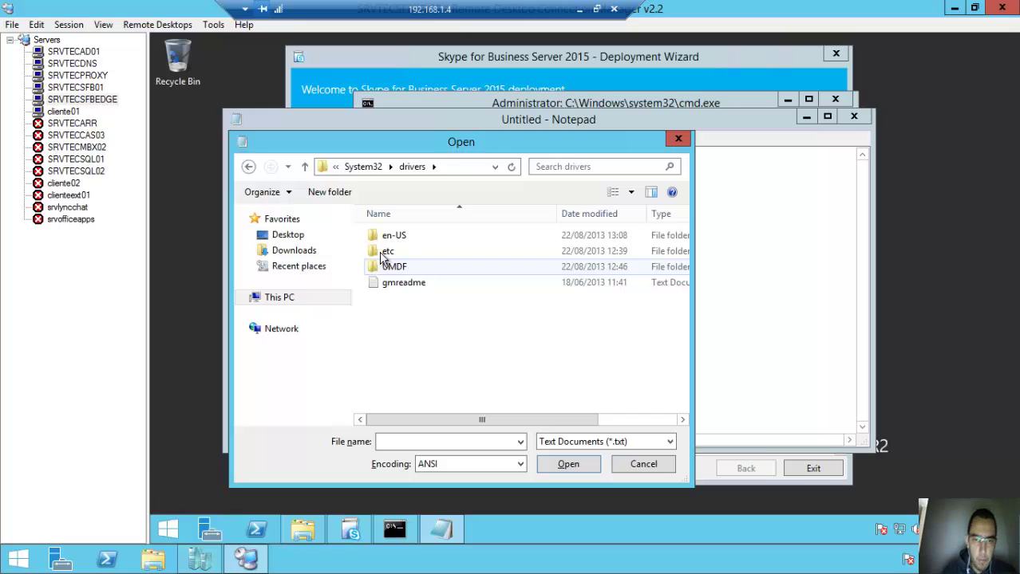
{"action": "double_click", "coordinate": [388, 250]}
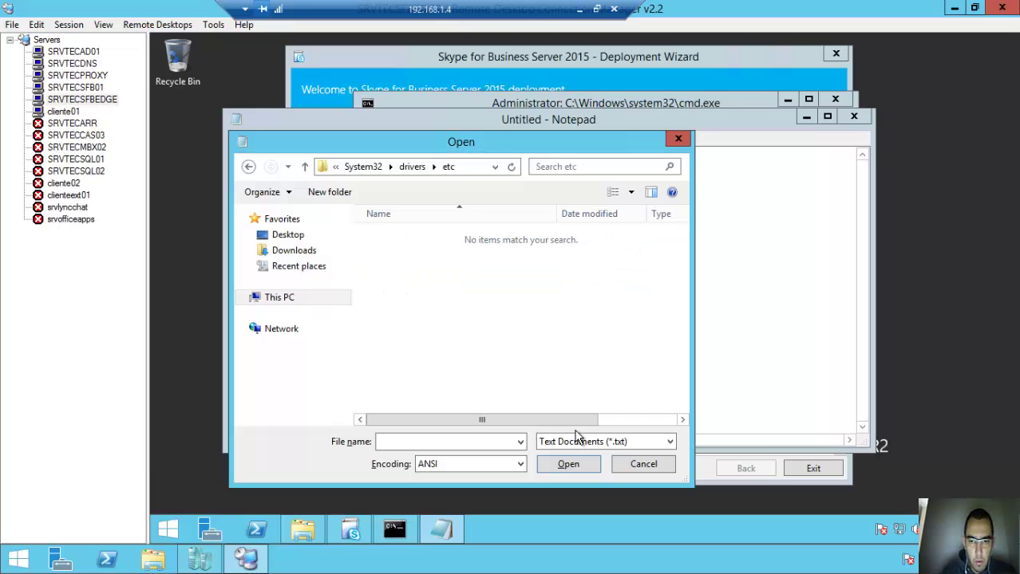
- List all file types, open the hosts file and maximize its window
{"action": "left_click", "coordinate": [582, 441]}
{"action": "left_click", "coordinate": [568, 469]}
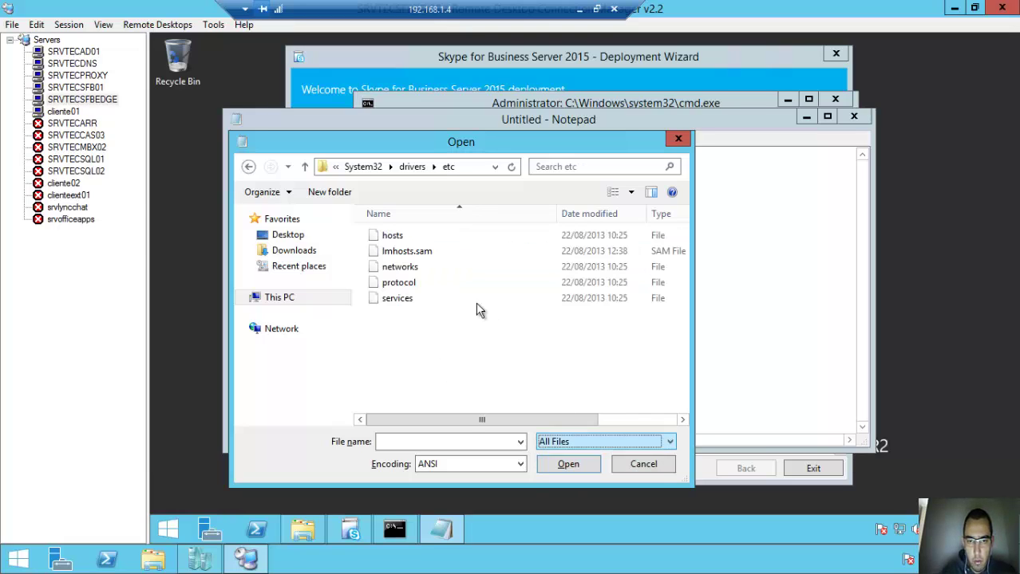
{"action": "double_click", "coordinate": [403, 235]}
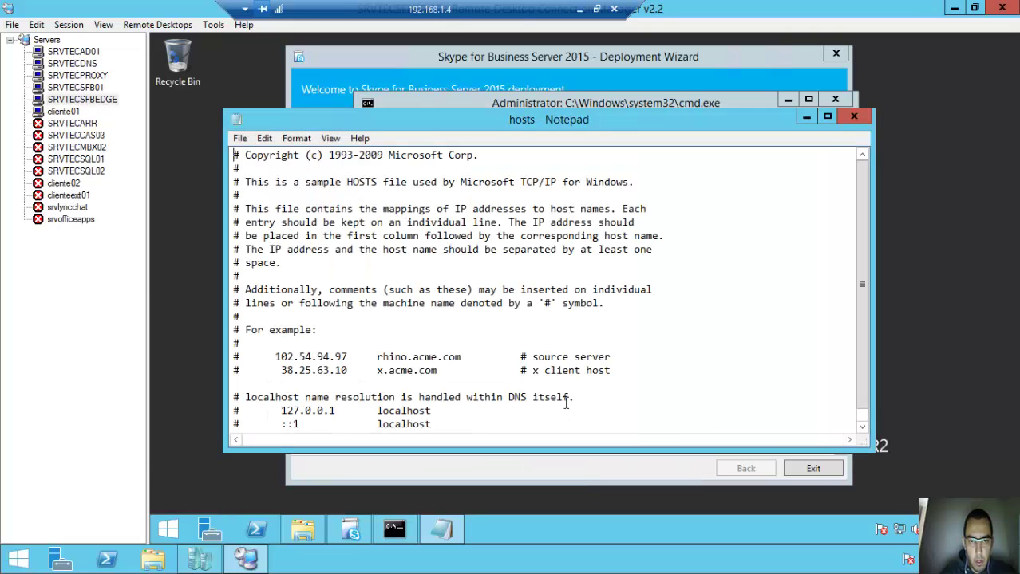
{"action": "left_click", "coordinate": [827, 117]}
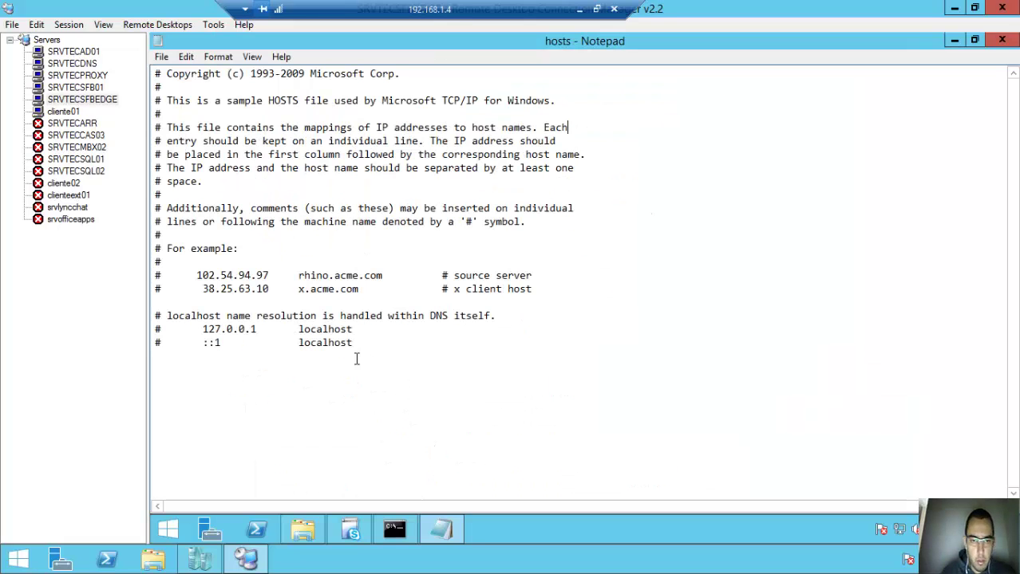
- Add a hosts entry mapping 172.16.0.10 to srvtecad01.tecinbase.com.br below the localhost lines, and begin another line with 172.16.0
{"action": "left_click", "coordinate": [288, 362]}
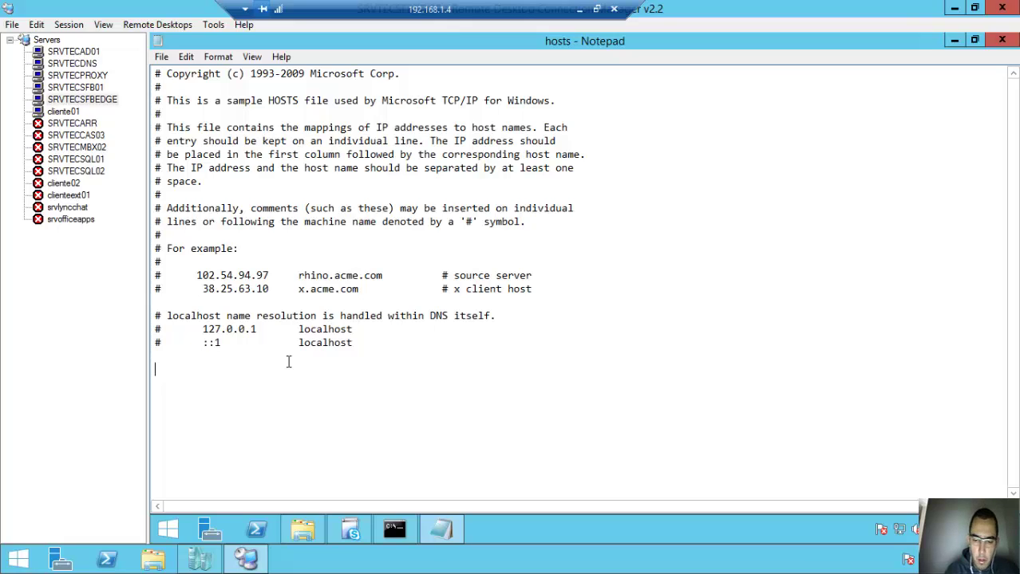
{"action": "type", "text": "172."}
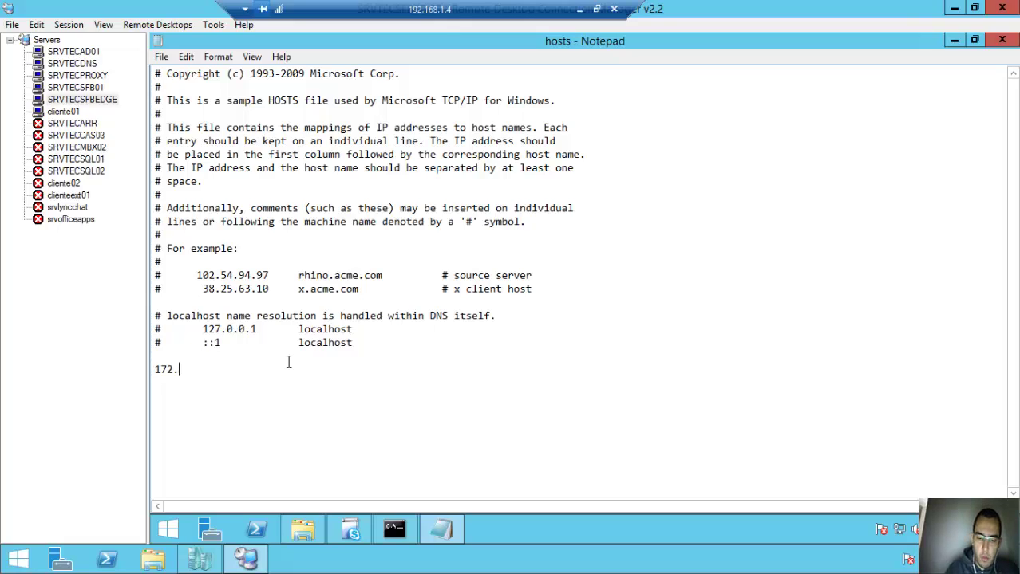
{"action": "type", "text": "1"}
{"action": "type", "text": ".0.10"}
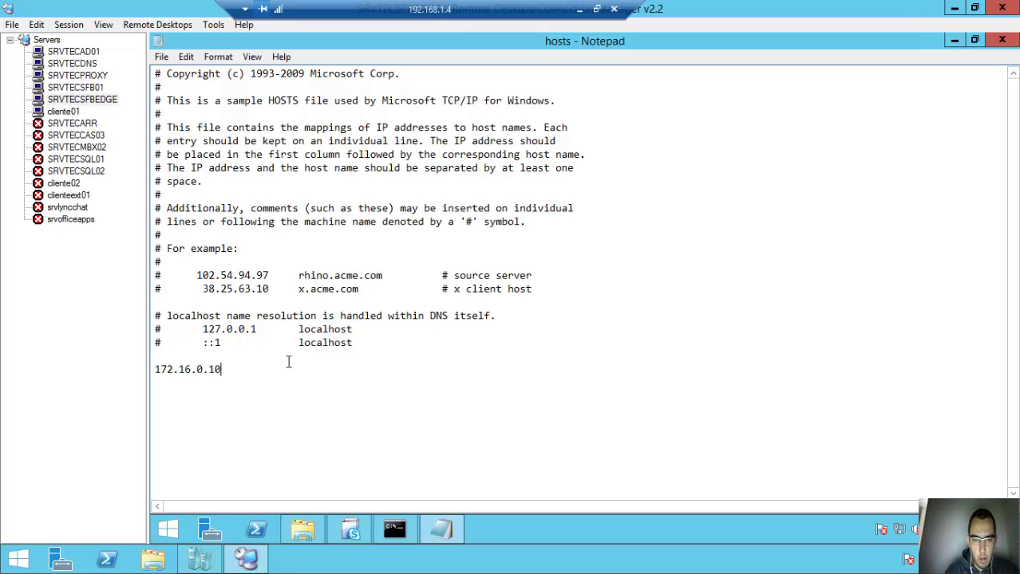
{"action": "key", "text": "Tab"}
{"action": "key", "text": "Tab"}
{"action": "type", "text": "srv"}
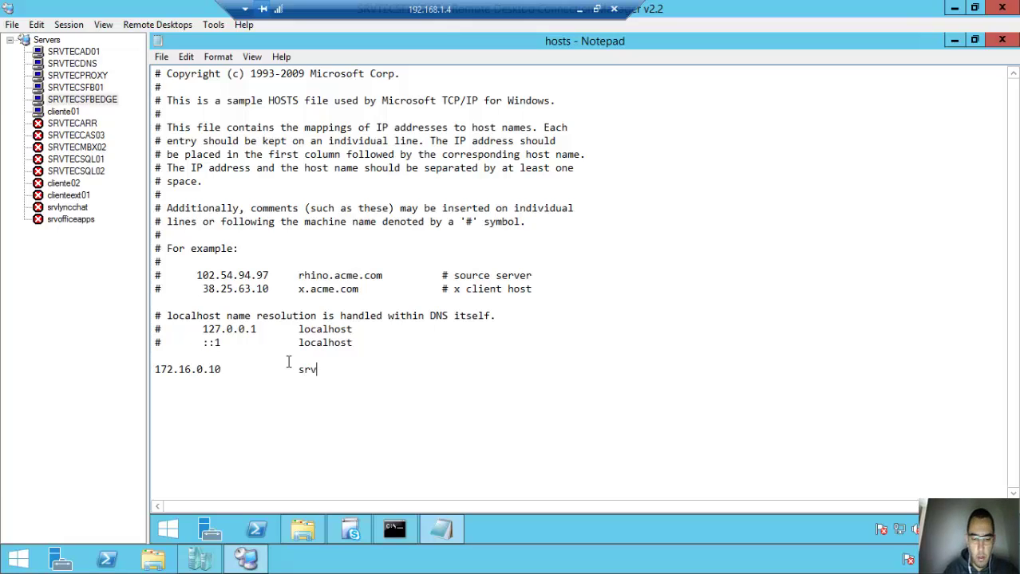
{"action": "type", "text": "tecad"}
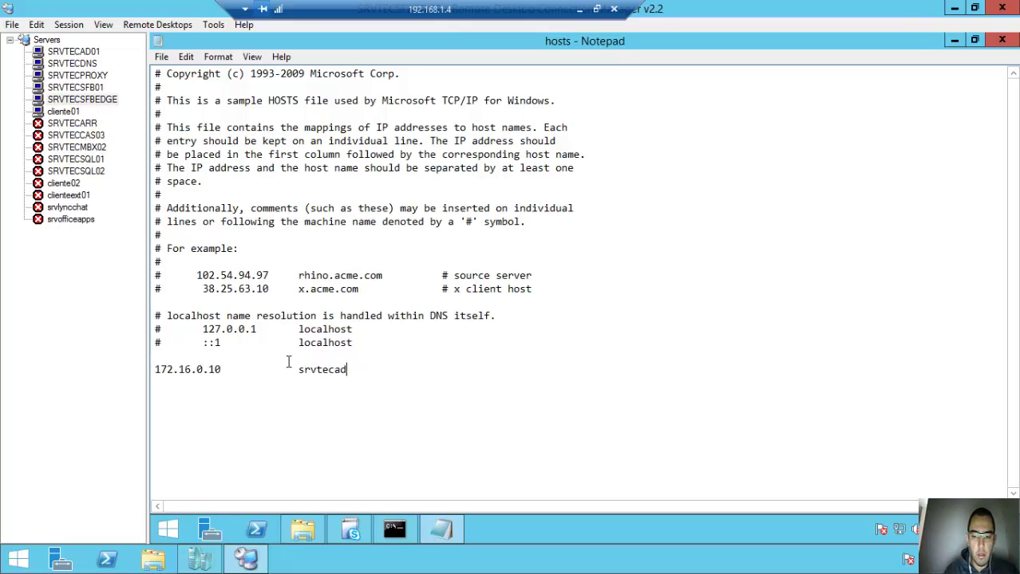
{"action": "type", "text": "01"}
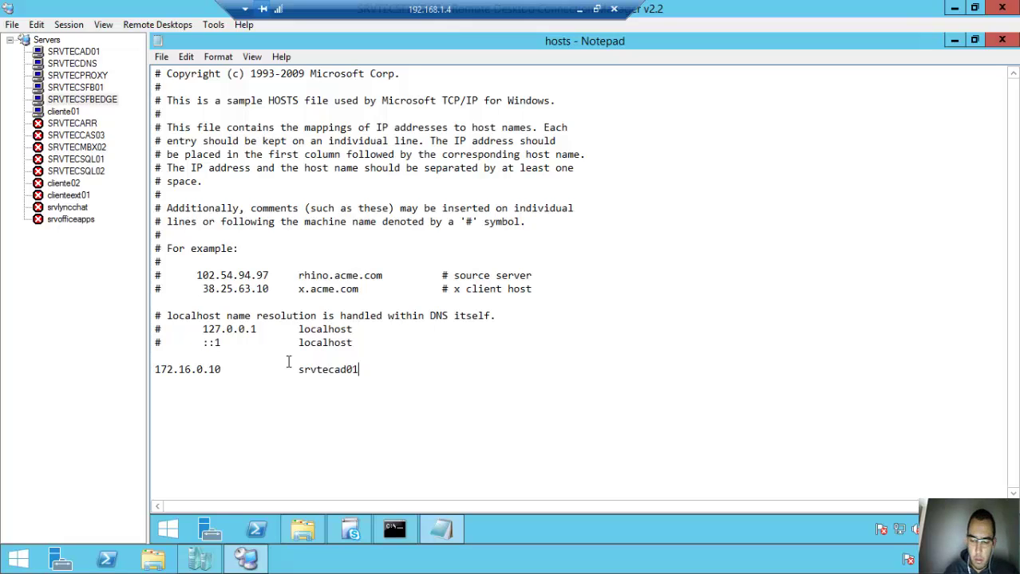
{"action": "type", "text": "."}
{"action": "type", "text": "teci"}
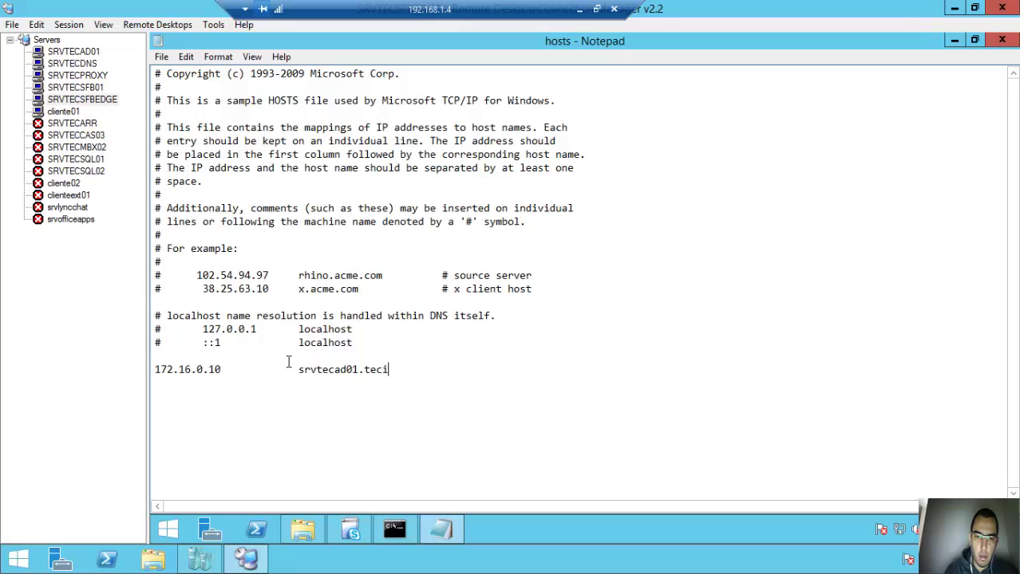
{"action": "type", "text": "nbase.com.br"}
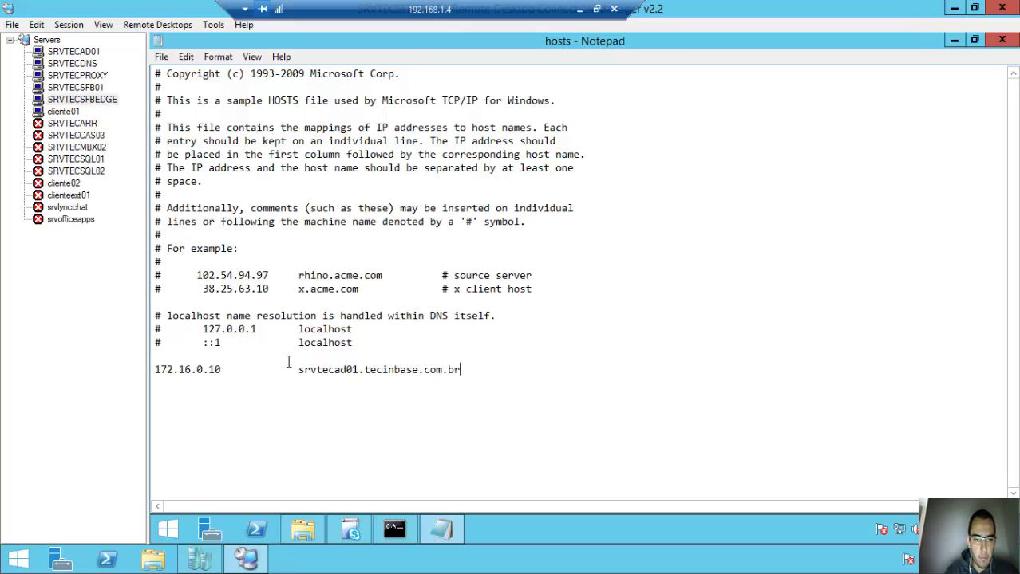
{"action": "key", "text": "Return"}
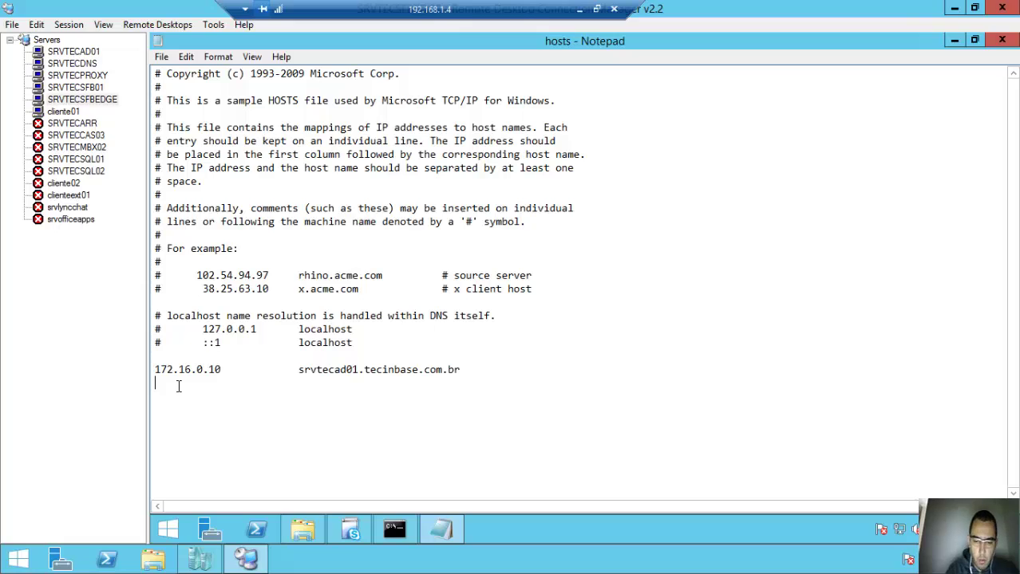
{"action": "type", "text": "172.16.0."}
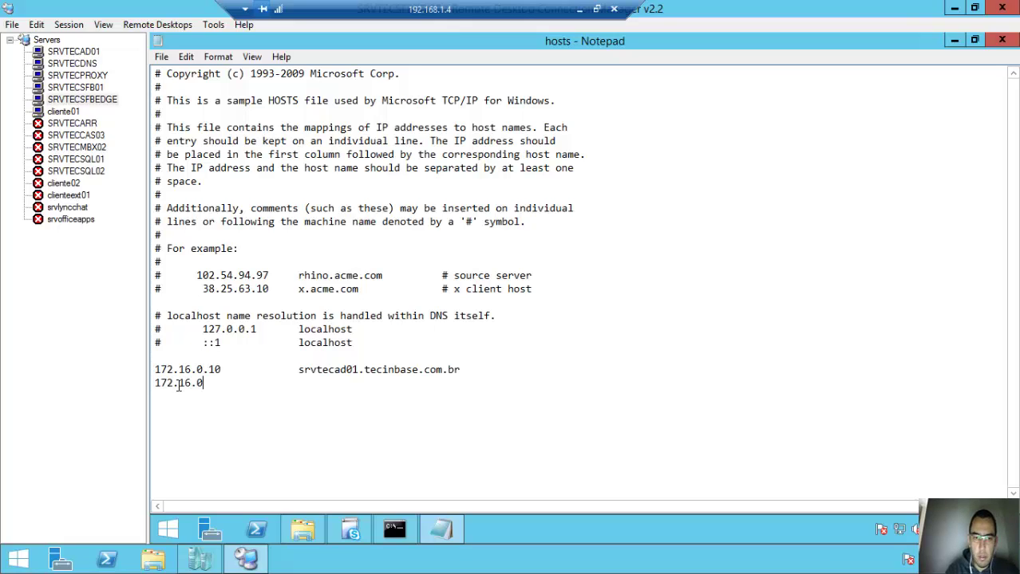
- Look up the SRVTECSFB01 server's IP address with ipconfig and return to the SRVTECSFBEDGE session
{"action": "left_click", "coordinate": [75, 87]}
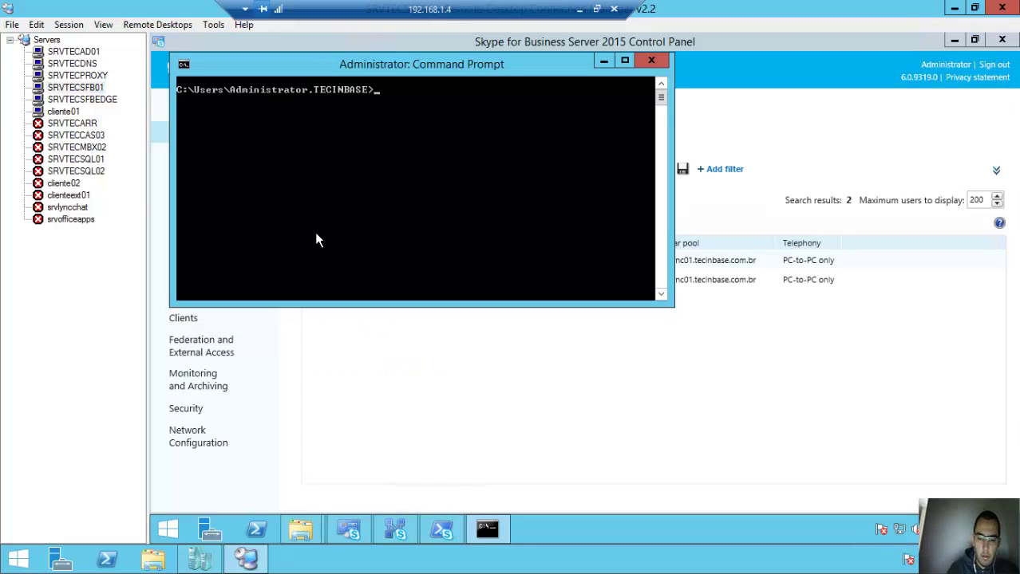
{"action": "type", "text": "ipconfig"}
{"action": "key", "text": "Return"}
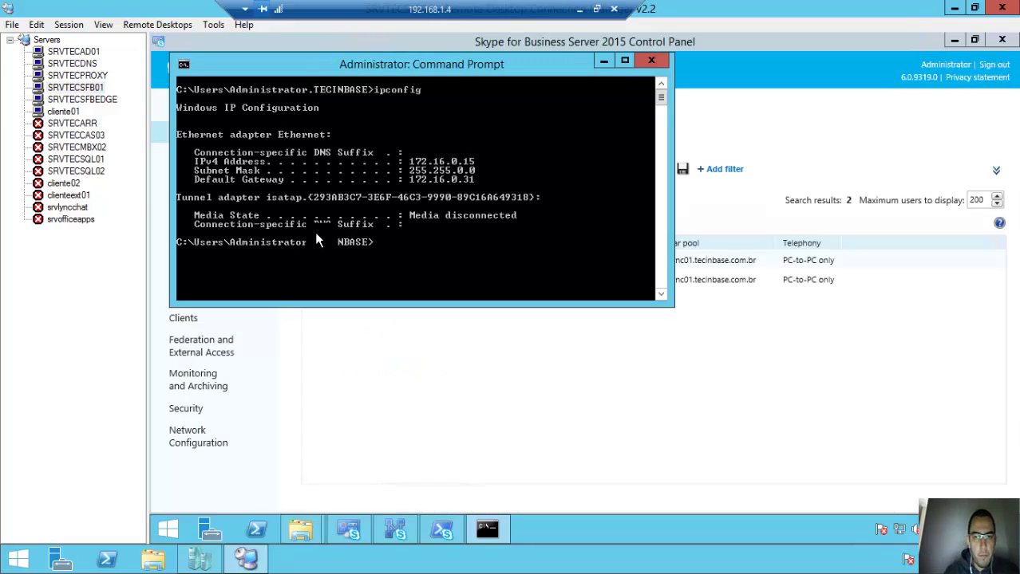
{"action": "left_click", "coordinate": [84, 76]}
{"action": "left_click", "coordinate": [86, 100]}
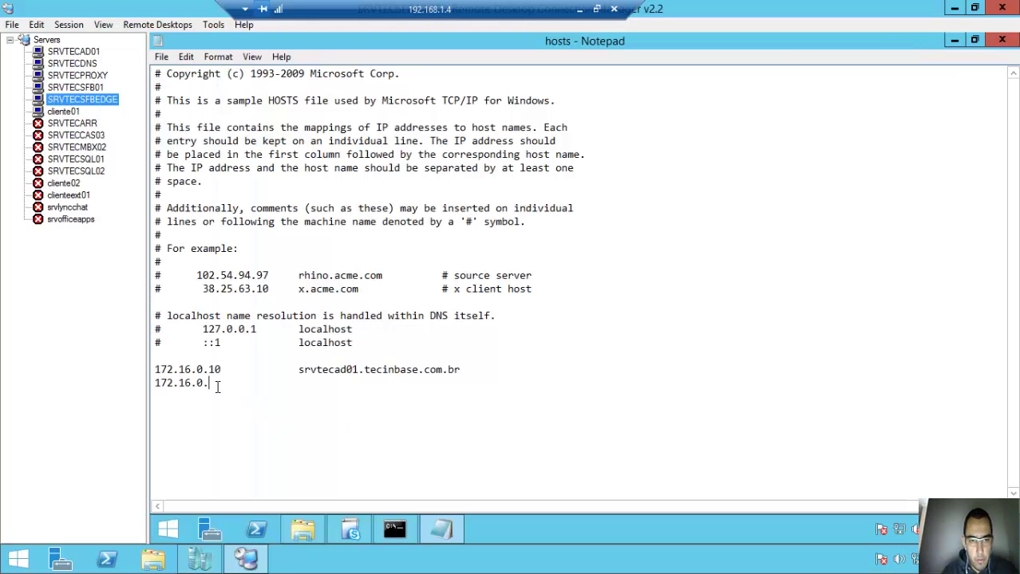
- Complete the second hosts entry so that 172.16.0.15 maps to srvteclync01.tecinbase.com.br
{"action": "key", "text": "Tab"}
{"action": "key", "text": "Tab"}
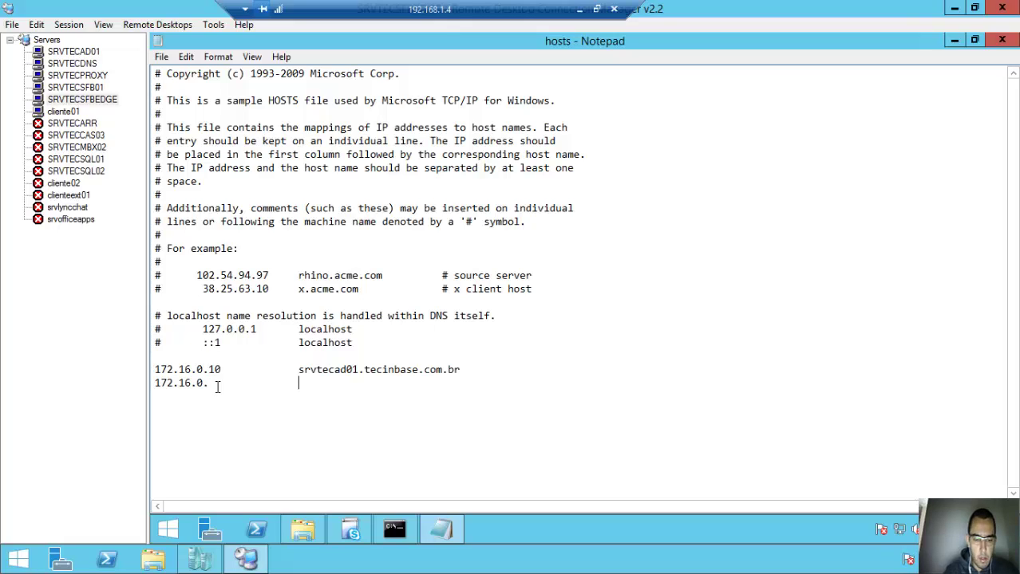
{"action": "type", "text": "srv"}
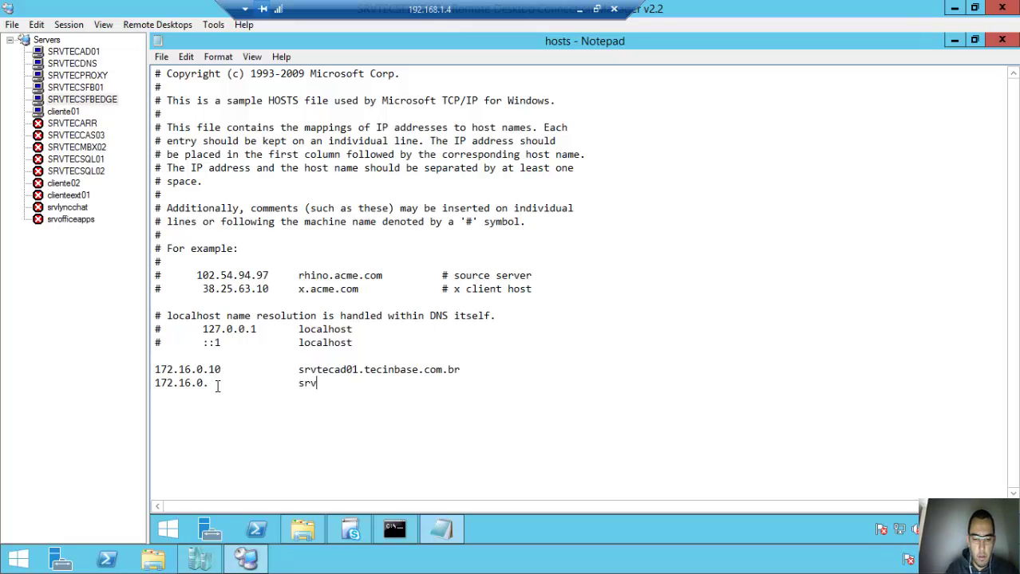
{"action": "type", "text": "tecly"}
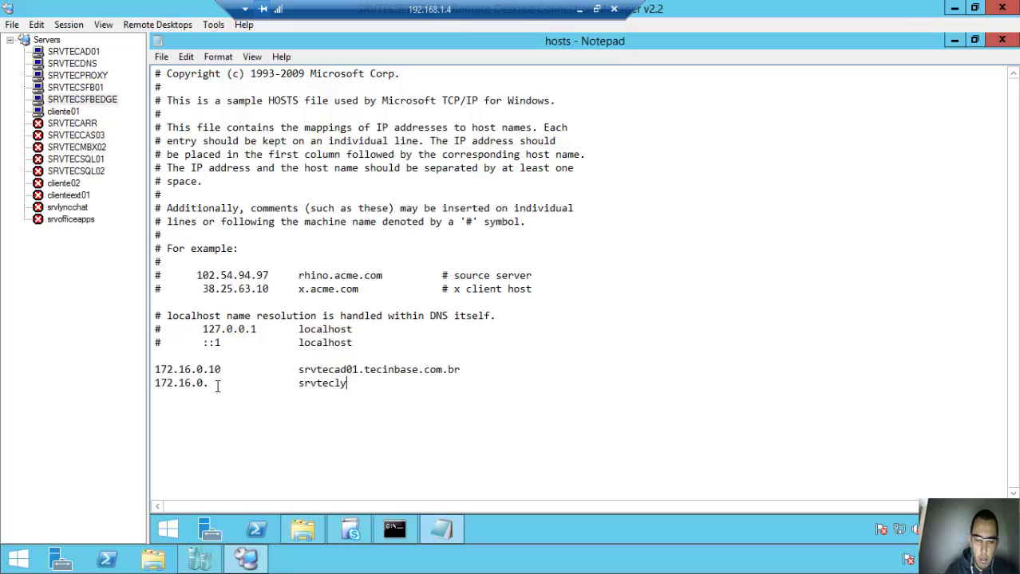
{"action": "type", "text": "nc01."}
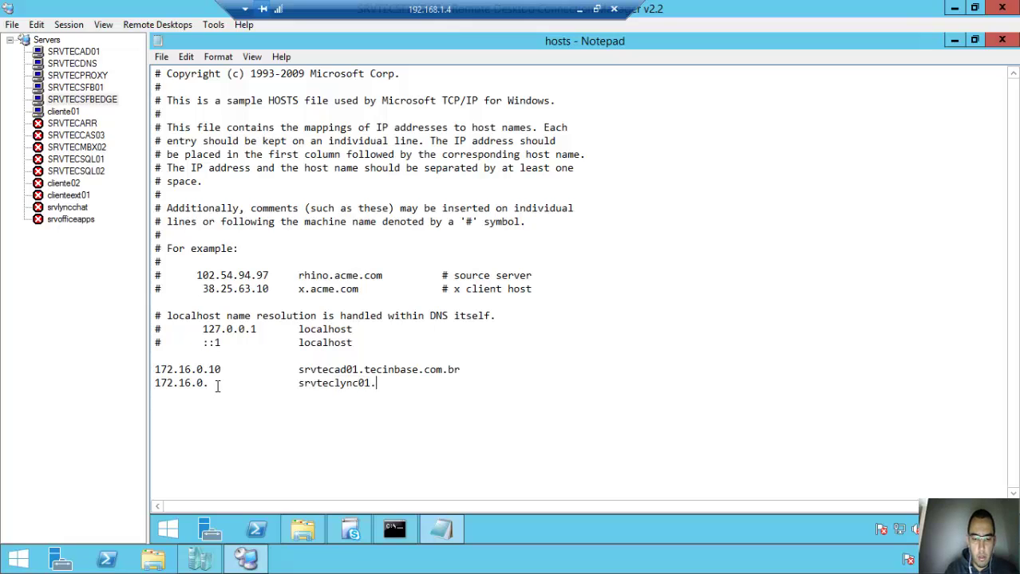
{"action": "type", "text": "tecinbase.com.br"}
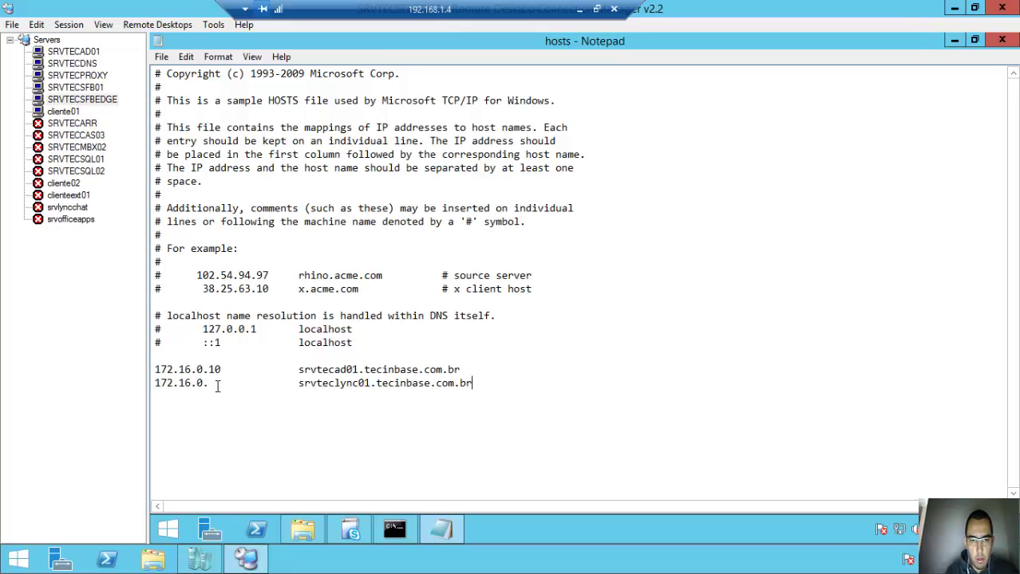
{"action": "left_click", "coordinate": [217, 386]}
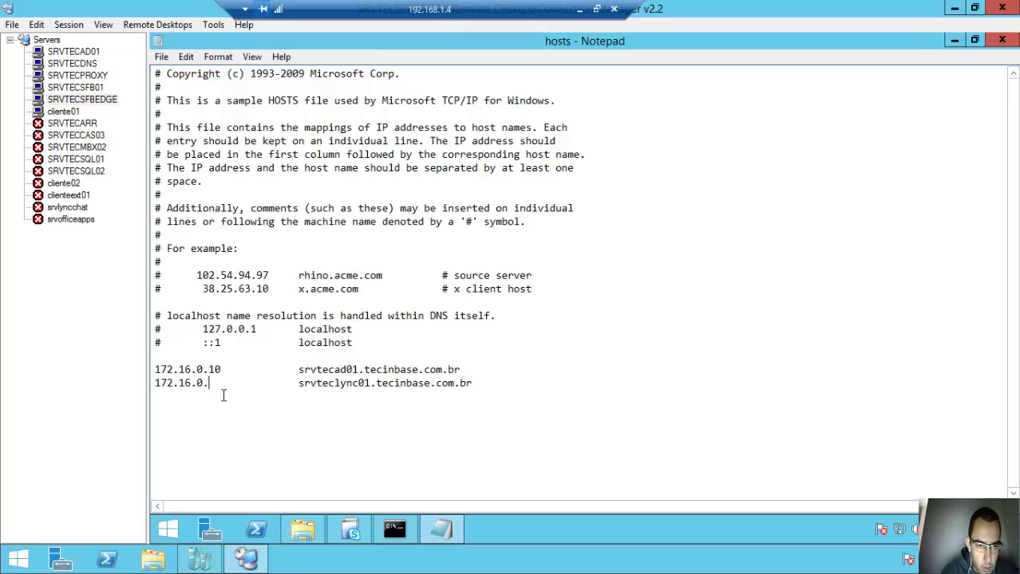
{"action": "type", "text": "15"}
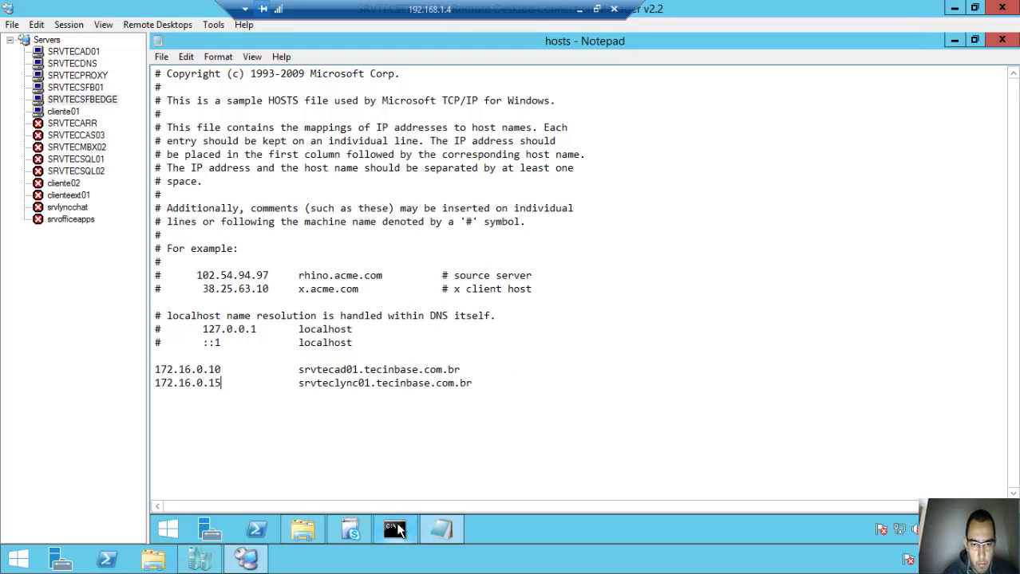
- Test name resolution by pinging srvteclync01.tecinbase.com.br from the command prompt, then stop the ping and clear the console
{"action": "key", "text": "alt+Tab"}
{"action": "type", "text": "pin"}
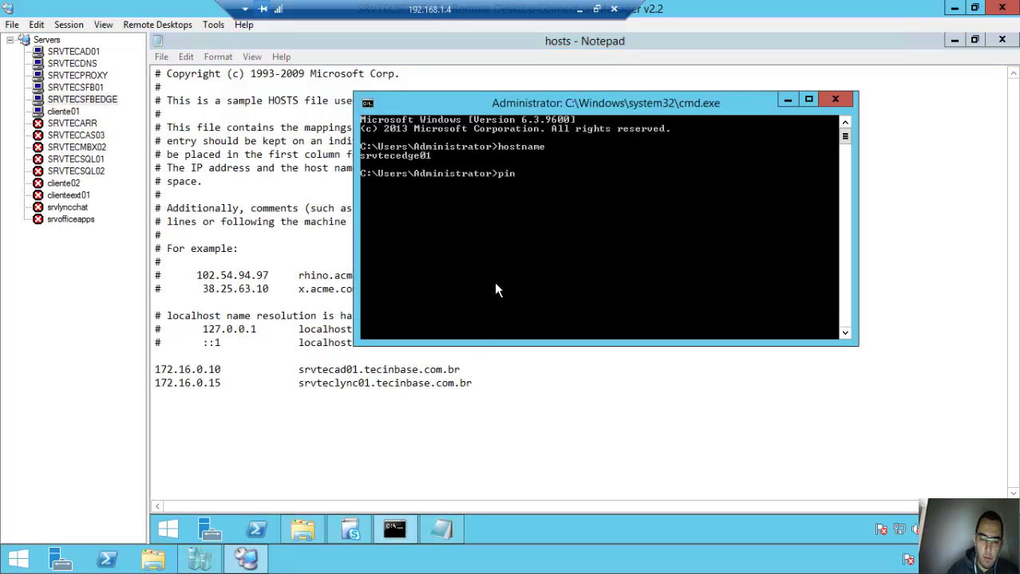
{"action": "type", "text": "g srvte"}
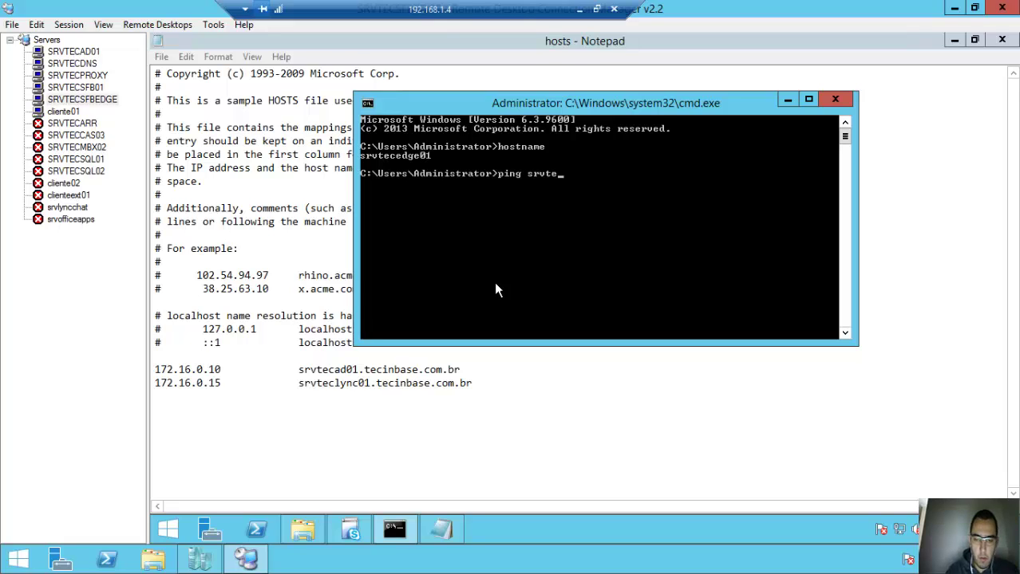
{"action": "type", "text": "cedg"}
{"action": "key", "text": "BackSpace"}
{"action": "key", "text": "BackSpace"}
{"action": "key", "text": "BackSpace"}
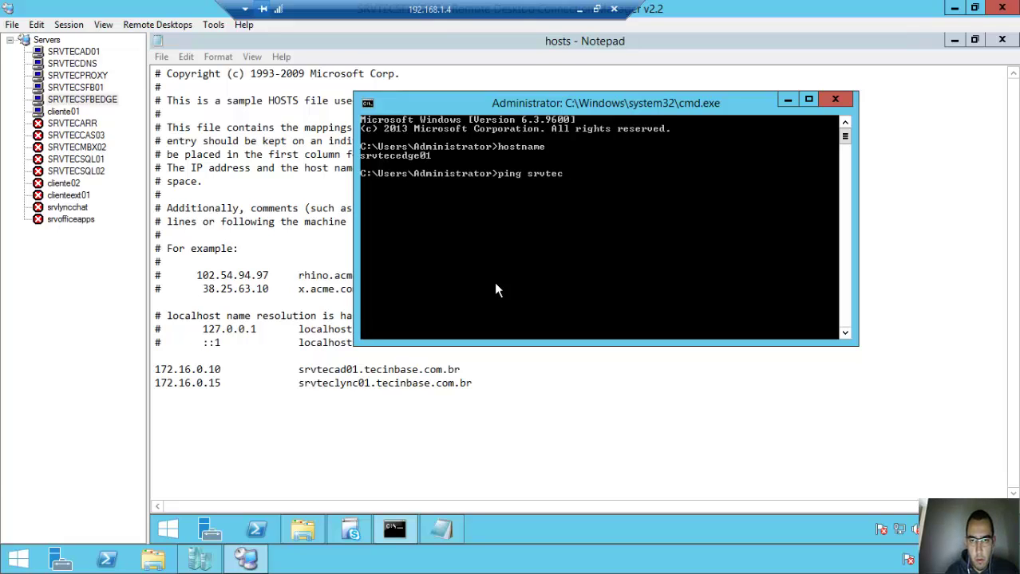
{"action": "type", "text": "lync0"}
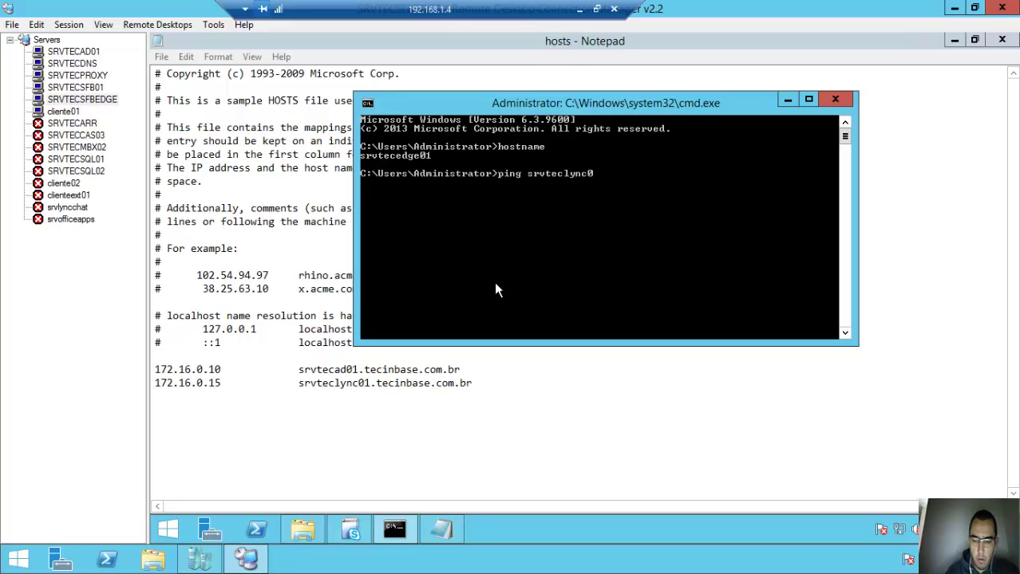
{"action": "type", "text": "1.tecinbase.com.br"}
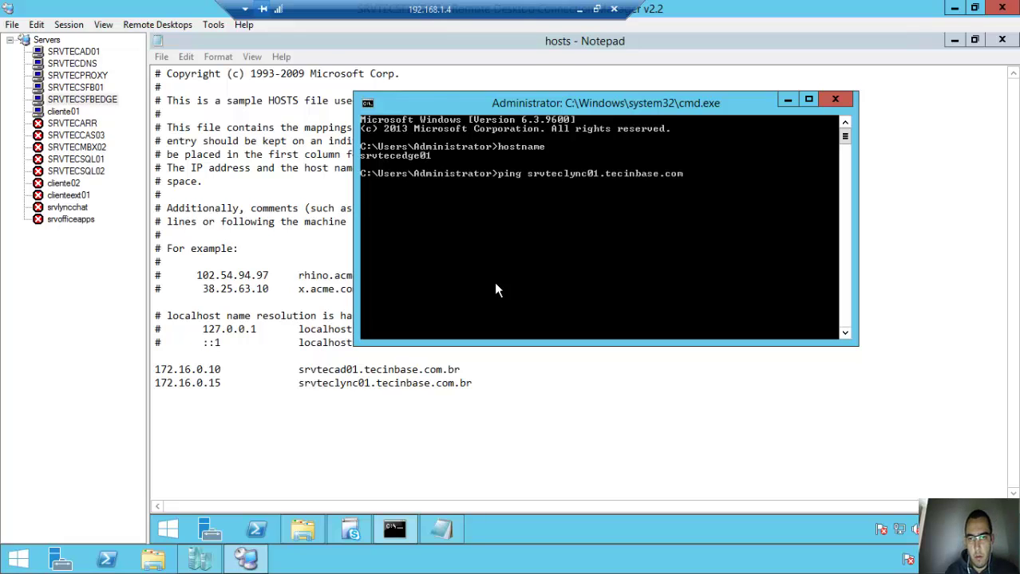
{"action": "key", "text": "Return"}
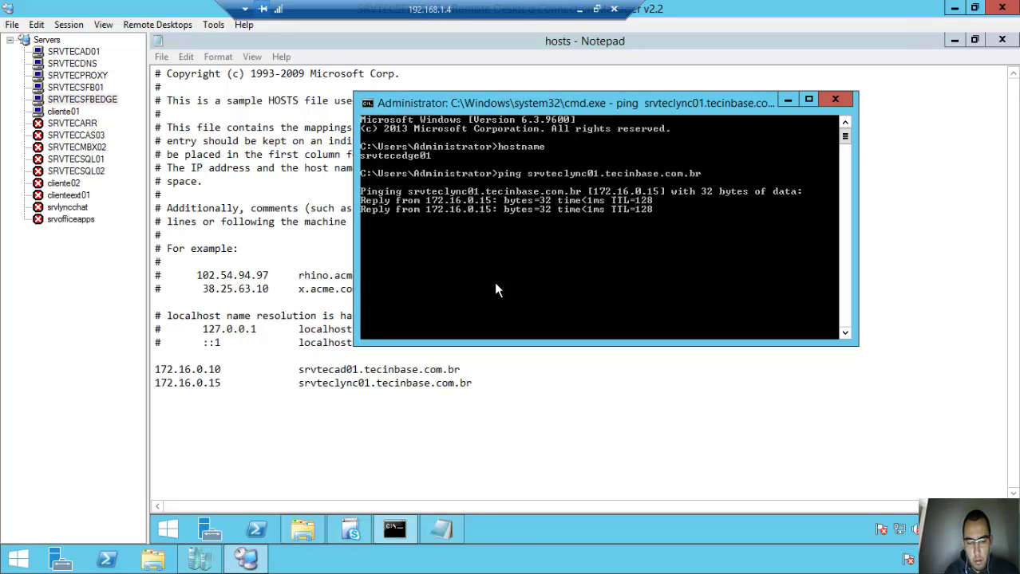
{"action": "key", "text": "ctrl+c"}
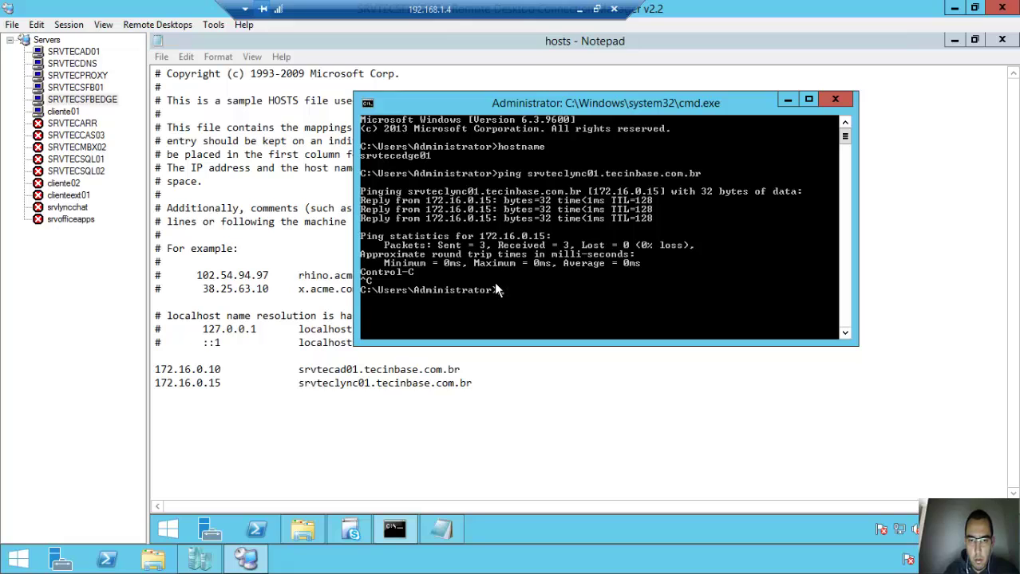
{"action": "type", "text": "cls"}
{"action": "key", "text": "Return"}
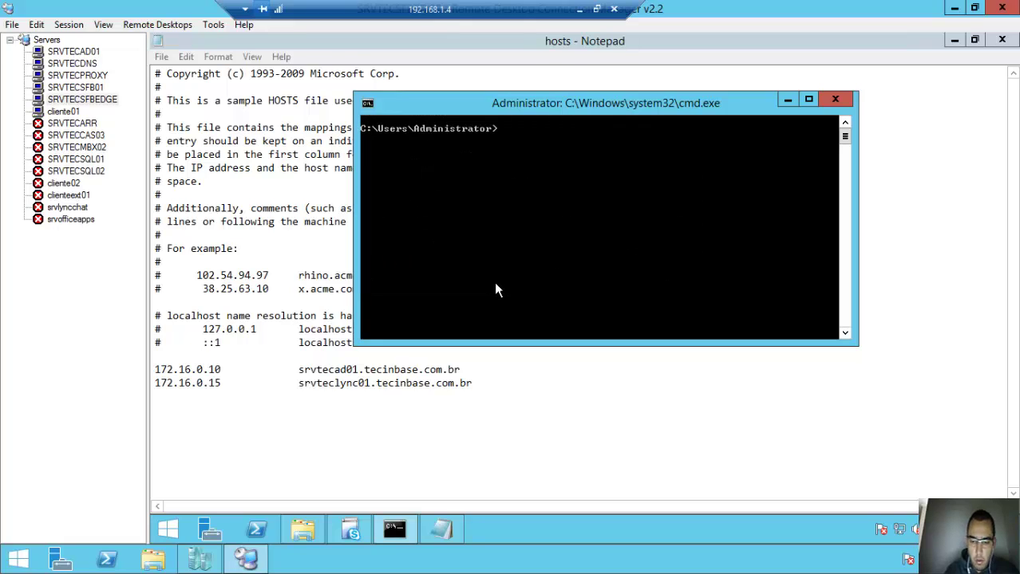
- Ping srvtecad01.tecinbase.com.br to test its hosts entry, stop the ping and clear the console
{"action": "type", "text": "ping srvt"}
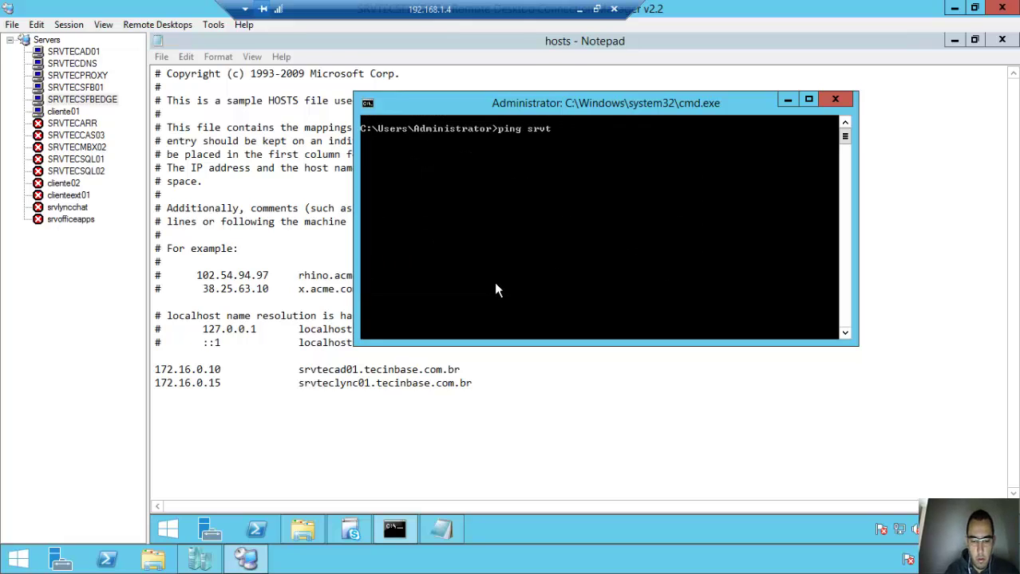
{"action": "type", "text": "ecad01"}
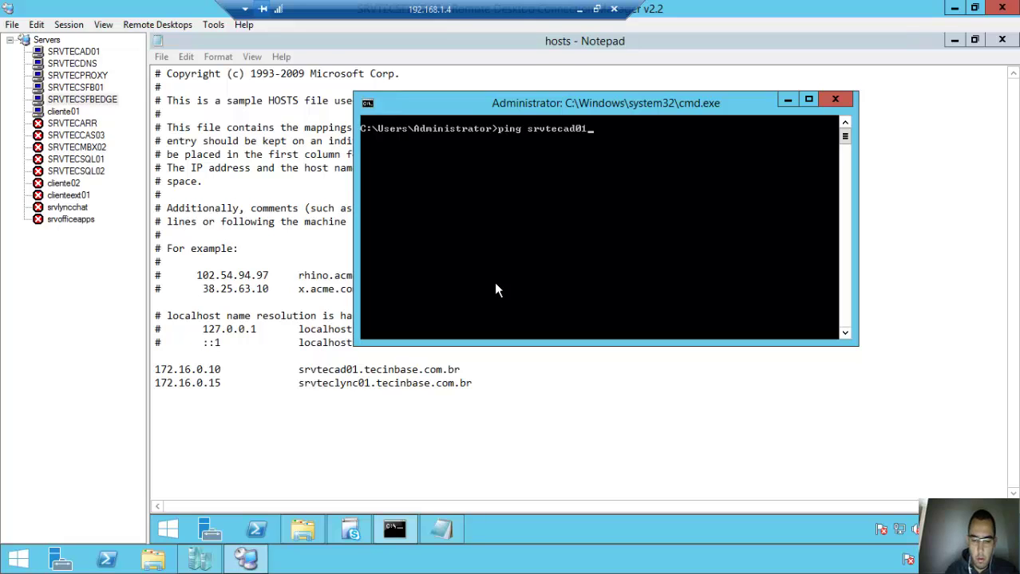
{"action": "type", "text": ".tecinbase.com."}
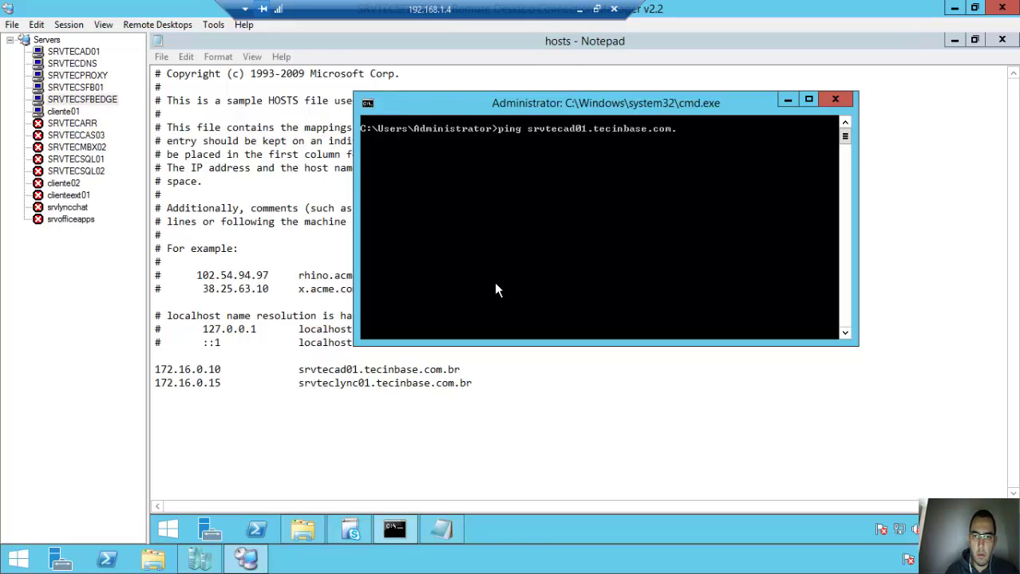
{"action": "type", "text": "br"}
{"action": "key", "text": "Return"}
{"action": "key", "text": "ctrl+c"}
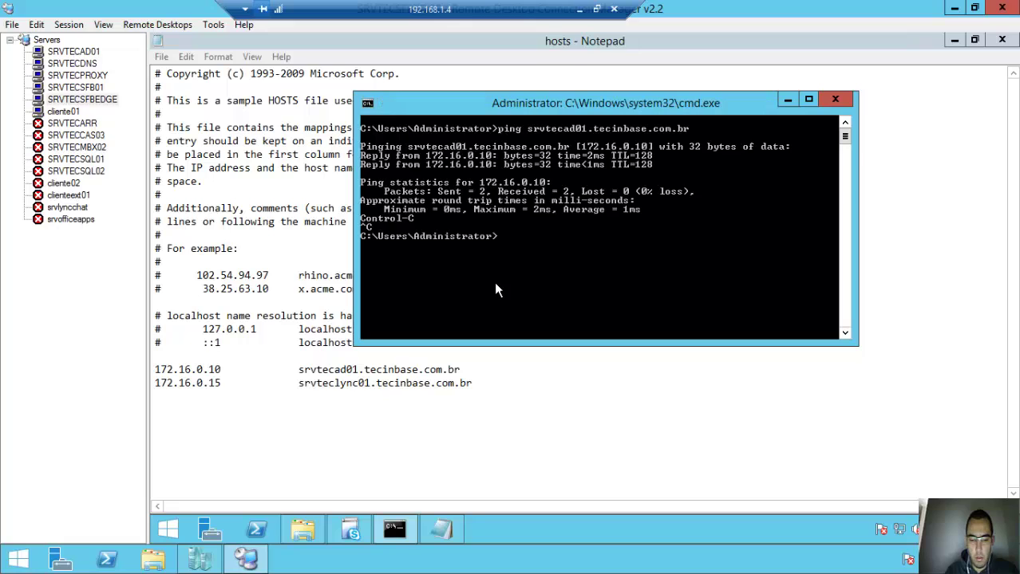
{"action": "type", "text": "cls"}
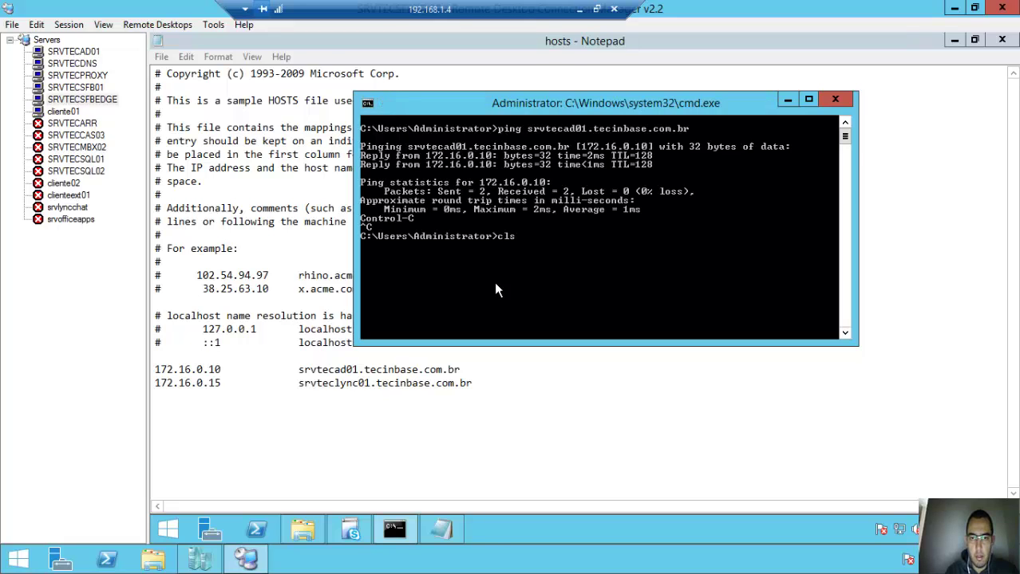
{"action": "key", "text": "Return"}
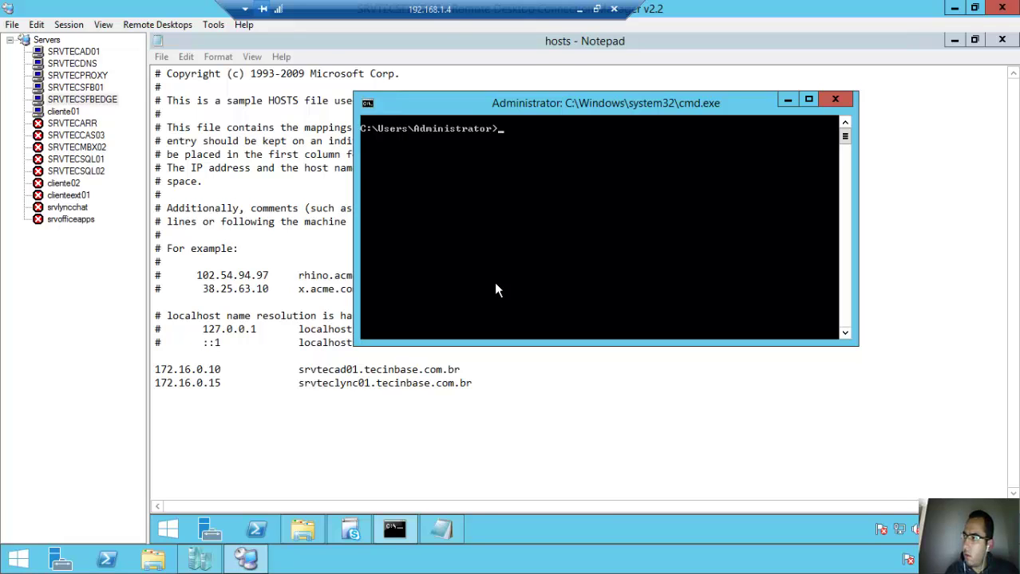
{"action": "left_click", "coordinate": [202, 410]}
{"action": "left_click", "coordinate": [475, 384]}
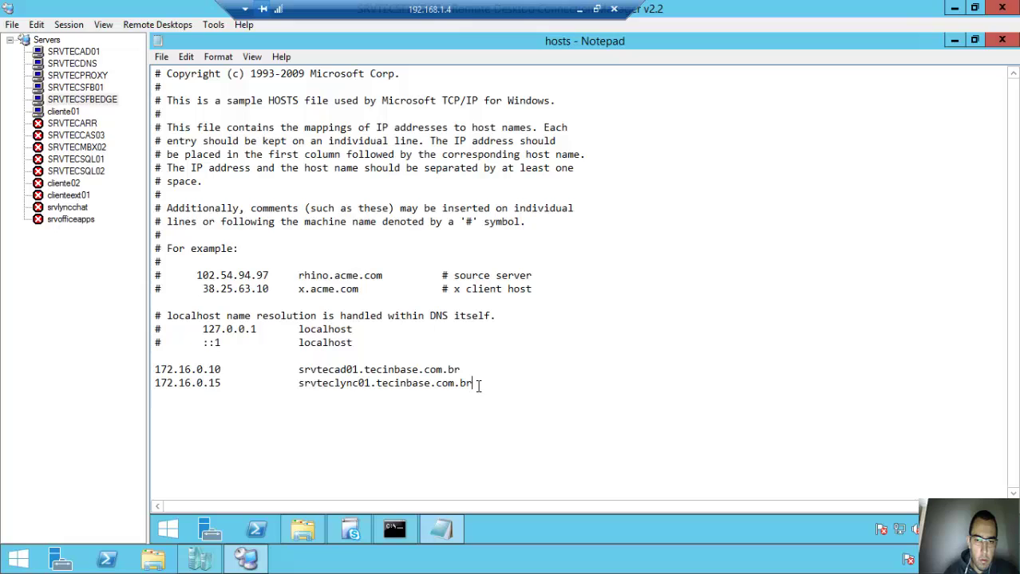
{"action": "key", "text": "Return"}
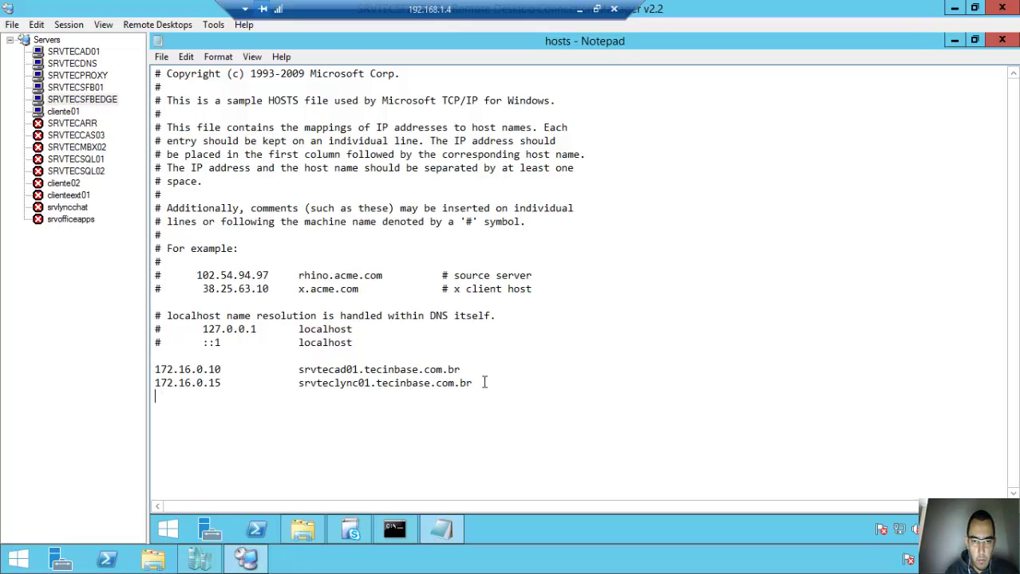
{"action": "key", "text": "BackSpace"}
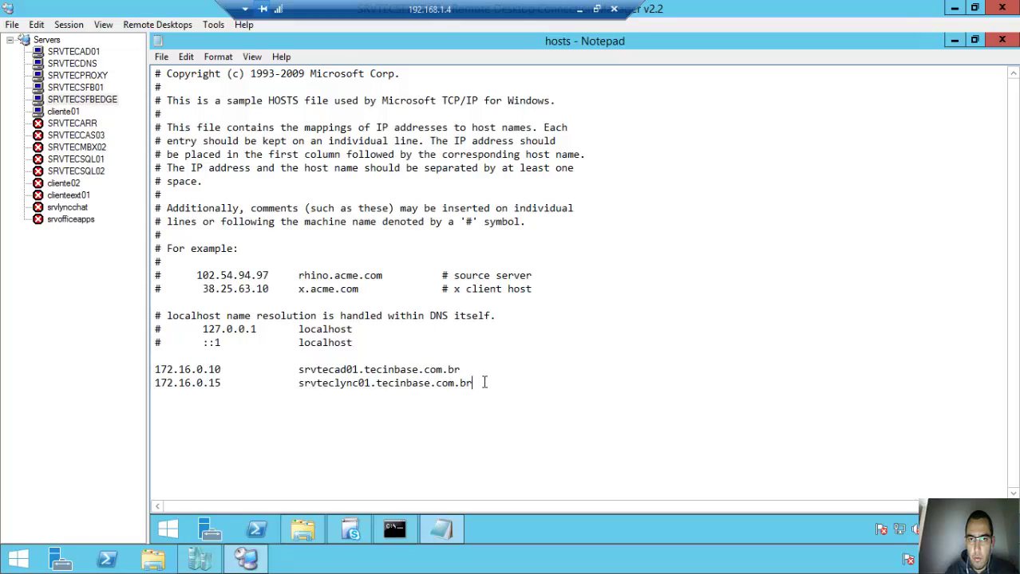
{"action": "type", "text": "2"}
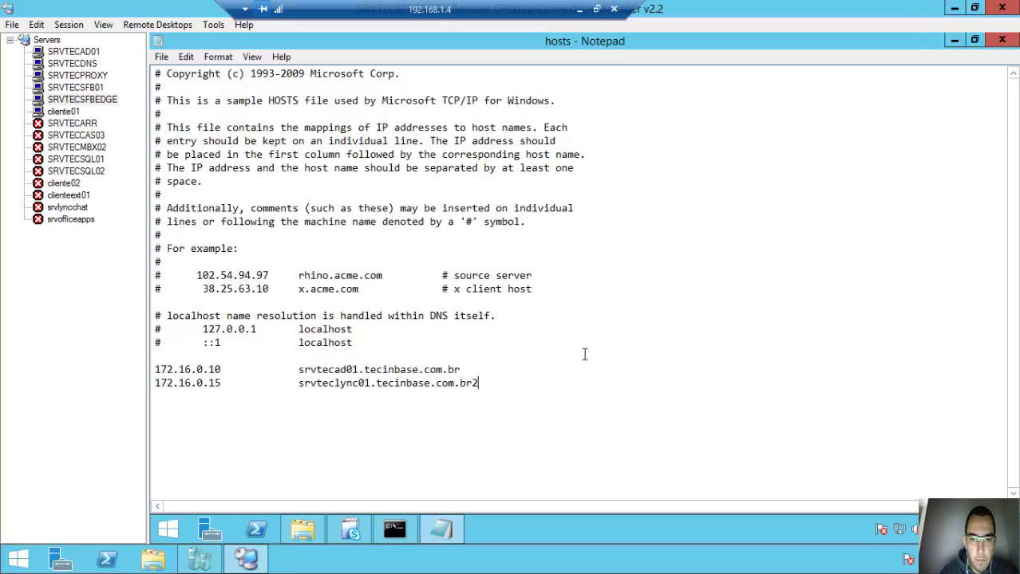
{"action": "key", "text": "BackSpace"}
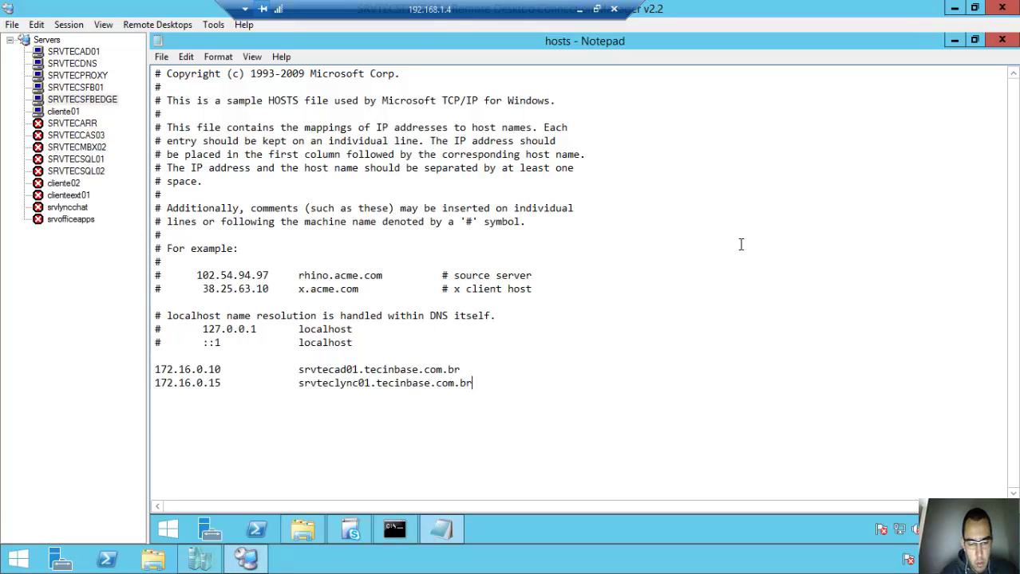
- Close the hosts file and minimize the command prompt to uncover the Skype for Business Server 2015 Deployment Wizard
{"action": "left_click", "coordinate": [1001, 40]}
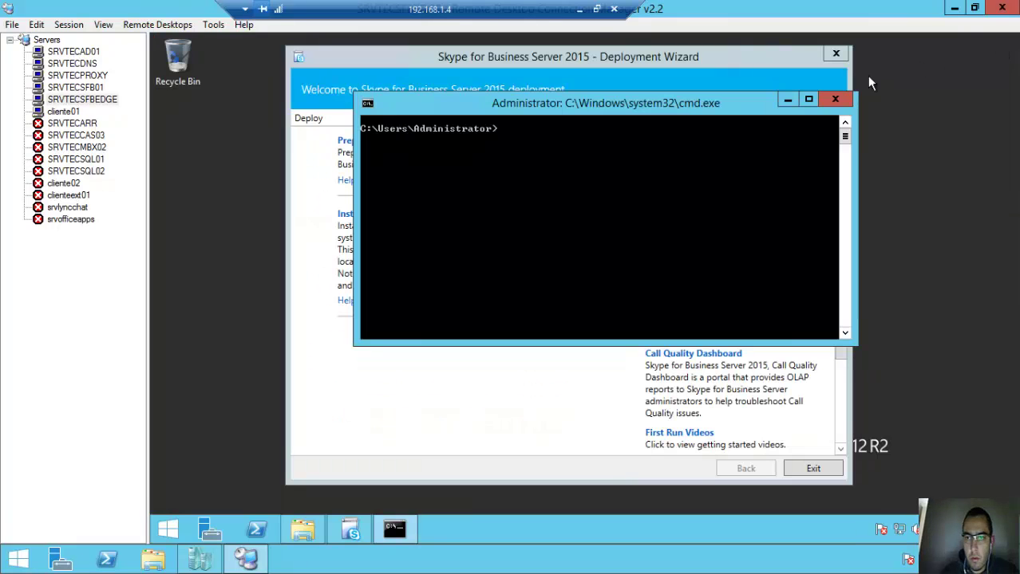
{"action": "left_click_drag", "start_coordinate": [653, 114], "coordinate": [575, 169]}
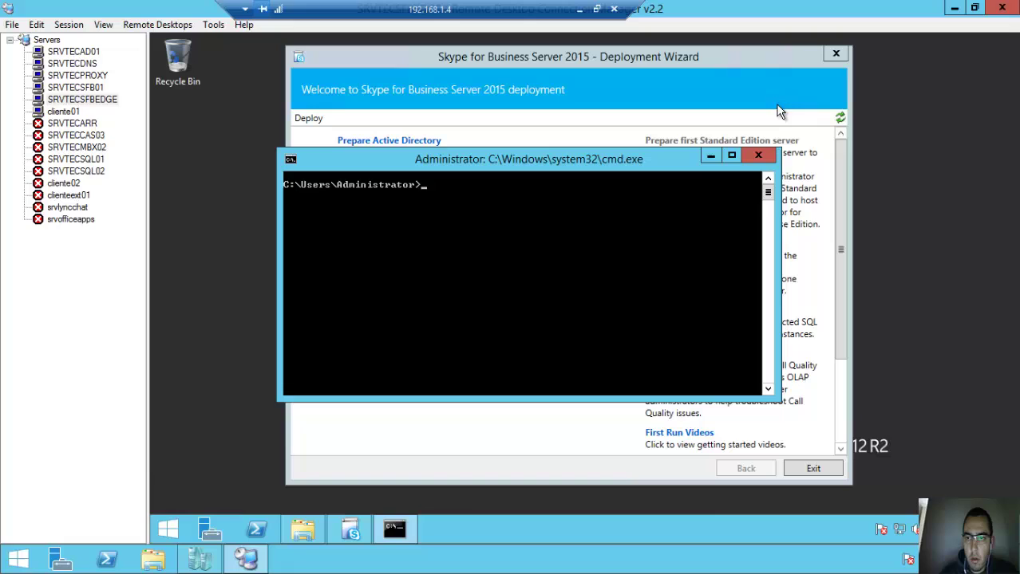
{"action": "left_click", "coordinate": [710, 156]}
{"action": "left_click_drag", "start_coordinate": [526, 57], "coordinate": [503, 56]}
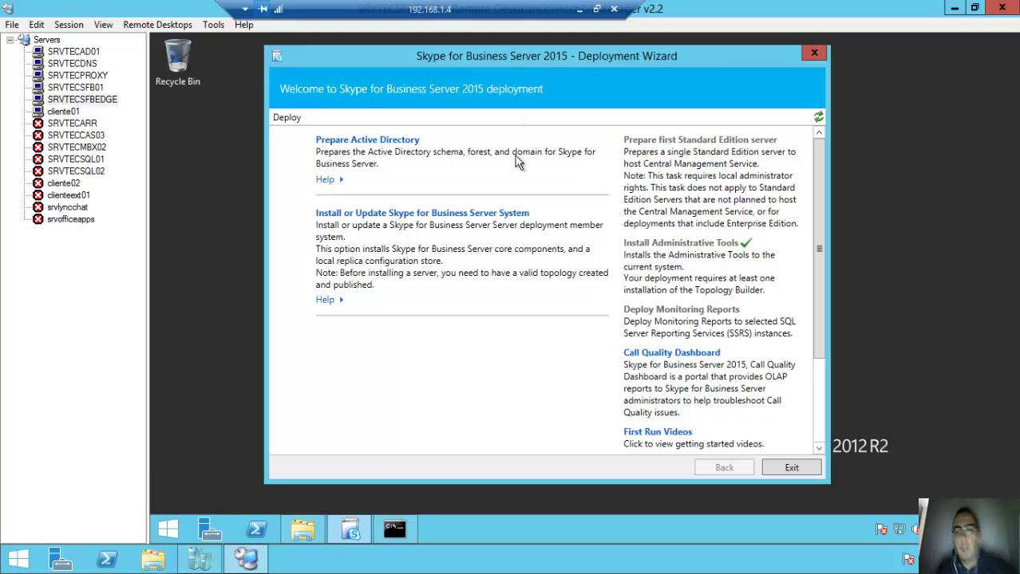
- Open Install or Update Skype for Business Server System and run Step 1, Install Local Configuration Store
{"action": "left_click", "coordinate": [449, 218]}
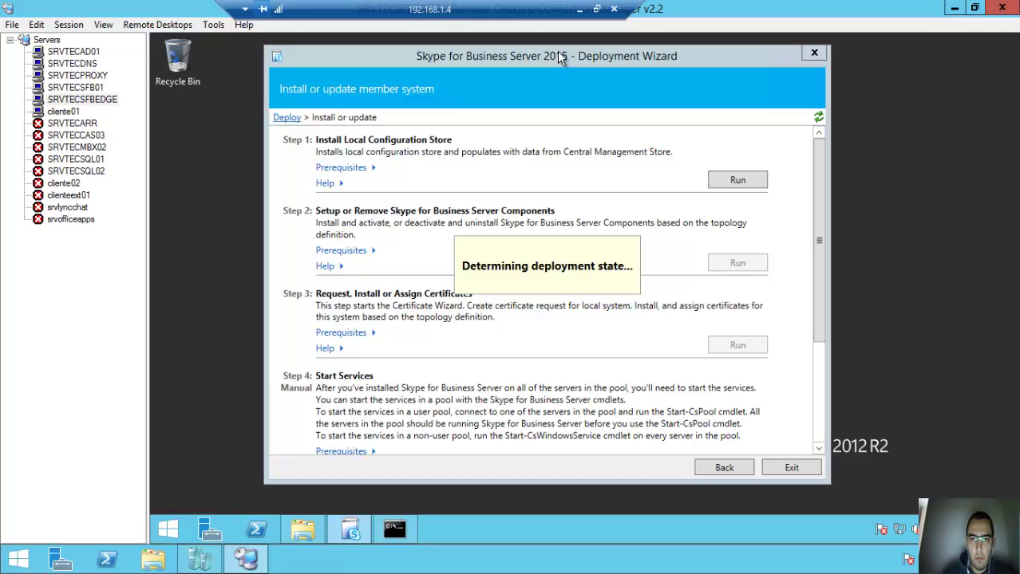
{"action": "left_click", "coordinate": [579, 9]}
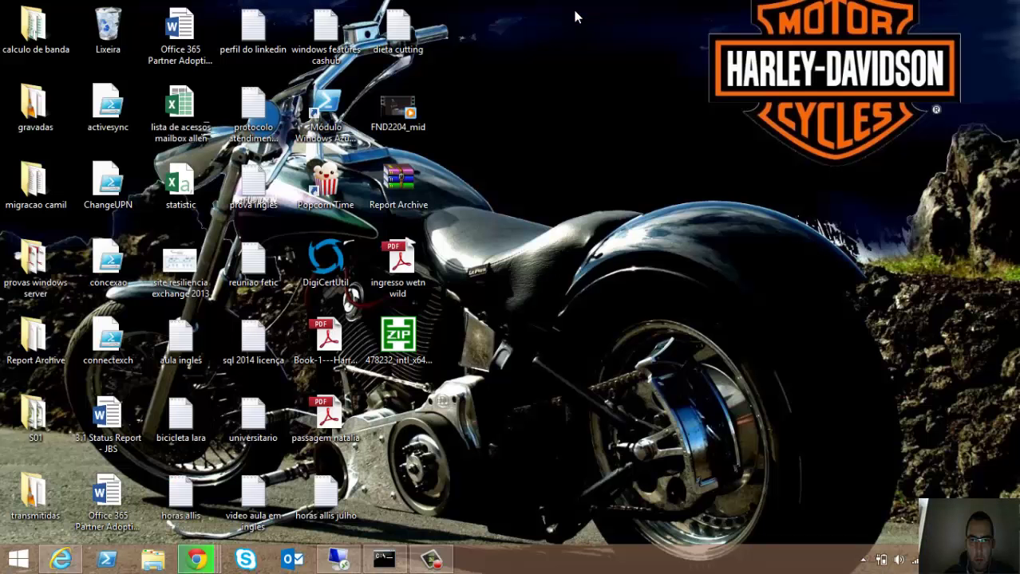
{"action": "left_click", "coordinate": [338, 560]}
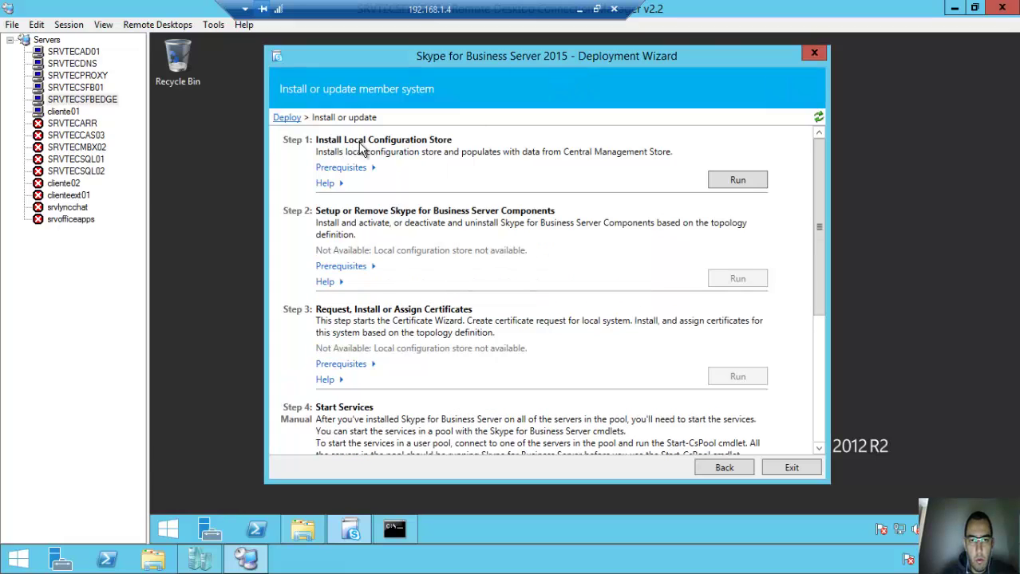
{"action": "left_click", "coordinate": [743, 183]}
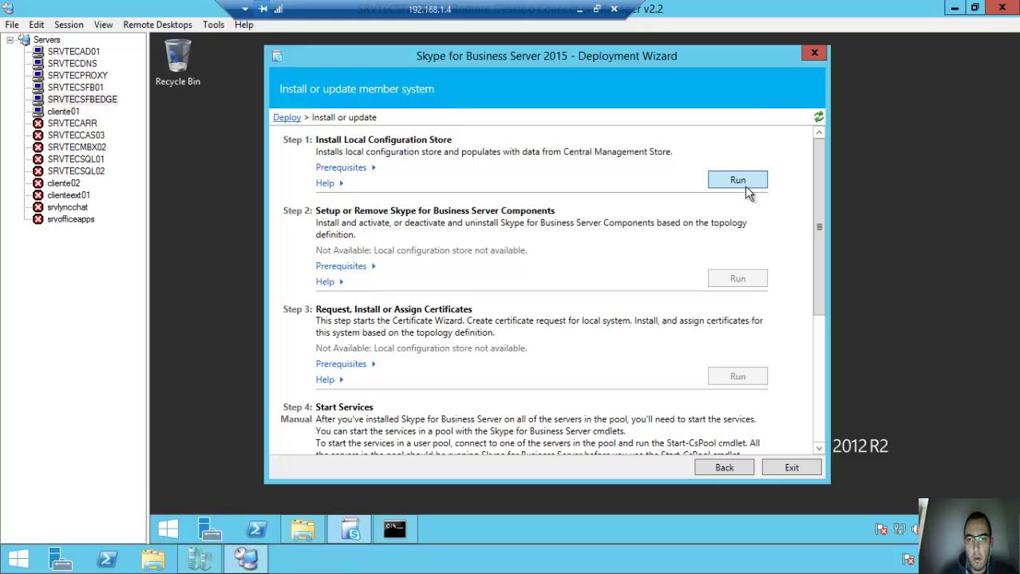
{"action": "left_click_drag", "start_coordinate": [579, 116], "coordinate": [567, 96]}
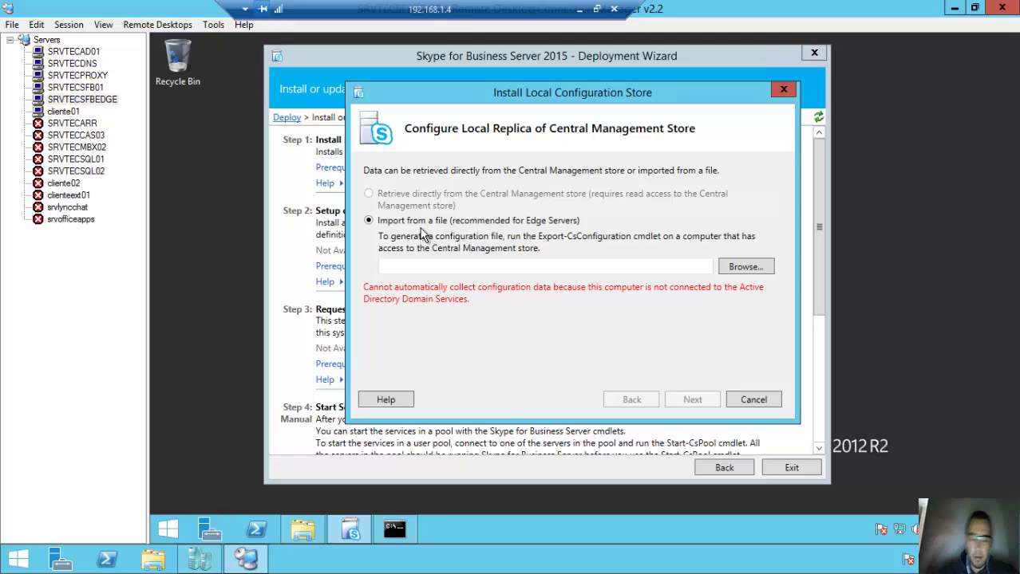
- Check the edgeconfiguration zip file in the 172.16.0.16 c$ share from the SRVTECSFB01 session, and return to the SRVTECSFBEDGE session
{"action": "left_click", "coordinate": [94, 88]}
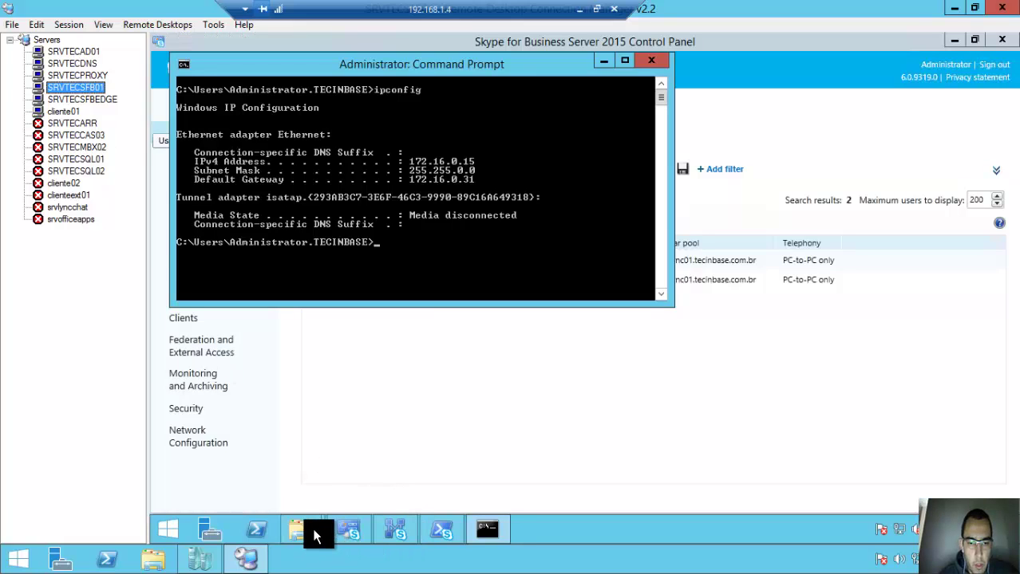
{"action": "mouse_move", "coordinate": [311, 531]}
{"action": "left_click", "coordinate": [359, 473]}
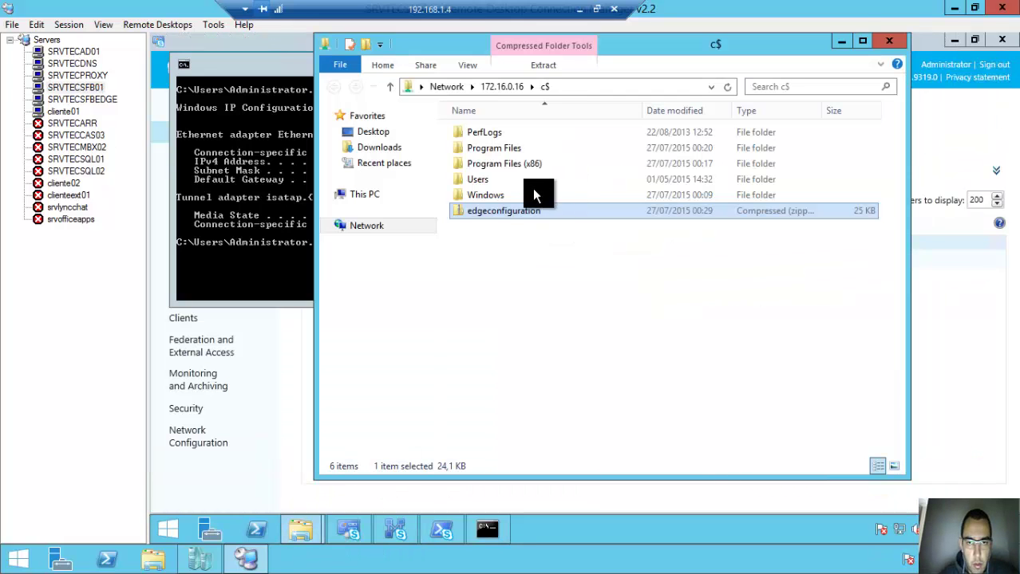
{"action": "left_click", "coordinate": [481, 197]}
{"action": "left_click", "coordinate": [497, 215]}
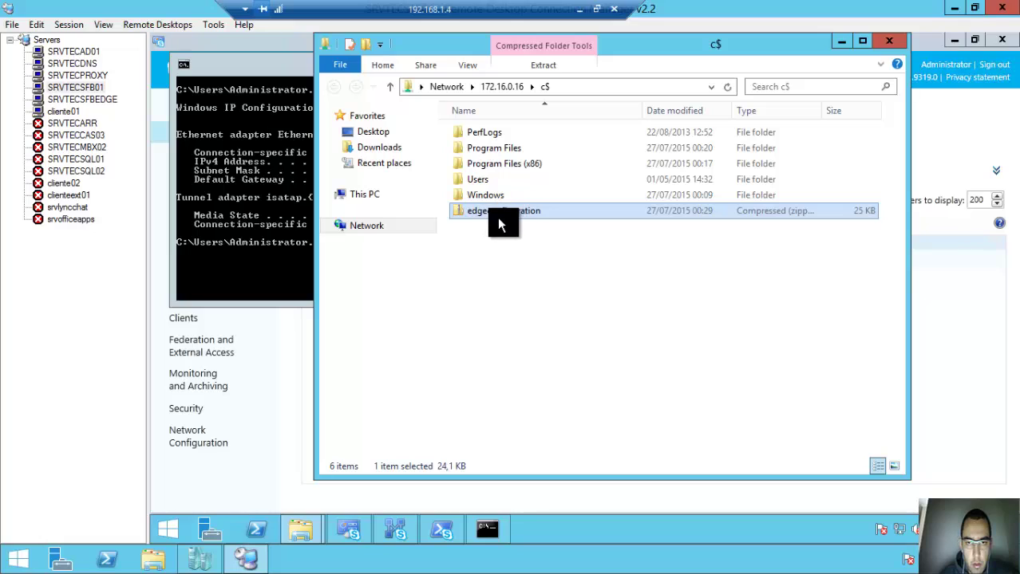
{"action": "left_click", "coordinate": [482, 207]}
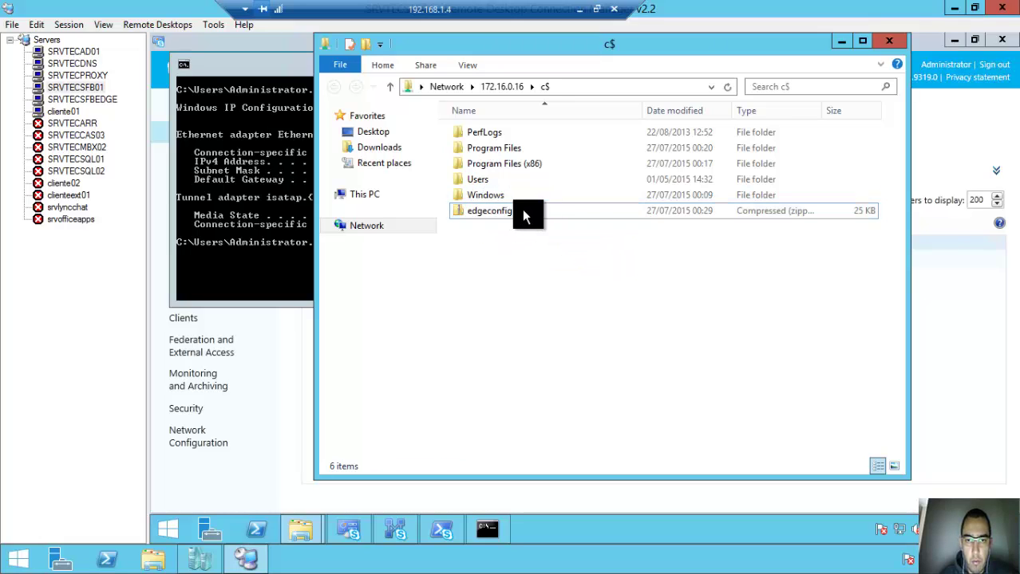
{"action": "key", "text": "Escape"}
{"action": "left_click", "coordinate": [93, 102]}
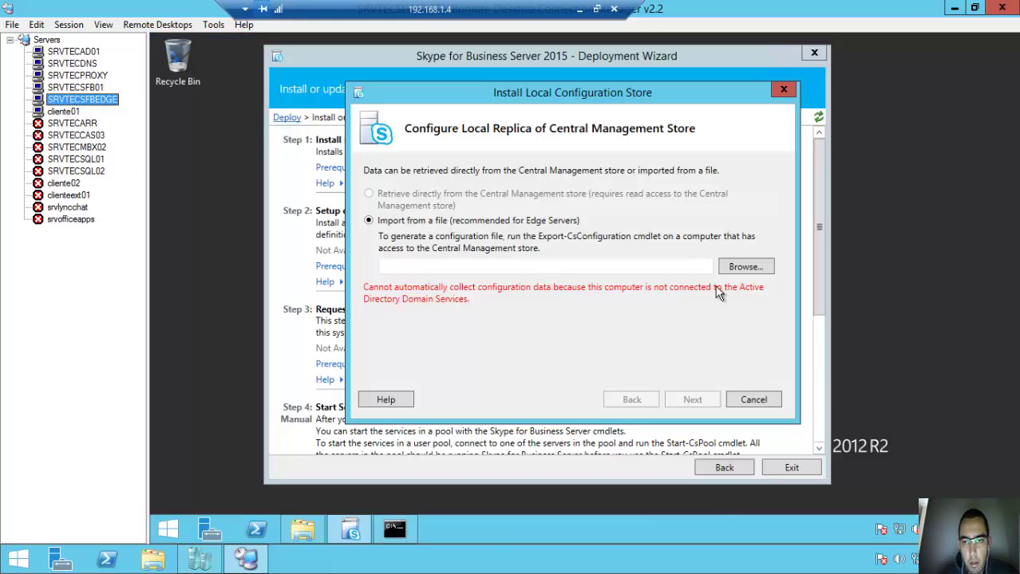
- Choose C:\edgeconfiguration.zip as the import file for the local configuration store and start the installation
{"action": "left_click", "coordinate": [493, 90]}
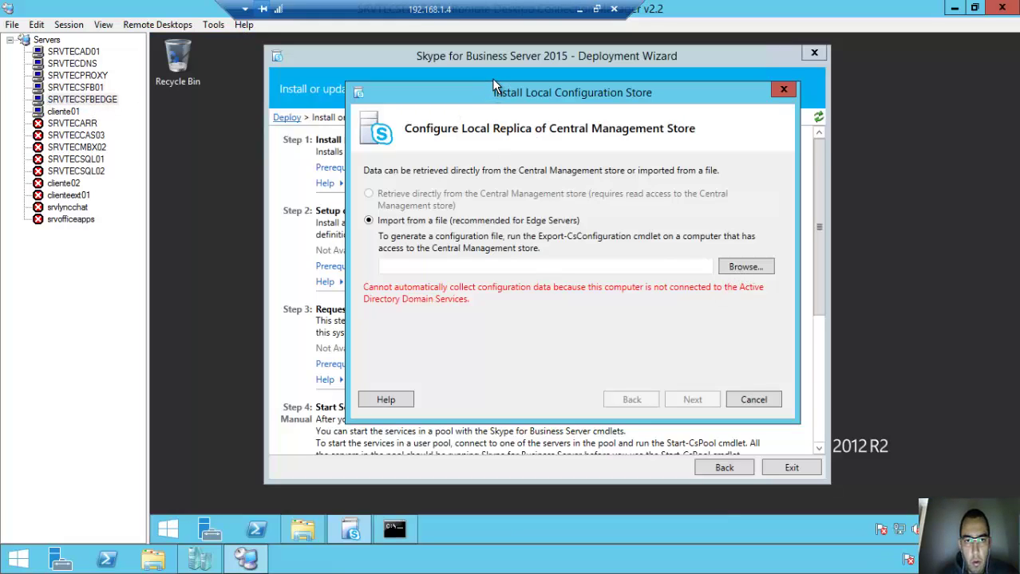
{"action": "left_click", "coordinate": [721, 269]}
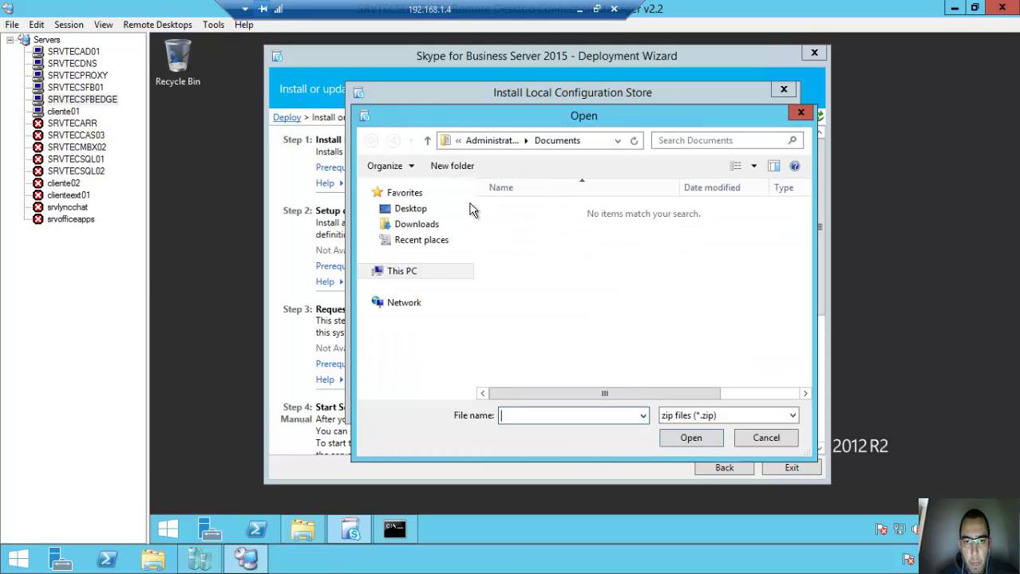
{"action": "left_click", "coordinate": [416, 274]}
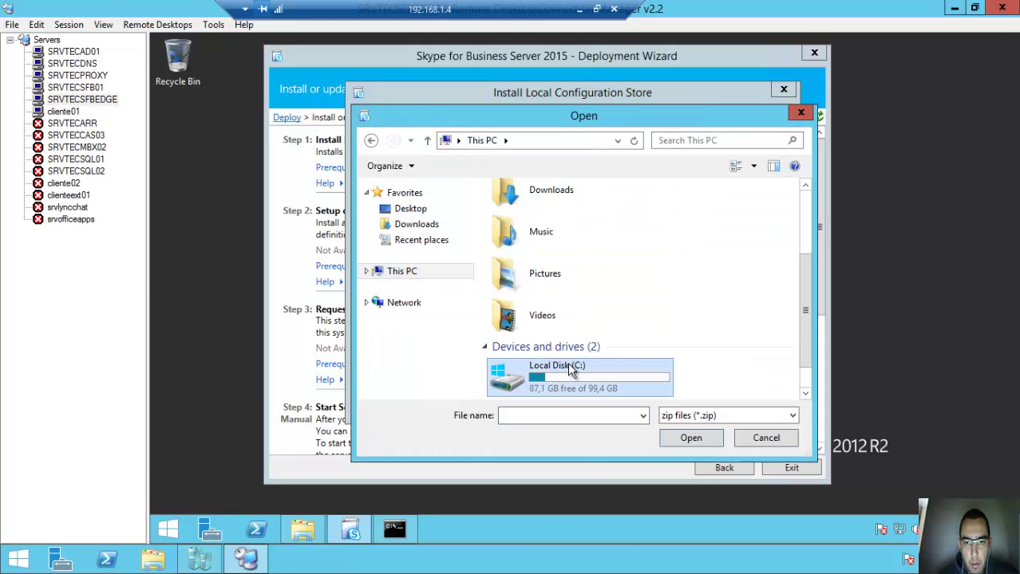
{"action": "double_click", "coordinate": [569, 371]}
{"action": "left_click", "coordinate": [517, 292]}
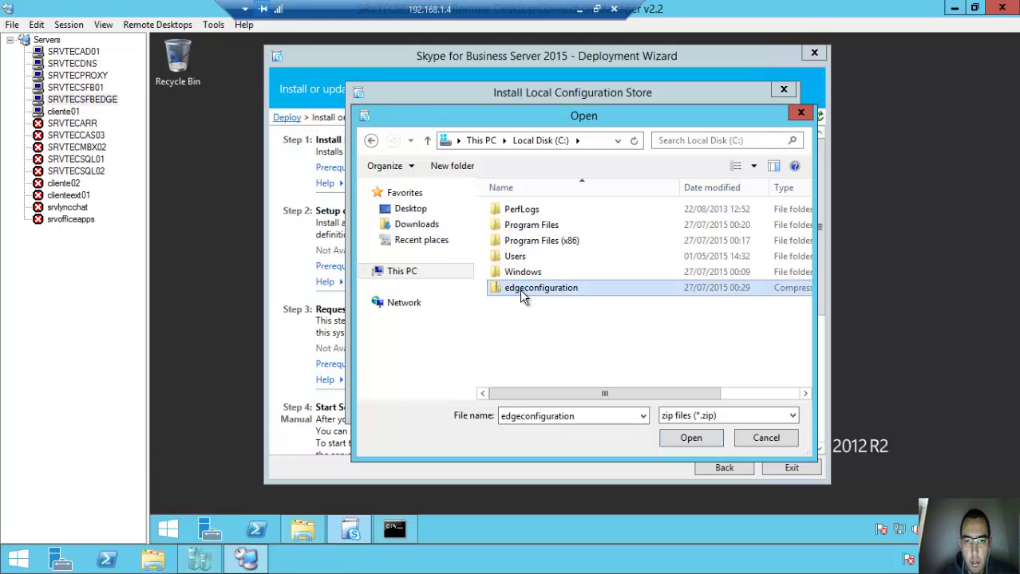
{"action": "left_click", "coordinate": [702, 439]}
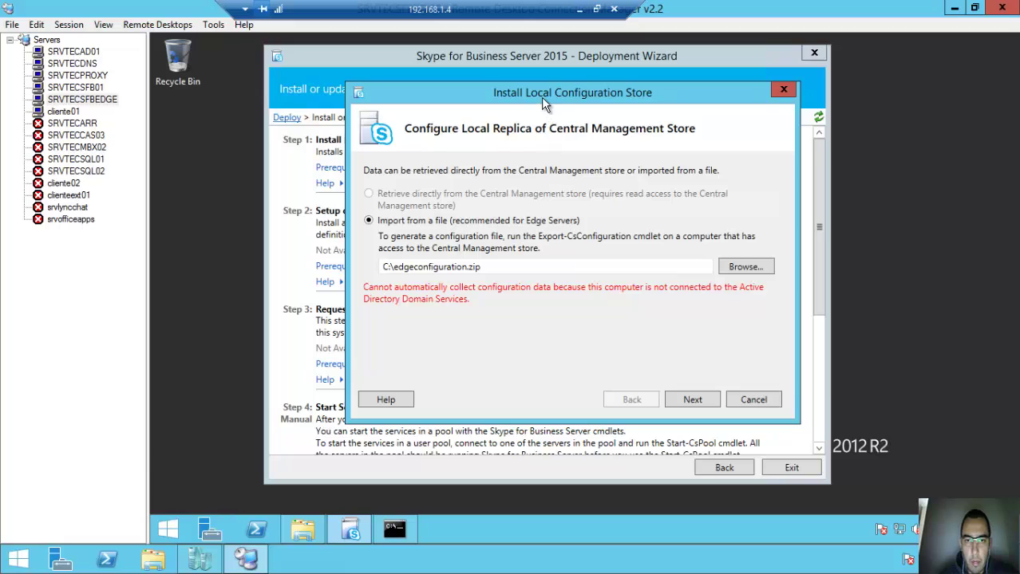
{"action": "left_click_drag", "start_coordinate": [541, 96], "coordinate": [519, 84]}
{"action": "left_click", "coordinate": [662, 390]}
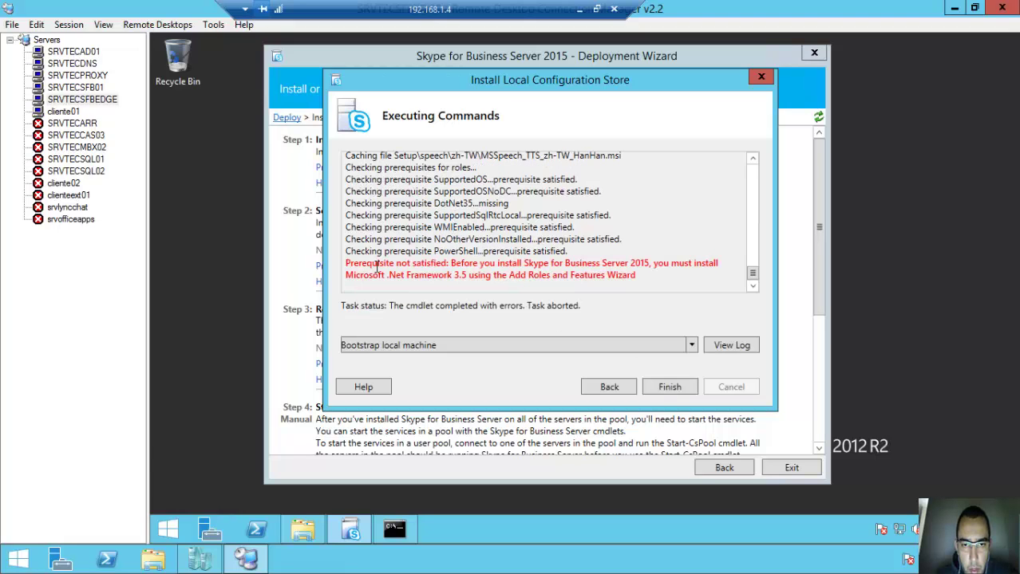
- Examine the unsatisfied prerequisite message in the Install Local Configuration Store command output
{"action": "left_click_drag", "start_coordinate": [346, 264], "coordinate": [454, 269]}
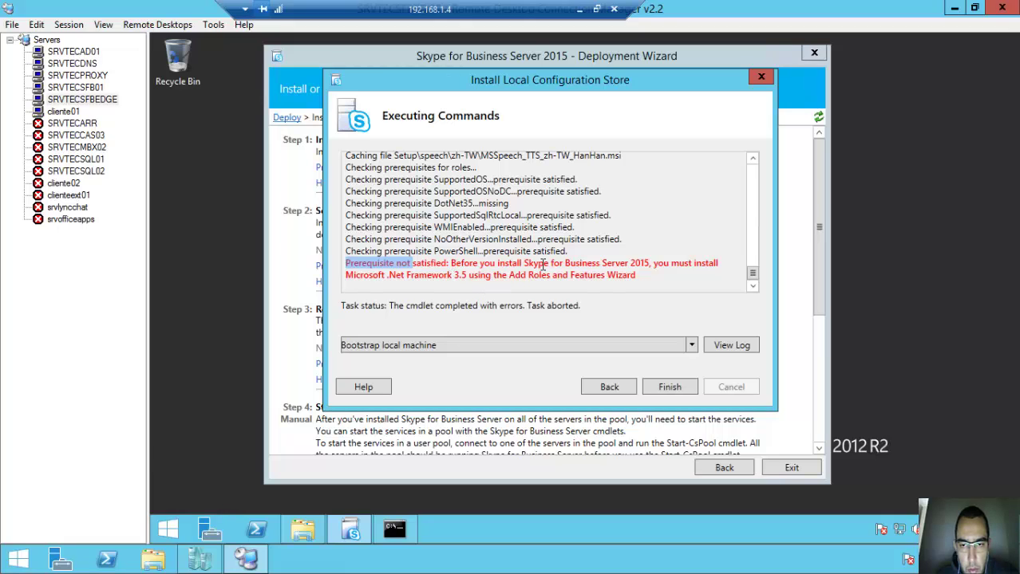
{"action": "left_click_drag", "start_coordinate": [389, 275], "coordinate": [586, 278]}
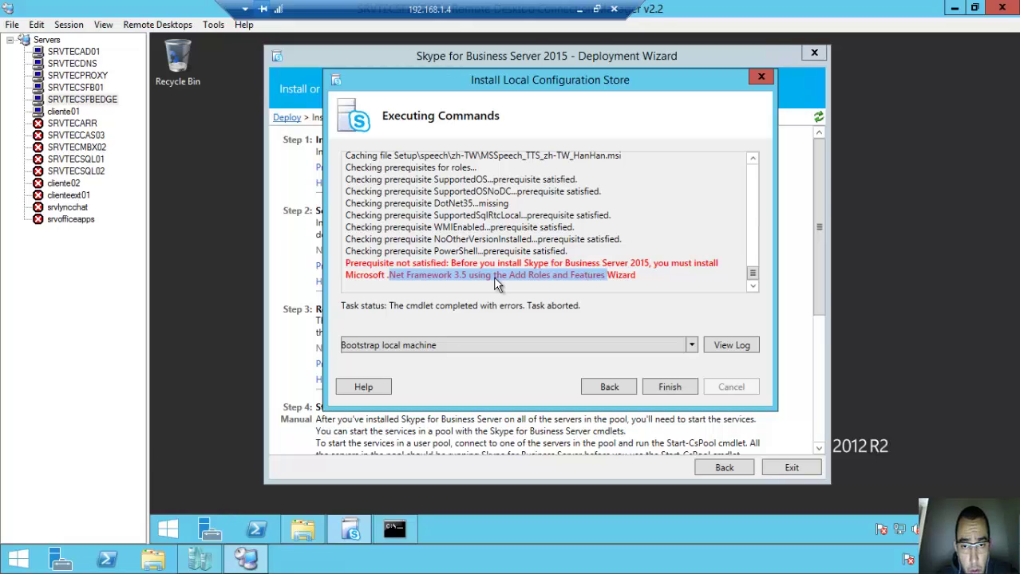
{"action": "left_click", "coordinate": [390, 279]}
{"action": "left_click", "coordinate": [423, 279], "text": "shift"}
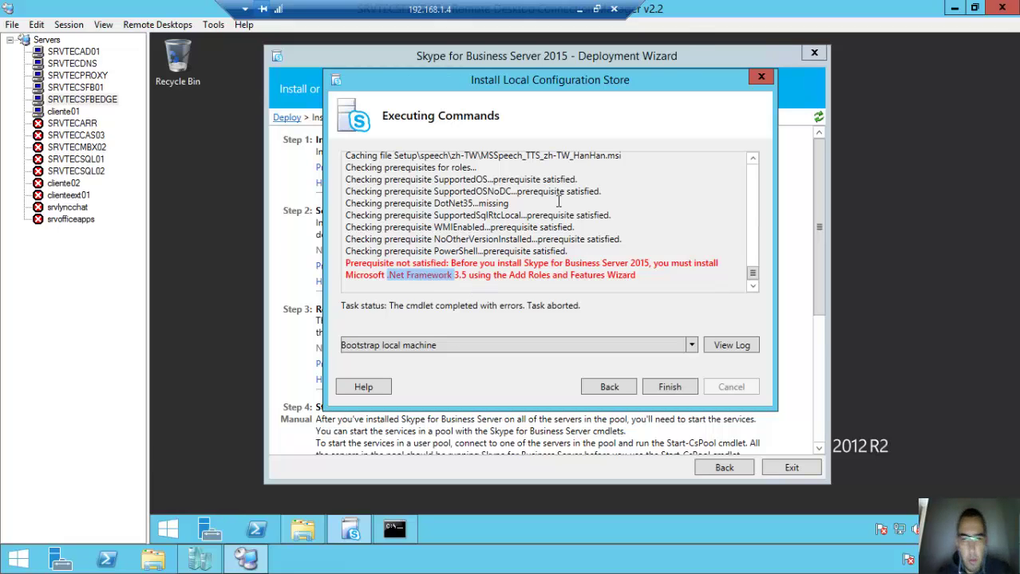
{"action": "left_click", "coordinate": [597, 9]}
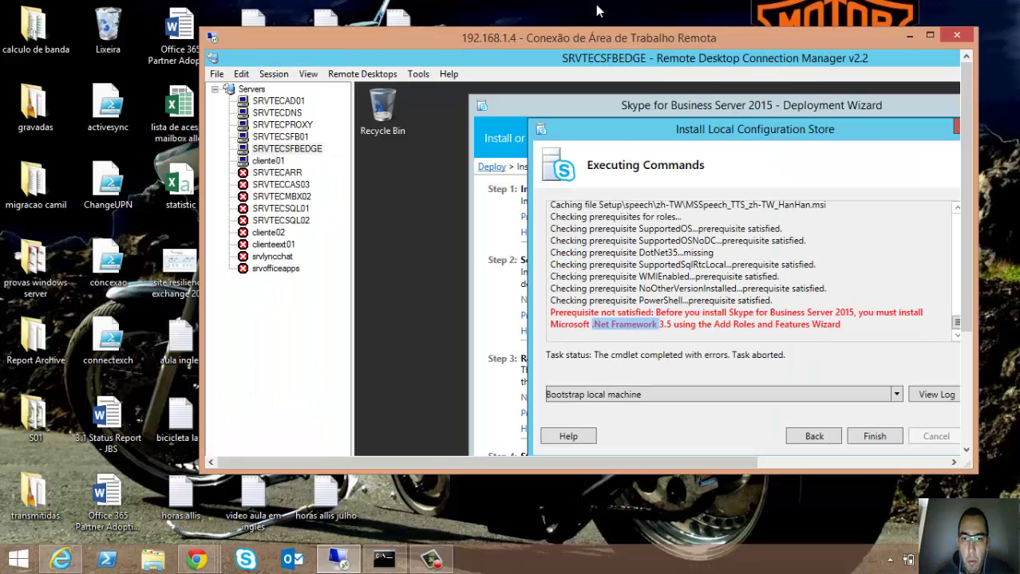
{"action": "left_click", "coordinate": [431, 560]}
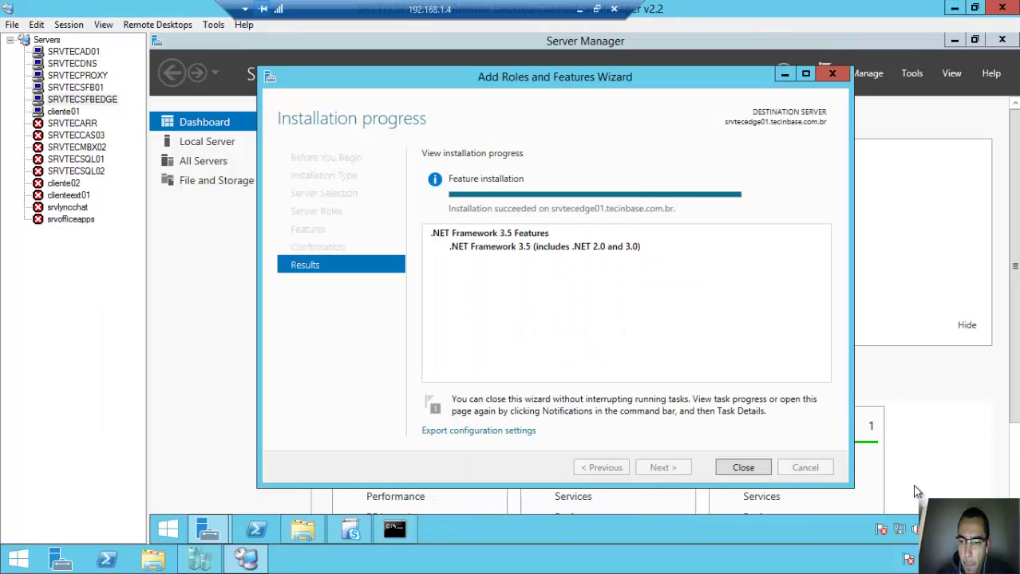
- Close the Add Roles and Features Wizard, the sxs folder window and Server Manager
{"action": "left_click", "coordinate": [744, 468]}
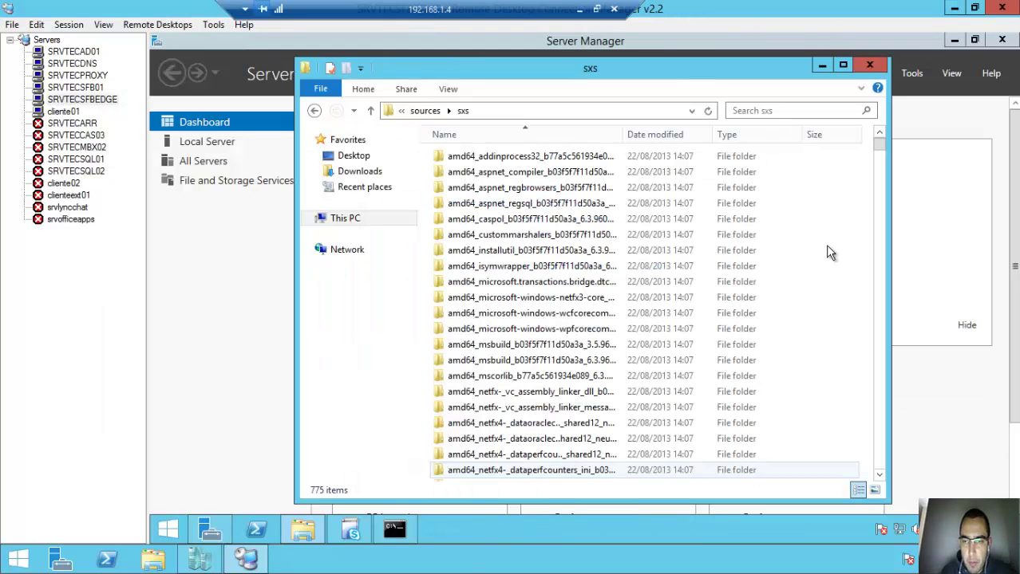
{"action": "left_click", "coordinate": [871, 67]}
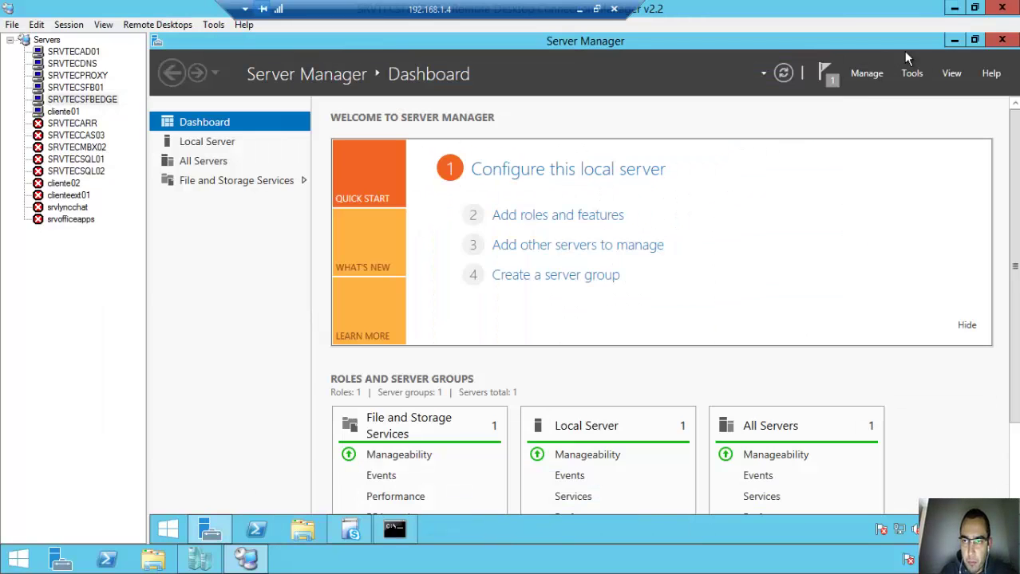
{"action": "left_click", "coordinate": [1003, 41]}
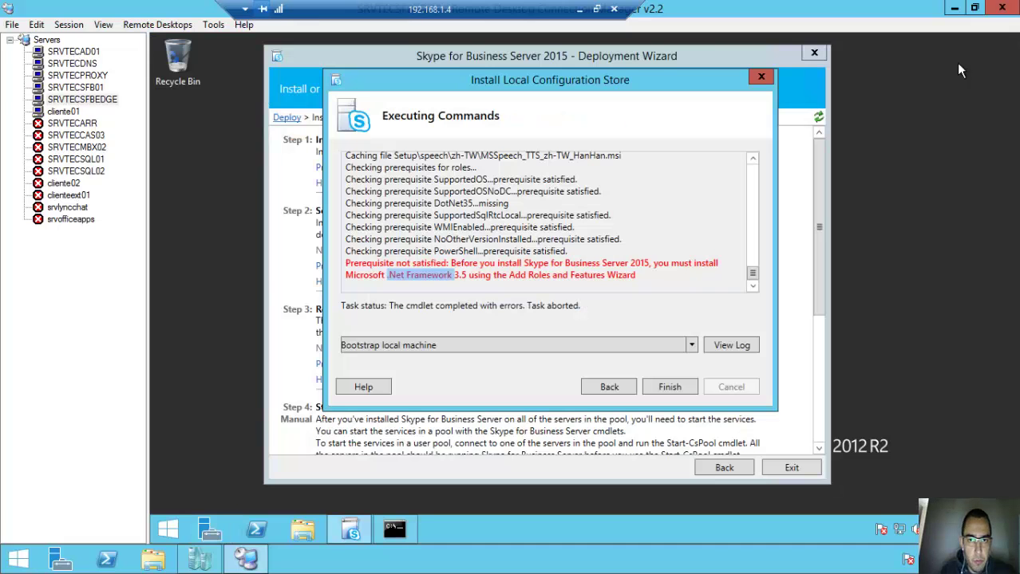
- Return to the local replica page and rerun the local configuration store installation from C:\edgeconfiguration.zip
{"action": "left_click", "coordinate": [618, 395]}
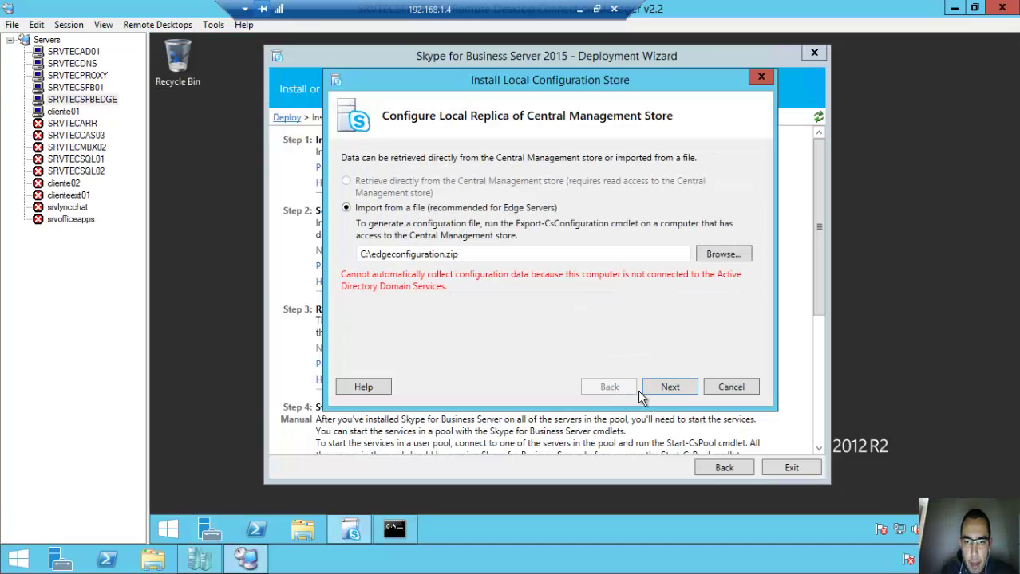
{"action": "left_click", "coordinate": [662, 388]}
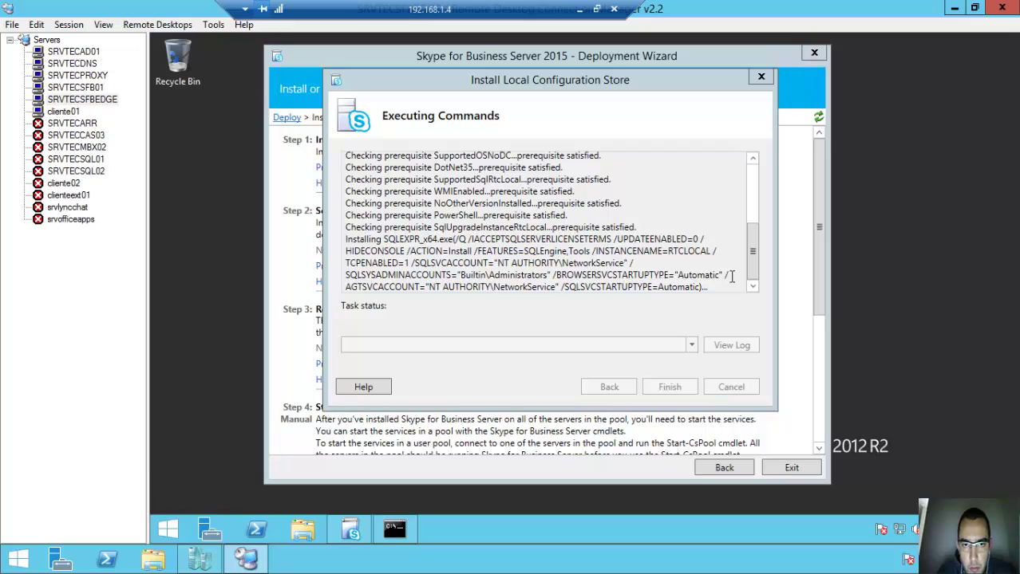
{"action": "left_click_drag", "start_coordinate": [754, 256], "coordinate": [769, 278]}
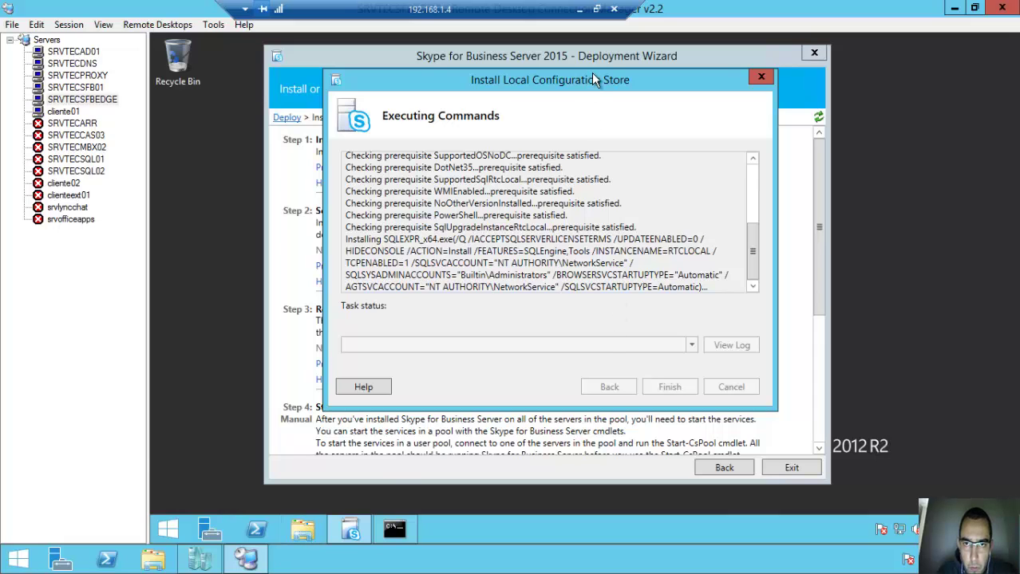
- Review the prerequisite checks listed in the output of the running installation
{"action": "left_click_drag", "start_coordinate": [591, 73], "coordinate": [611, 62]}
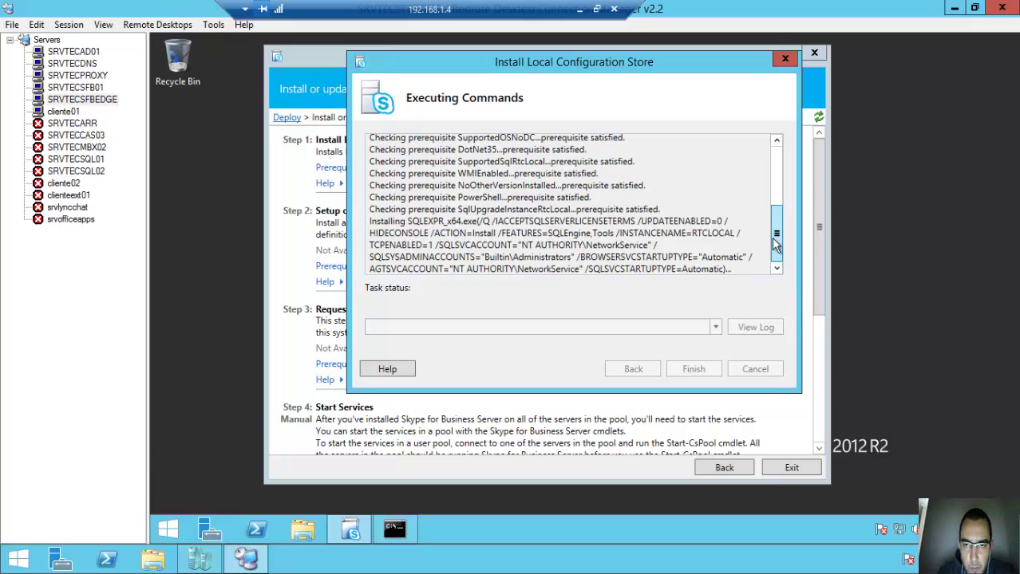
{"action": "left_click_drag", "start_coordinate": [626, 67], "coordinate": [638, 90]}
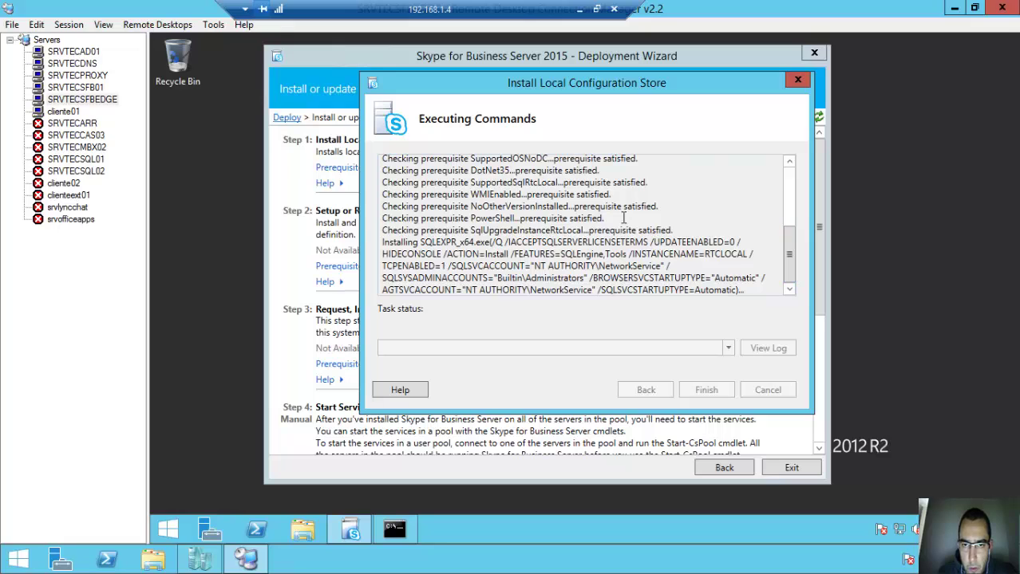
{"action": "left_click_drag", "start_coordinate": [669, 230], "coordinate": [421, 183]}
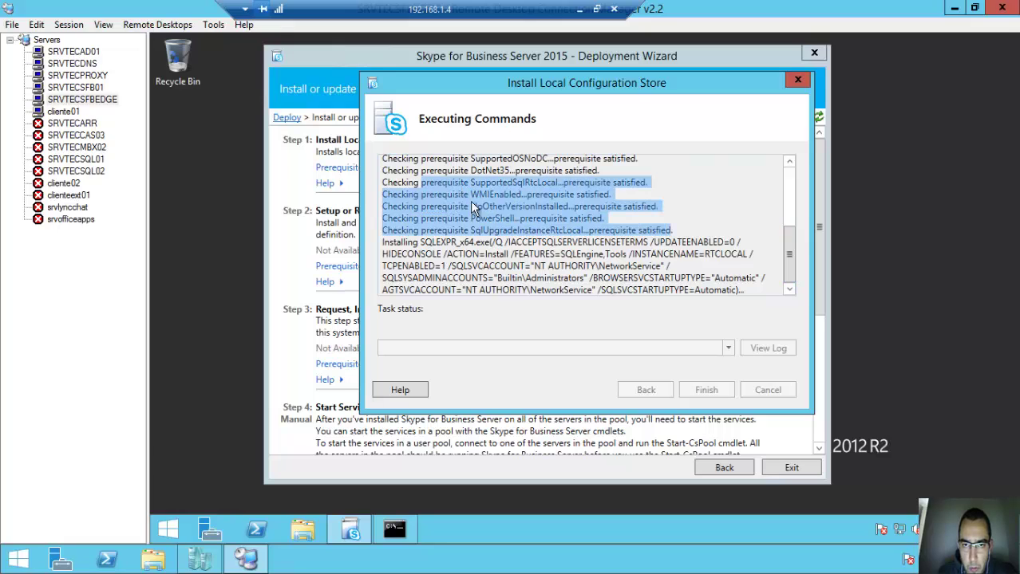
{"action": "left_click", "coordinate": [508, 218]}
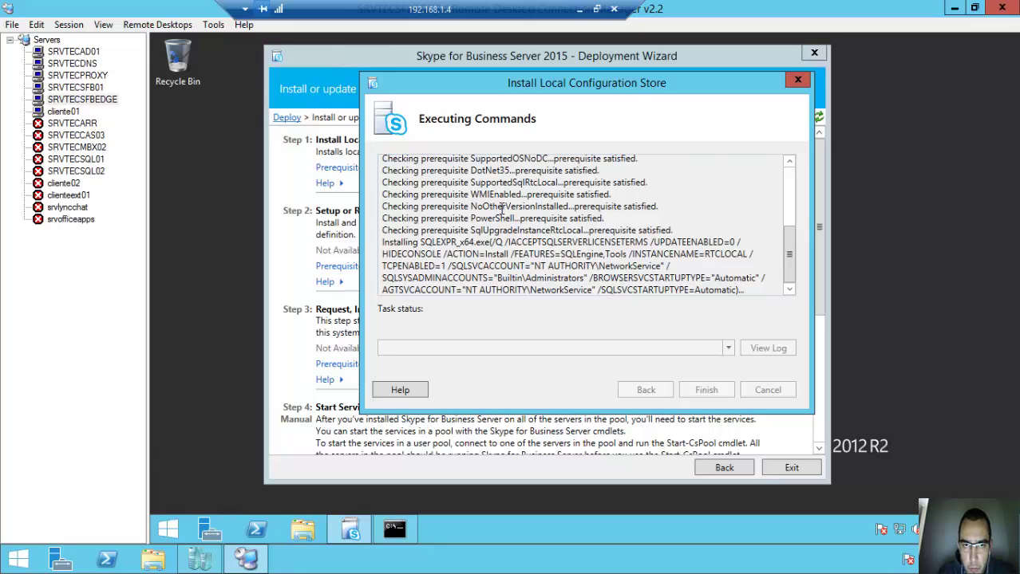
{"action": "left_click_drag", "start_coordinate": [489, 82], "coordinate": [490, 104]}
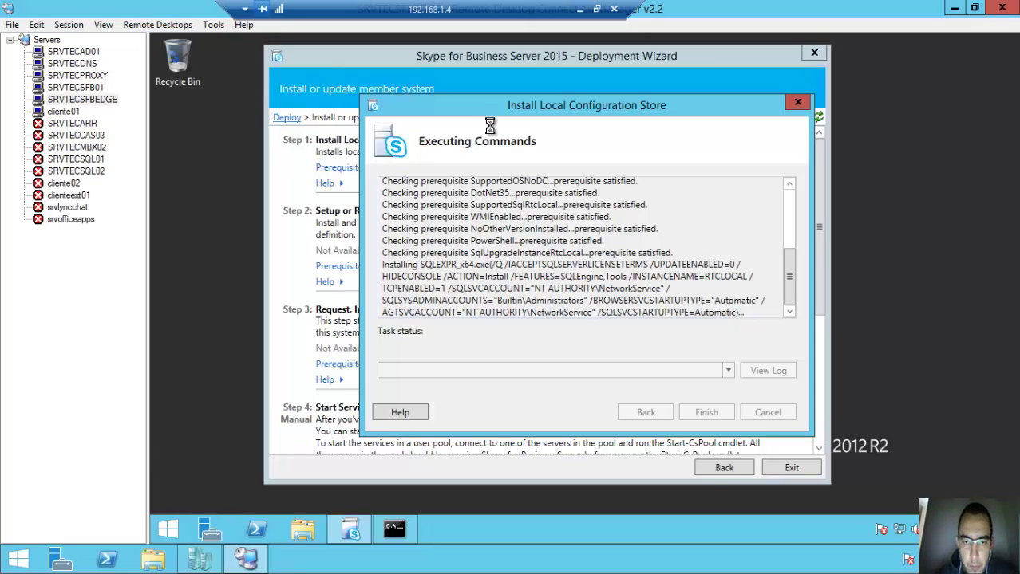
- Open Task Manager with more details, check the server's memory performance and minimize it
{"action": "right_click", "coordinate": [621, 519]}
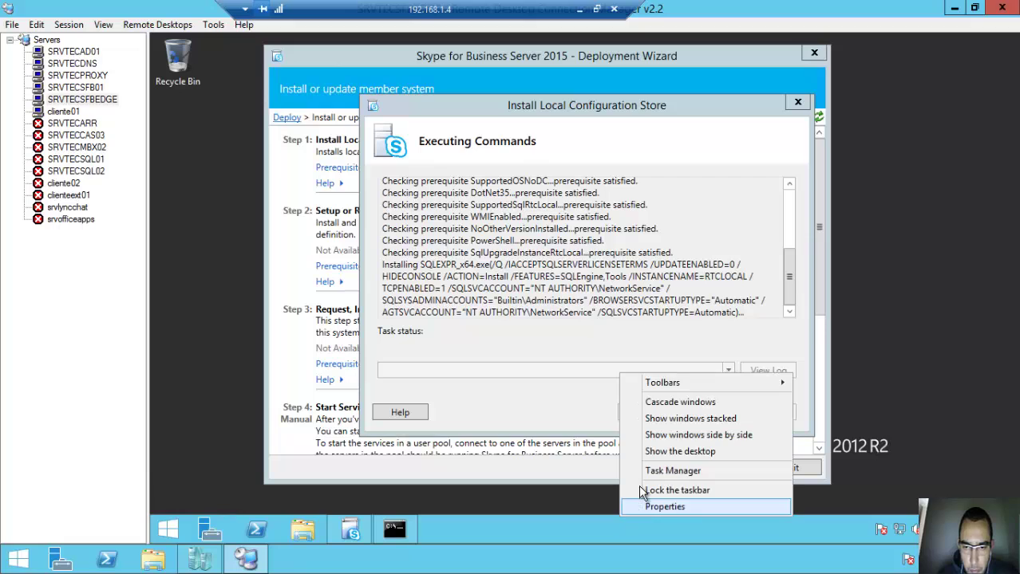
{"action": "left_click", "coordinate": [647, 469]}
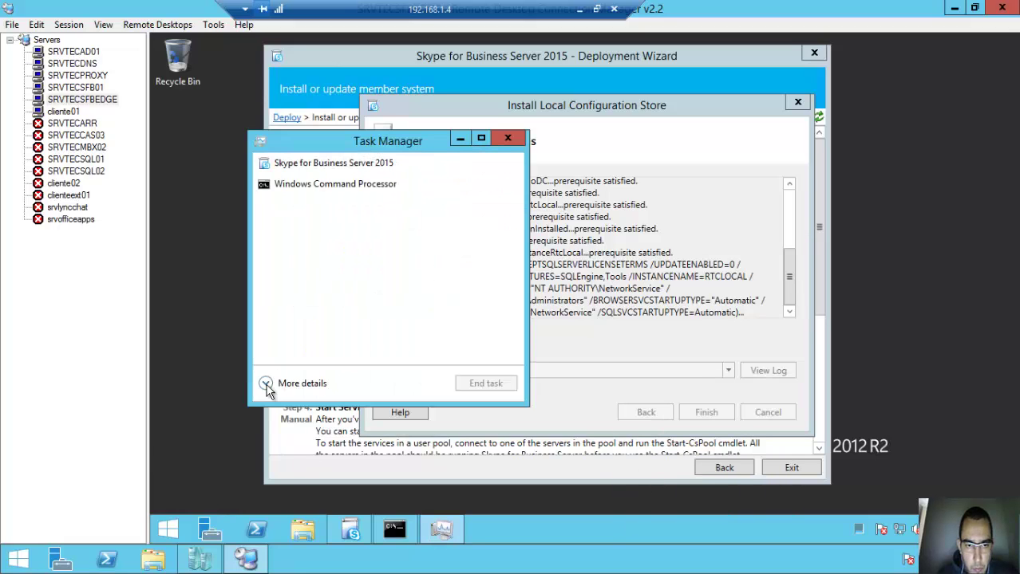
{"action": "left_click", "coordinate": [267, 384]}
{"action": "left_click", "coordinate": [343, 178]}
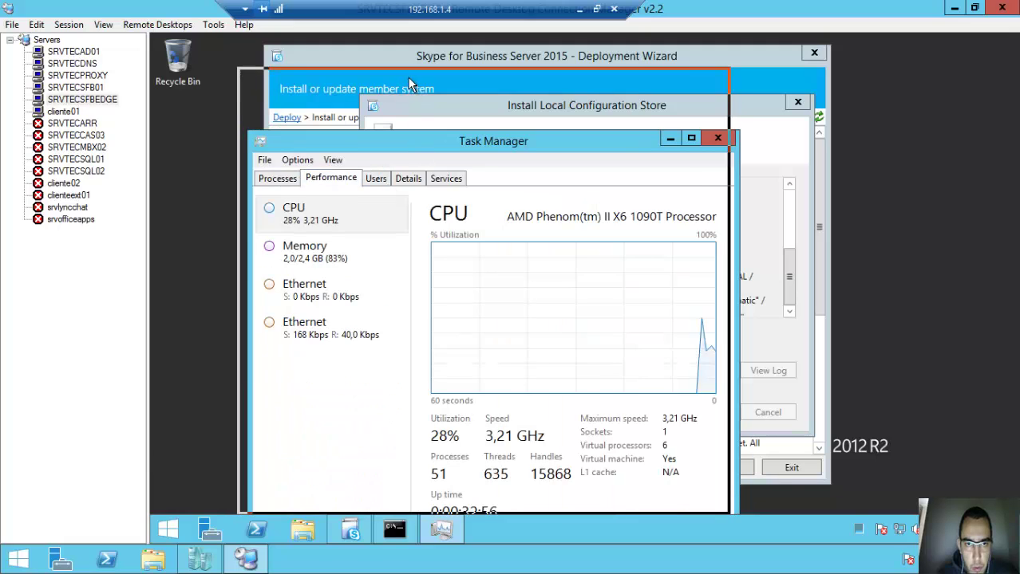
{"action": "left_click_drag", "start_coordinate": [421, 146], "coordinate": [412, 83]}
{"action": "left_click", "coordinate": [310, 195]}
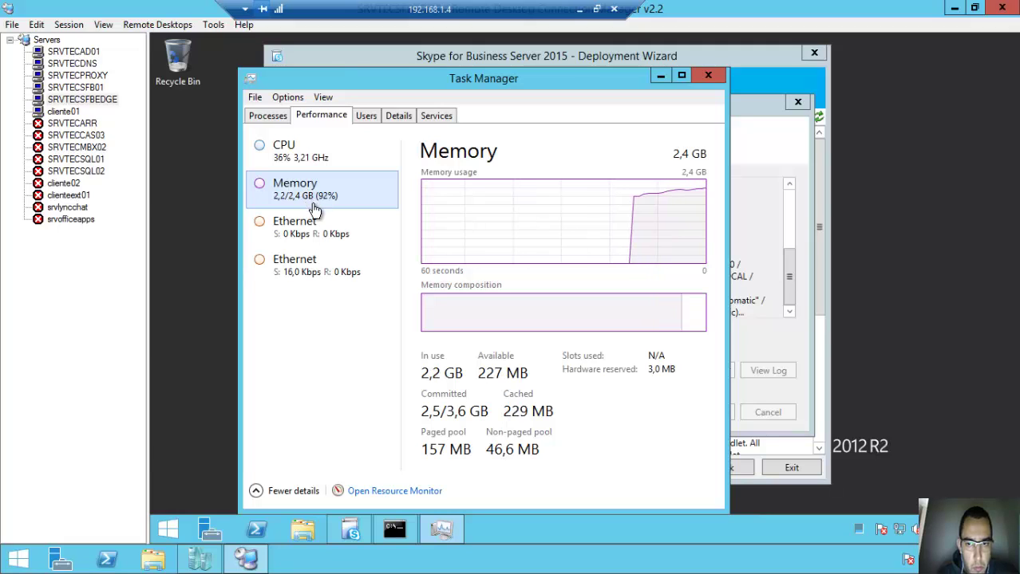
{"action": "left_click", "coordinate": [659, 77]}
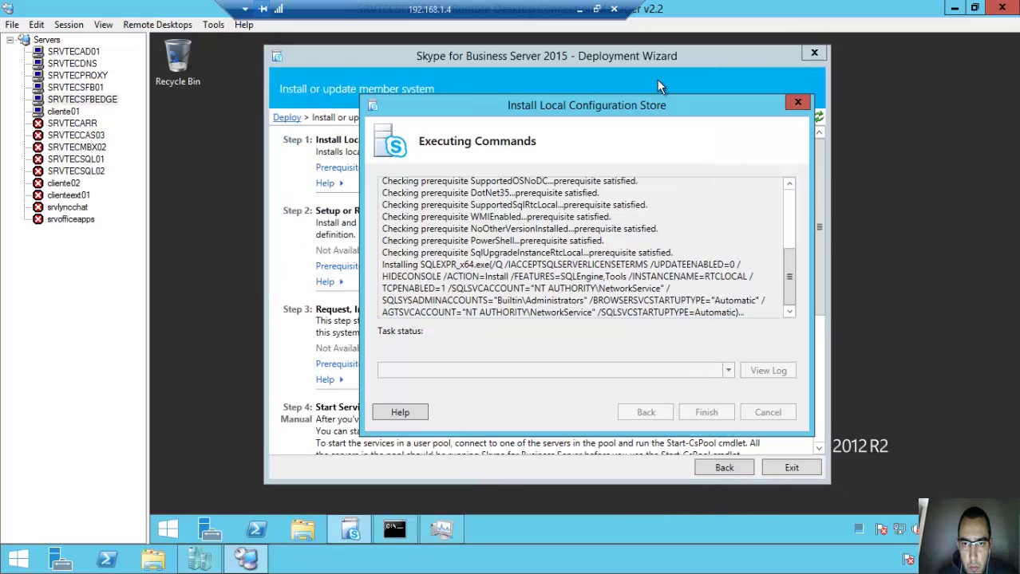
- Restore Task Manager to recheck memory usage, move it aside and bring the installation window back in front
{"action": "left_click", "coordinate": [445, 529]}
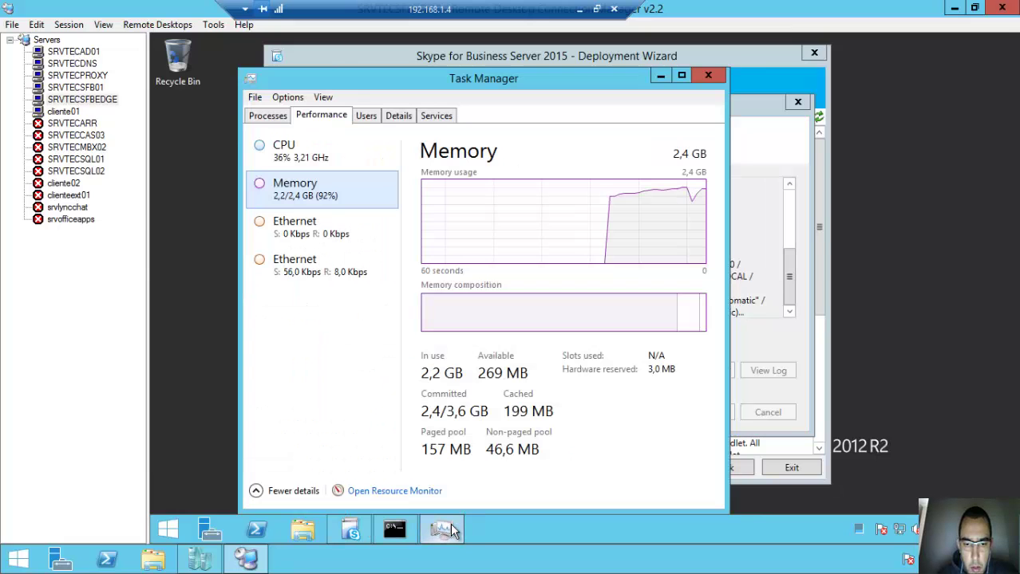
{"action": "left_click_drag", "start_coordinate": [436, 64], "coordinate": [461, 48]}
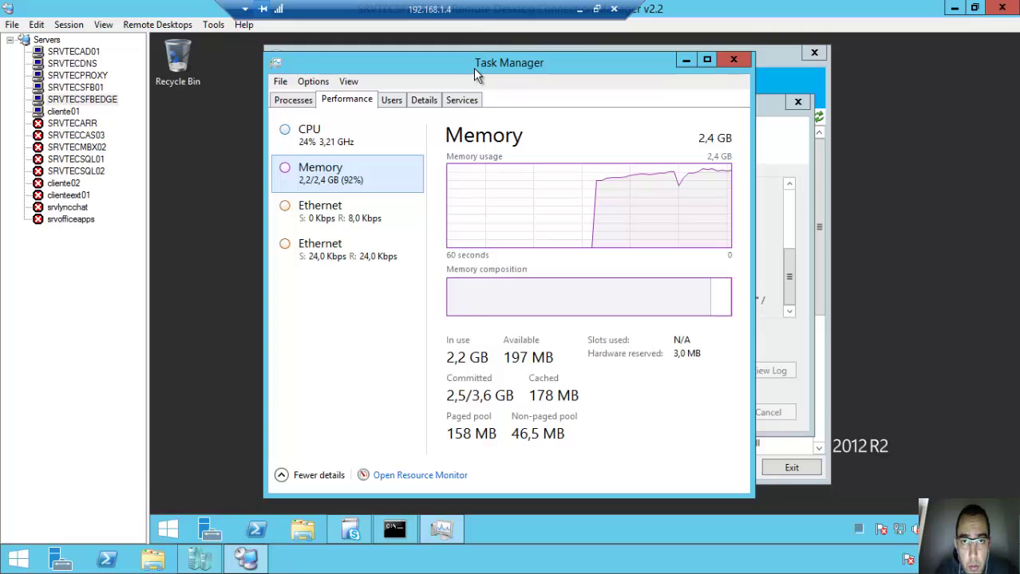
{"action": "left_click_drag", "start_coordinate": [473, 68], "coordinate": [405, 74]}
{"action": "left_click", "coordinate": [717, 57]}
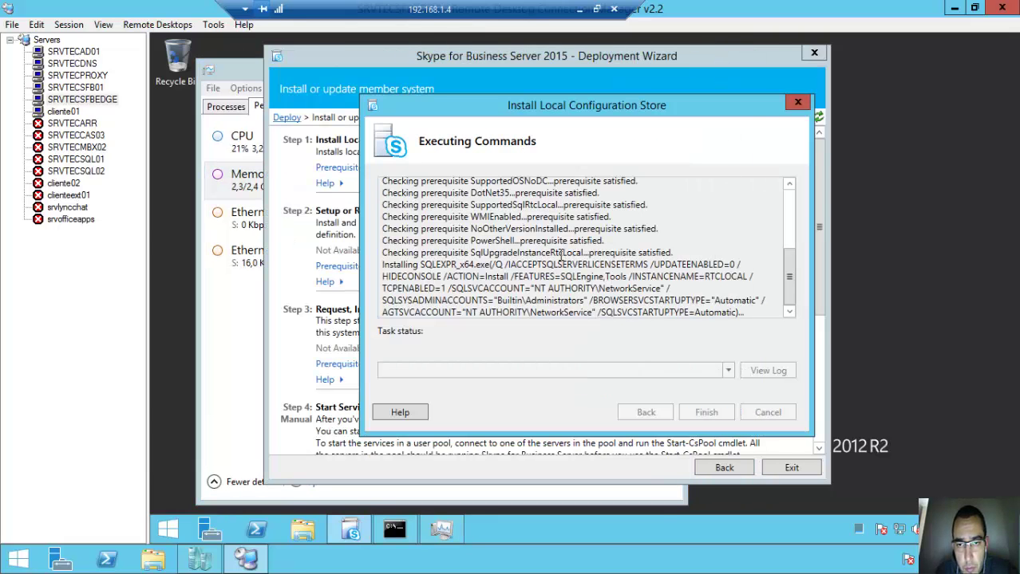
- Examine the SQLEXPR_x64.exe installation command in the output, switching back to the SRVTECSFBEDGE session to continue
{"action": "left_click_drag", "start_coordinate": [421, 240], "coordinate": [393, 268]}
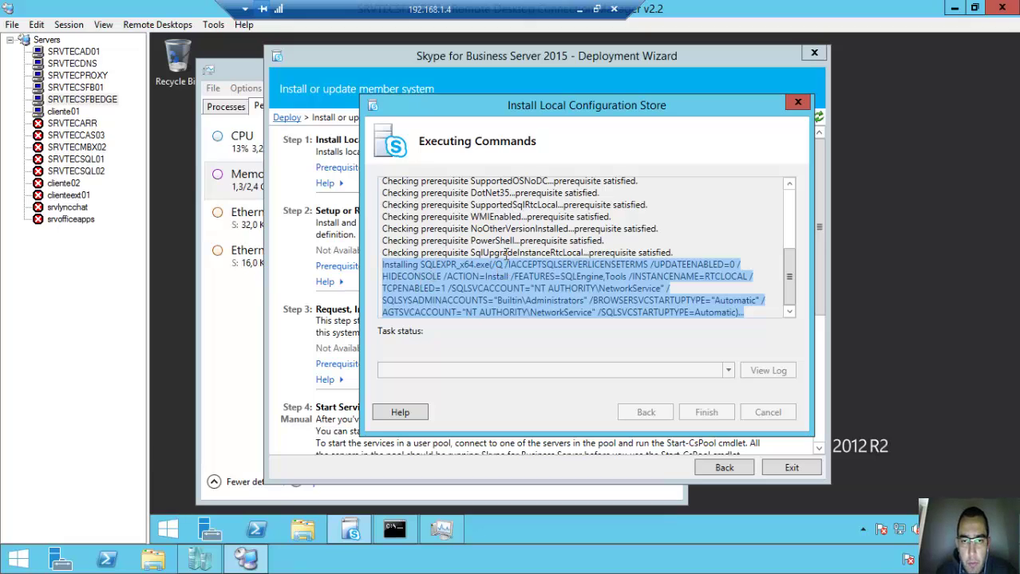
{"action": "left_click", "coordinate": [597, 9]}
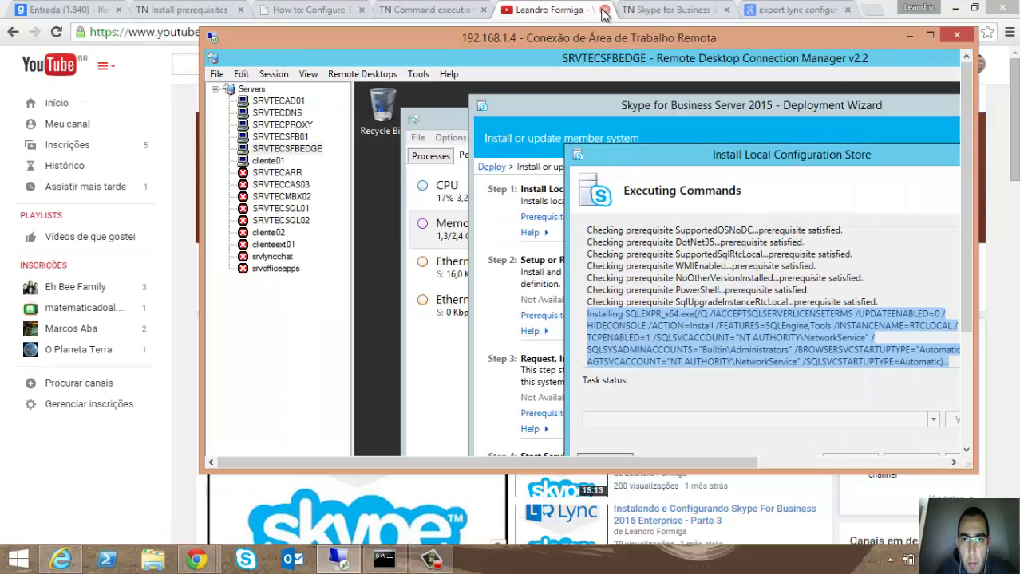
{"action": "left_click", "coordinate": [431, 563]}
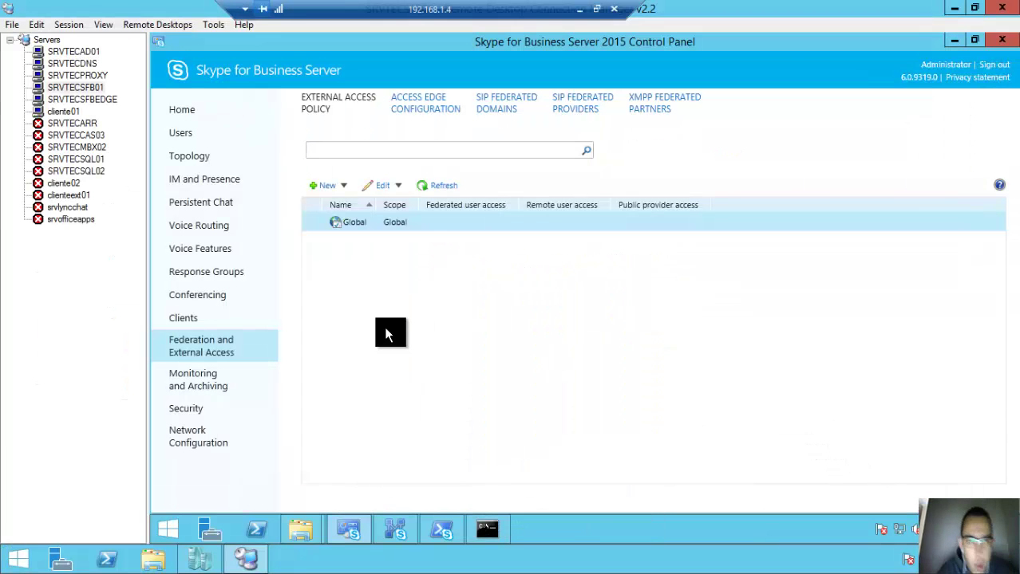
{"action": "left_click", "coordinate": [82, 101]}
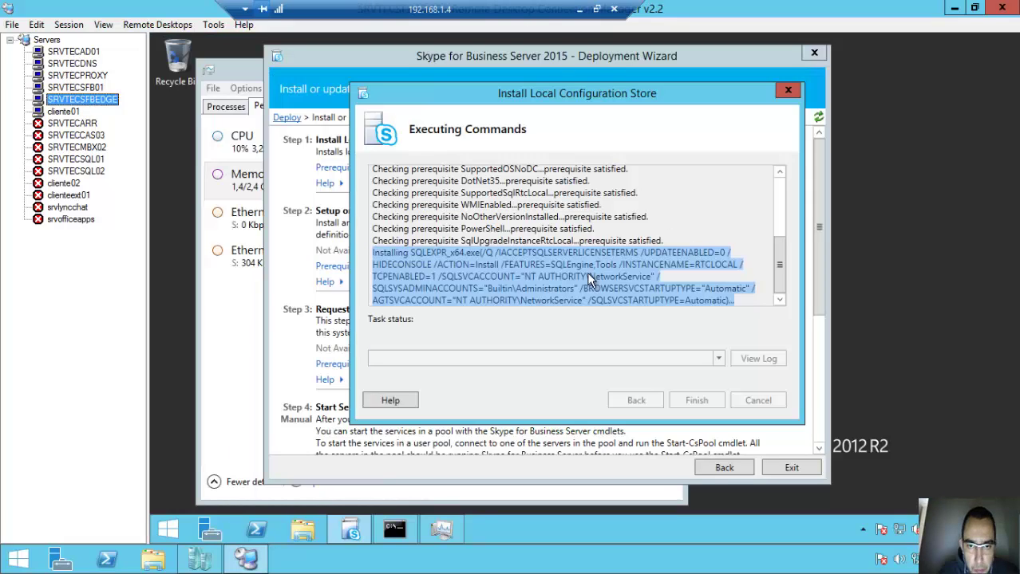
{"action": "left_click", "coordinate": [517, 303]}
{"action": "left_click_drag", "start_coordinate": [747, 299], "coordinate": [373, 229]}
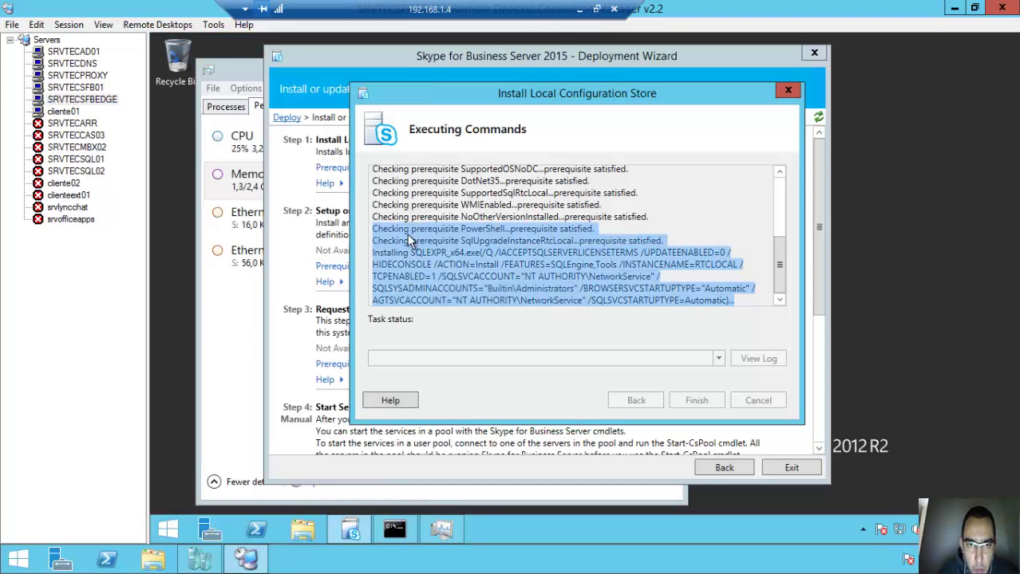
- Switch to the SRVTECSFB01 session and look through the Federation and External Access pages, from external access policy to XMPP federated partners
{"action": "left_click", "coordinate": [78, 88]}
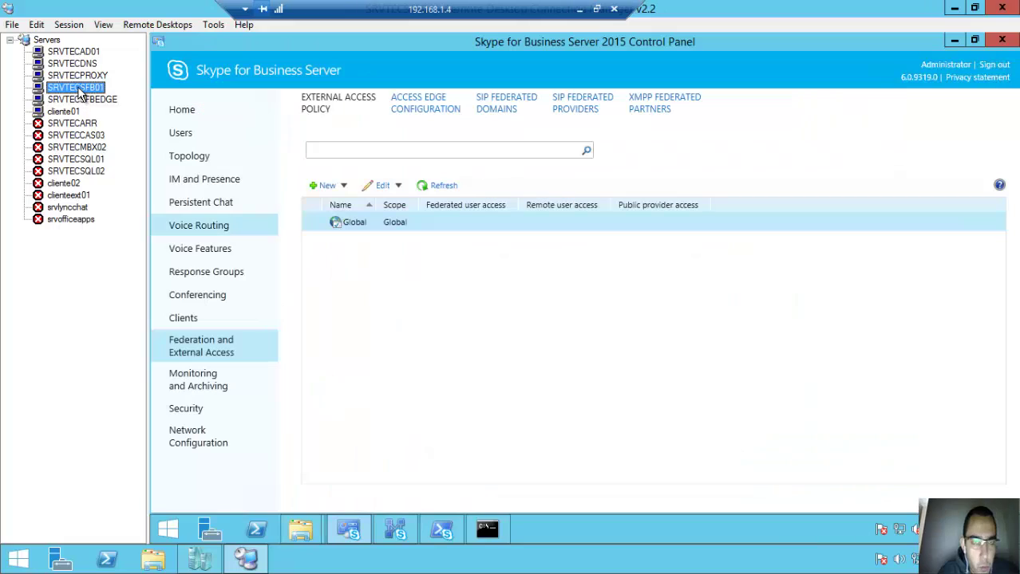
{"action": "left_click", "coordinate": [210, 351]}
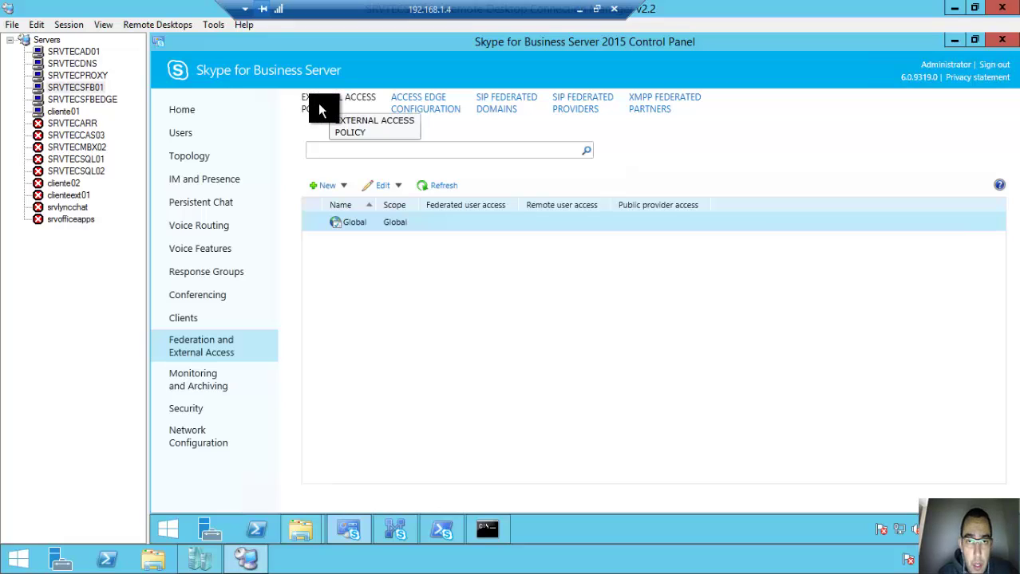
{"action": "left_click", "coordinate": [406, 104]}
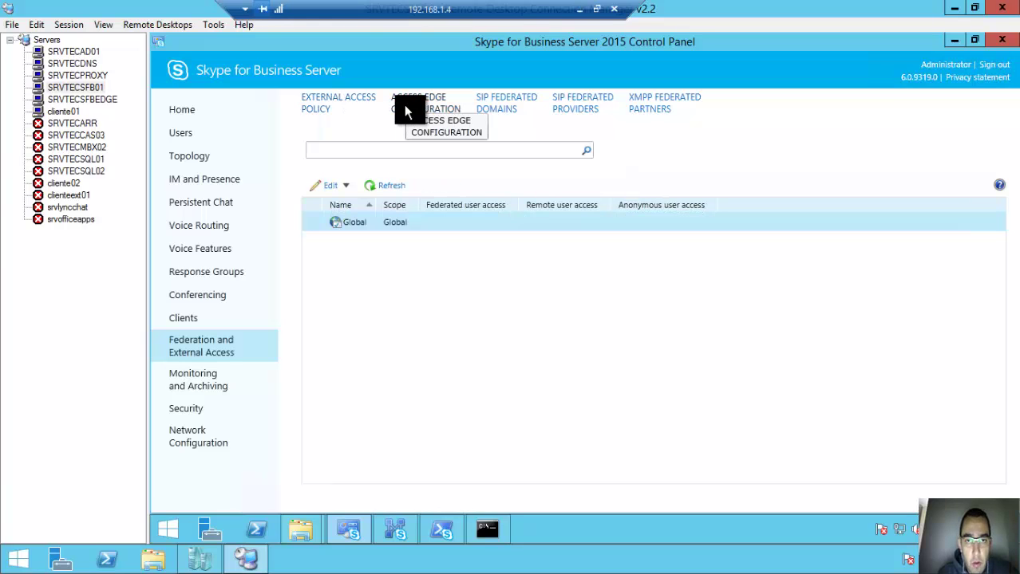
{"action": "left_click", "coordinate": [482, 114]}
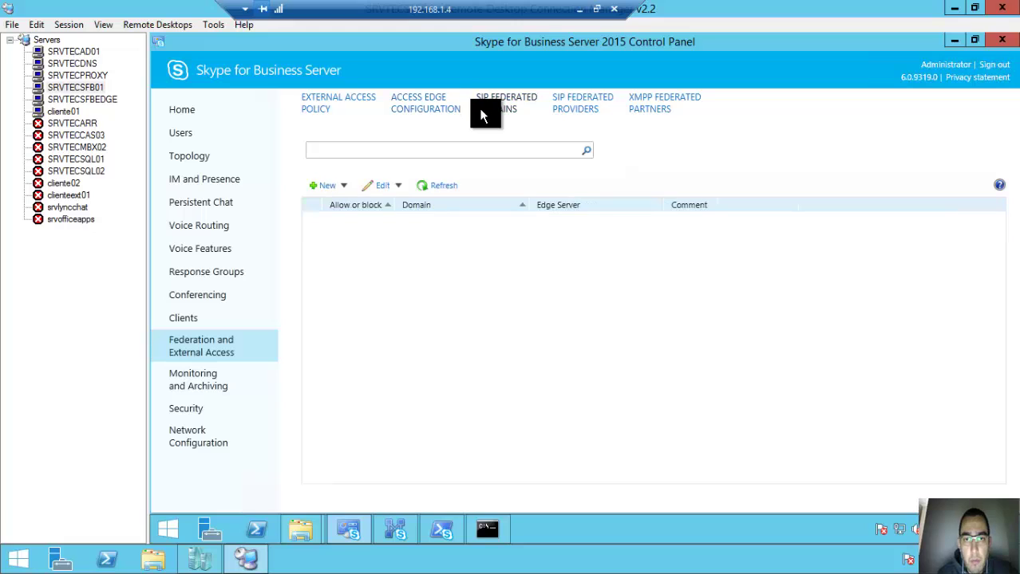
{"action": "left_click", "coordinate": [574, 106]}
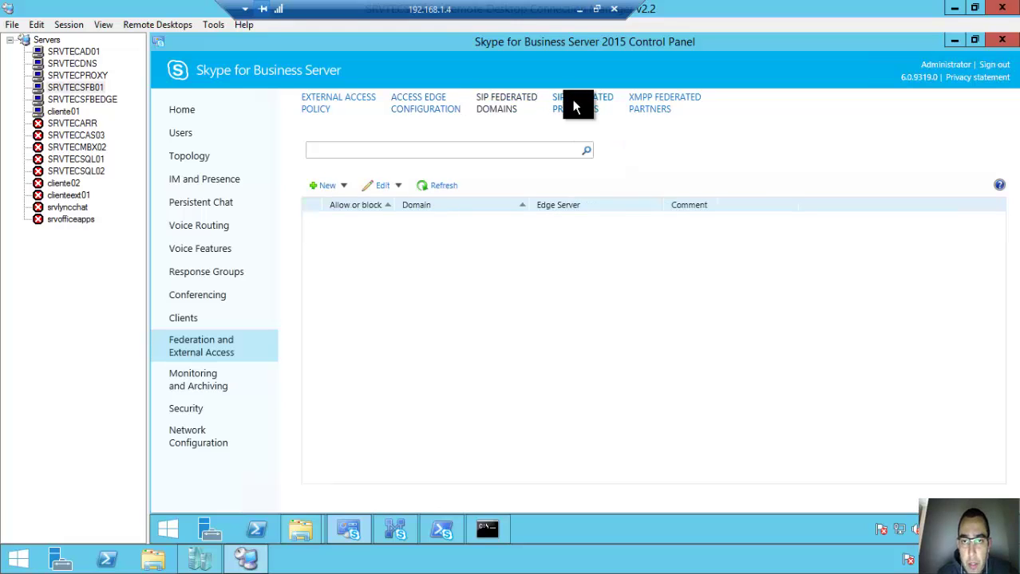
{"action": "left_click", "coordinate": [652, 108]}
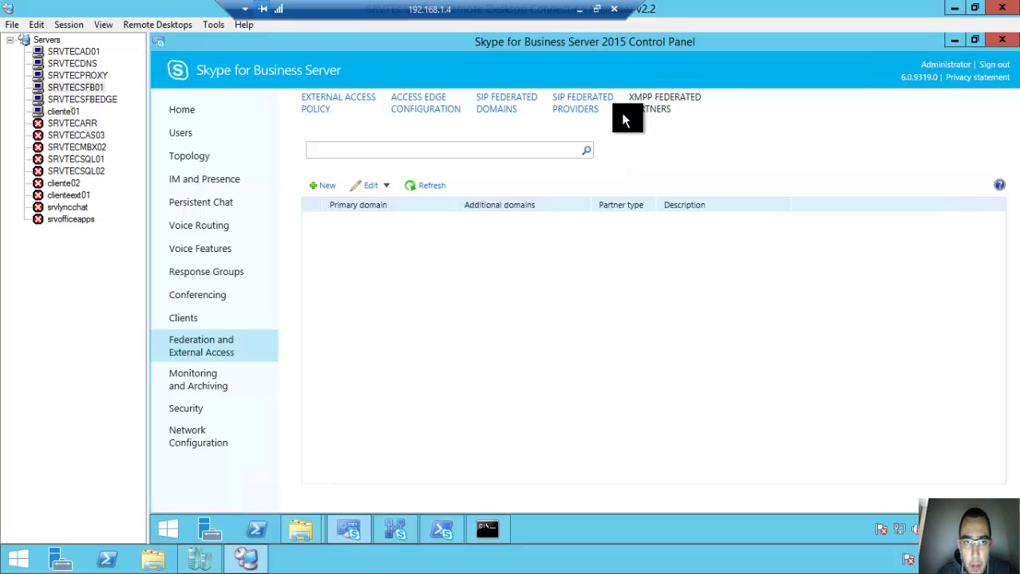
{"action": "left_click", "coordinate": [341, 112]}
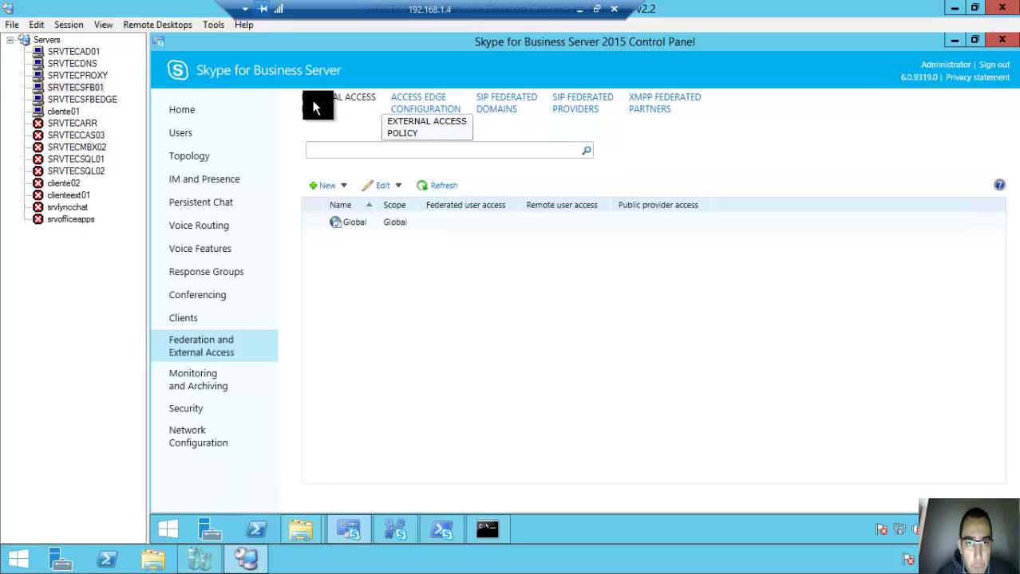
{"action": "left_click", "coordinate": [434, 103]}
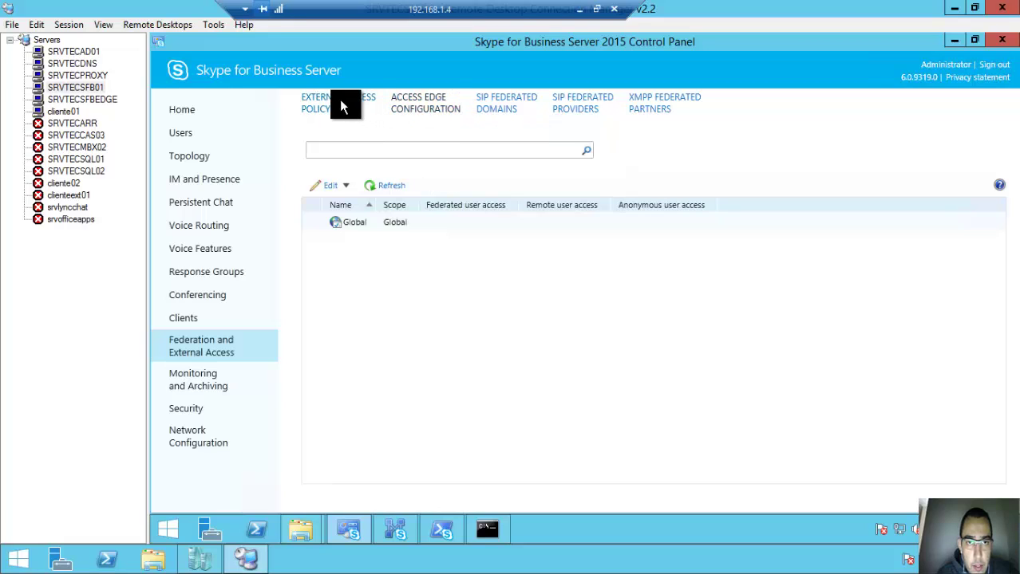
{"action": "left_click", "coordinate": [343, 106]}
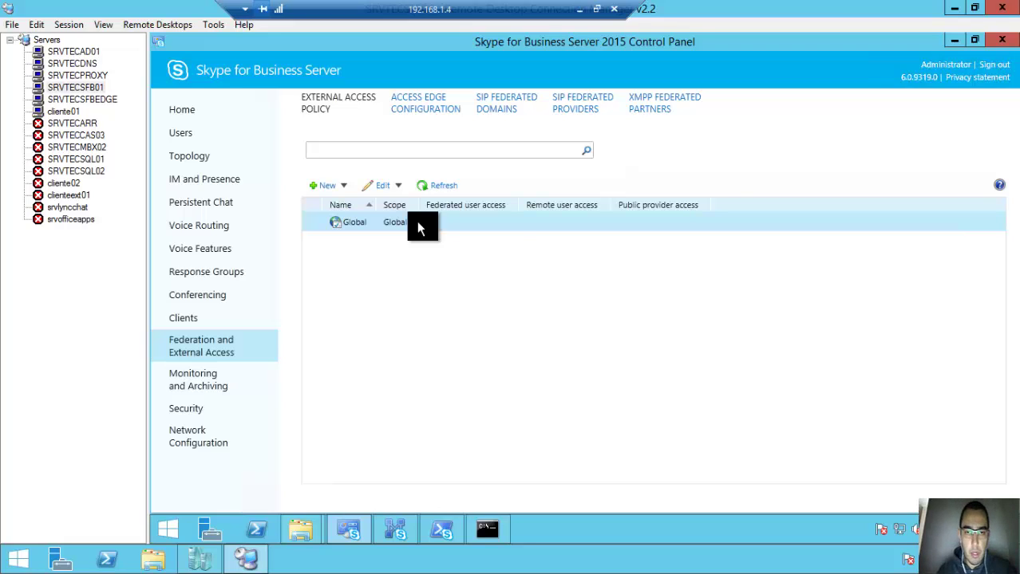
- Start a new user-scoped external access policy and name it External-Access
{"action": "left_click", "coordinate": [339, 185]}
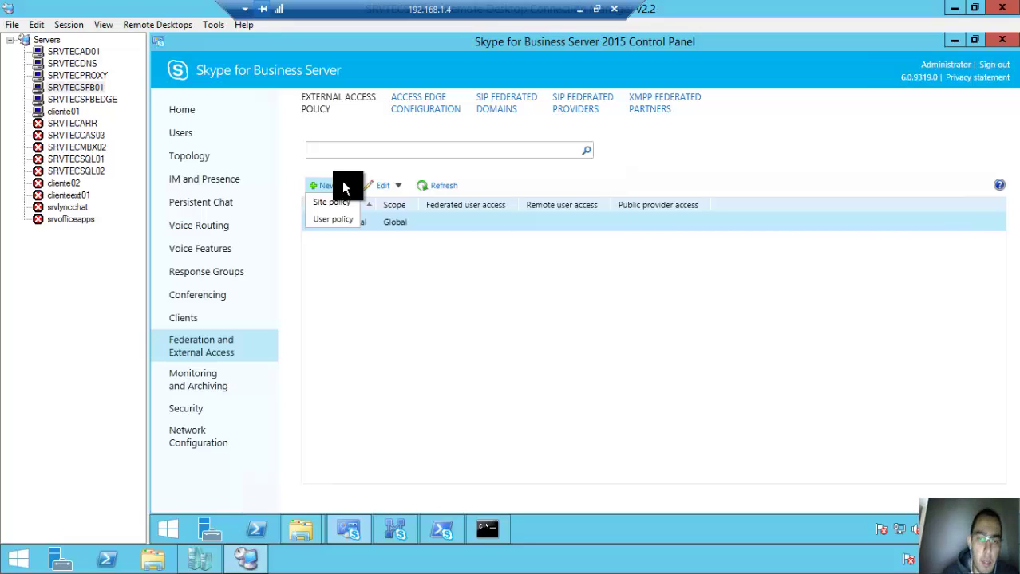
{"action": "left_click", "coordinate": [337, 221]}
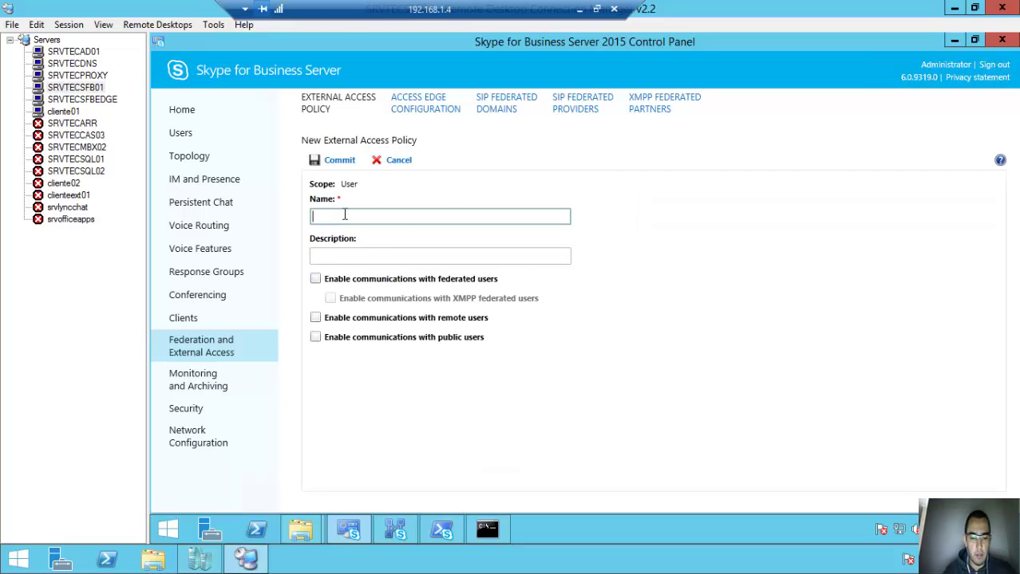
{"action": "type", "text": "External"}
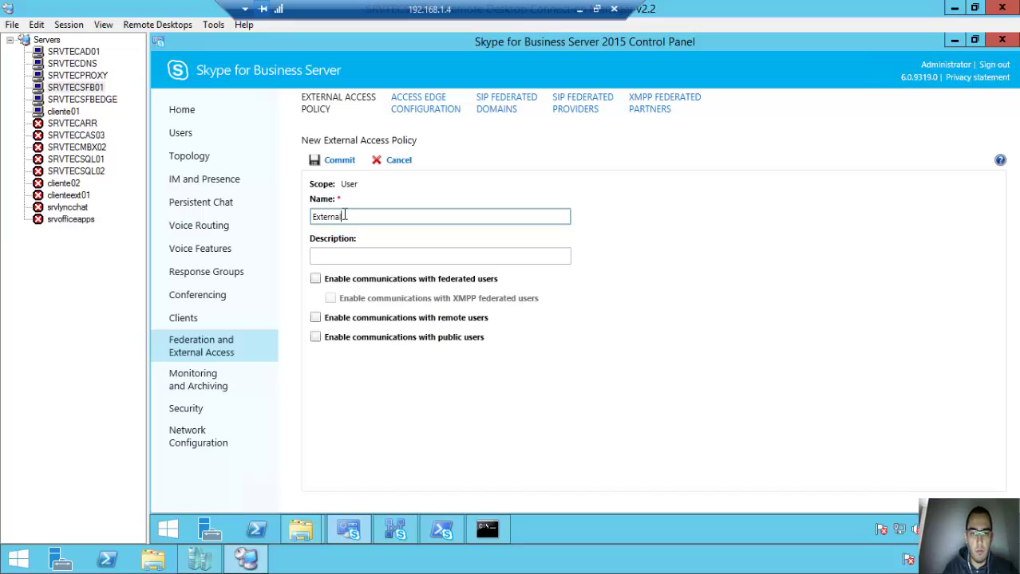
{"action": "type", "text": "-Access"}
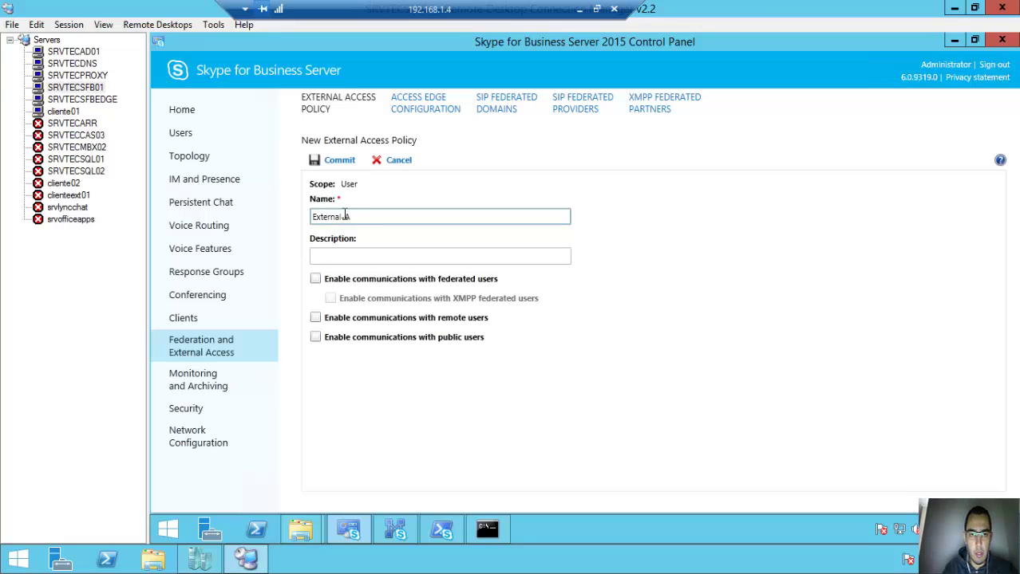
- Describe the new policy as "this policy provide external access for some users."
{"action": "left_click", "coordinate": [358, 259]}
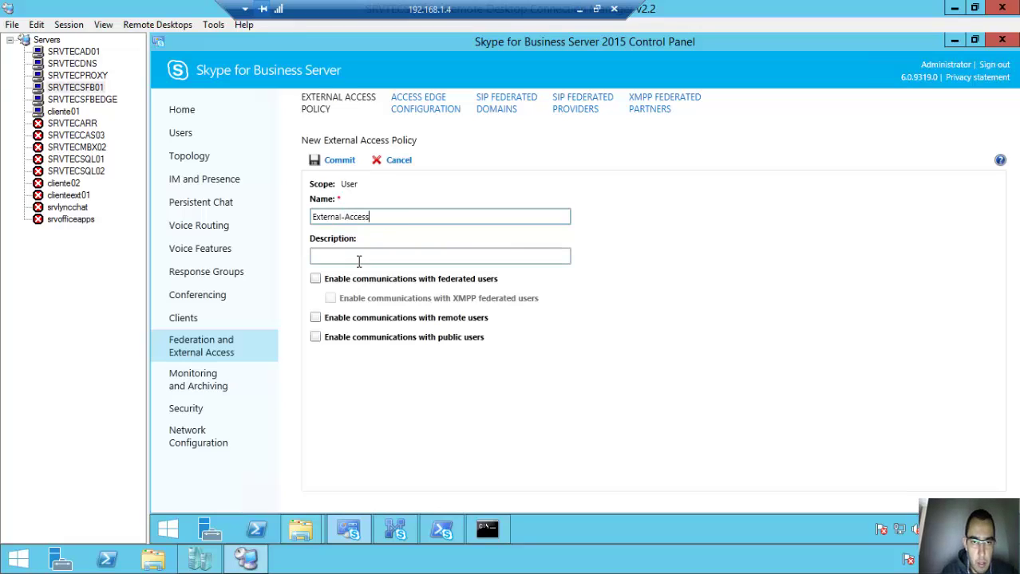
{"action": "type", "text": "t"}
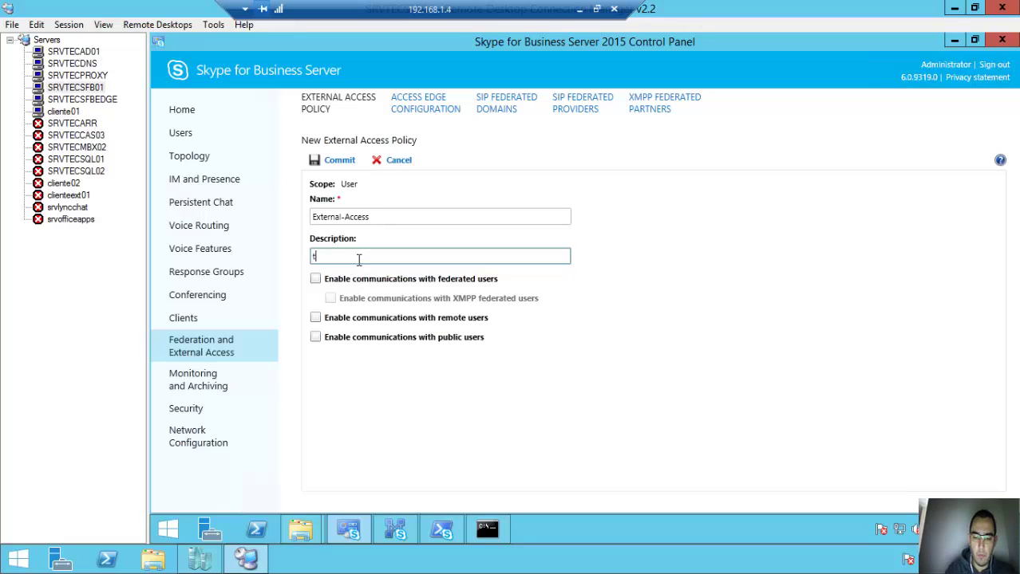
{"action": "type", "text": "his poli"}
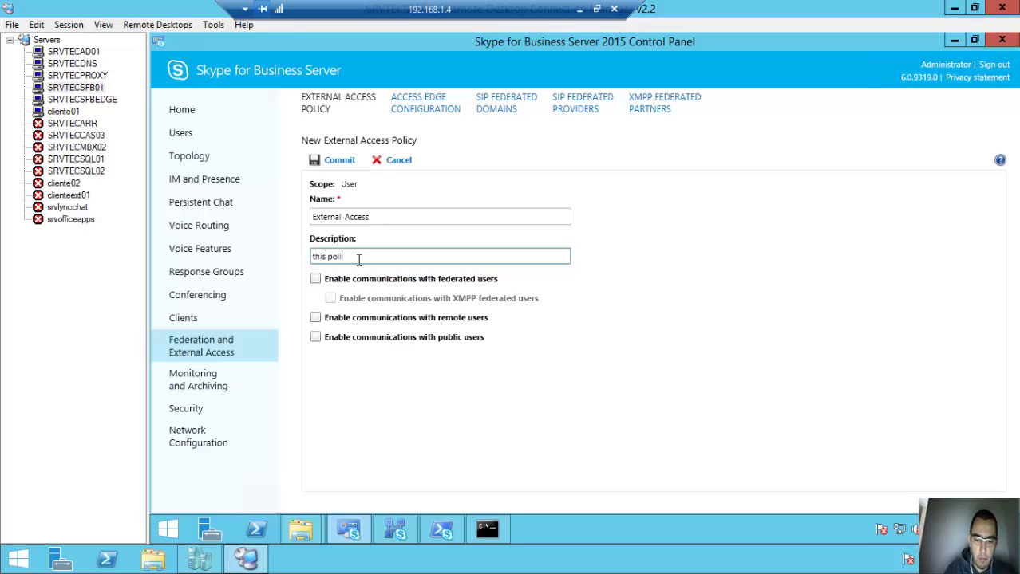
{"action": "type", "text": "cy provid"}
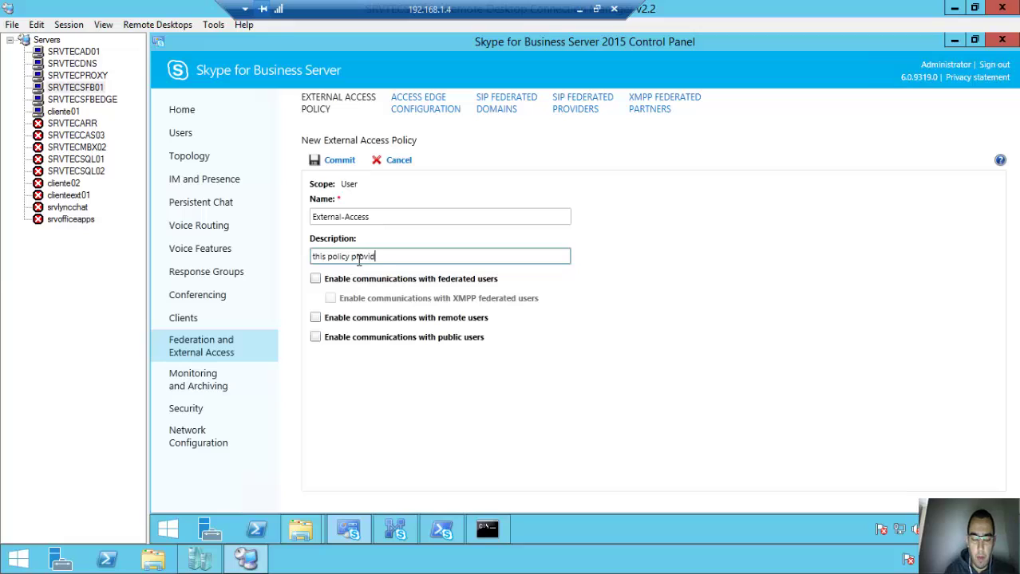
{"action": "type", "text": "e external access"}
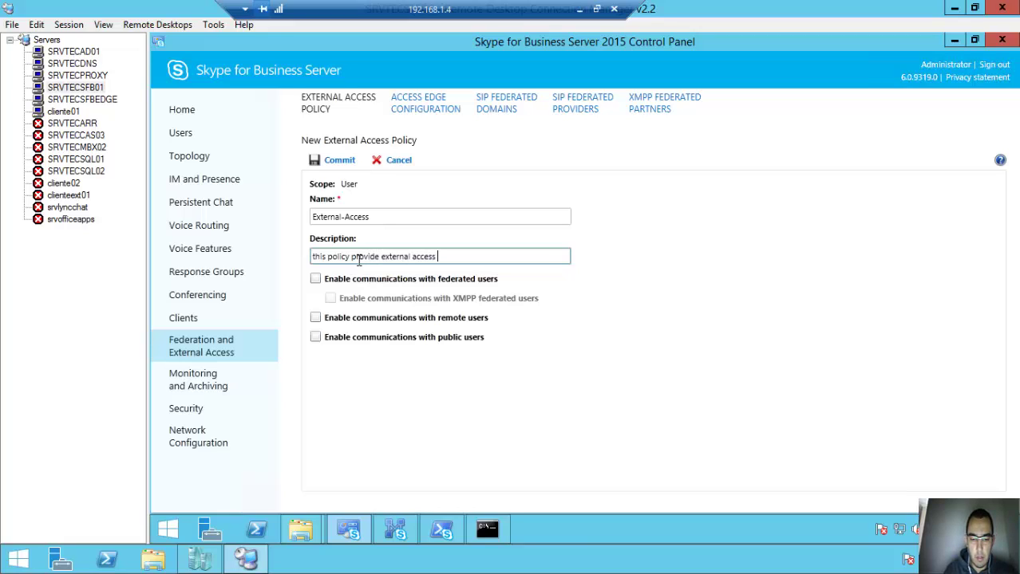
{"action": "type", "text": " for "}
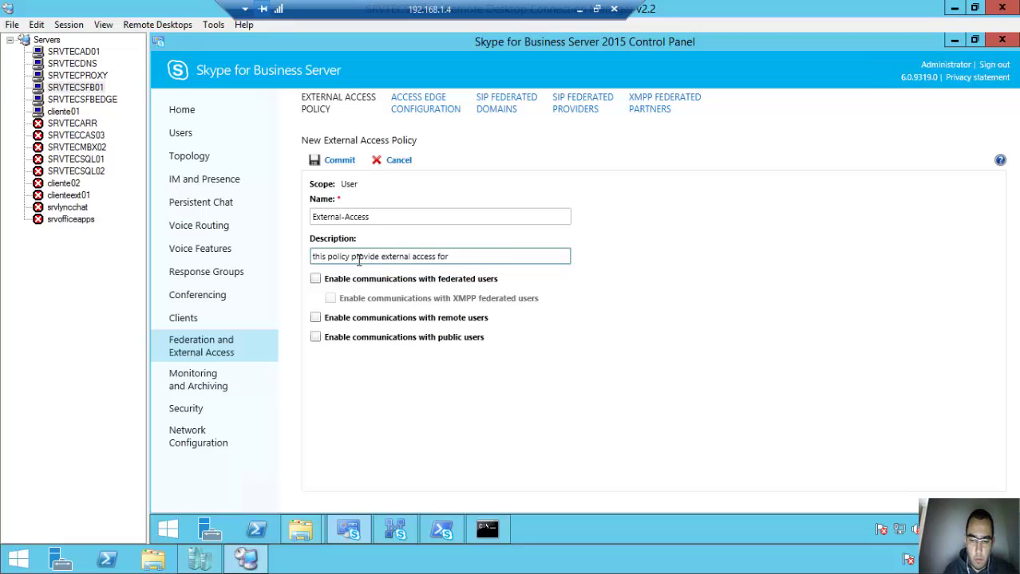
{"action": "type", "text": "some user"}
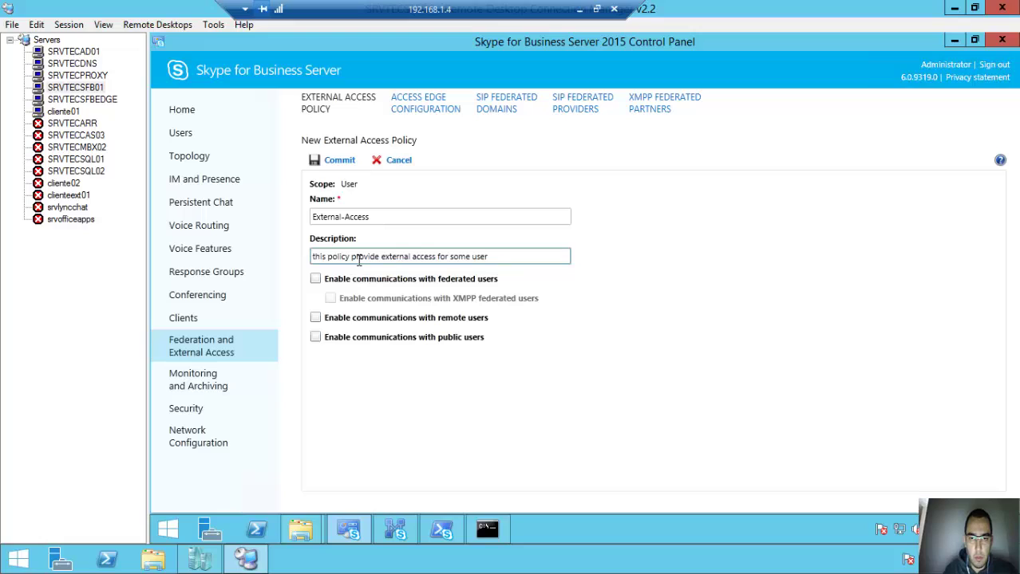
{"action": "type", "text": "s."}
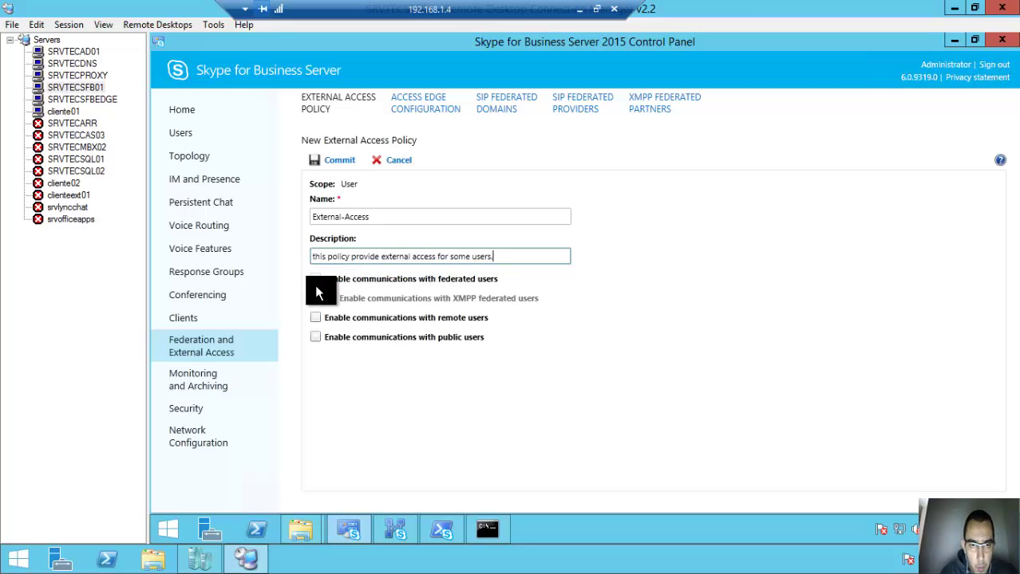
- Enable communications with federated, remote and public users in the External-Access policy and commit it
{"action": "left_click", "coordinate": [316, 279]}
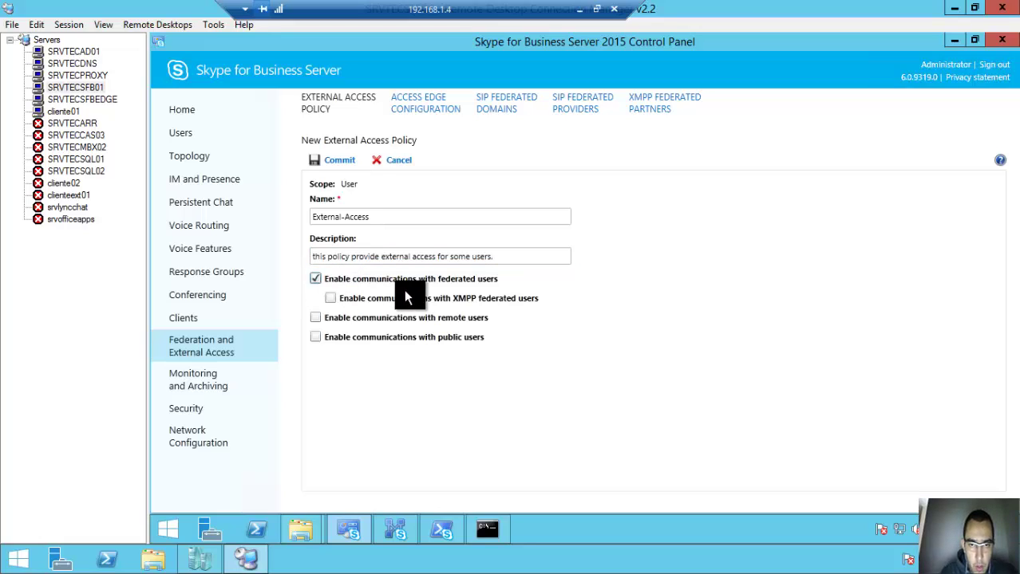
{"action": "left_click", "coordinate": [314, 317]}
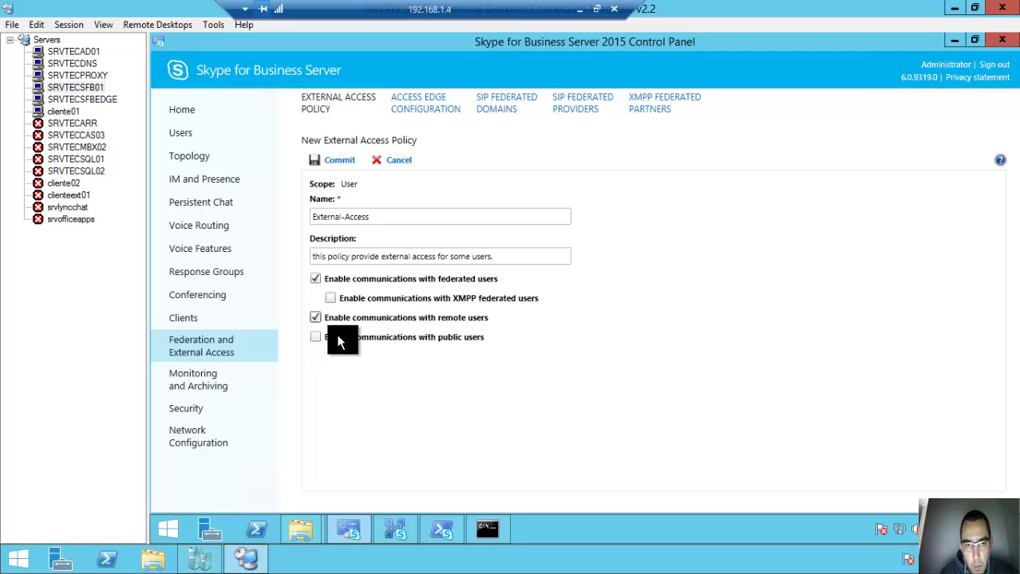
{"action": "left_click", "coordinate": [315, 338]}
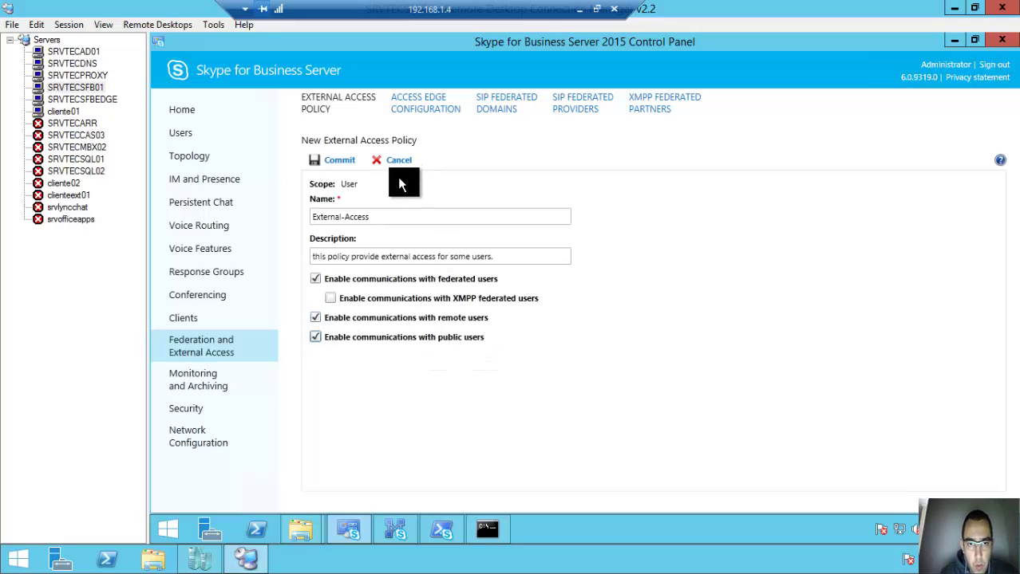
{"action": "left_click", "coordinate": [333, 165]}
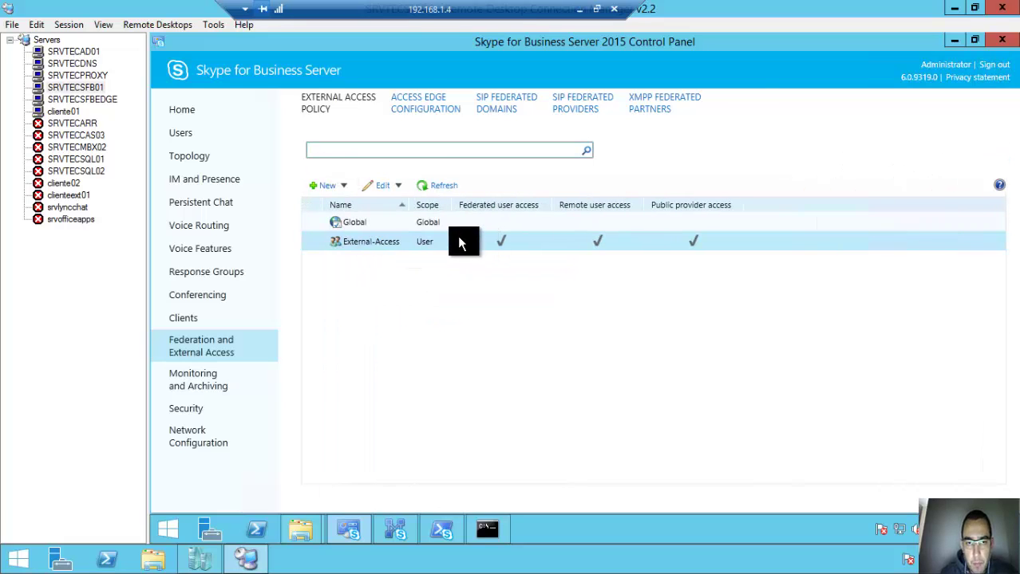
- Enable federation and public IM connectivity, partner domain discovery and remote user access in the Global Access Edge configuration, and commit it
{"action": "left_click", "coordinate": [424, 111]}
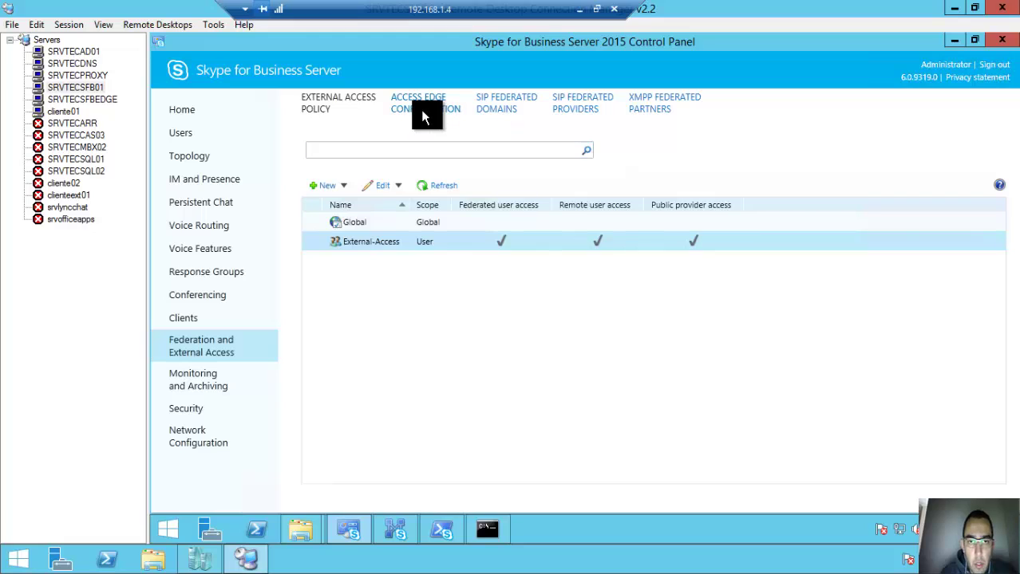
{"action": "left_click", "coordinate": [378, 226]}
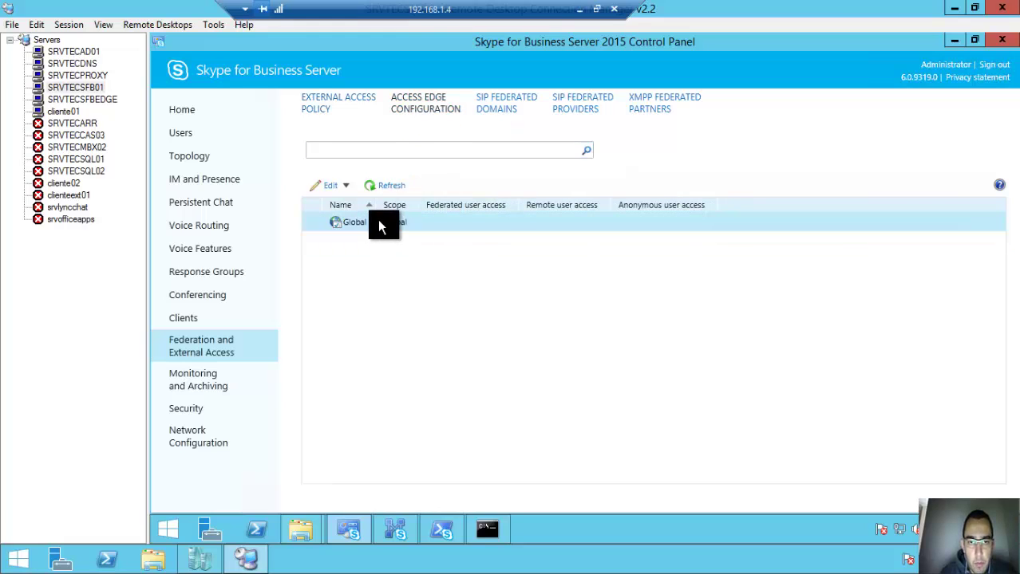
{"action": "double_click", "coordinate": [428, 225]}
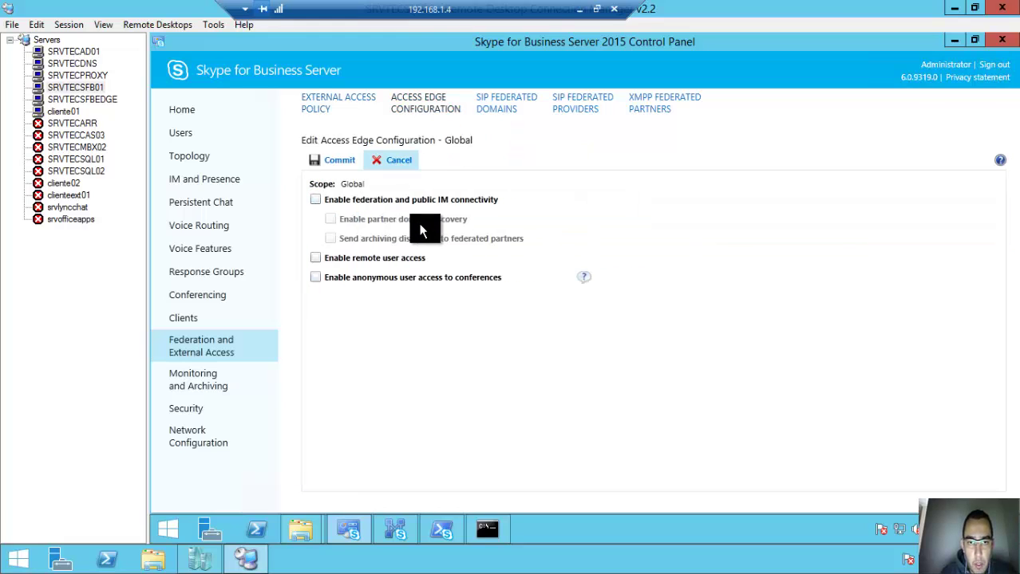
{"action": "left_click", "coordinate": [315, 201]}
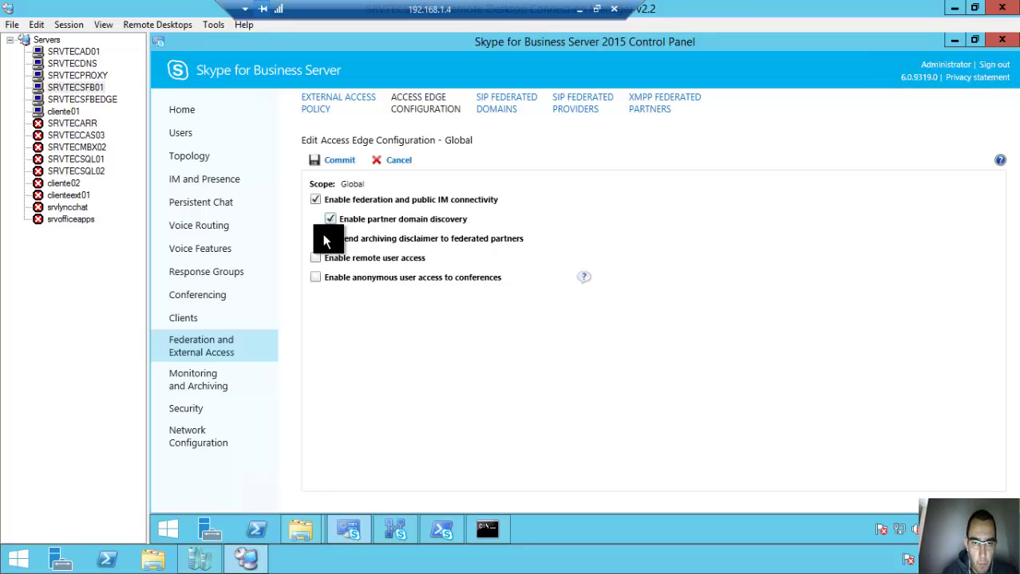
{"action": "left_click", "coordinate": [314, 257]}
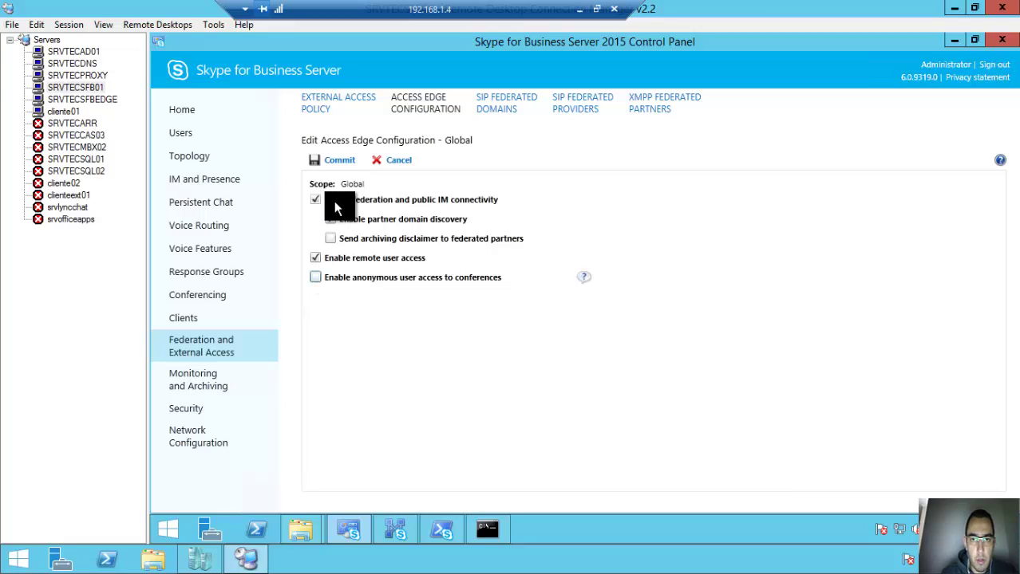
{"action": "left_click", "coordinate": [333, 159]}
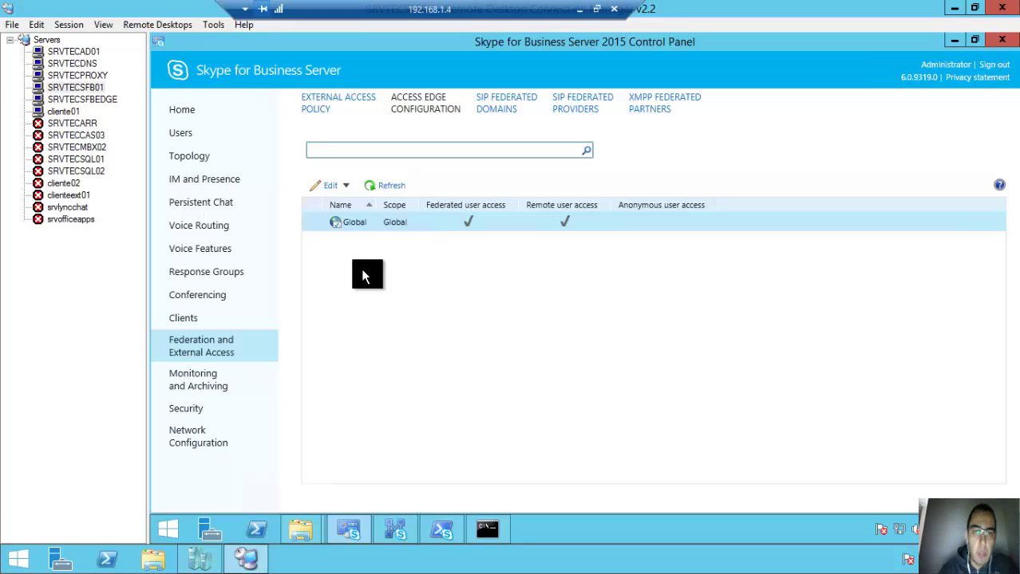
- Recheck the external access policies and the Access Edge configuration, then return to the SRVTECSFBEDGE session
{"action": "left_click", "coordinate": [347, 102]}
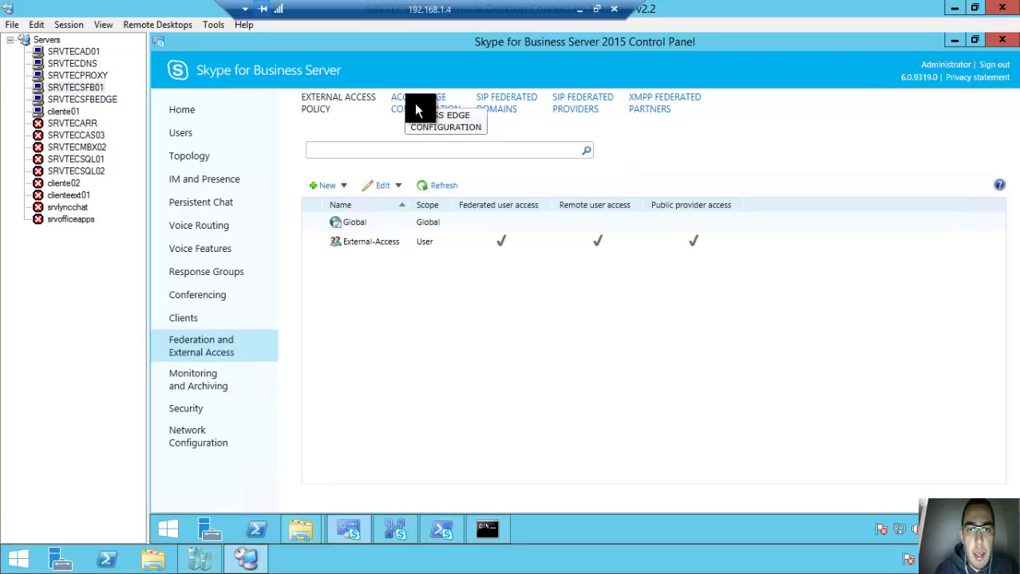
{"action": "left_click", "coordinate": [404, 105]}
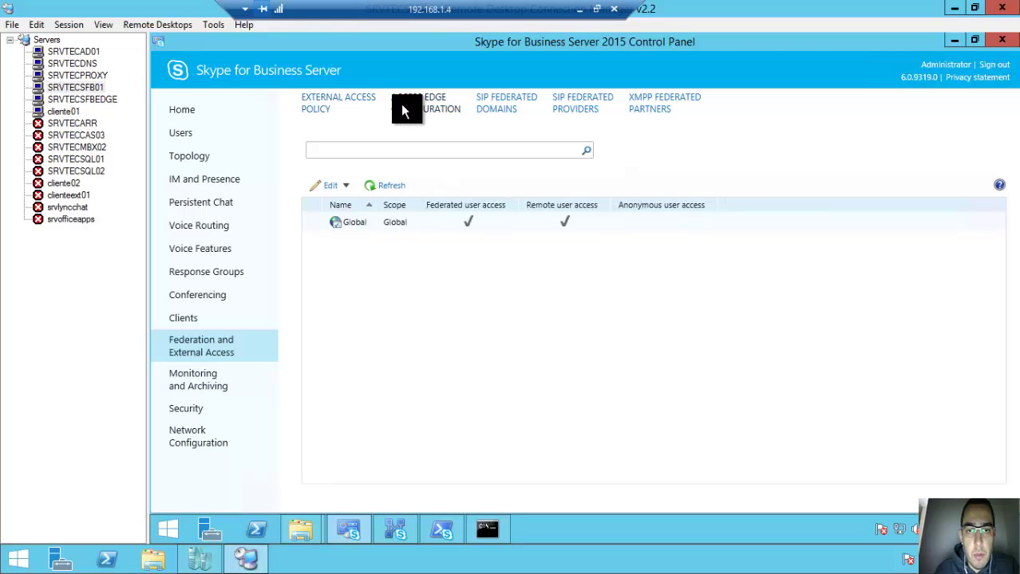
{"action": "left_click", "coordinate": [327, 98]}
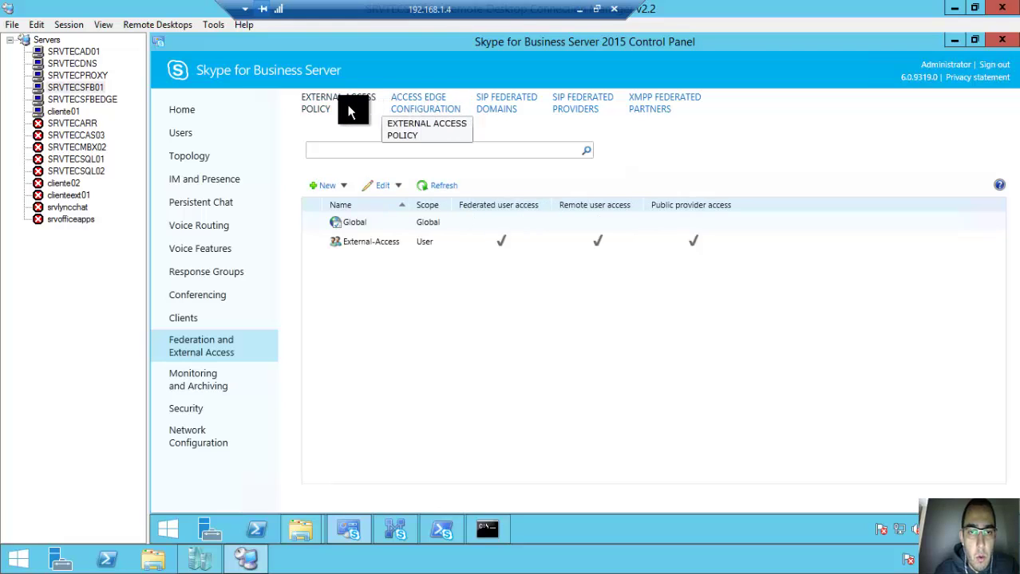
{"action": "left_click", "coordinate": [94, 100]}
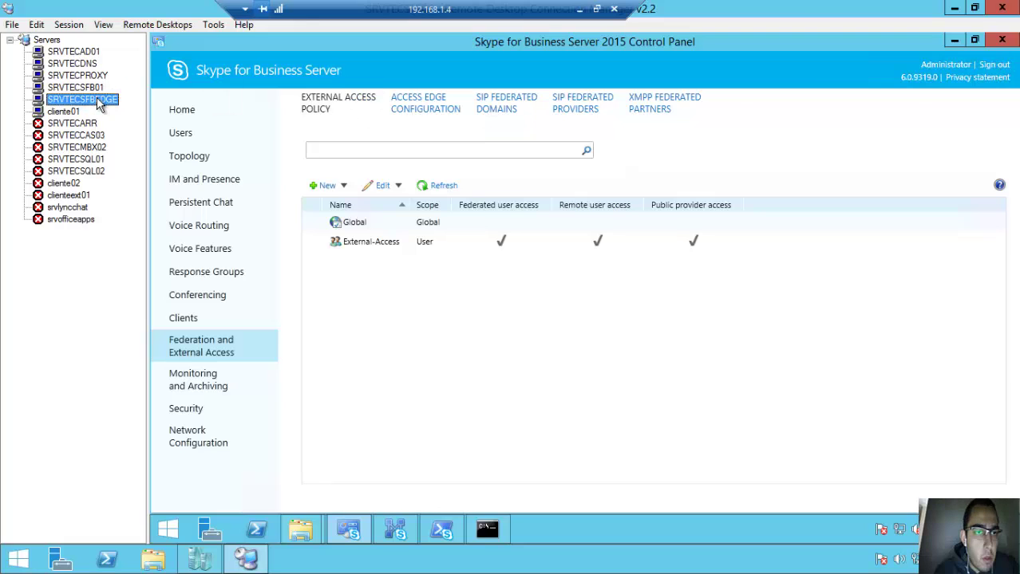
- Check the local configuration store installation on SRVTECSFBEDGE and finish the Install Local Configuration Store wizard
{"action": "left_click", "coordinate": [650, 307]}
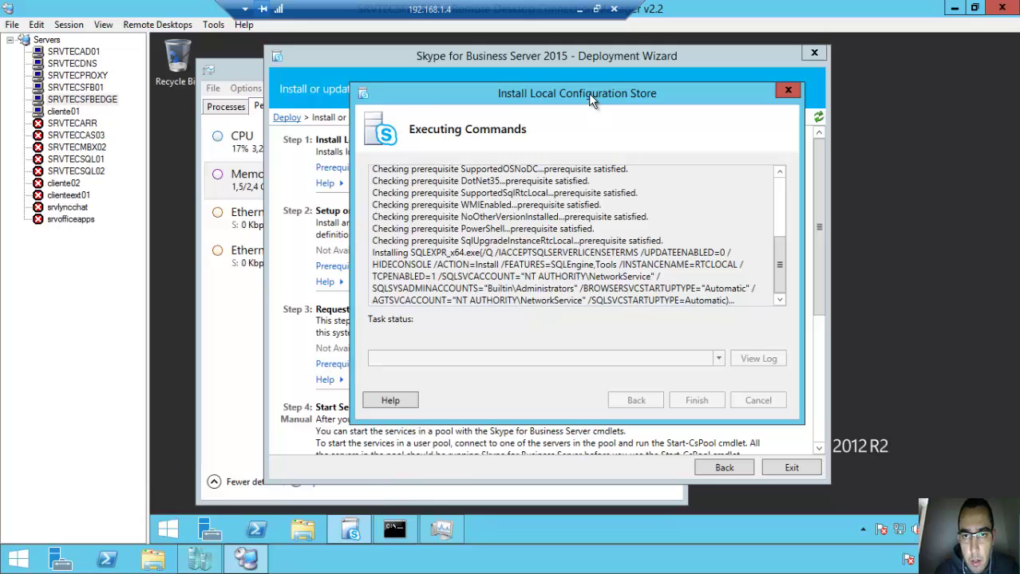
{"action": "left_click_drag", "start_coordinate": [588, 94], "coordinate": [612, 81]}
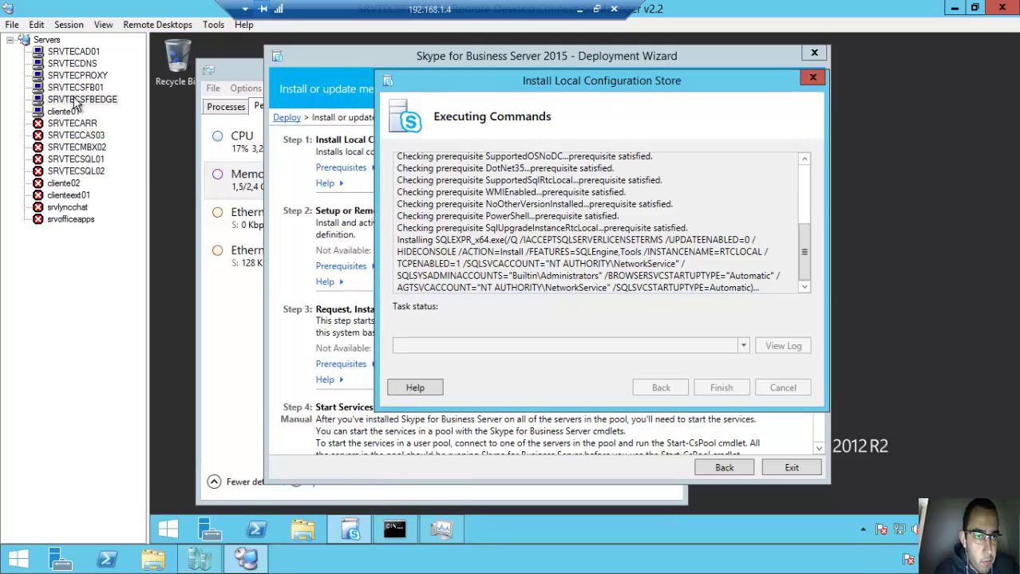
{"action": "left_click", "coordinate": [76, 88]}
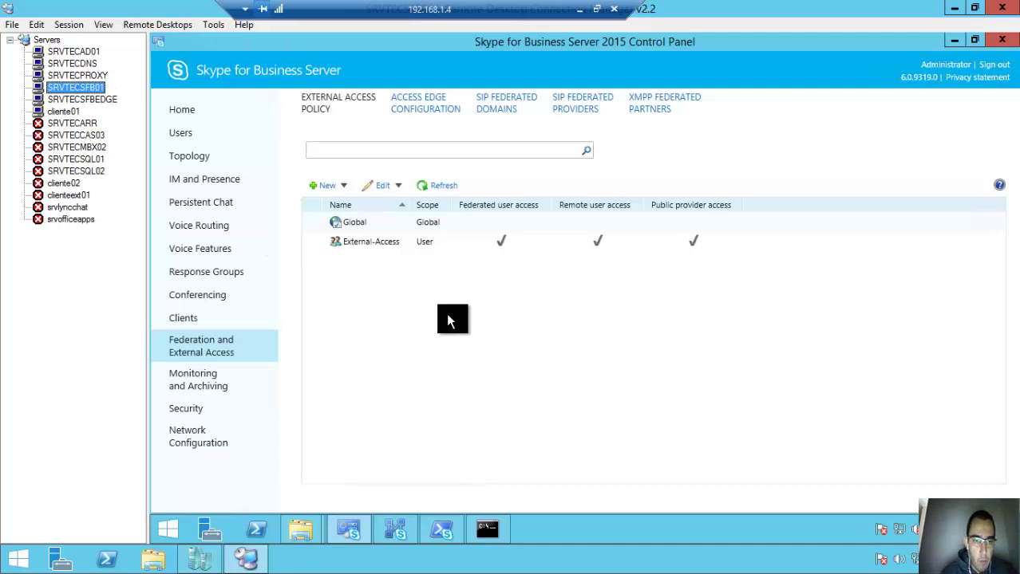
{"action": "left_click", "coordinate": [597, 9]}
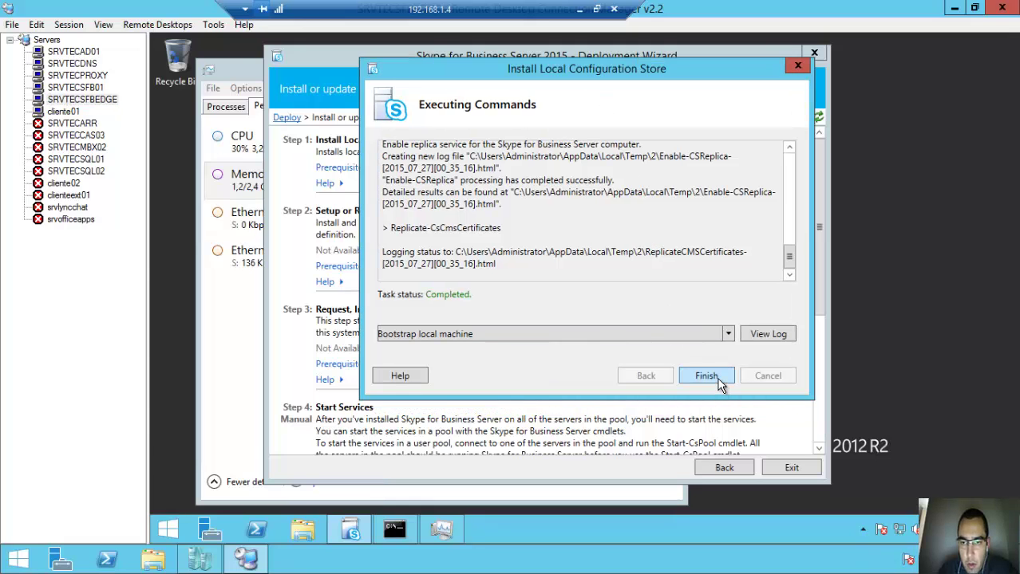
{"action": "left_click", "coordinate": [722, 388]}
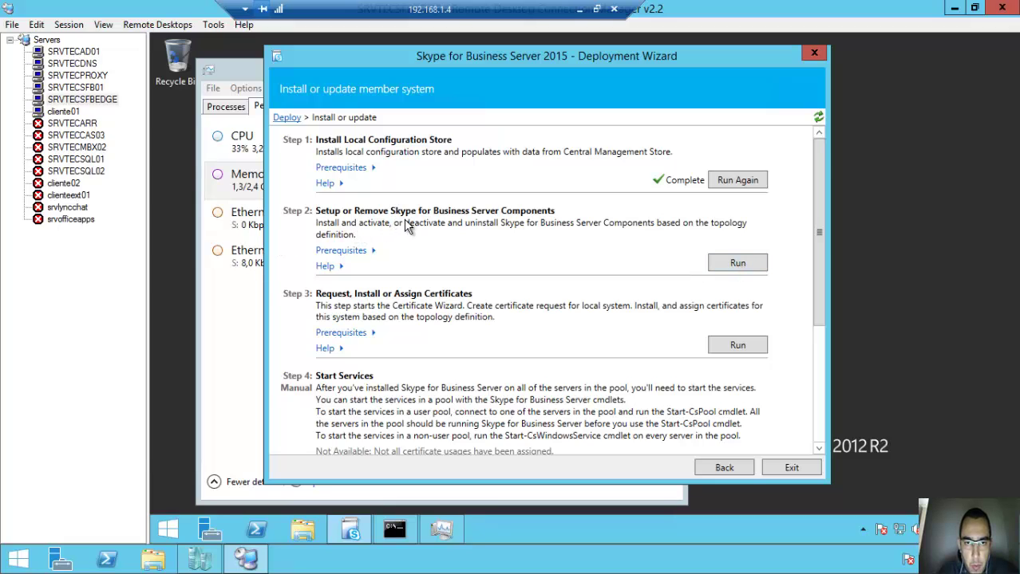
- Run Setup or Remove Skype for Business Server Components to install the Edge components and follow the command output
{"action": "left_click", "coordinate": [742, 266]}
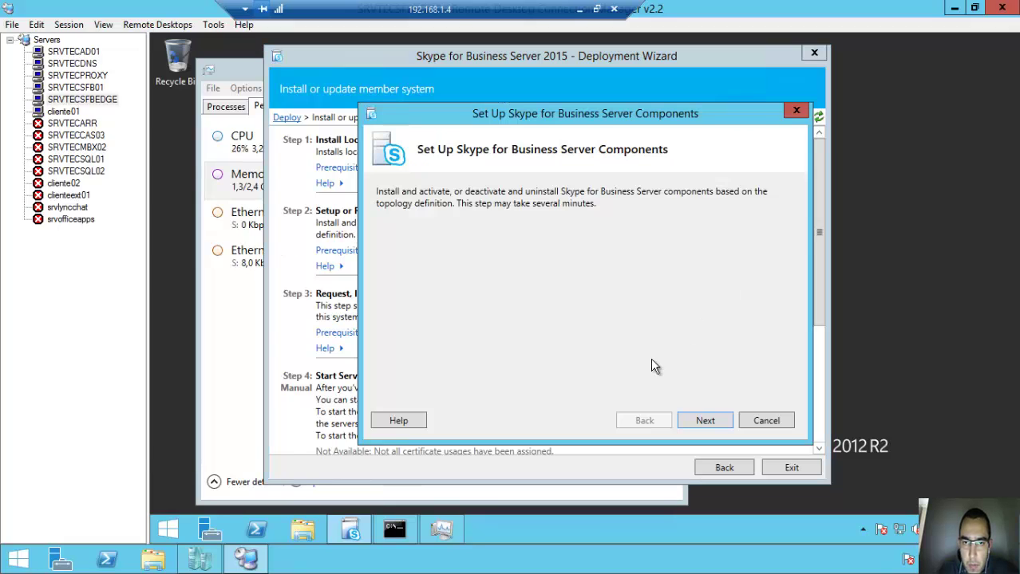
{"action": "left_click", "coordinate": [702, 421]}
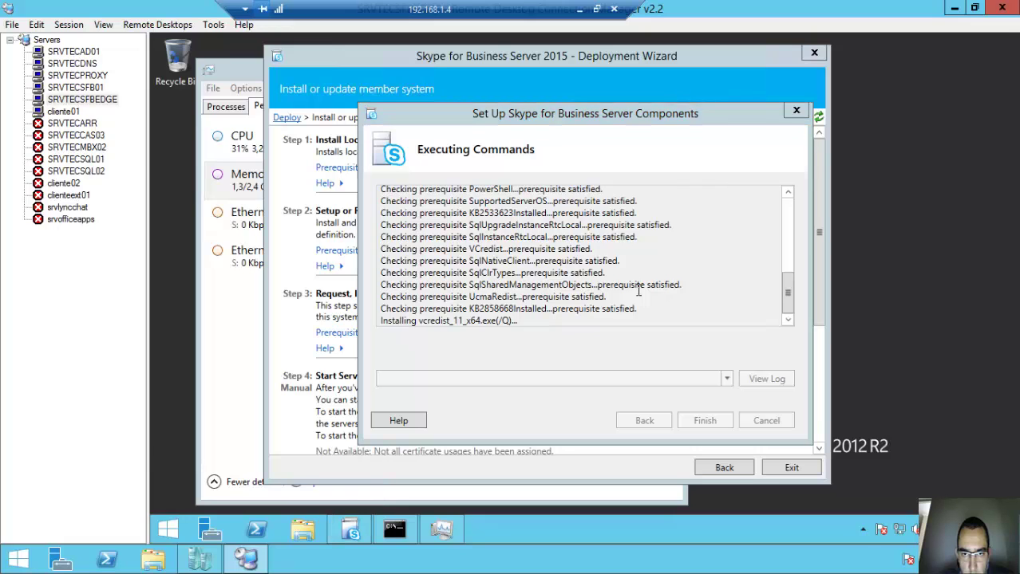
{"action": "mouse_move", "coordinate": [788, 297]}
{"action": "left_mouse_down"}
{"action": "mouse_move", "coordinate": [787, 264]}
{"action": "mouse_move", "coordinate": [787, 315]}
{"action": "left_mouse_up"}
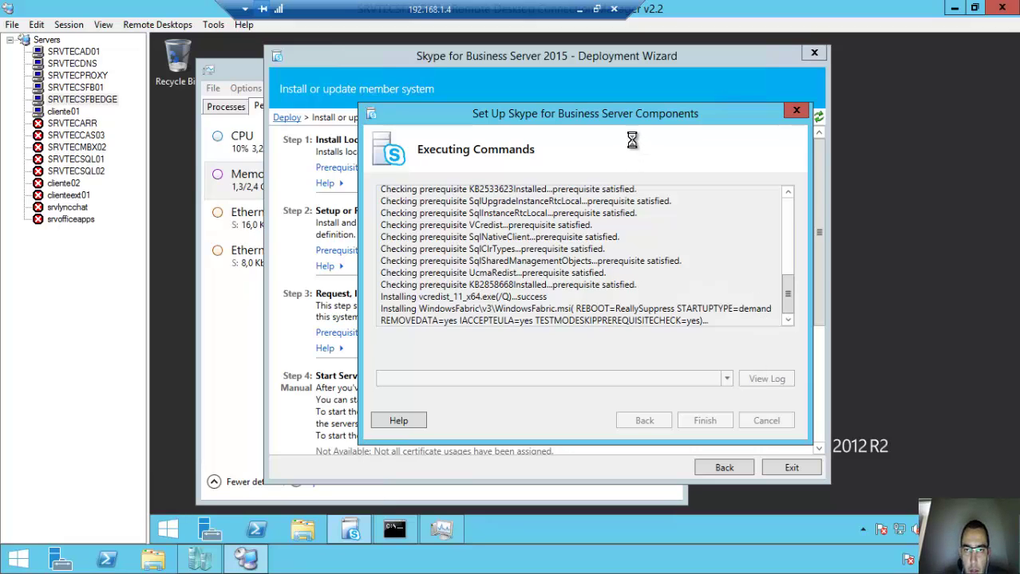
{"action": "left_click_drag", "start_coordinate": [625, 117], "coordinate": [601, 95]}
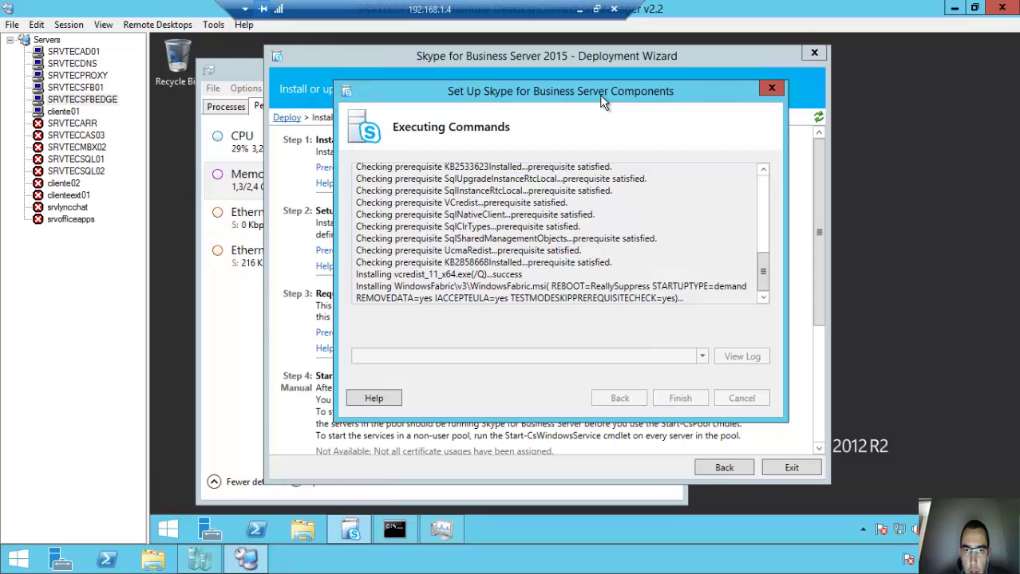
{"action": "left_click_drag", "start_coordinate": [577, 90], "coordinate": [569, 82]}
{"action": "left_click", "coordinate": [597, 9]}
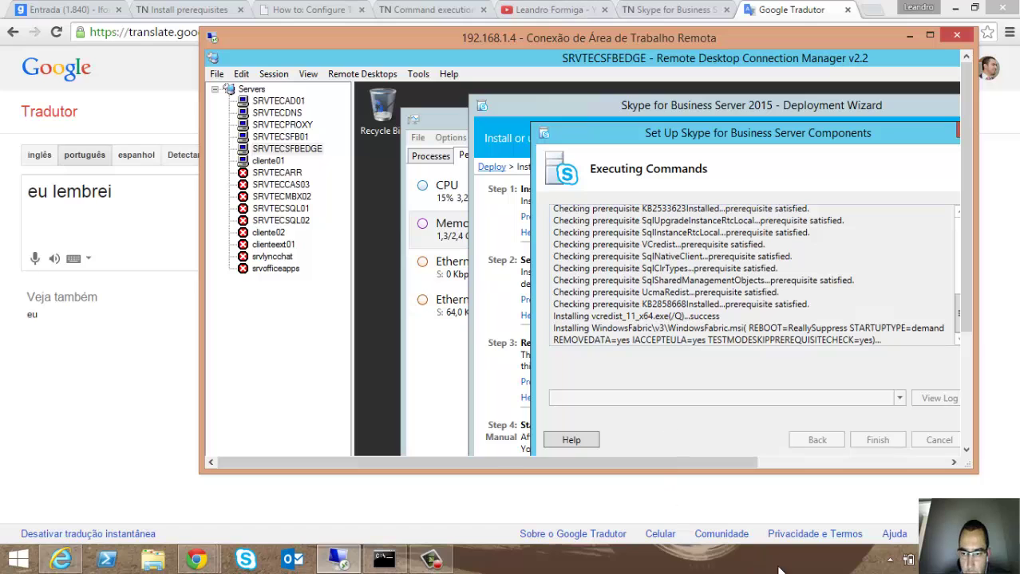
{"action": "left_click", "coordinate": [954, 8]}
{"action": "left_click", "coordinate": [431, 560]}
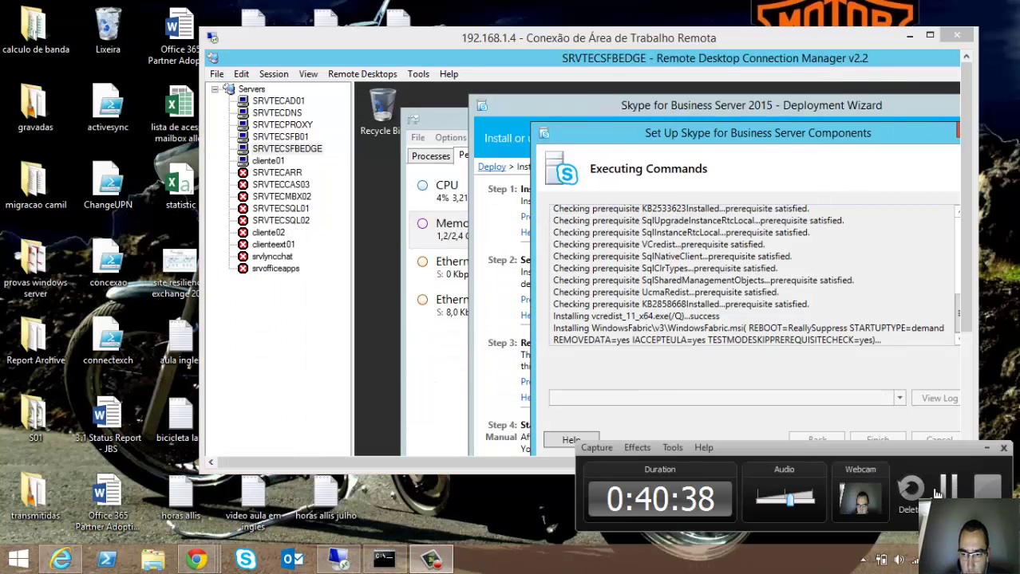
{"action": "left_click", "coordinate": [935, 488]}
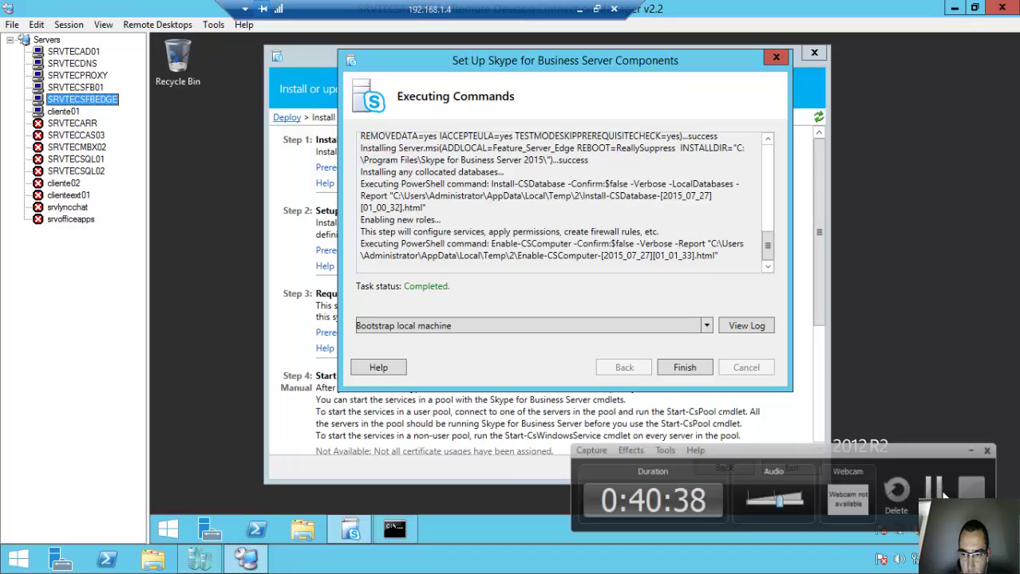
- Finish the Set Up Skype for Business Server Components wizard and return to the deployment steps
{"action": "left_click", "coordinate": [505, 88]}
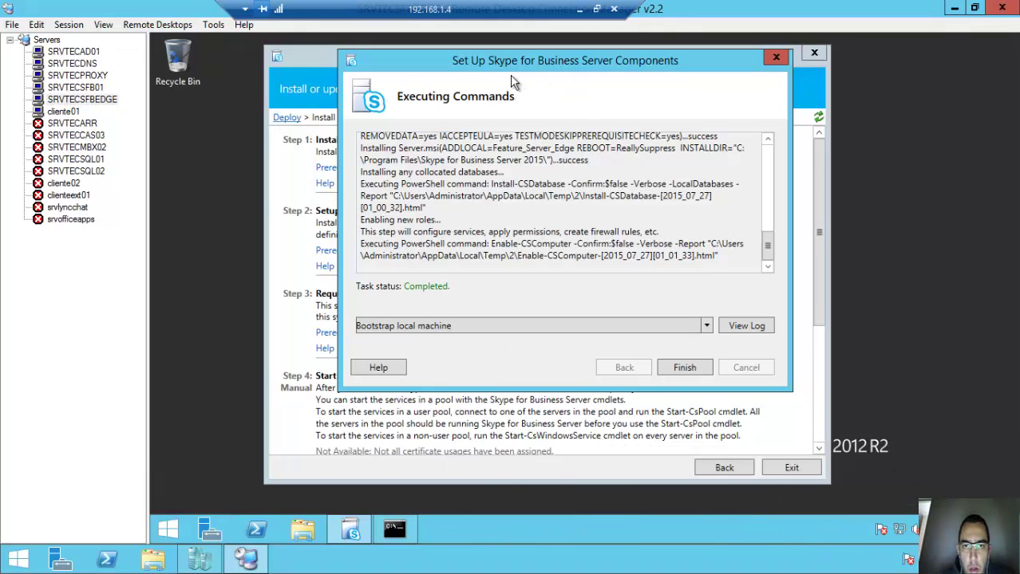
{"action": "left_click_drag", "start_coordinate": [522, 61], "coordinate": [518, 93]}
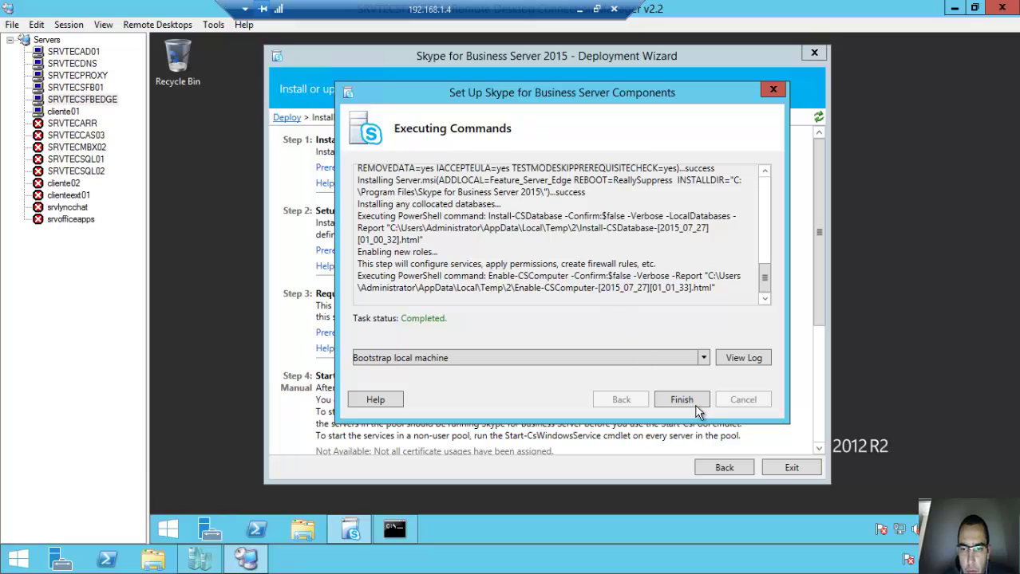
{"action": "left_click", "coordinate": [682, 399]}
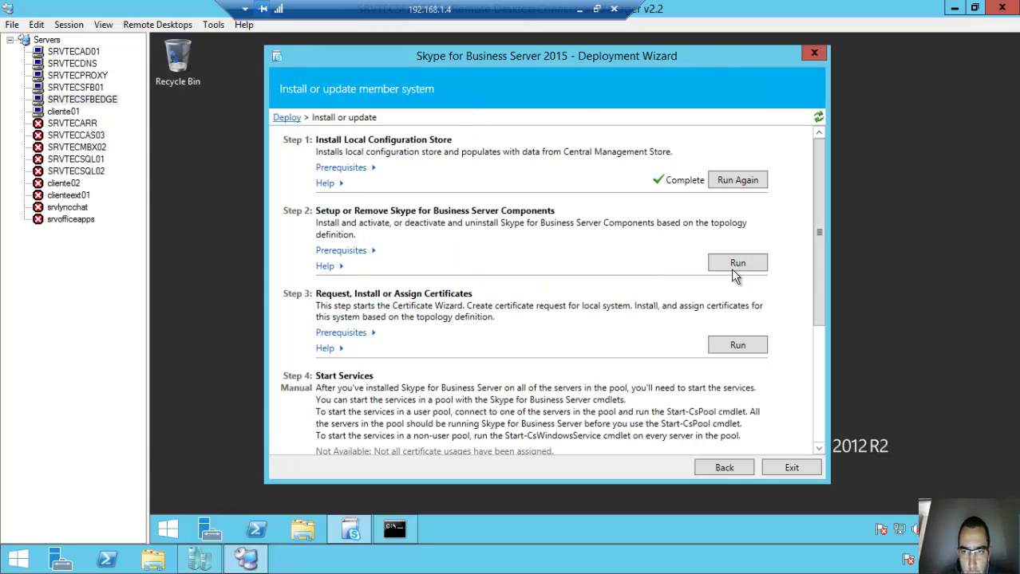
- Open the Services console on the Edge server by running services.msc
{"action": "left_click_drag", "start_coordinate": [812, 242], "coordinate": [816, 255]}
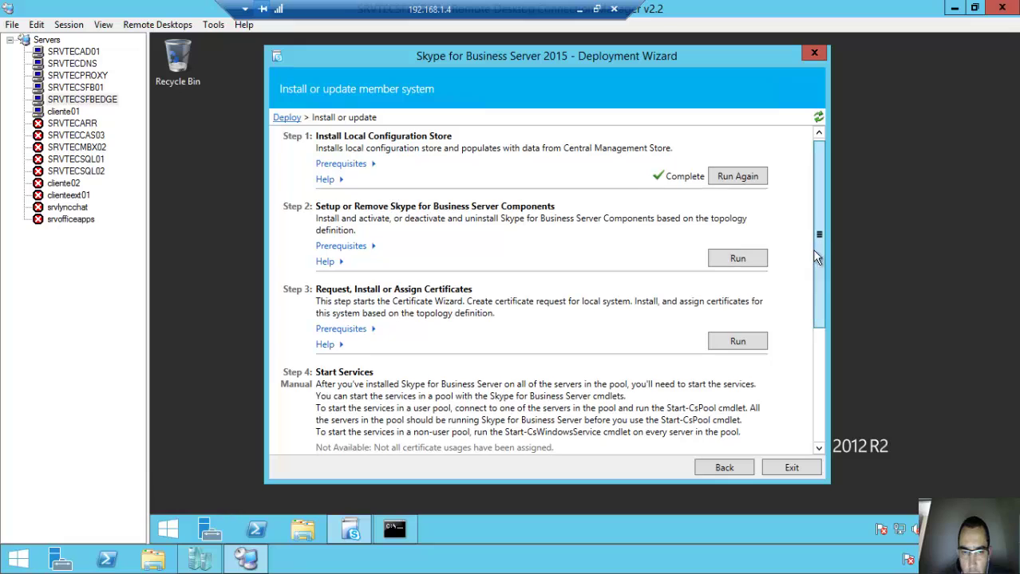
{"action": "right_click", "coordinate": [168, 529]}
{"action": "left_click", "coordinate": [234, 483]}
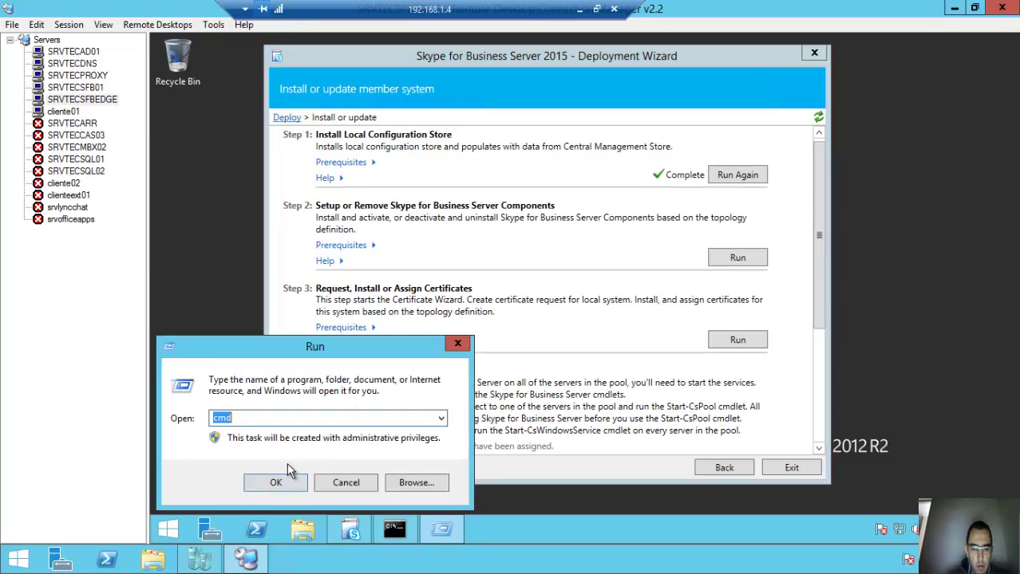
{"action": "type", "text": "services."}
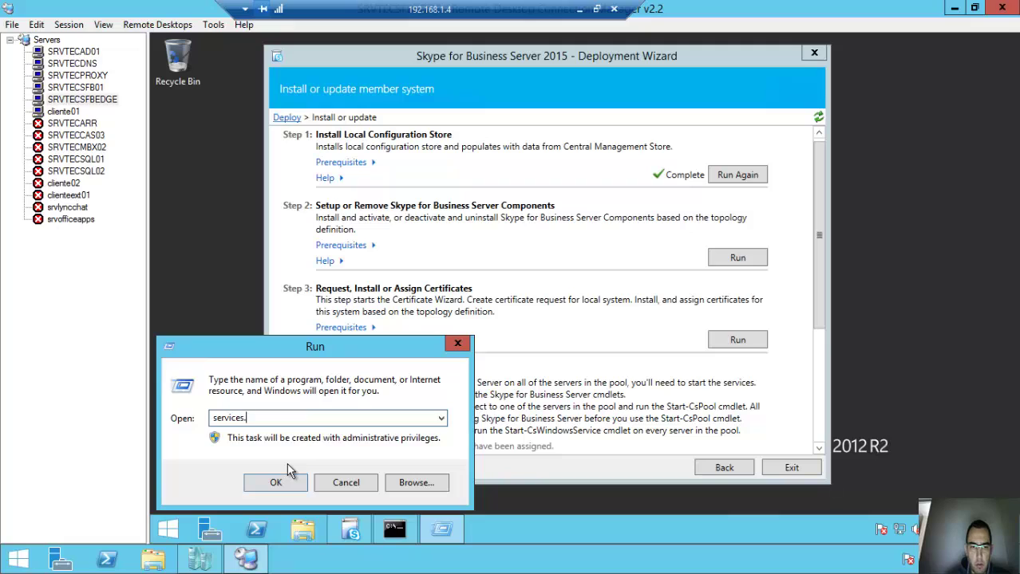
{"action": "type", "text": "msc"}
{"action": "key", "text": "Return"}
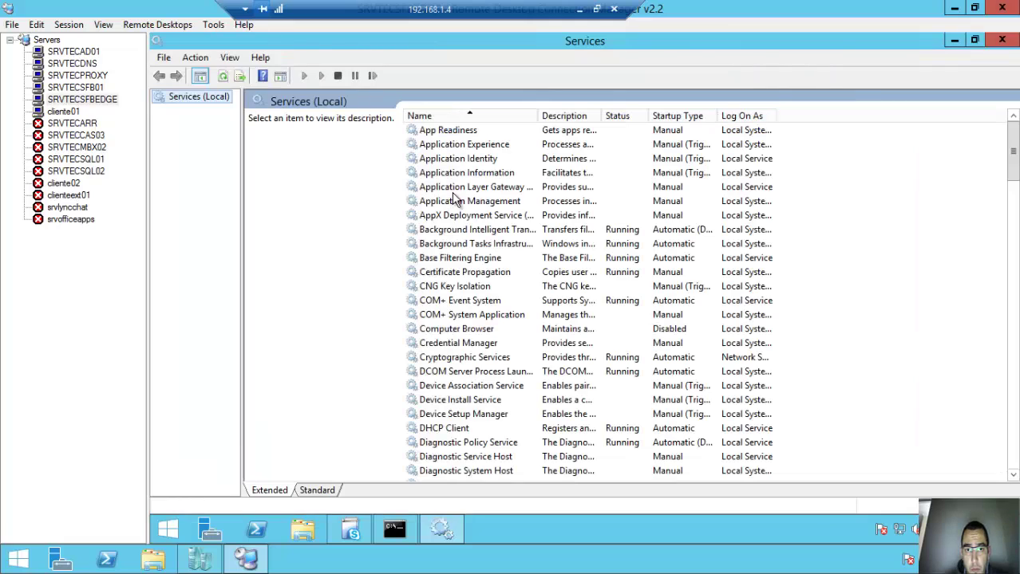
- Check the status and startup type of the Skype for Business Server services, then minimize the console
{"action": "left_click", "coordinate": [452, 192]}
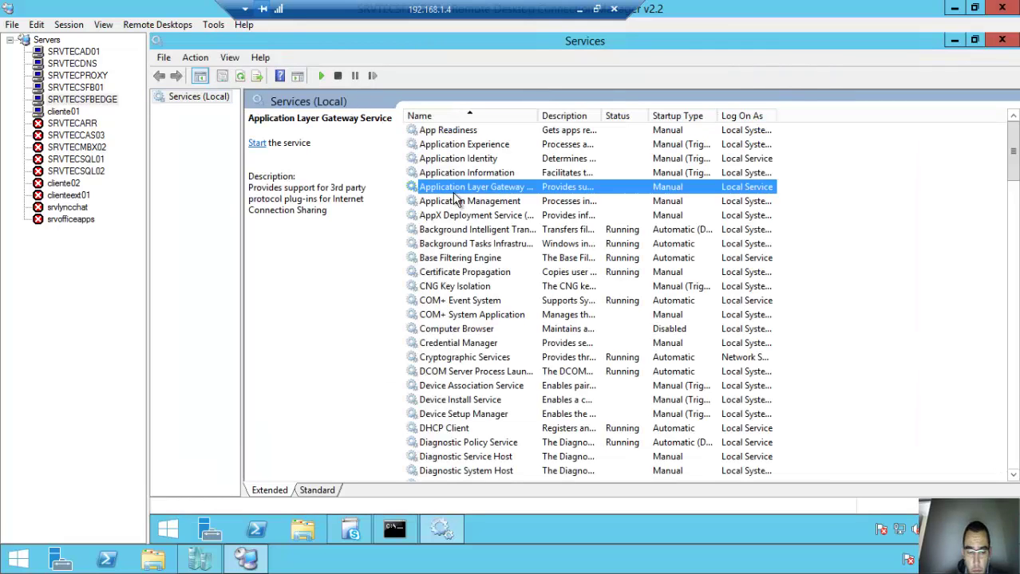
{"action": "type", "text": "sk"}
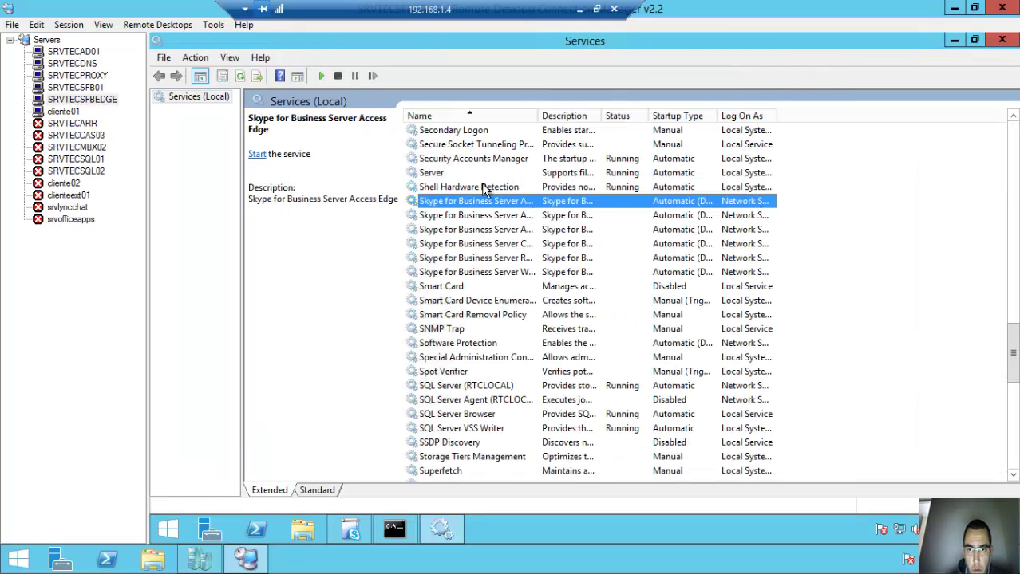
{"action": "left_click", "coordinate": [520, 273]}
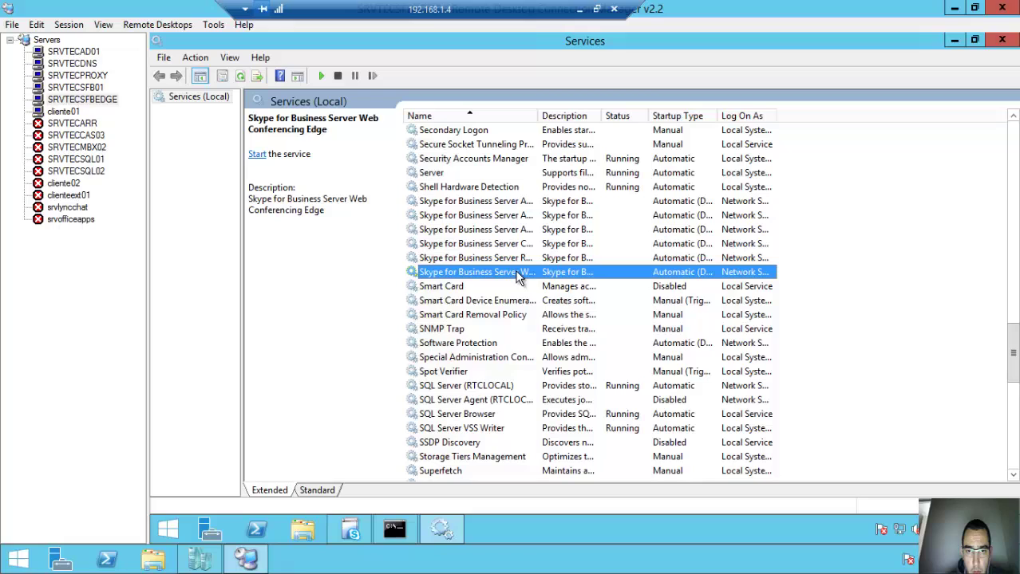
{"action": "left_click", "coordinate": [527, 203]}
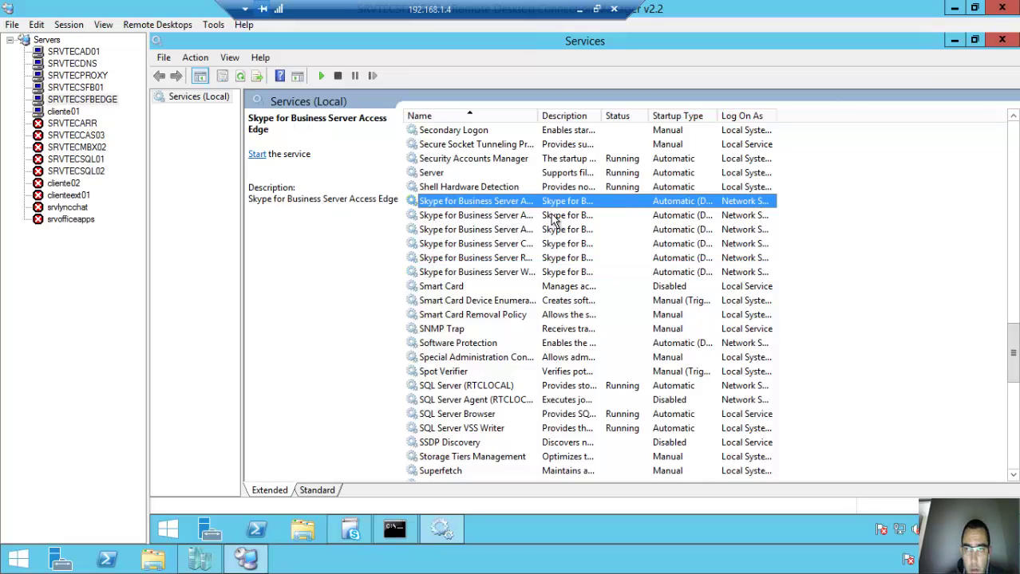
{"action": "left_click", "coordinate": [953, 43]}
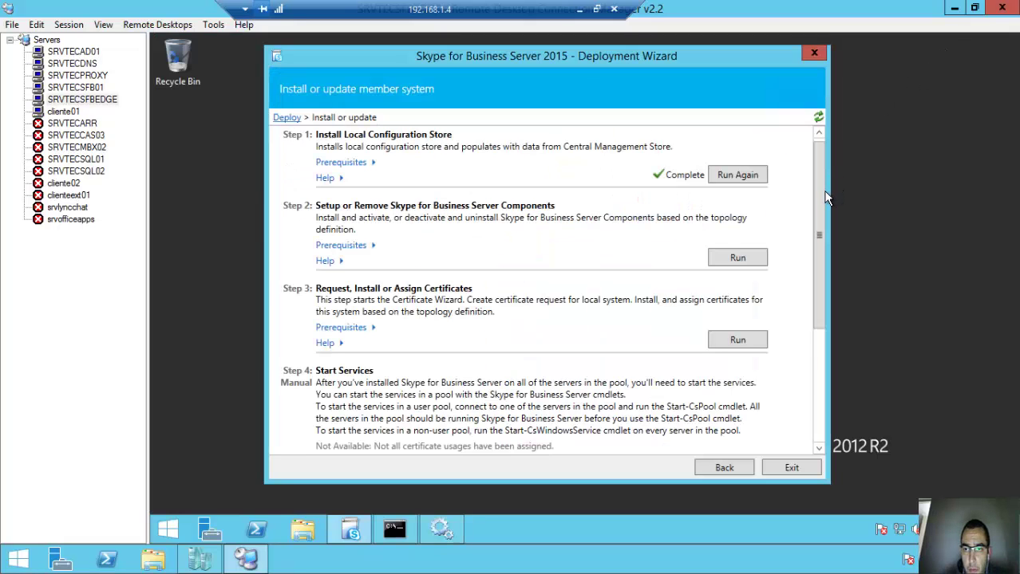
- Switch to the SRVTECAD01 session and copy the CA security certificate from the Local Disk (C:) root
{"action": "left_click_drag", "start_coordinate": [821, 196], "coordinate": [826, 262]}
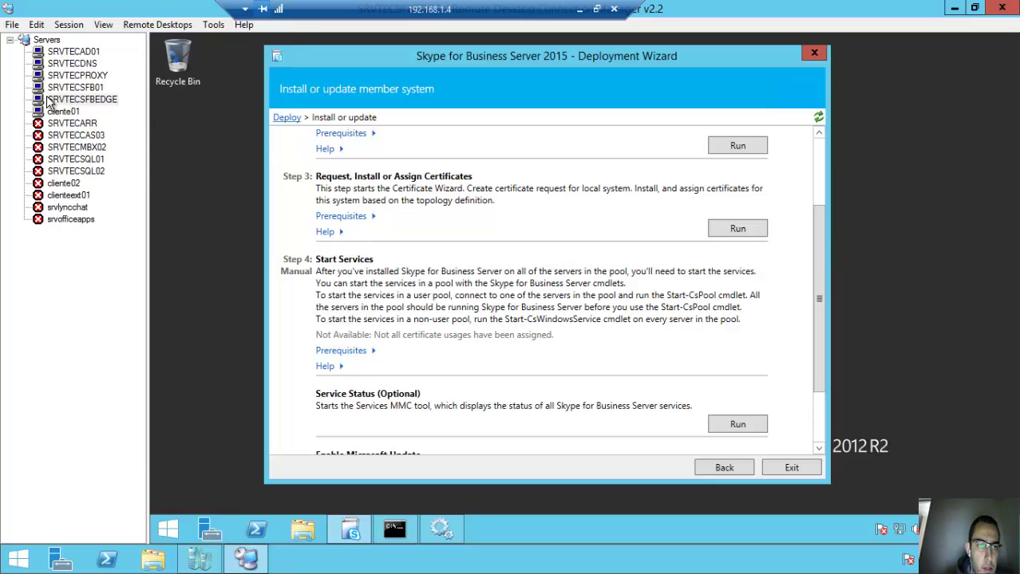
{"action": "left_click", "coordinate": [72, 52]}
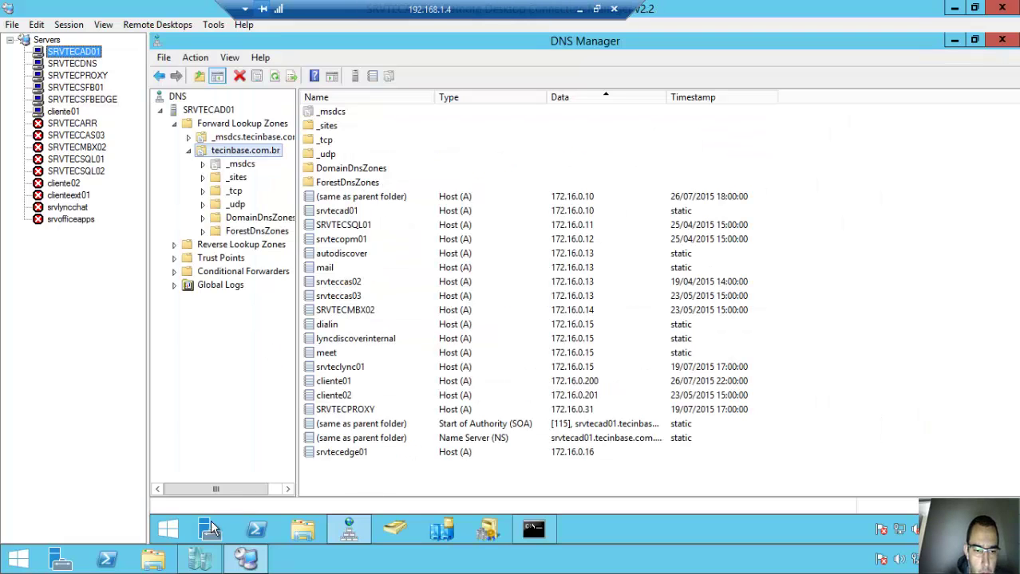
{"action": "left_click", "coordinate": [303, 531]}
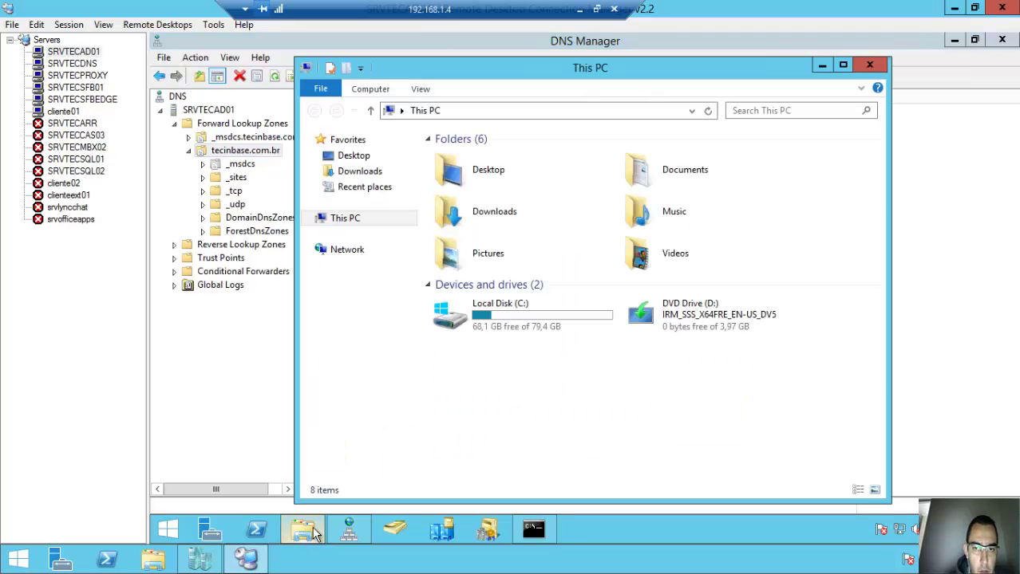
{"action": "left_click", "coordinate": [489, 320]}
{"action": "double_click", "coordinate": [489, 320]}
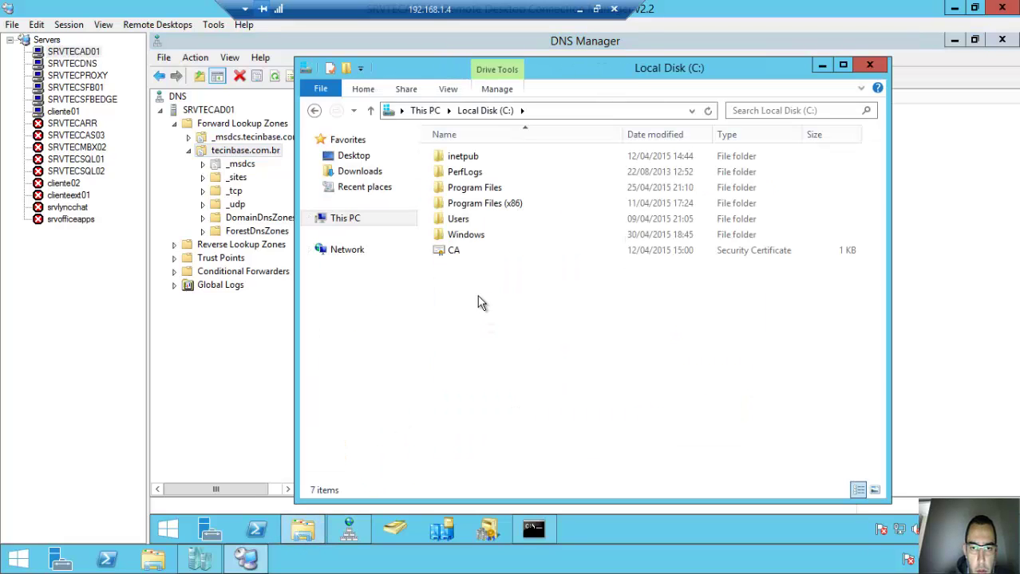
{"action": "left_click", "coordinate": [454, 251]}
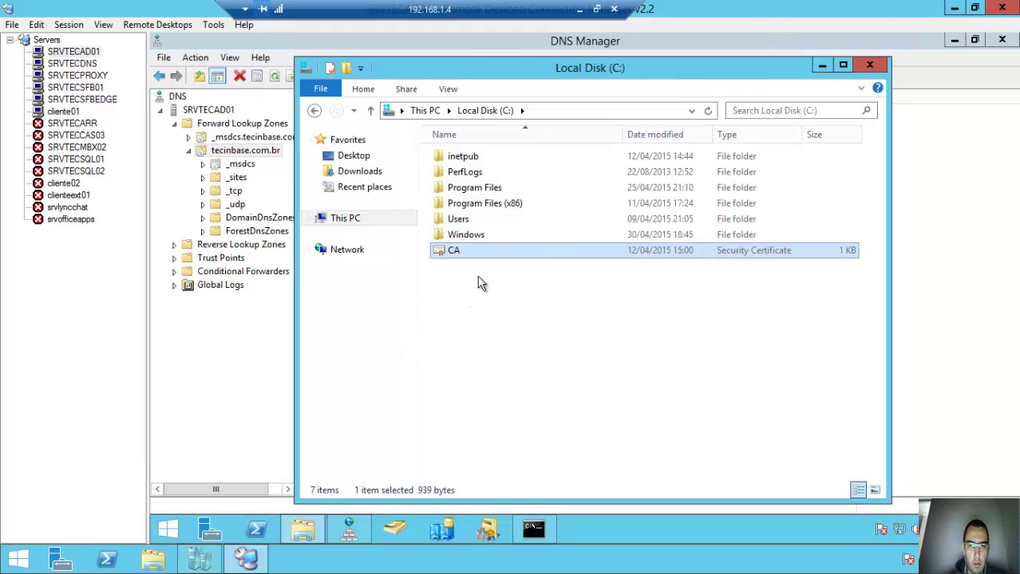
- Open the Edge server's administrative share \\172.16.0.16\c$ and paste the CA certificate into it
{"action": "right_click", "coordinate": [169, 529]}
{"action": "left_click", "coordinate": [201, 488]}
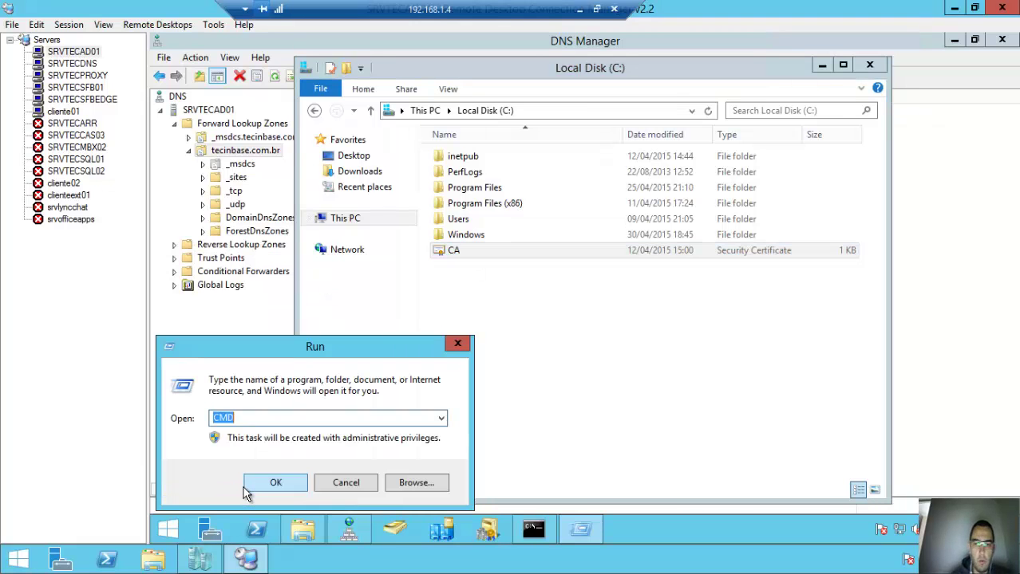
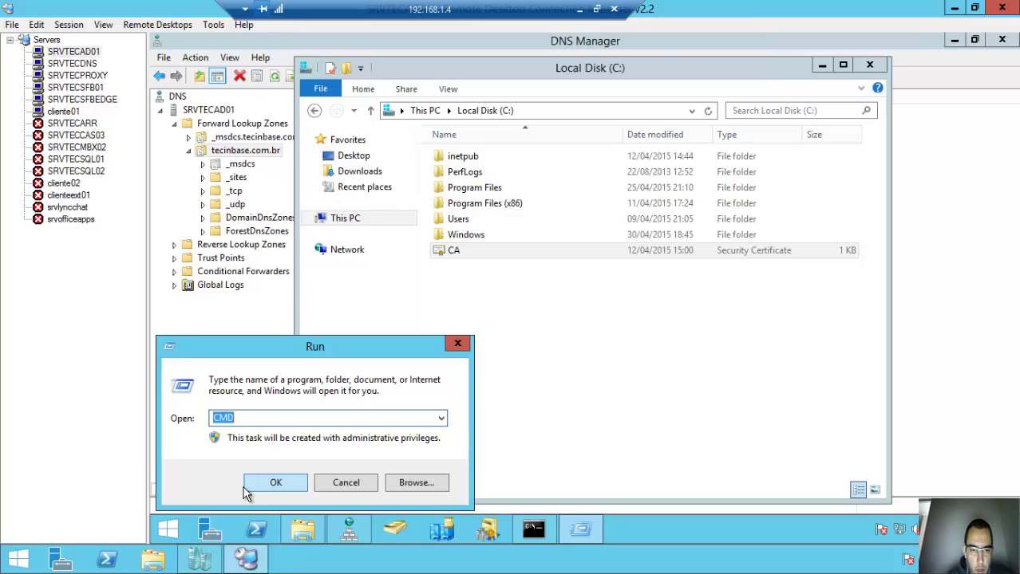
{"action": "type", "text": "\\\\172.16.0.1"}
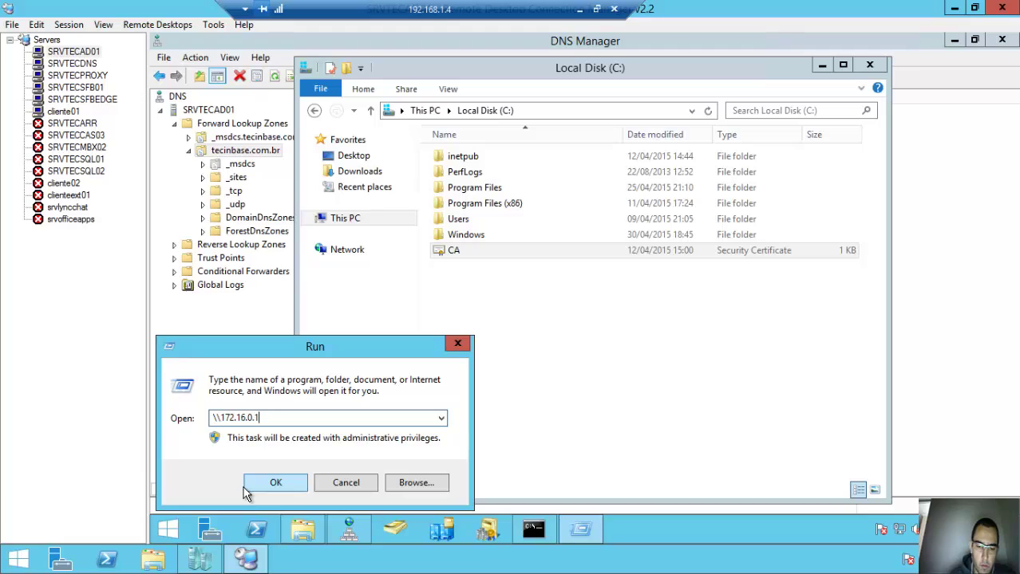
{"action": "type", "text": "6\\c$"}
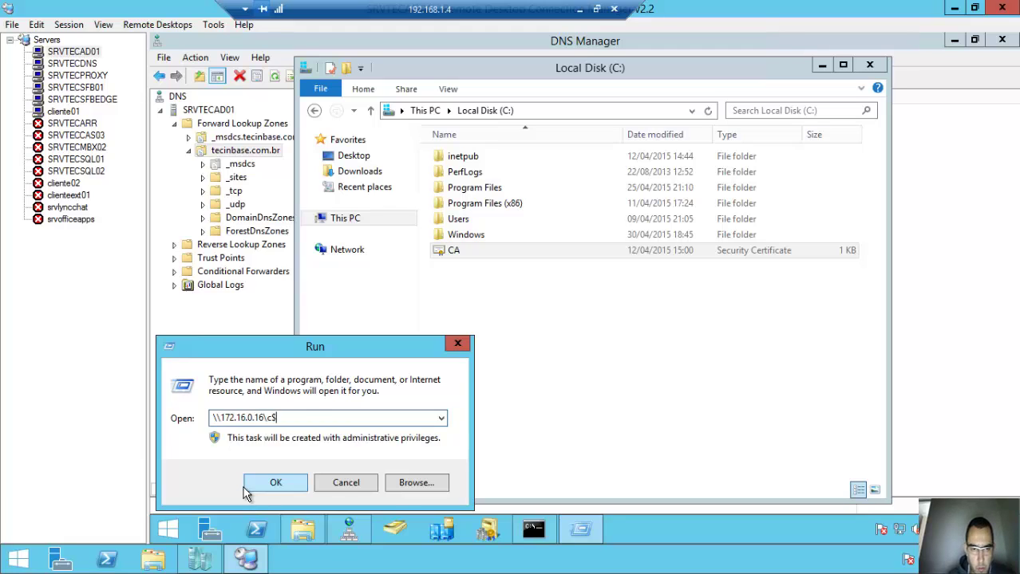
{"action": "left_click", "coordinate": [245, 490]}
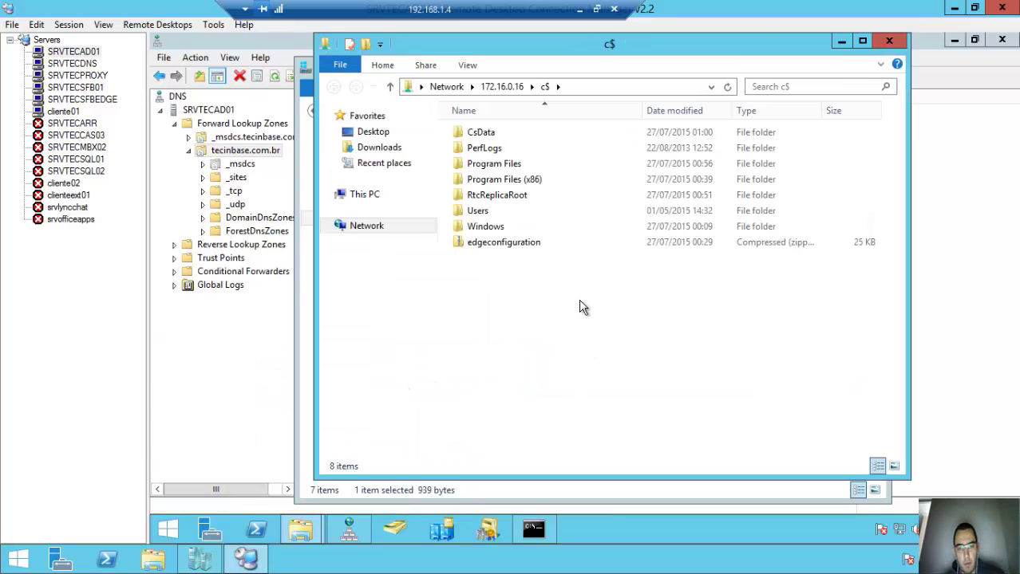
{"action": "key", "text": "ctrl+v"}
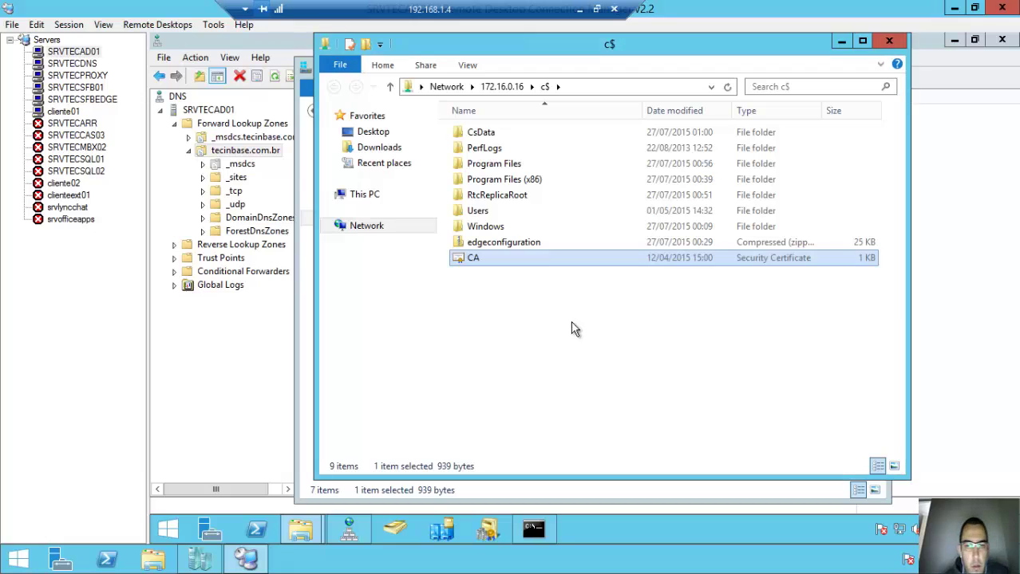
- Switch to the SRVTECSFBEDGE session and open an empty management console by running mmc
{"action": "left_click", "coordinate": [90, 100]}
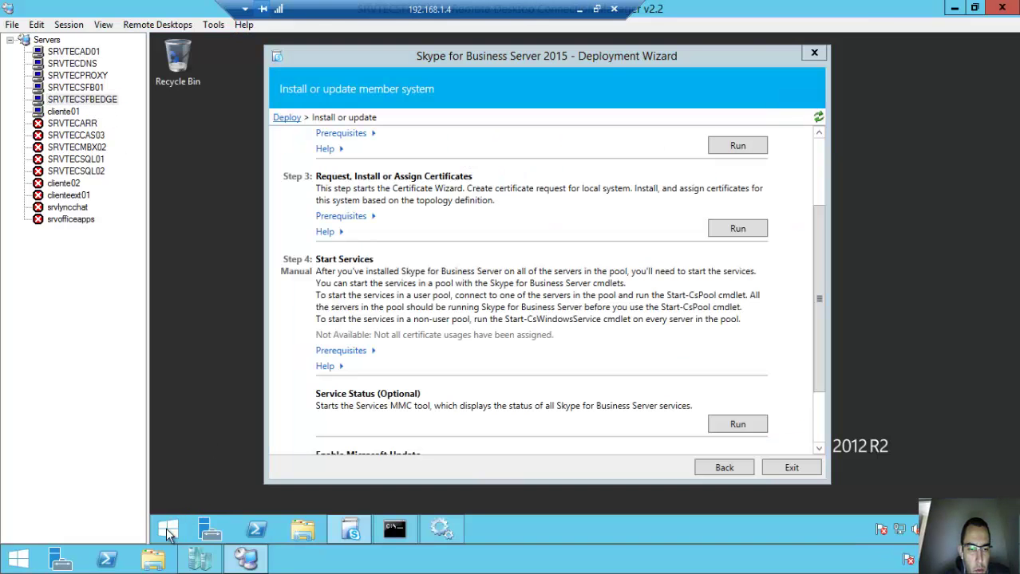
{"action": "right_click", "coordinate": [167, 533]}
{"action": "left_click", "coordinate": [216, 484]}
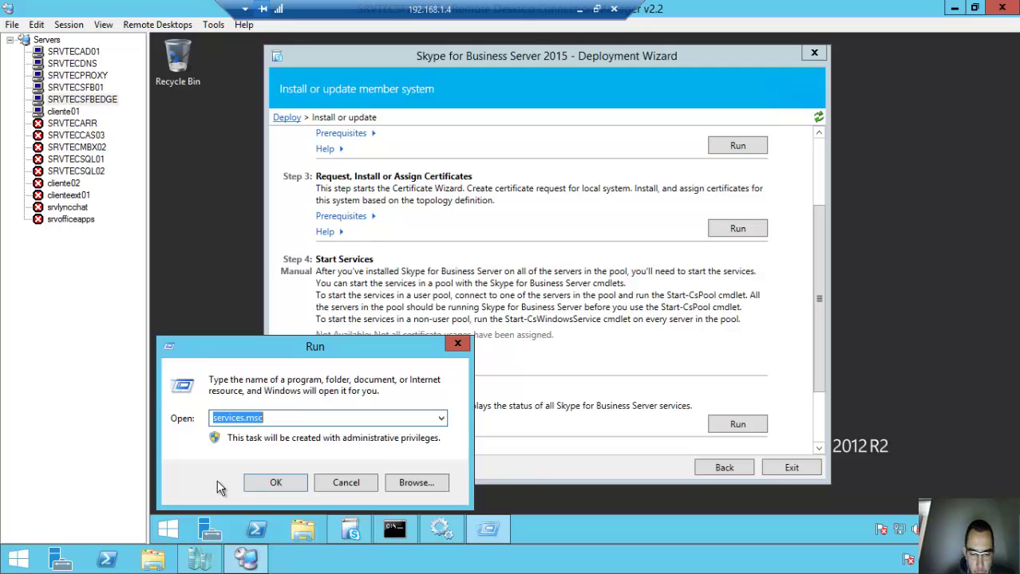
{"action": "type", "text": "mmc"}
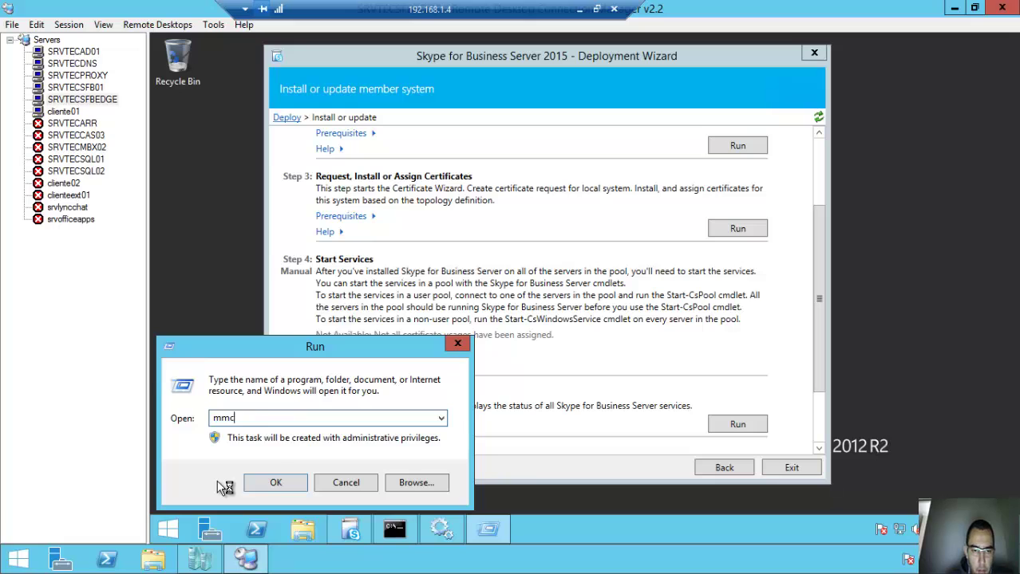
{"action": "key", "text": "Return"}
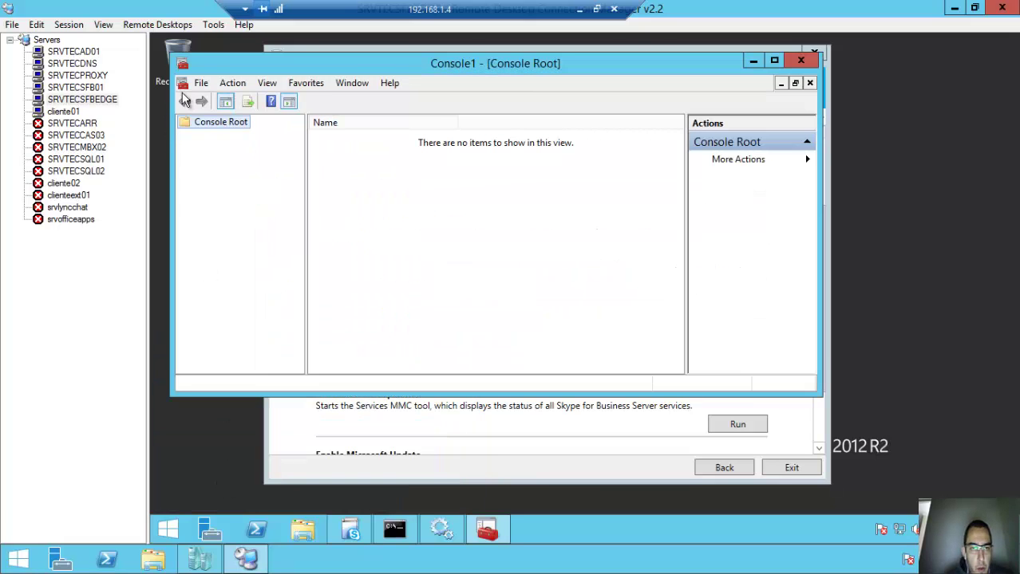
- Add the Certificates snap-in to the console, managing the computer account of the local computer
{"action": "left_click", "coordinate": [200, 83]}
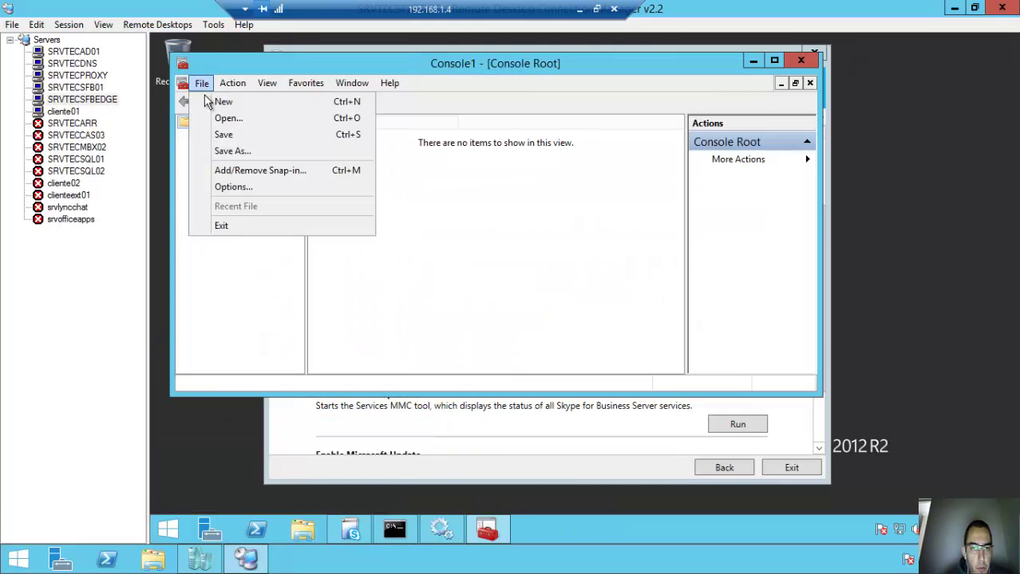
{"action": "left_click", "coordinate": [246, 171]}
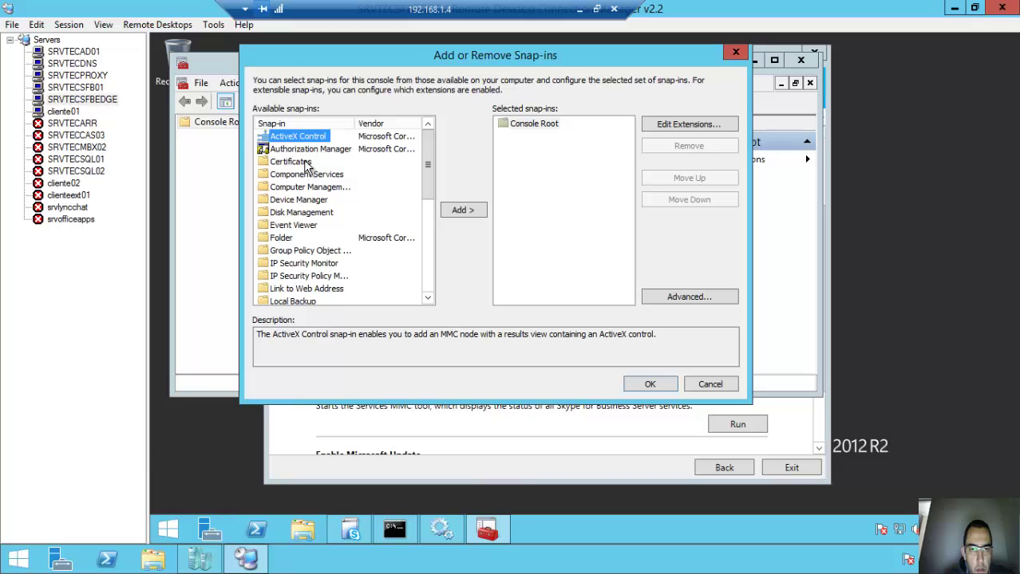
{"action": "left_click", "coordinate": [302, 162]}
{"action": "left_click", "coordinate": [459, 211]}
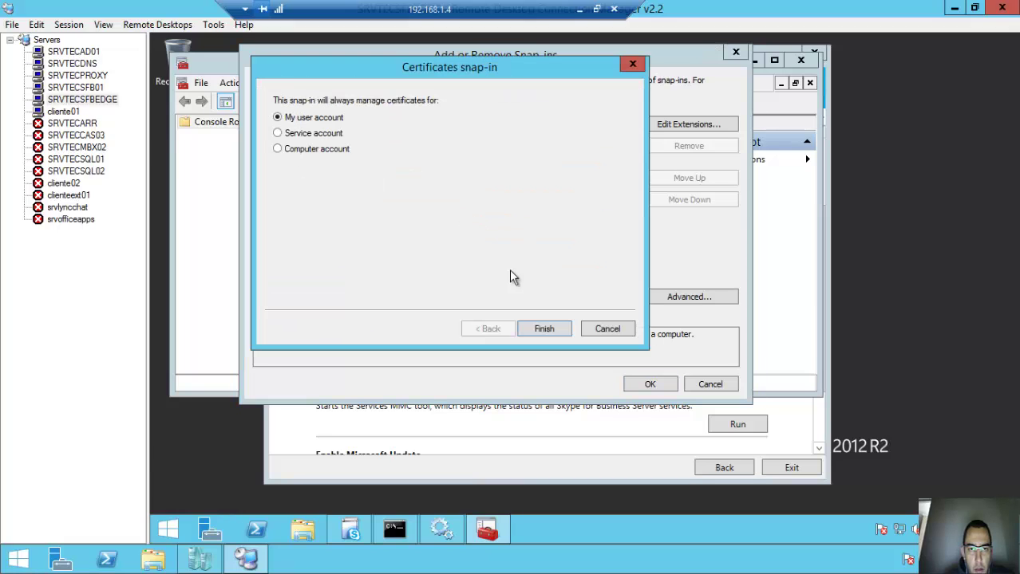
{"action": "left_click", "coordinate": [286, 150]}
{"action": "left_click", "coordinate": [544, 329]}
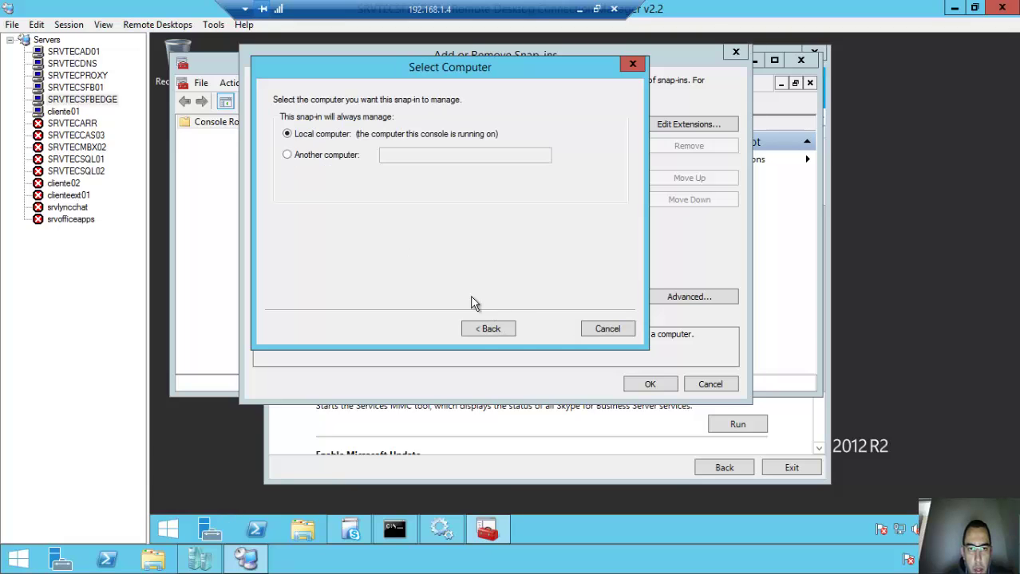
{"action": "left_click", "coordinate": [546, 335]}
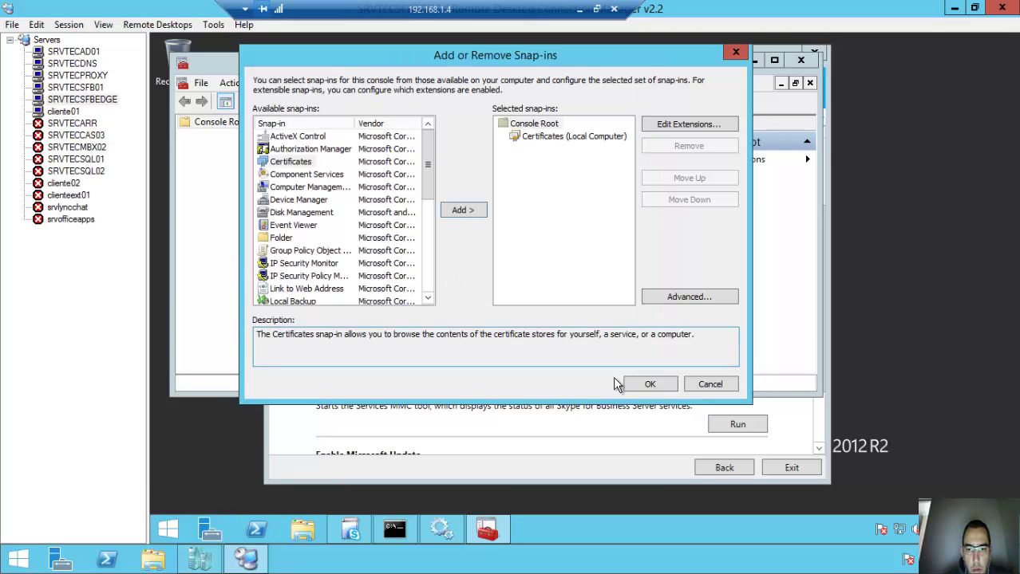
{"action": "left_click", "coordinate": [643, 385]}
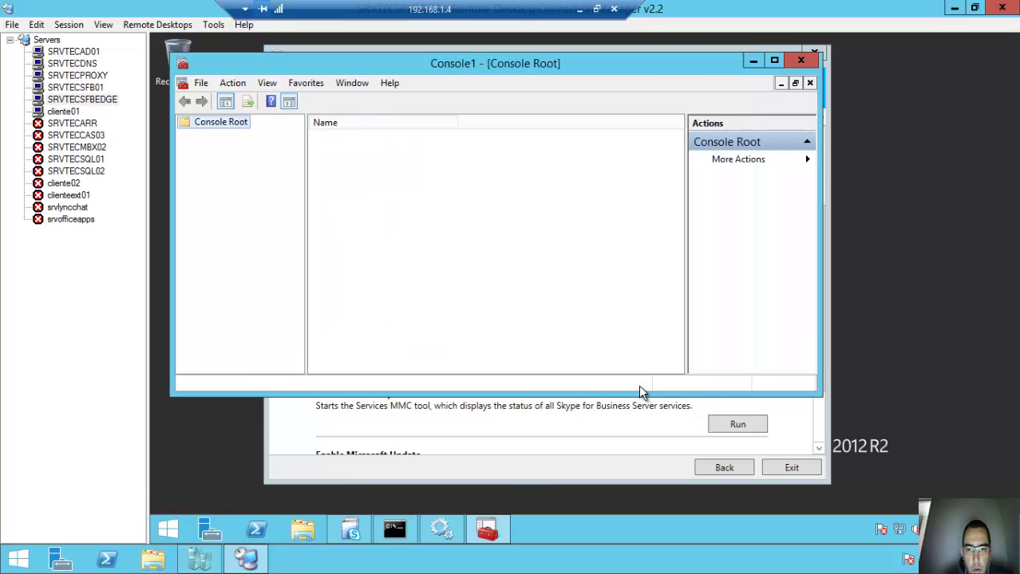
- Maximize the console, widen its tree and open the Certificates folder under Trusted Root Certification Authorities
{"action": "double_click", "coordinate": [318, 67]}
{"action": "left_click", "coordinate": [160, 111]}
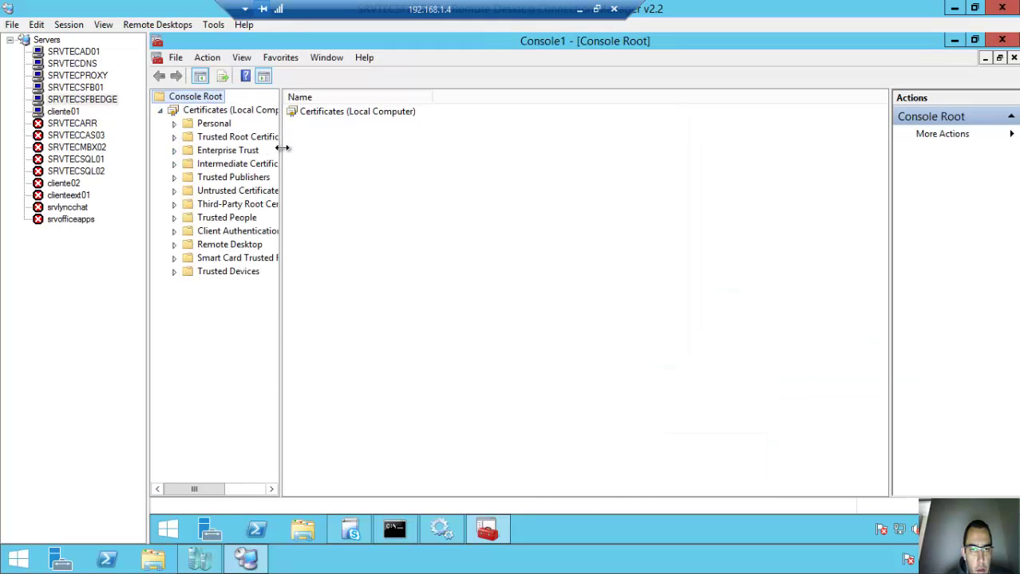
{"action": "left_click_drag", "start_coordinate": [281, 146], "coordinate": [327, 148]}
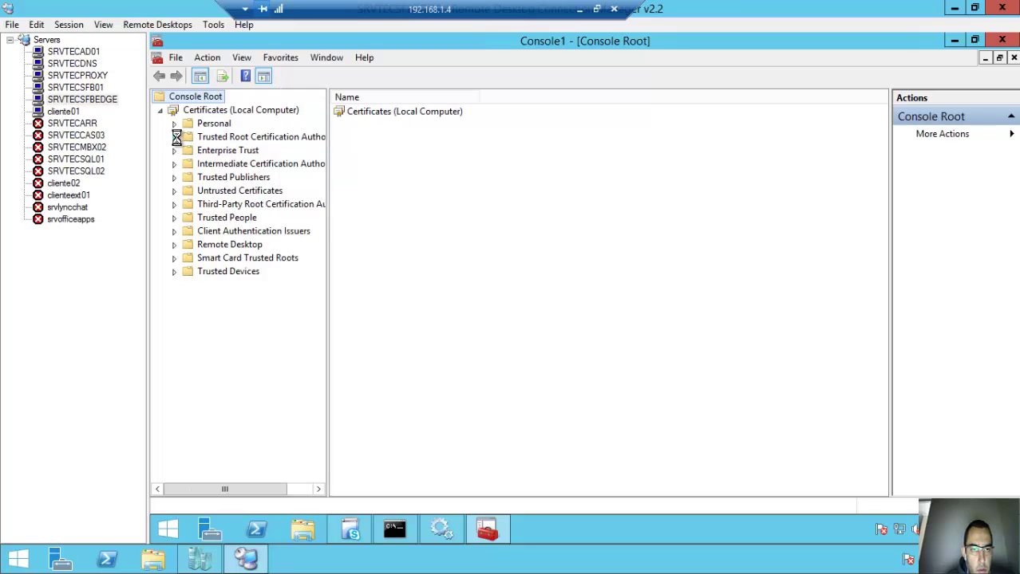
{"action": "left_click", "coordinate": [174, 137]}
{"action": "left_click", "coordinate": [226, 152]}
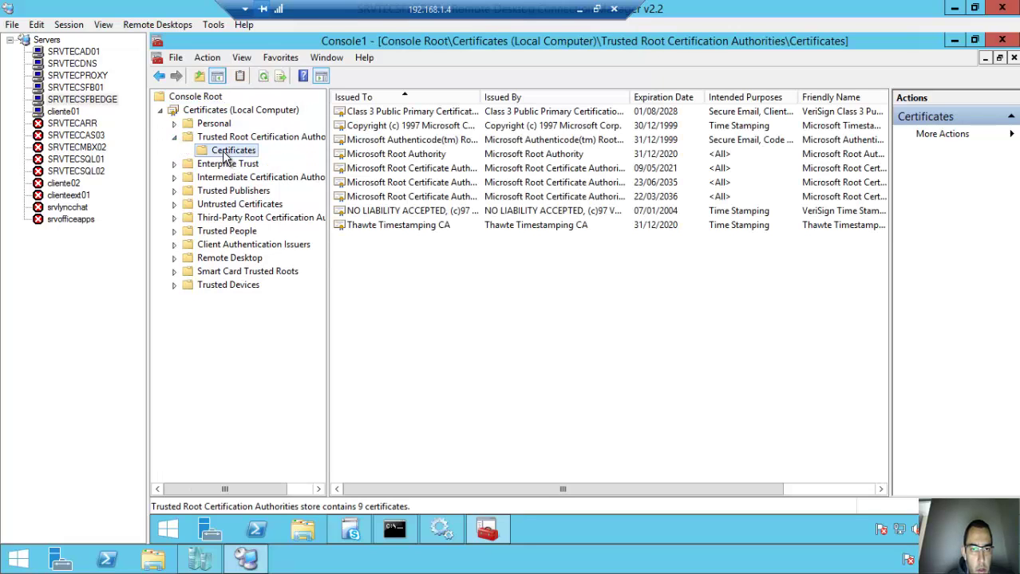
- Start a certificate import into this store and choose the CA certificate from the Local Disk (C:) root as the file
{"action": "right_click", "coordinate": [420, 308]}
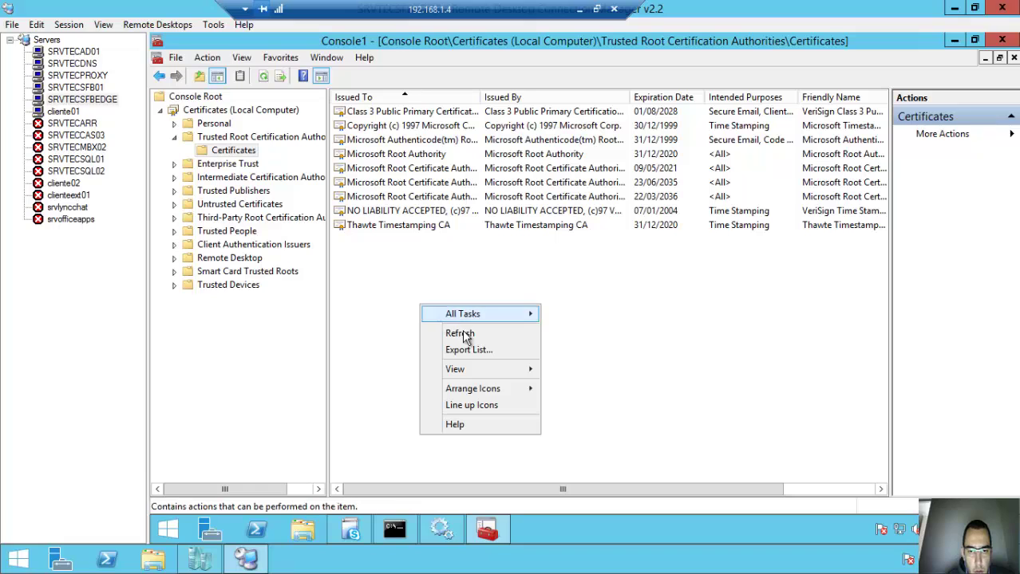
{"action": "mouse_move", "coordinate": [470, 313]}
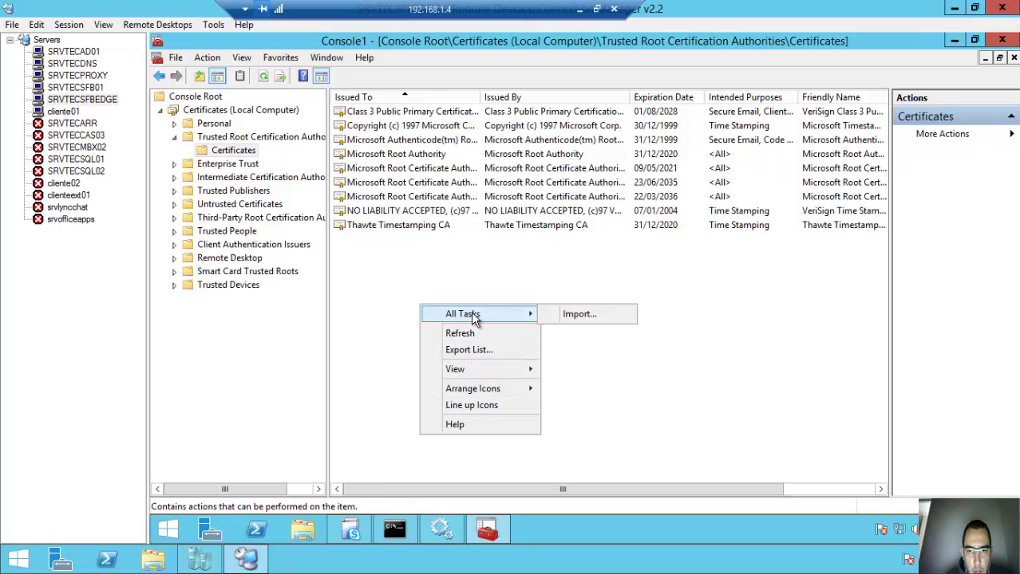
{"action": "left_click", "coordinate": [565, 314]}
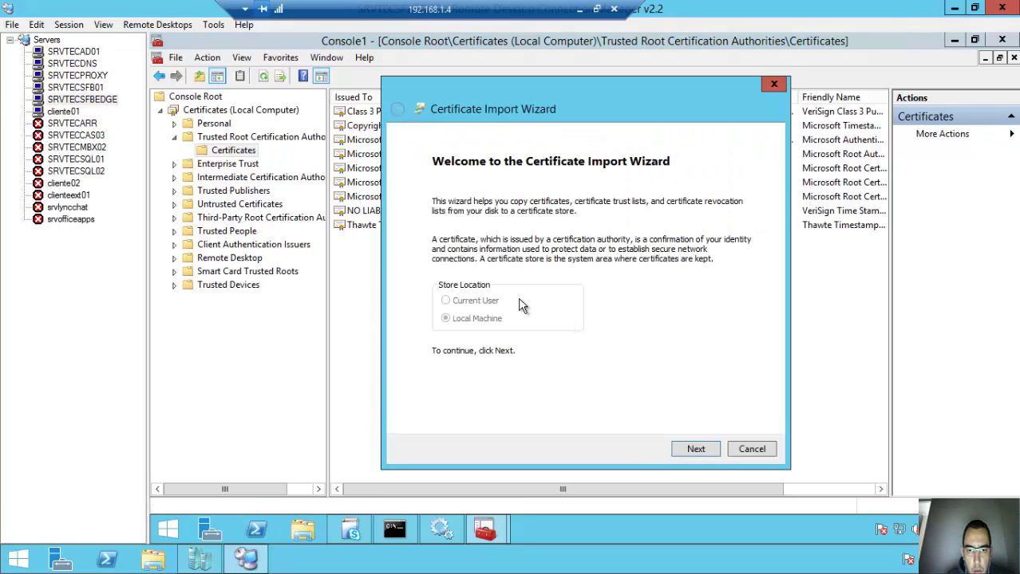
{"action": "left_click", "coordinate": [695, 449]}
{"action": "left_click", "coordinate": [717, 226]}
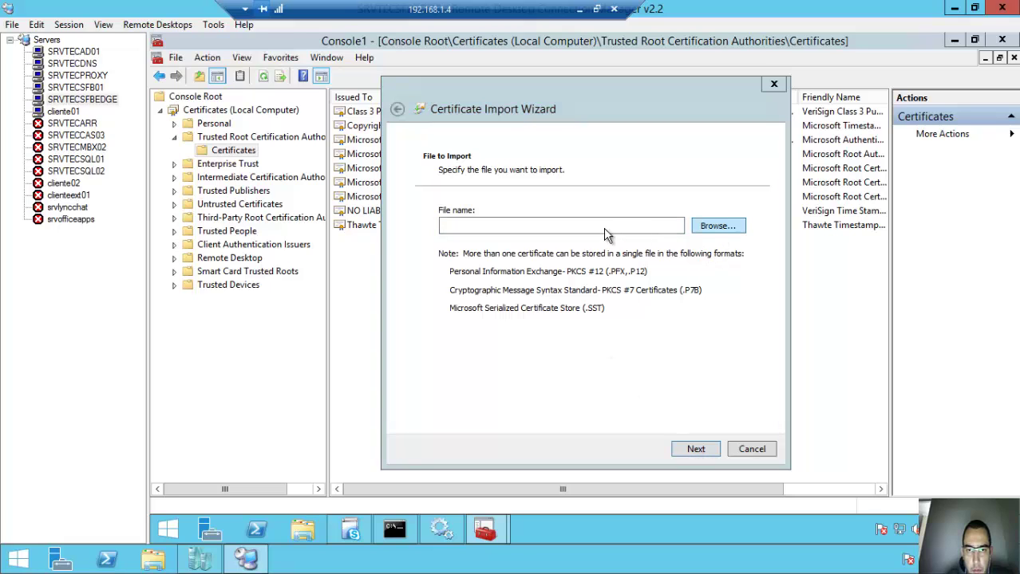
{"action": "left_click", "coordinate": [451, 204]}
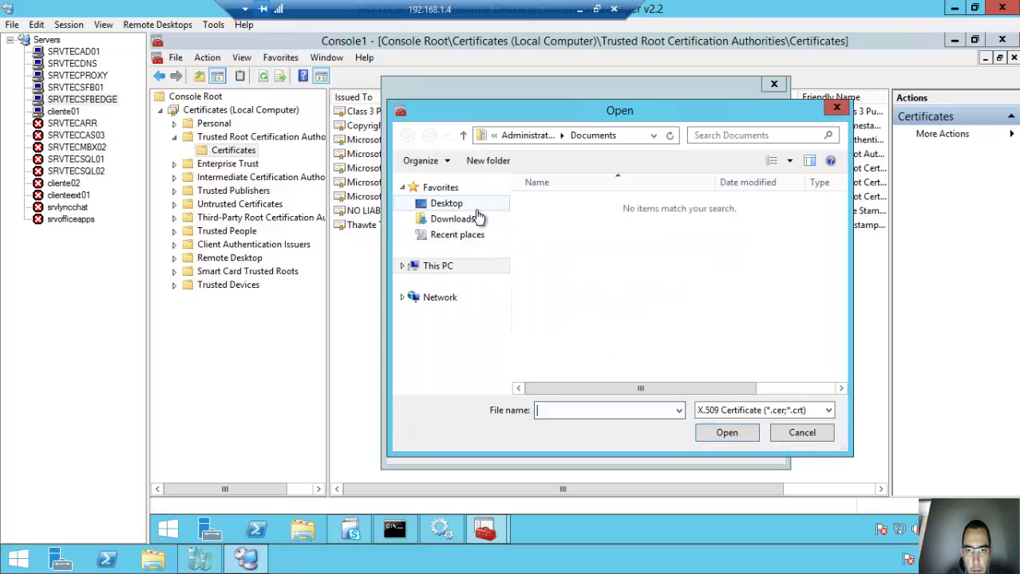
{"action": "left_click", "coordinate": [439, 267]}
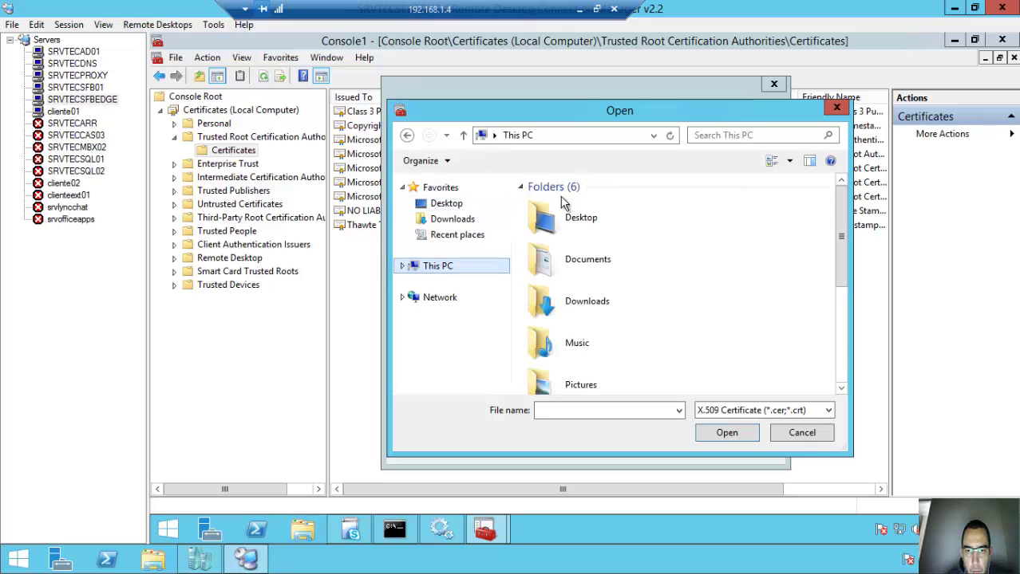
{"action": "scroll", "coordinate": [686, 239], "scroll_direction": "down", "scroll_amount": 5}
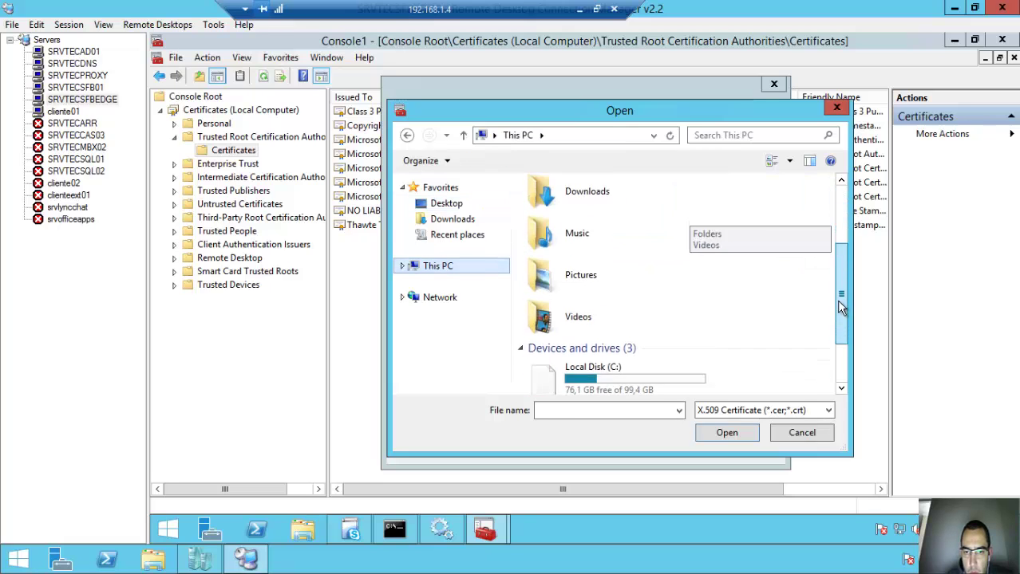
{"action": "double_click", "coordinate": [580, 319]}
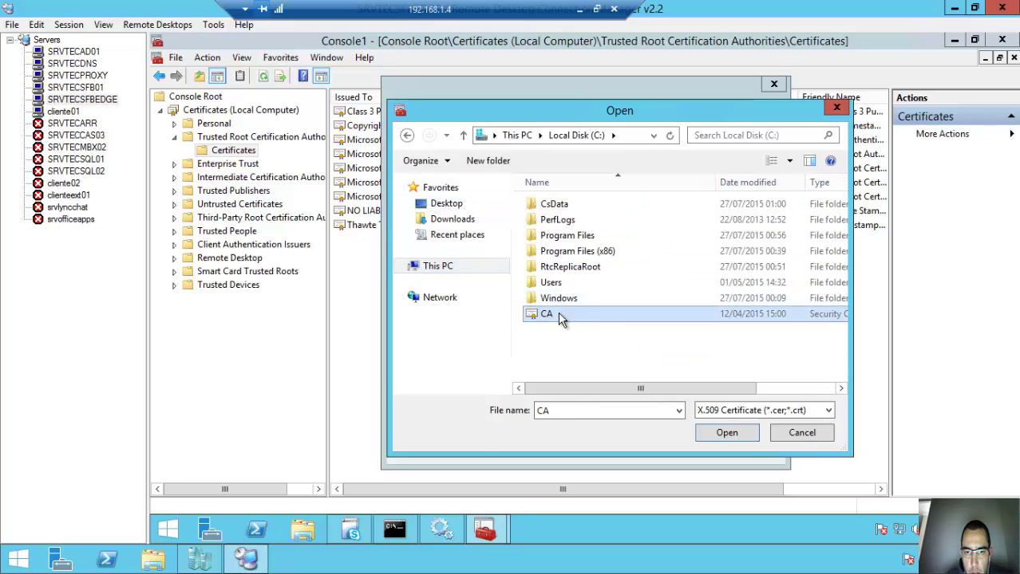
{"action": "double_click", "coordinate": [559, 313]}
- Complete the certificate import, placing the certificate in the Trusted Root Certification Authorities store
{"action": "left_click", "coordinate": [695, 446]}
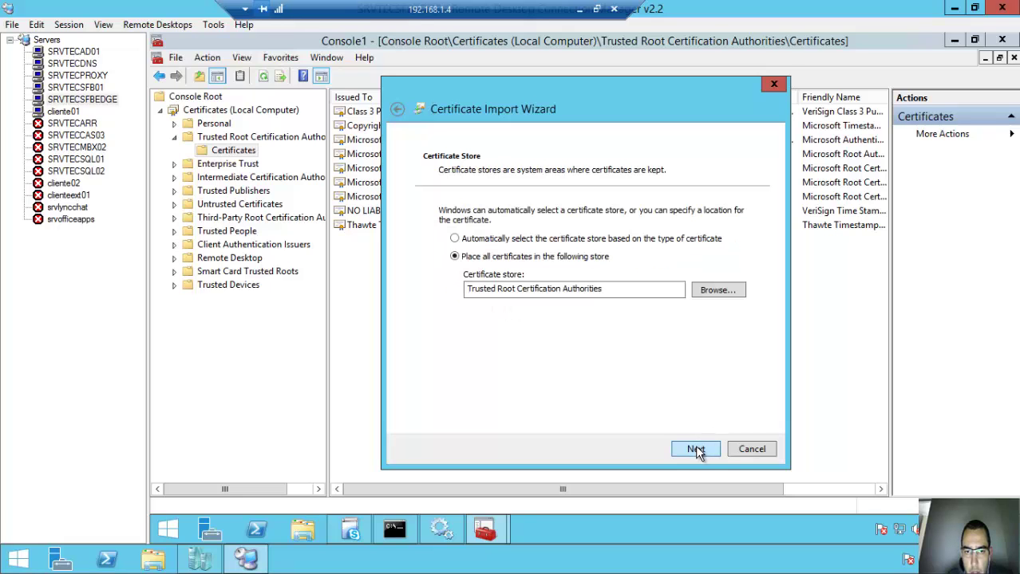
{"action": "left_click", "coordinate": [695, 449]}
{"action": "left_click", "coordinate": [695, 449]}
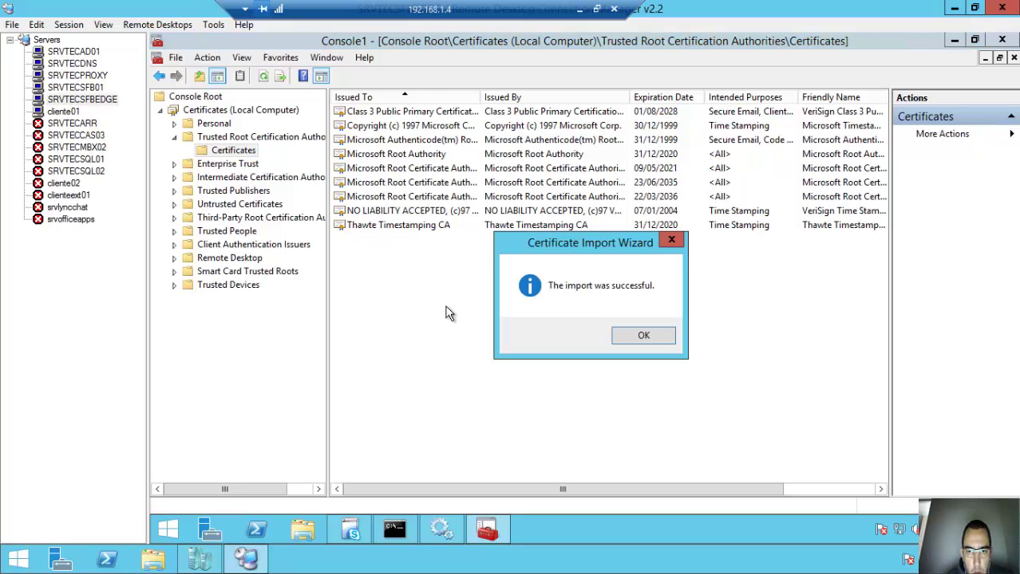
{"action": "left_click", "coordinate": [643, 336]}
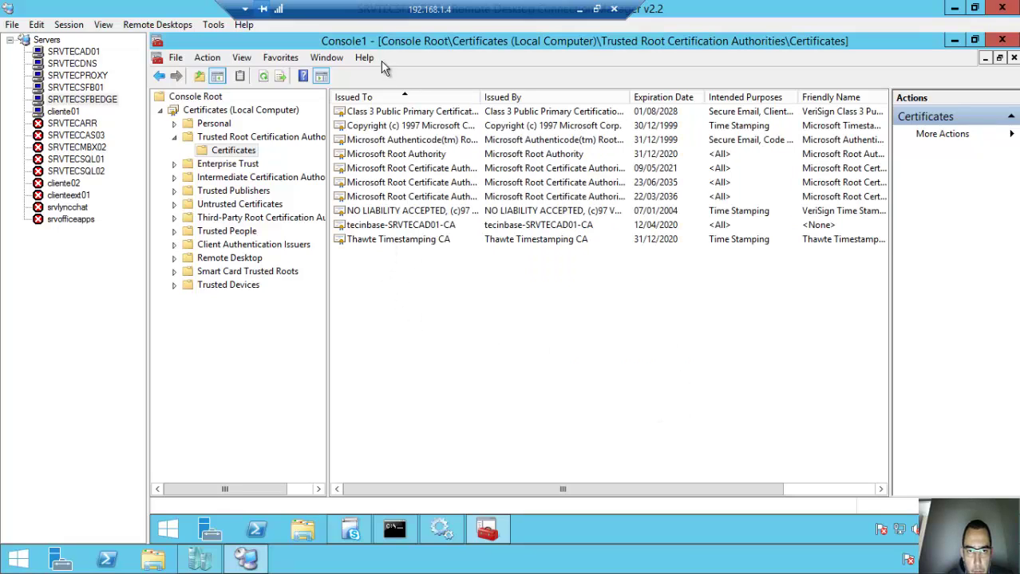
- Examine the general information and certification path of the tecinbase-SRVTECAD01-CA certificate, close it and minimize the console
{"action": "left_click", "coordinate": [378, 227]}
{"action": "double_click", "coordinate": [377, 225]}
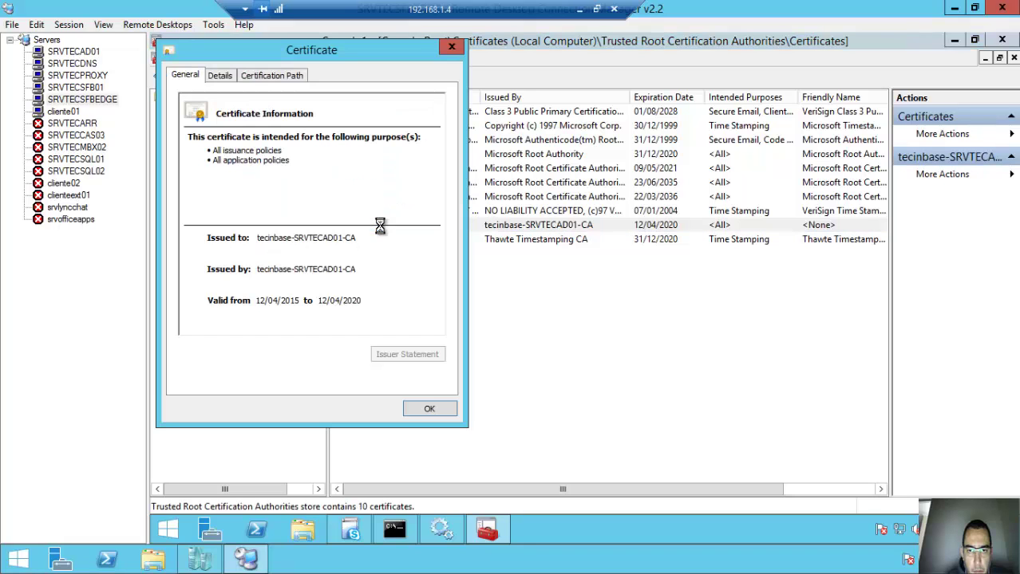
{"action": "left_click", "coordinate": [231, 79]}
{"action": "left_click", "coordinate": [257, 80]}
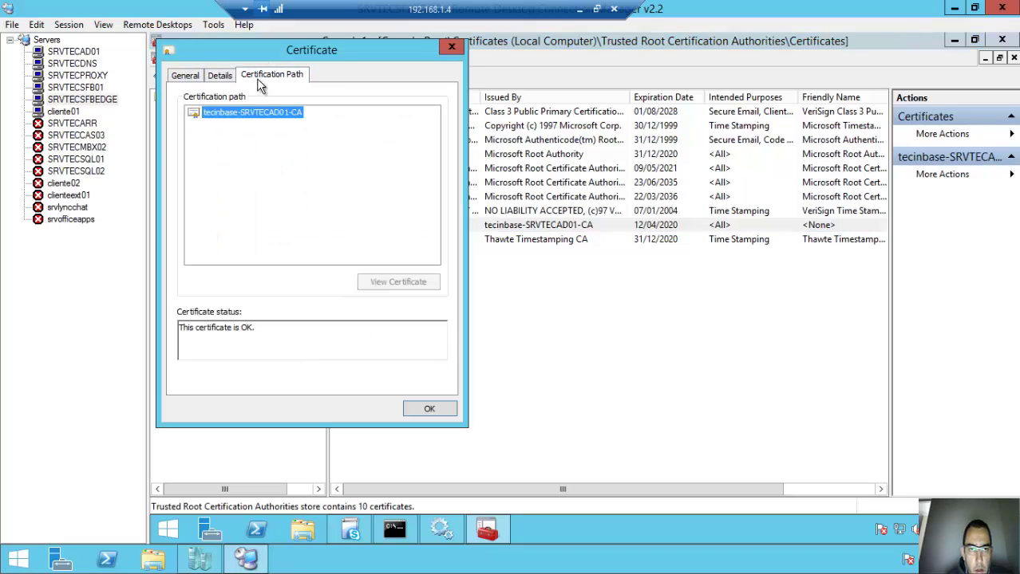
{"action": "left_click", "coordinate": [266, 83]}
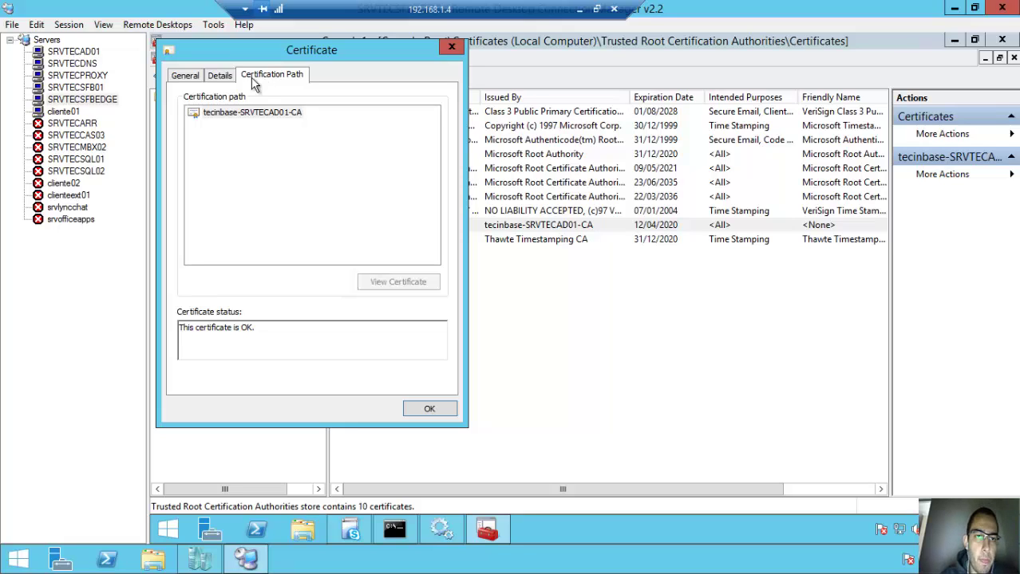
{"action": "left_click", "coordinate": [259, 115]}
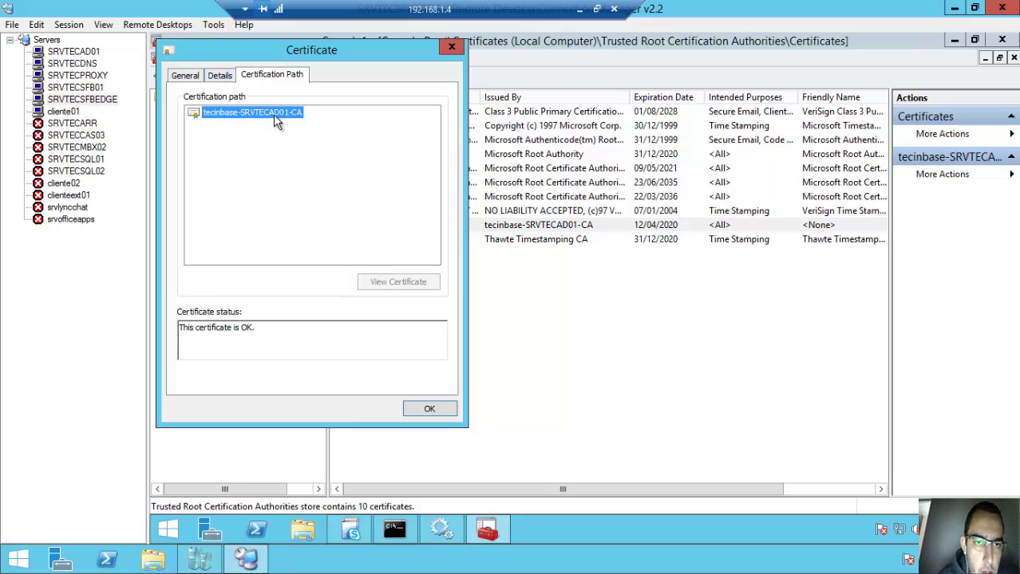
{"action": "left_click", "coordinate": [455, 49]}
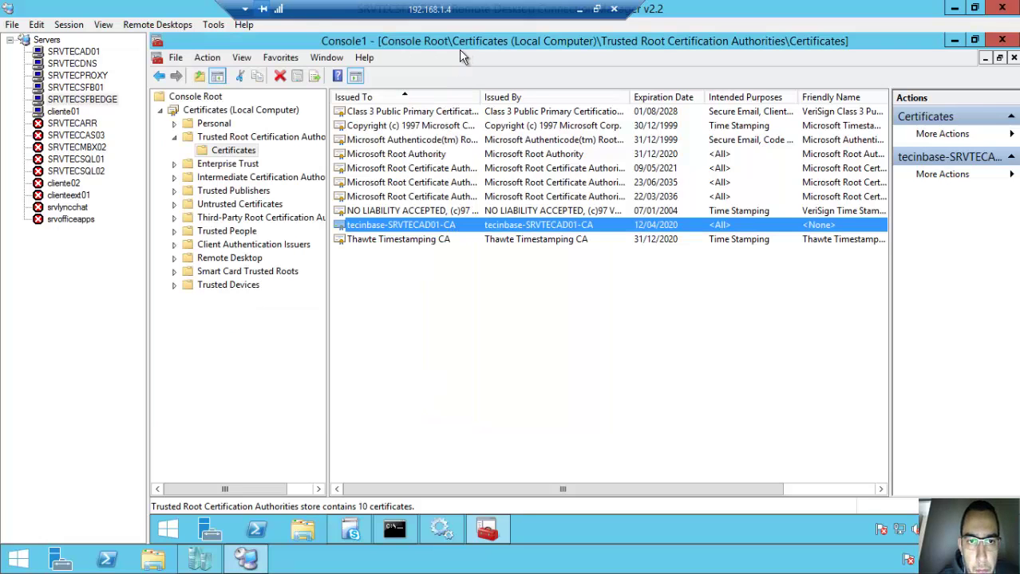
{"action": "left_click", "coordinate": [88, 99]}
{"action": "left_click", "coordinate": [954, 41]}
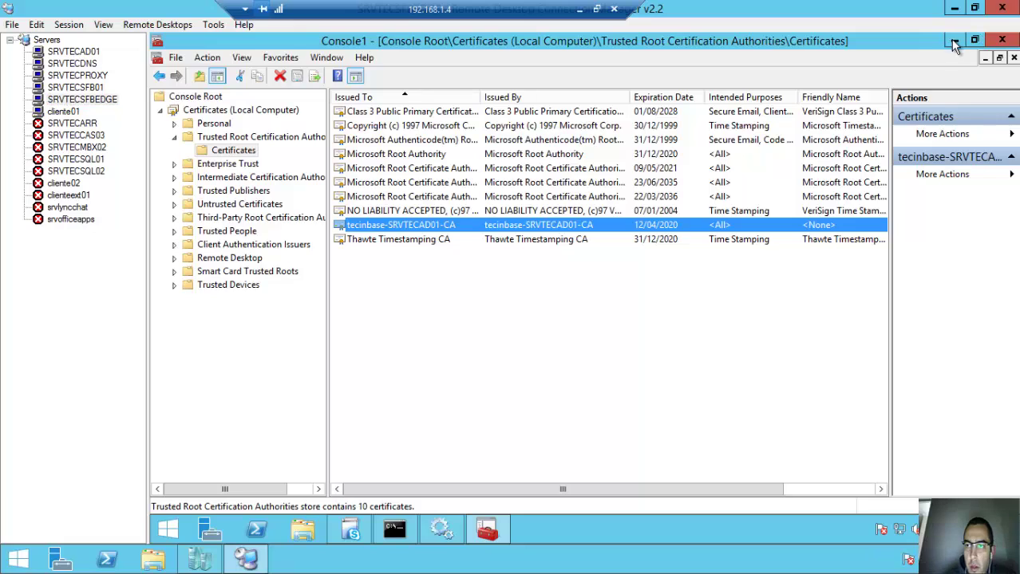
- Switch to the SRVTECSFB01 session and open an empty management console there by running mmc
{"action": "left_click", "coordinate": [75, 87]}
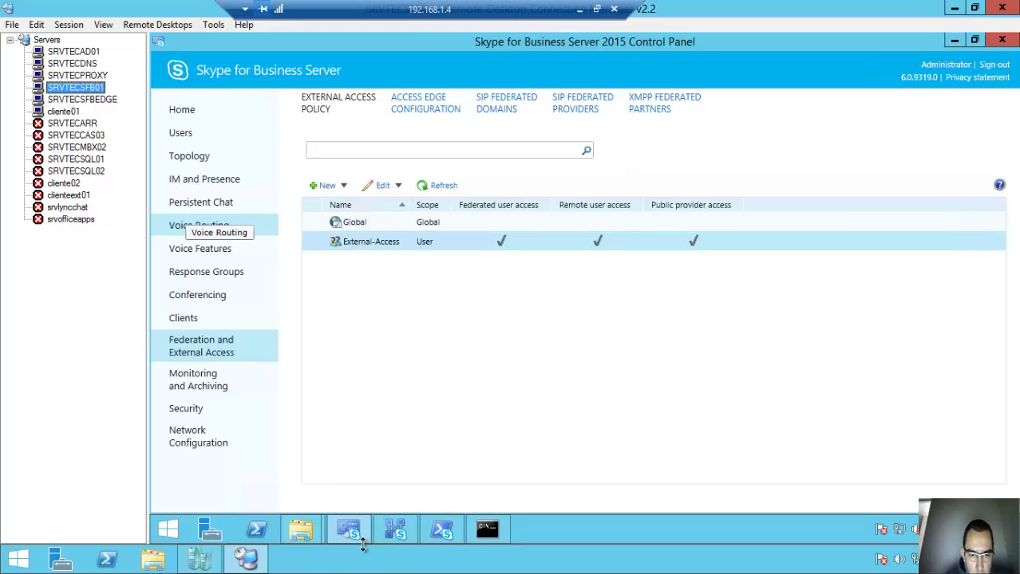
{"action": "left_click", "coordinate": [170, 530]}
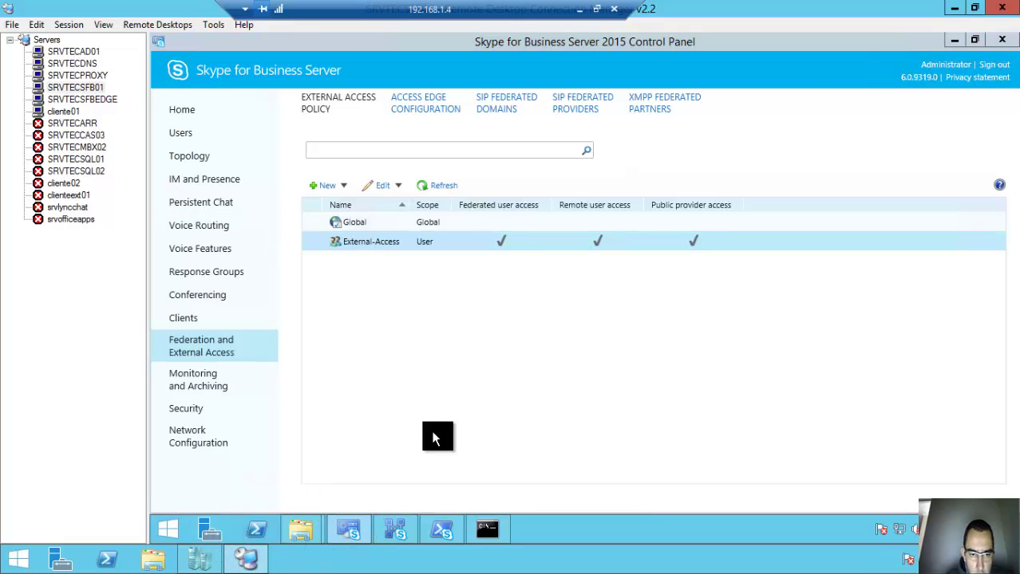
{"action": "left_click", "coordinate": [167, 530]}
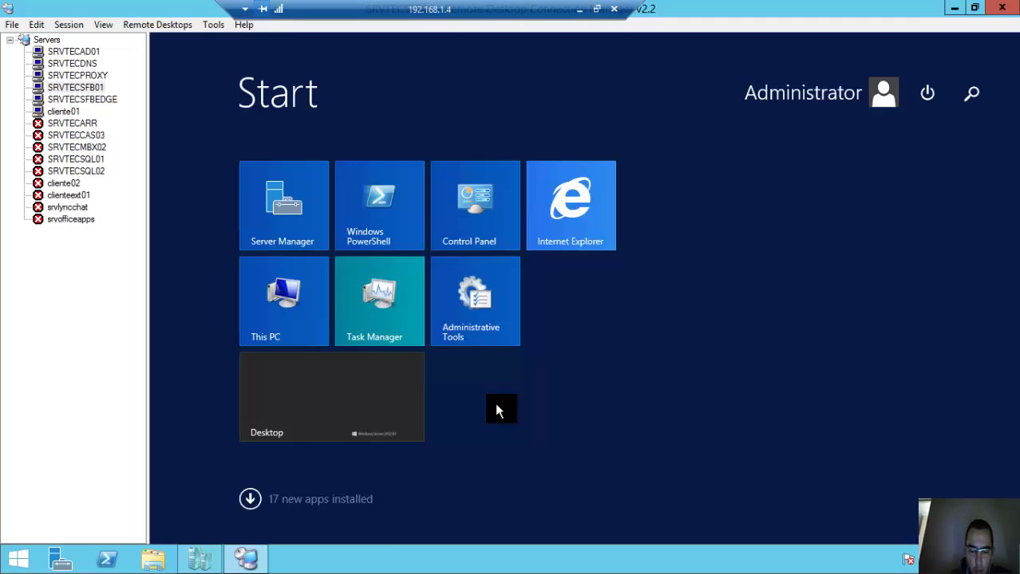
{"action": "type", "text": "mmc"}
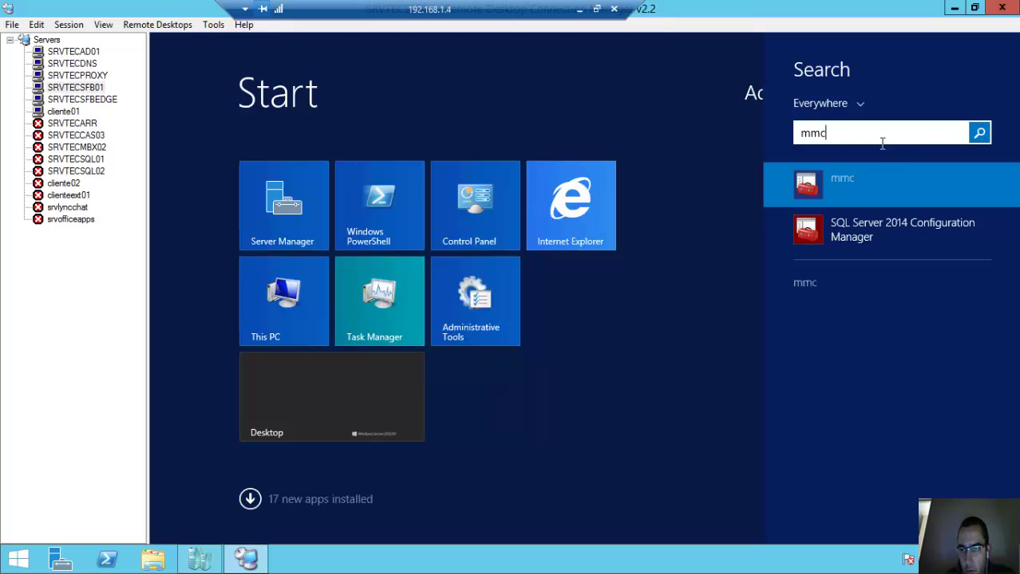
{"action": "left_click", "coordinate": [844, 188]}
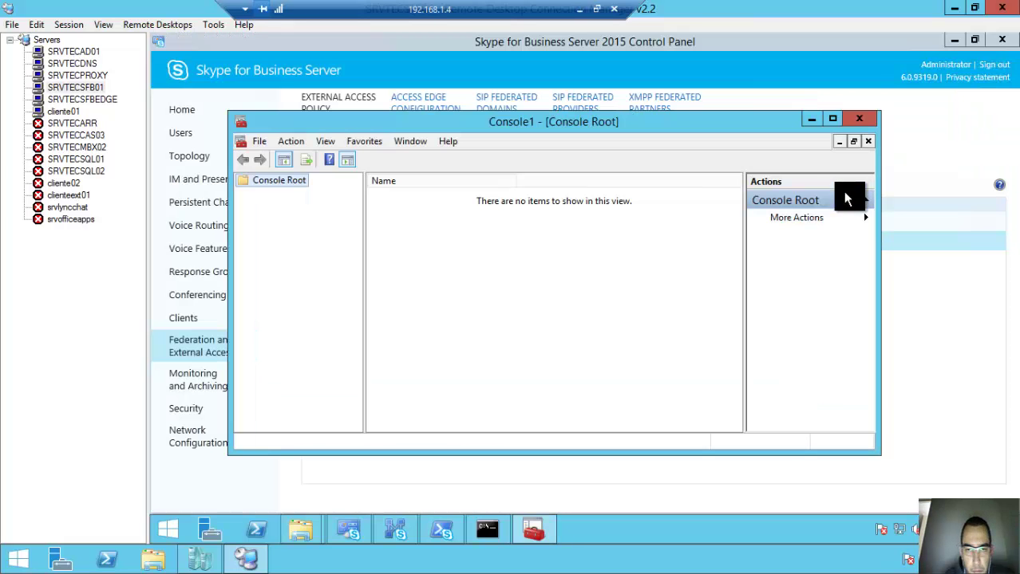
- Add the Certificates snap-in to the console, managing the computer account of the local computer
{"action": "left_click", "coordinate": [260, 141]}
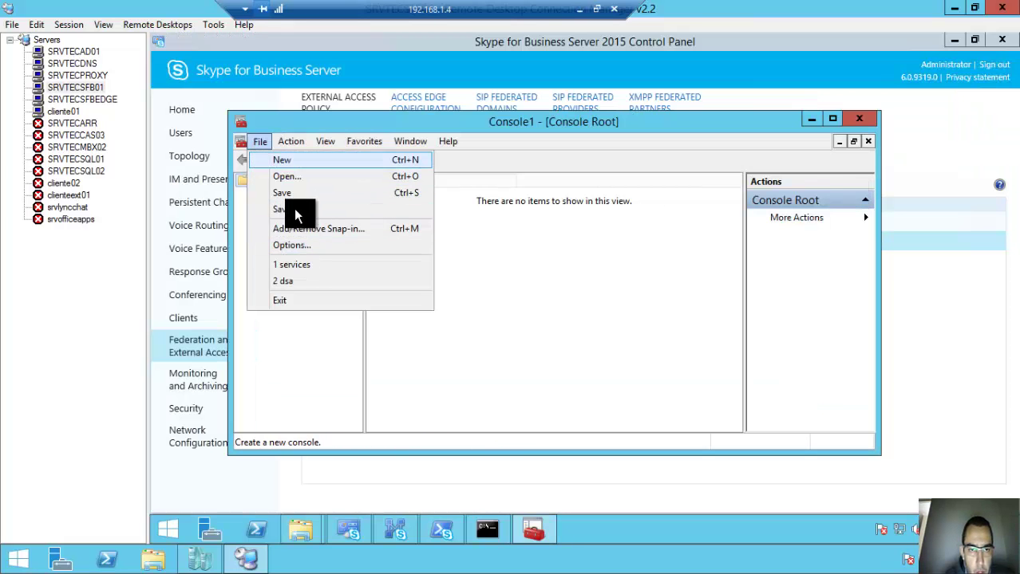
{"action": "left_click", "coordinate": [294, 229]}
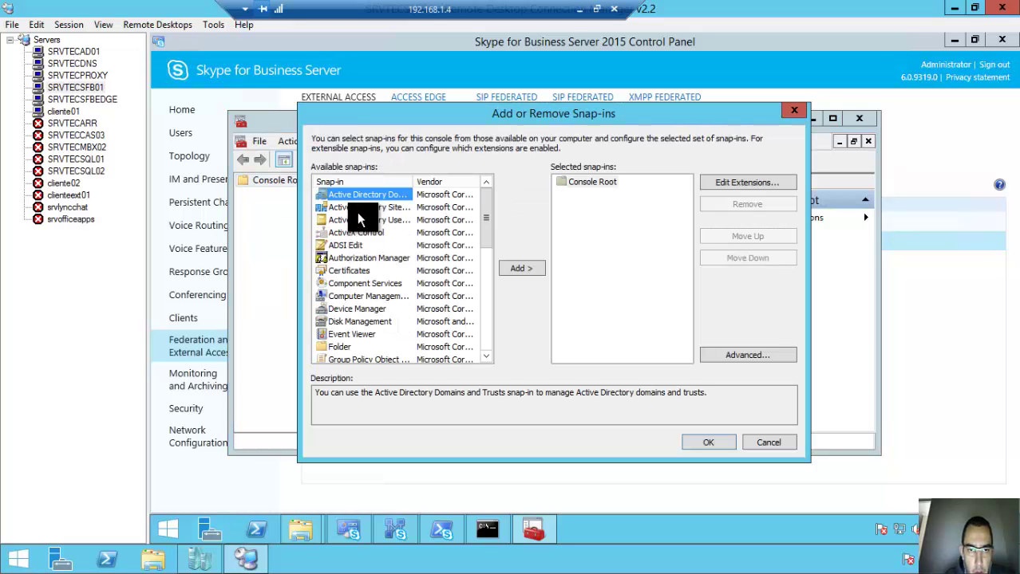
{"action": "double_click", "coordinate": [351, 271]}
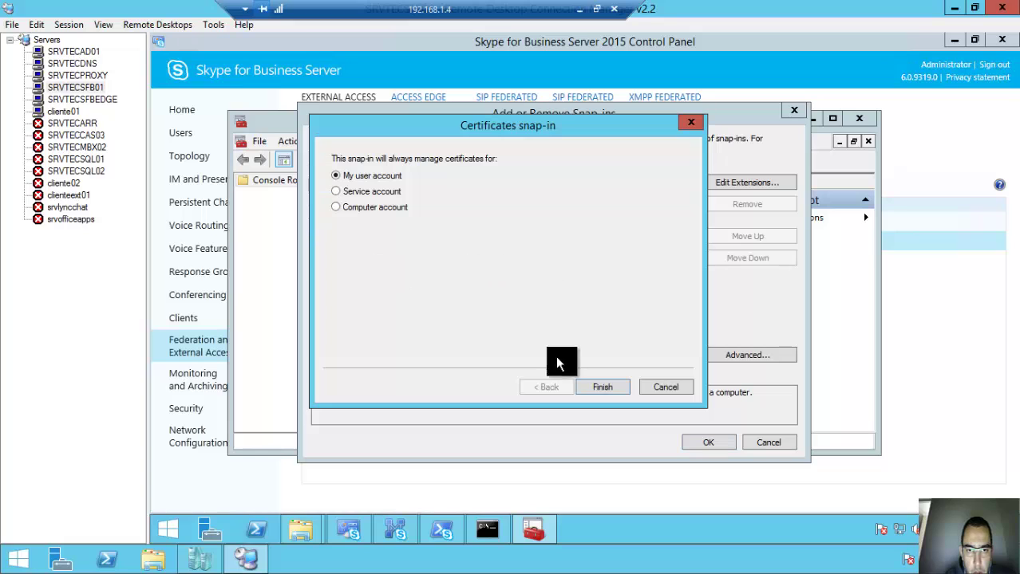
{"action": "left_click", "coordinate": [336, 206]}
{"action": "left_click", "coordinate": [600, 386]}
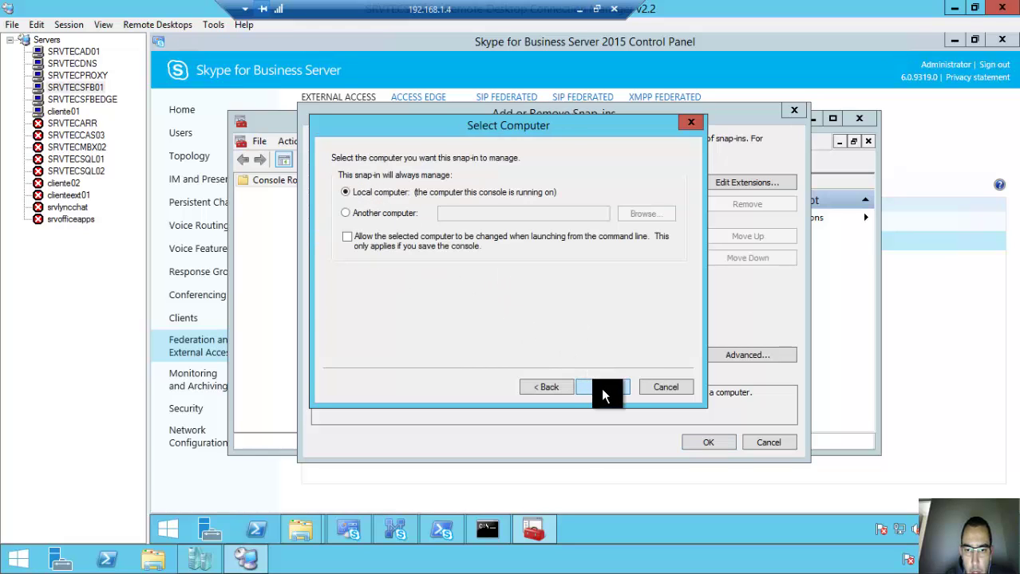
{"action": "left_click", "coordinate": [602, 388]}
{"action": "left_click", "coordinate": [728, 445]}
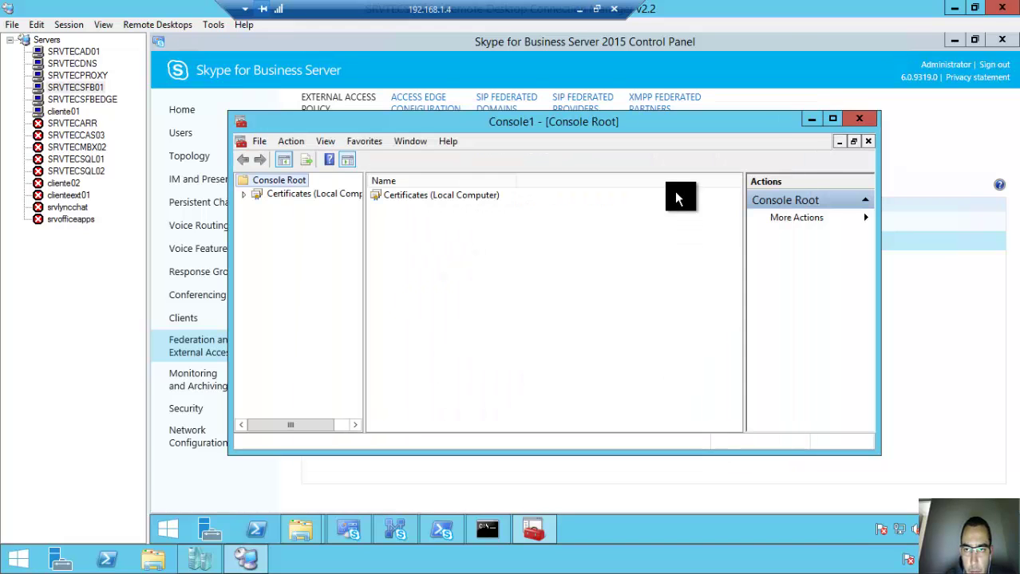
- Maximize the console and open the certificates in the local computer's Personal store, selecting the srvteclync01.tecinbase.com.br certificate
{"action": "left_click", "coordinate": [831, 115]}
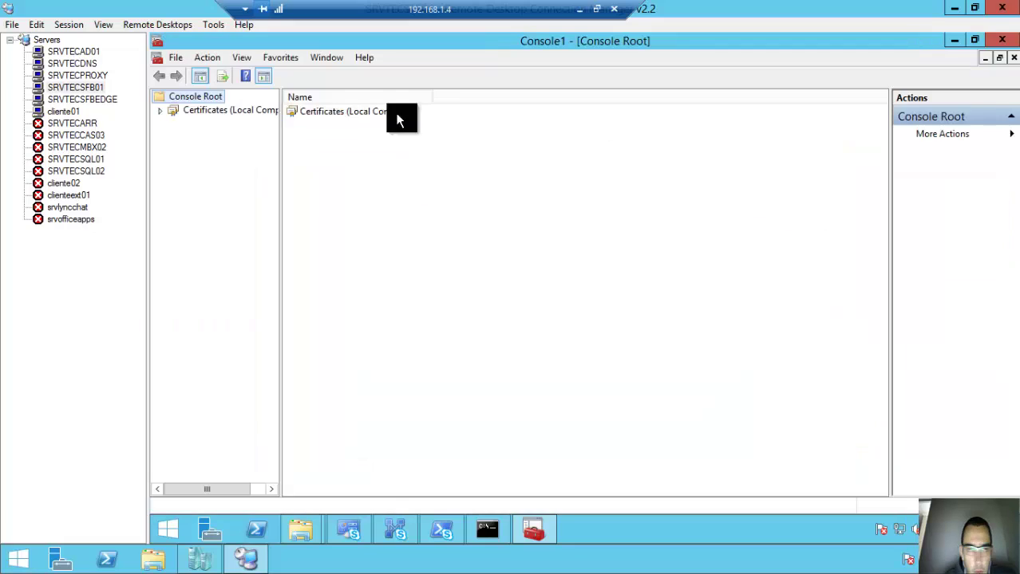
{"action": "left_click", "coordinate": [161, 110]}
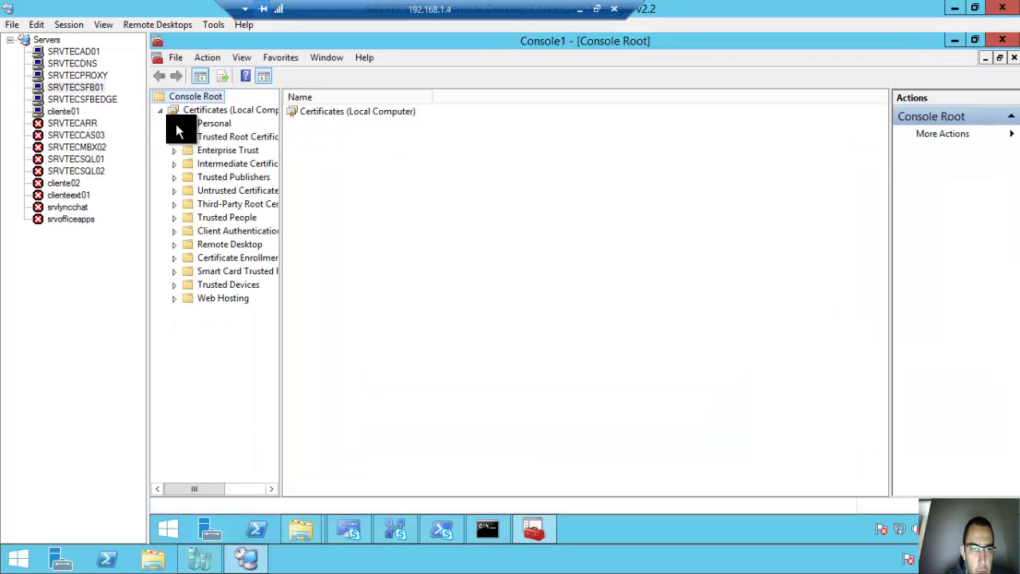
{"action": "left_click", "coordinate": [175, 124]}
{"action": "left_click", "coordinate": [227, 137]}
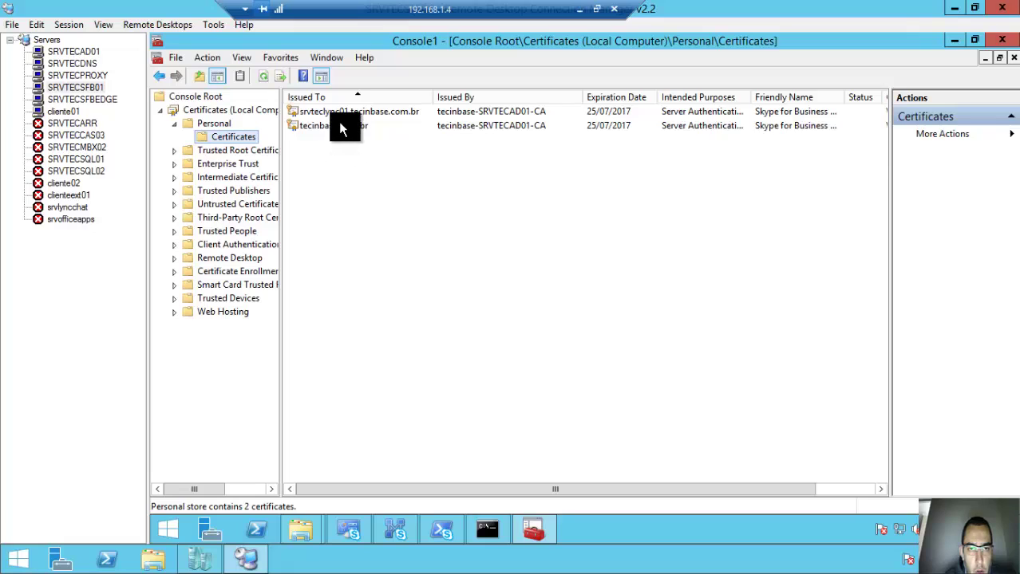
{"action": "left_click", "coordinate": [338, 125]}
{"action": "left_click", "coordinate": [341, 111]}
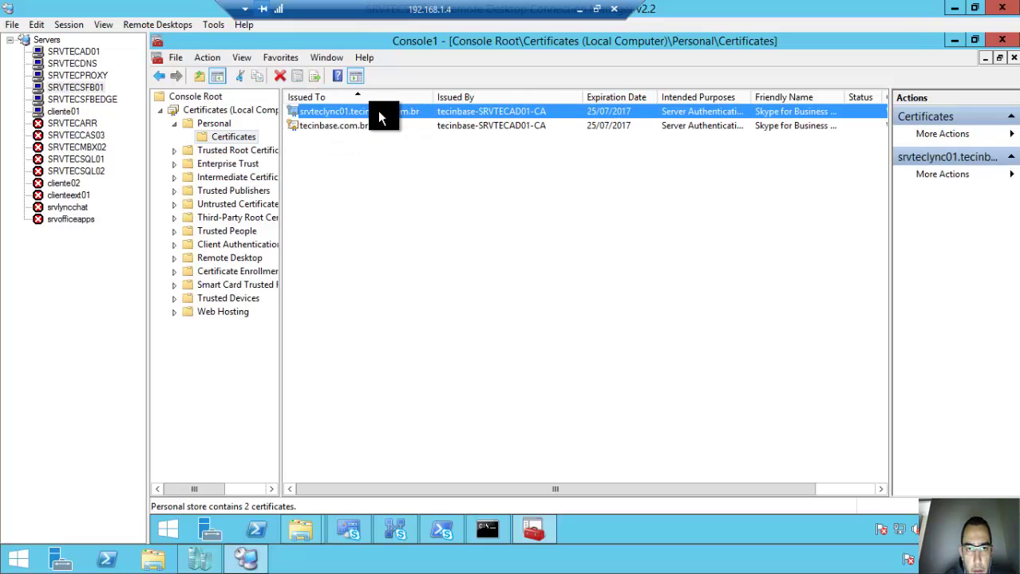
- Examine the Subject Alternative Name entries in the details of the srvteclync01.tecinbase.com.br certificate, and close it
{"action": "double_click", "coordinate": [377, 110]}
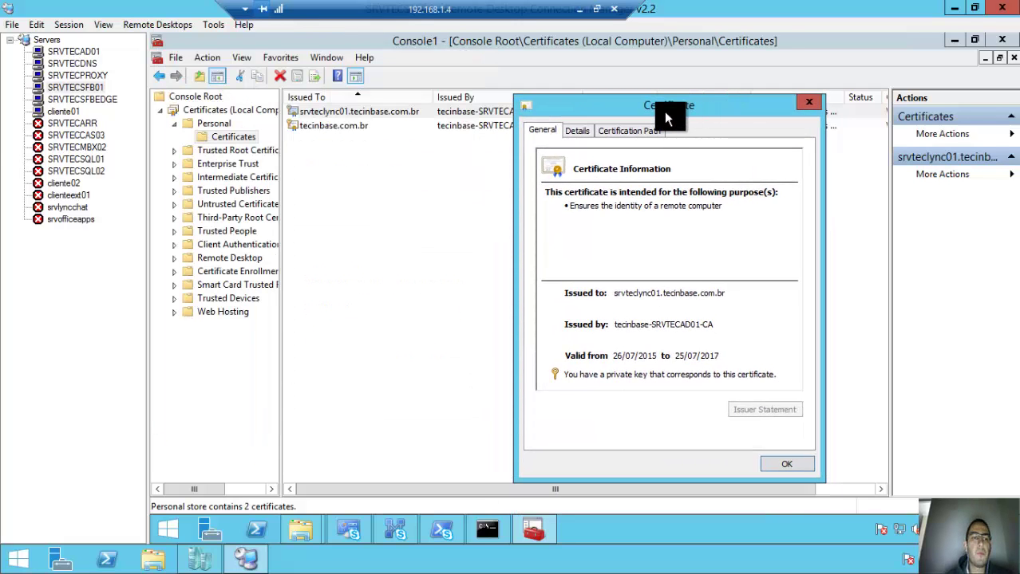
{"action": "left_click", "coordinate": [586, 134]}
{"action": "left_click", "coordinate": [582, 254]}
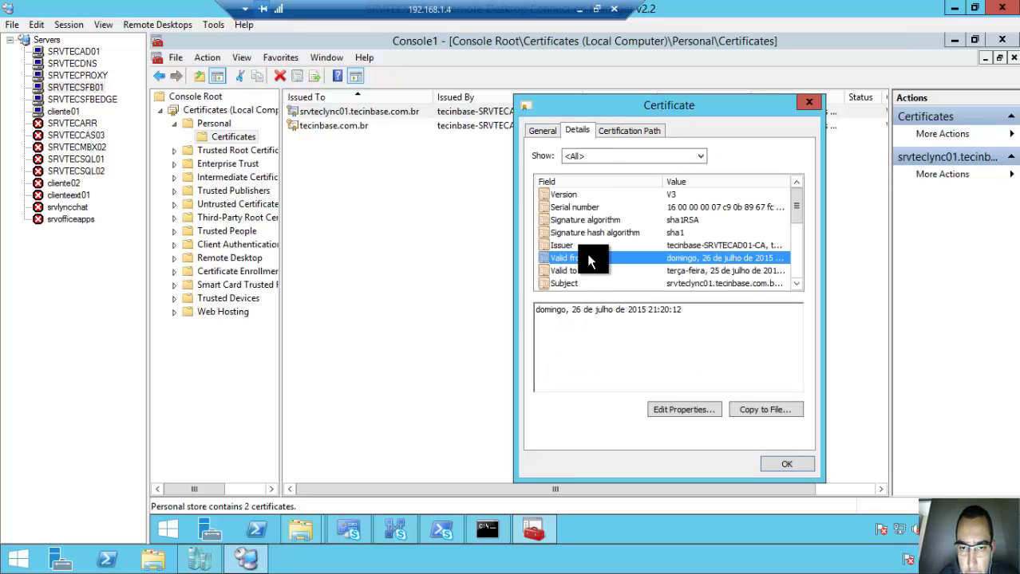
{"action": "scroll", "coordinate": [588, 255], "scroll_direction": "down", "scroll_amount": 3}
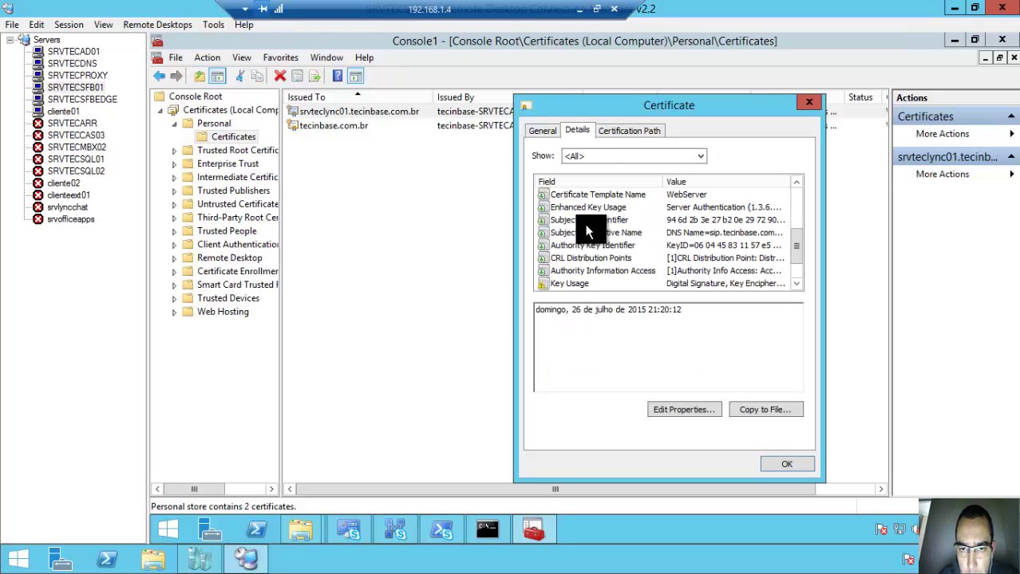
{"action": "left_click", "coordinate": [590, 232]}
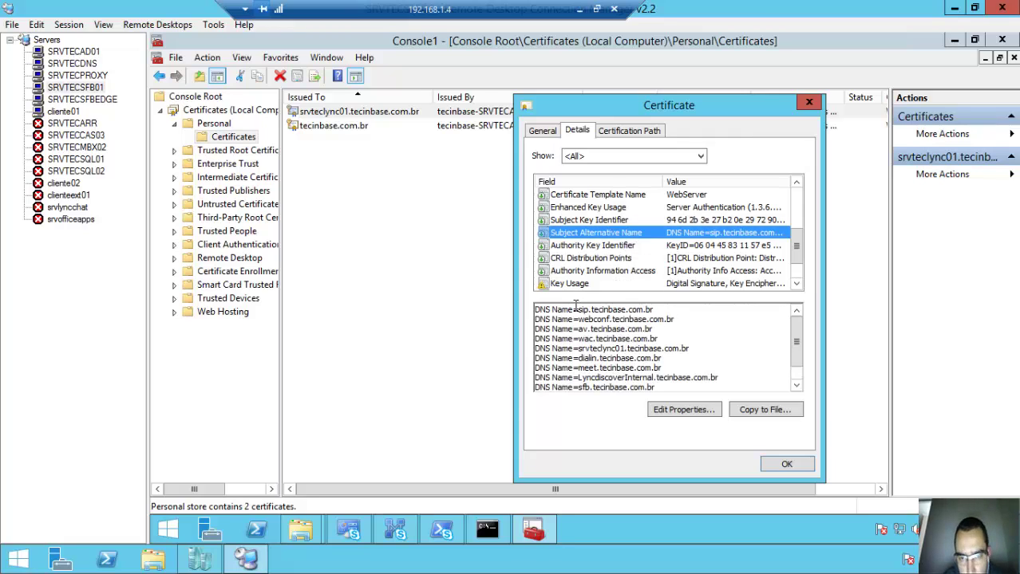
{"action": "left_click_drag", "start_coordinate": [579, 311], "coordinate": [655, 311]}
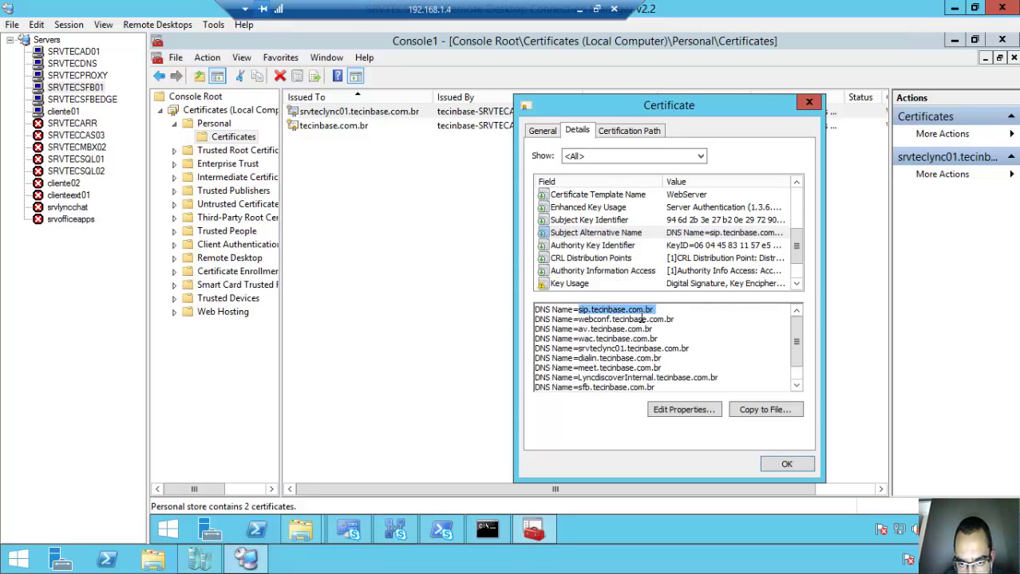
{"action": "left_click_drag", "start_coordinate": [578, 320], "coordinate": [677, 321]}
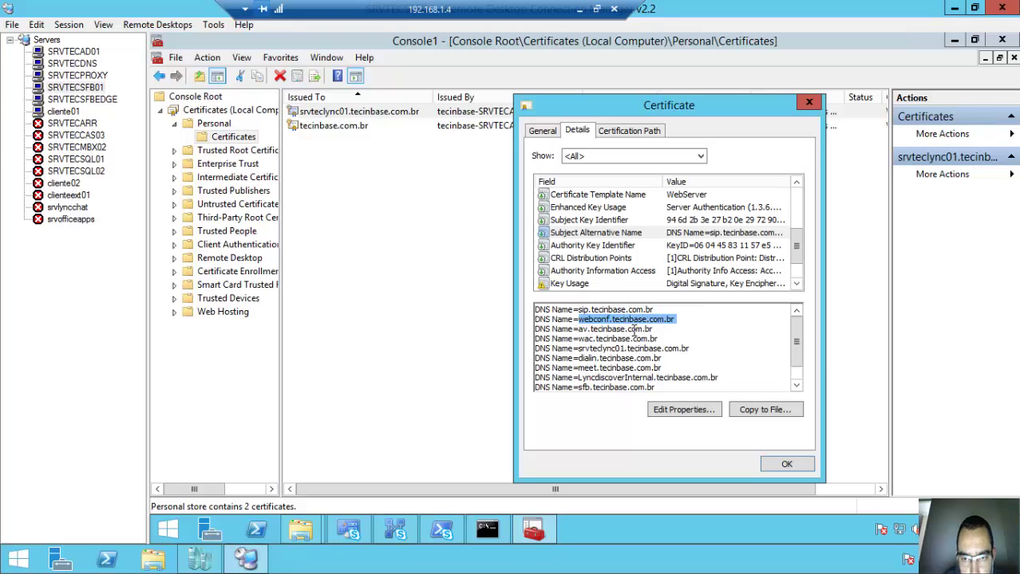
{"action": "left_click_drag", "start_coordinate": [657, 330], "coordinate": [537, 310]}
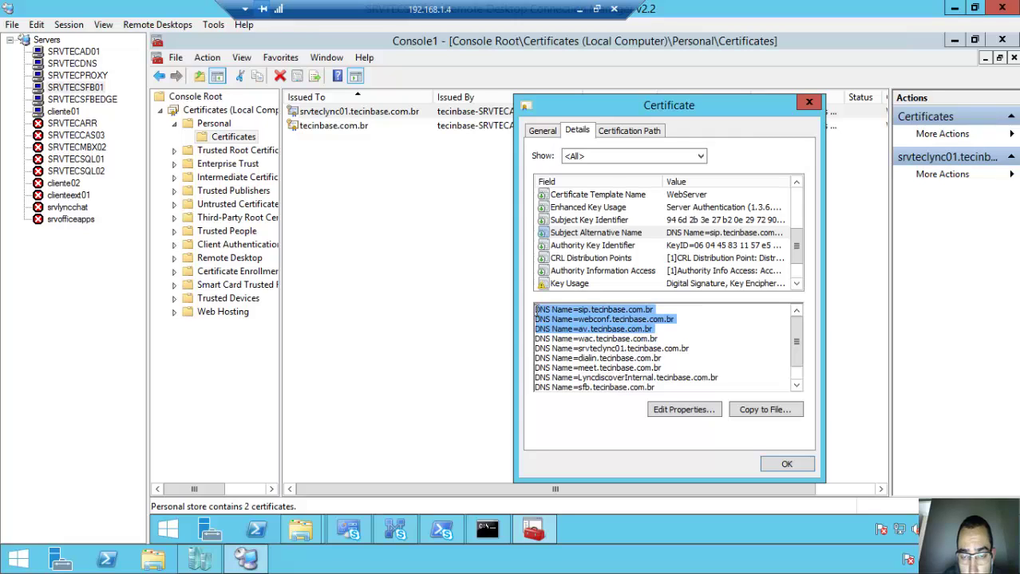
{"action": "left_click", "coordinate": [787, 462]}
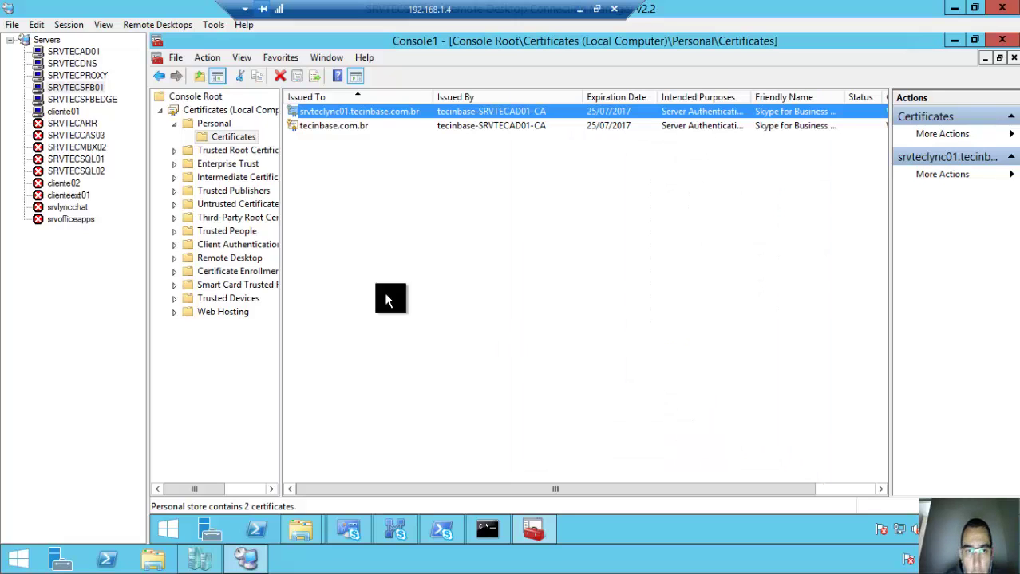
- Start exporting the srvteclync01.tecinbase.com.br certificate with its private key in PFX format, including all certificates in the certification path
{"action": "right_click", "coordinate": [325, 114]}
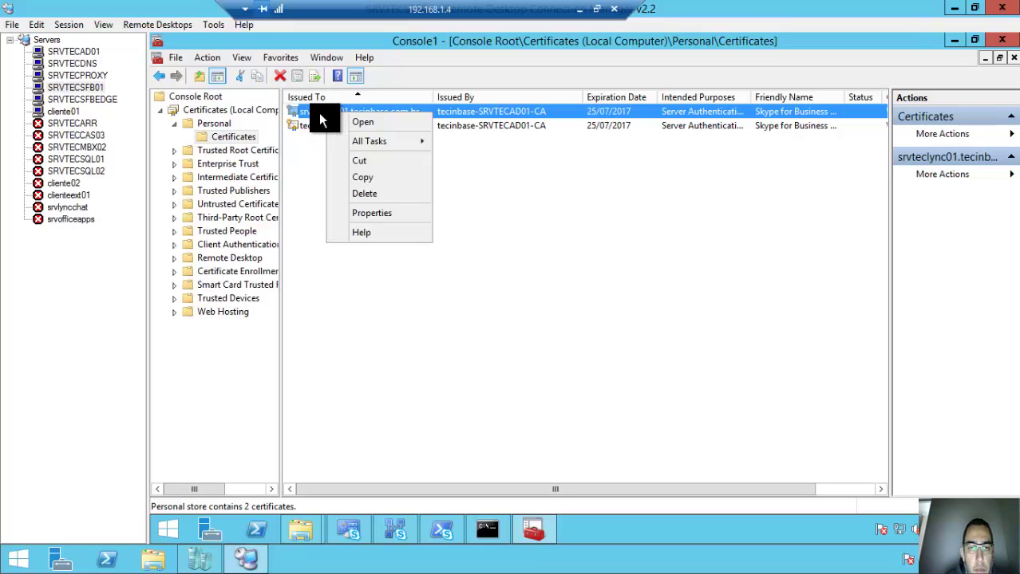
{"action": "left_click", "coordinate": [320, 114]}
{"action": "right_click", "coordinate": [320, 118]}
{"action": "mouse_move", "coordinate": [363, 149]}
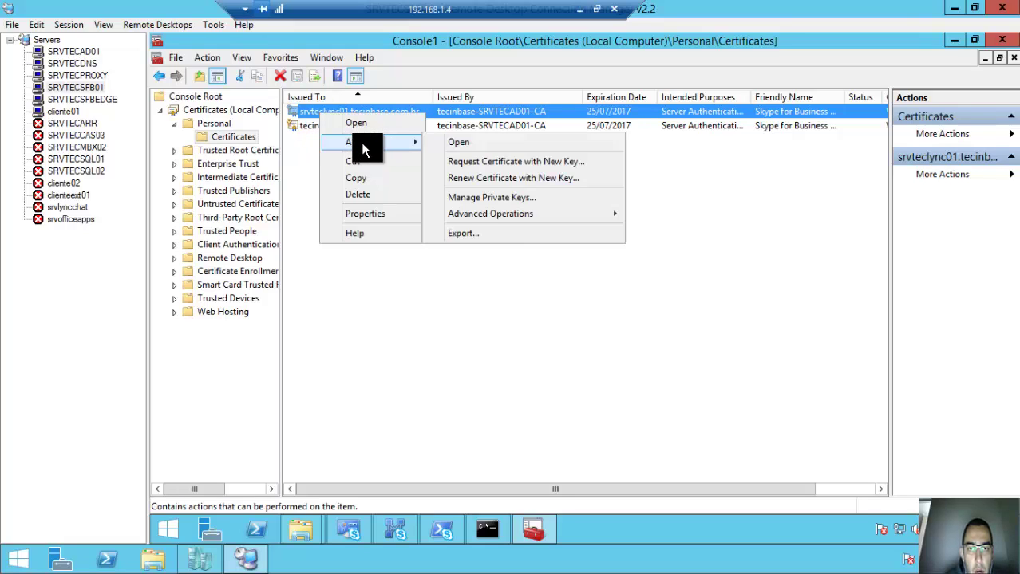
{"action": "left_click", "coordinate": [524, 236]}
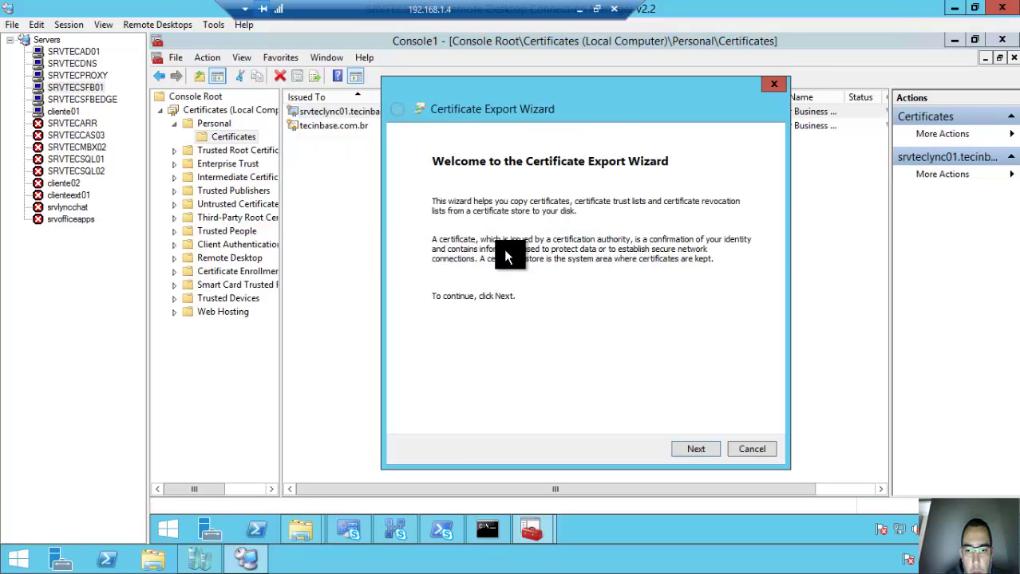
{"action": "left_click", "coordinate": [699, 449]}
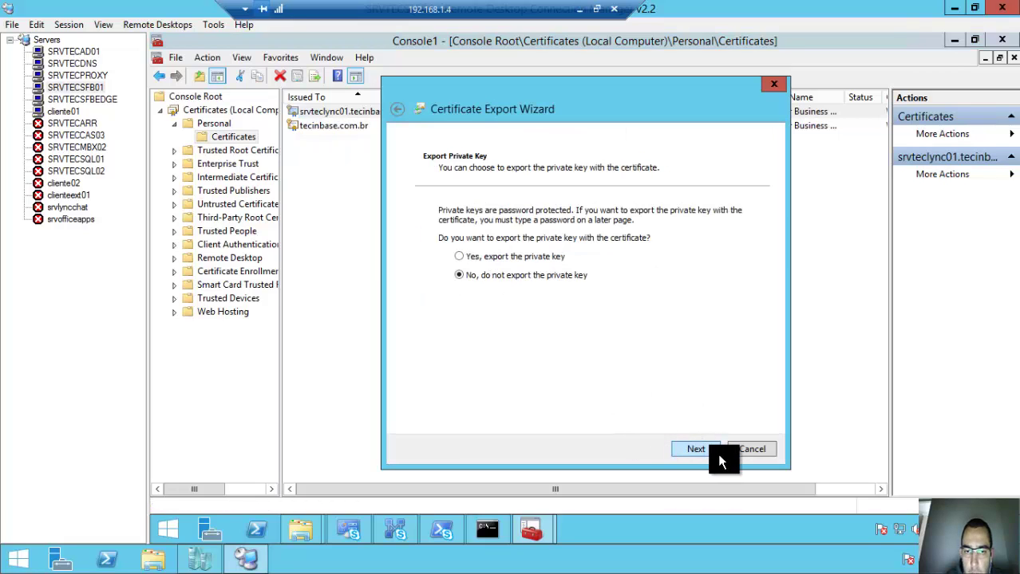
{"action": "left_click", "coordinate": [480, 255]}
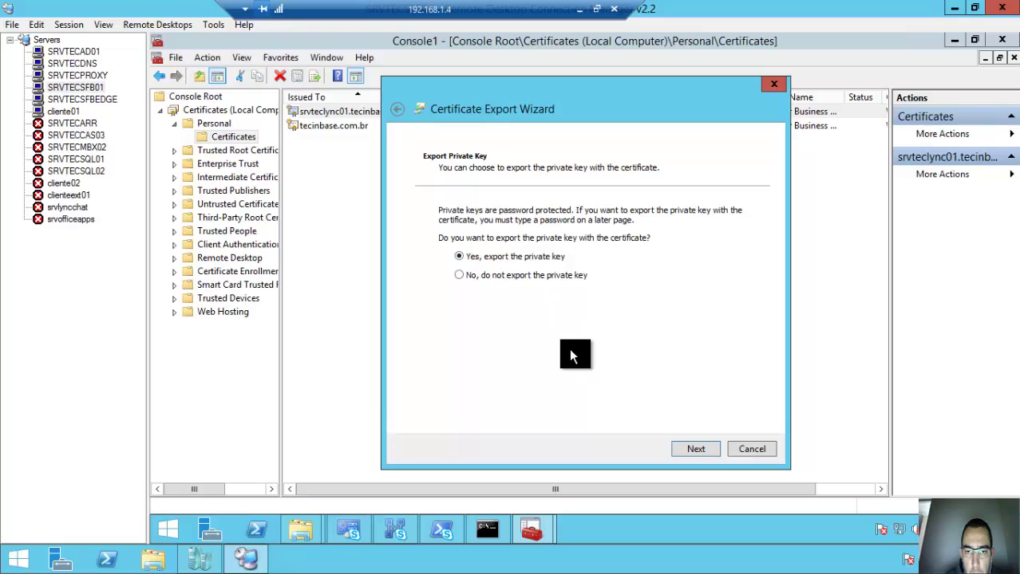
{"action": "left_click", "coordinate": [683, 450]}
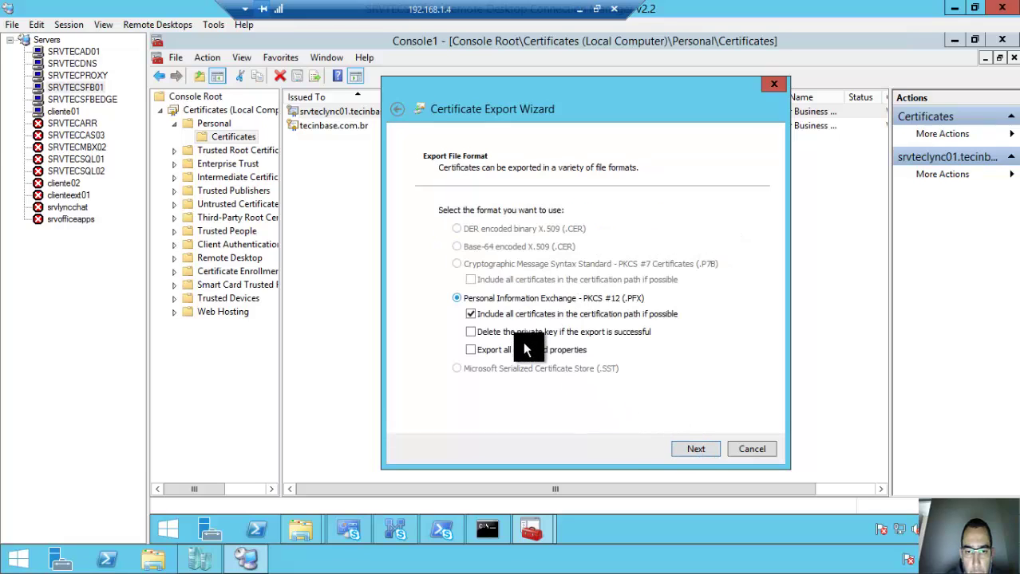
{"action": "left_click", "coordinate": [479, 315]}
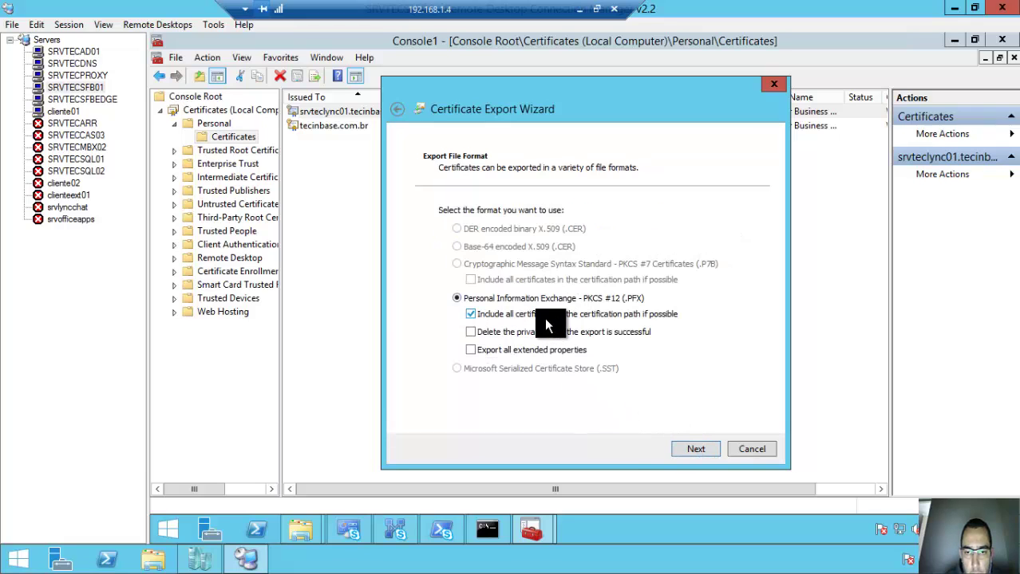
{"action": "left_click", "coordinate": [699, 450]}
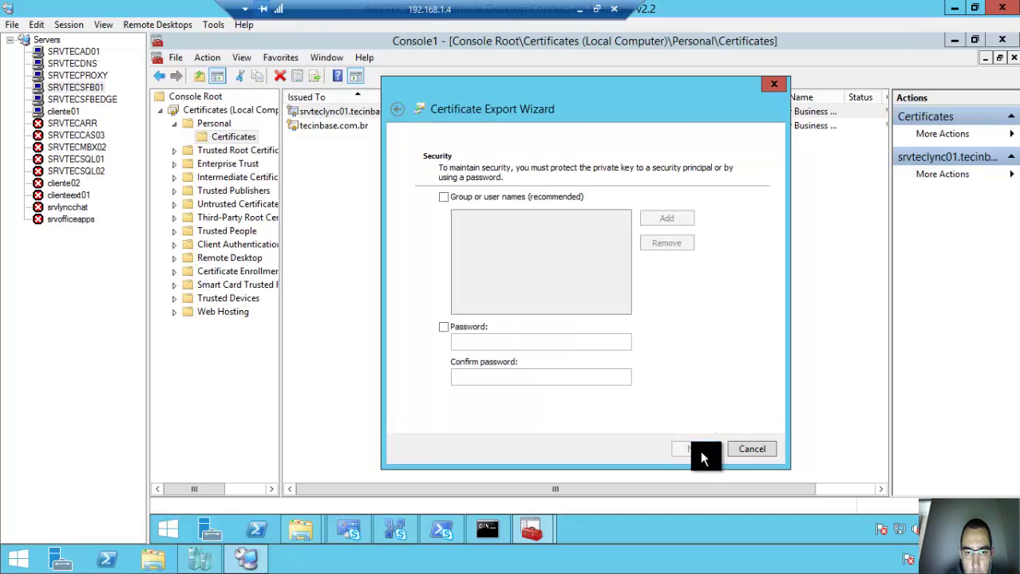
- Protect the exported private key with a password, entering and confirming the export password
{"action": "left_click", "coordinate": [459, 330]}
{"action": "left_click", "coordinate": [461, 339]}
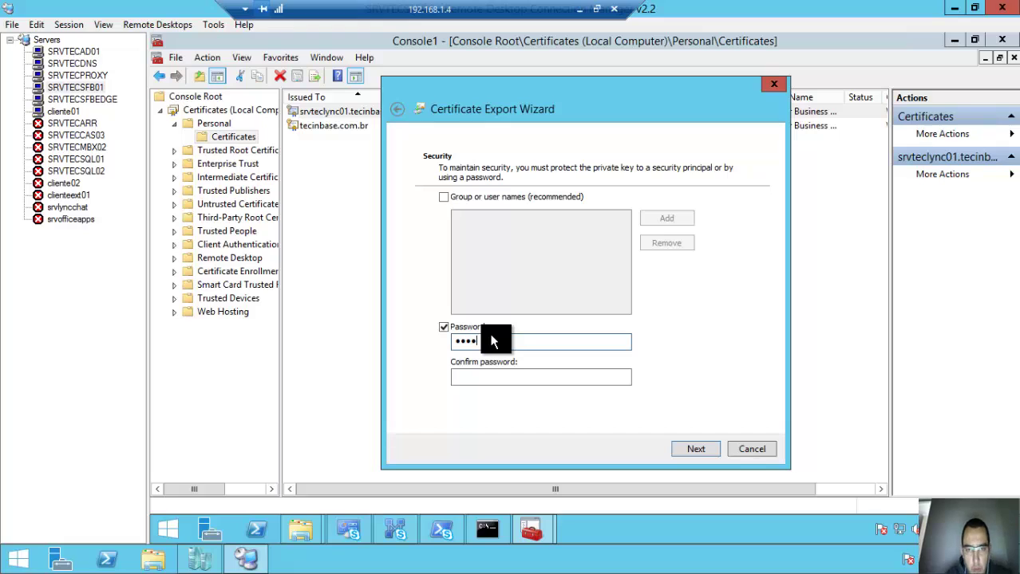
{"action": "left_click", "coordinate": [496, 379]}
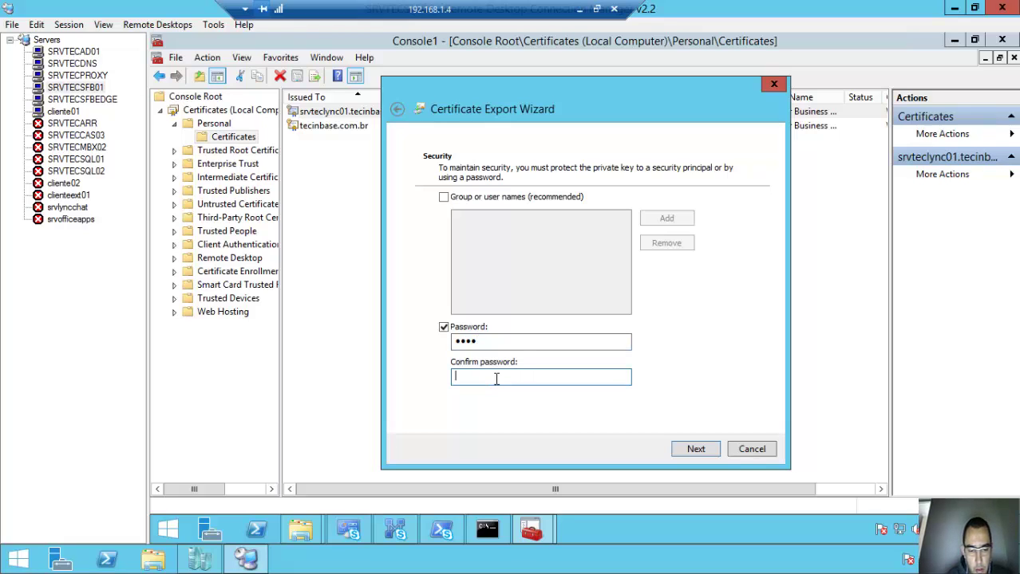
{"action": "left_click", "coordinate": [694, 448]}
- Set the export file to edgecertificate in the Local Disk (C:) root and complete the certificate export
{"action": "left_click", "coordinate": [738, 227]}
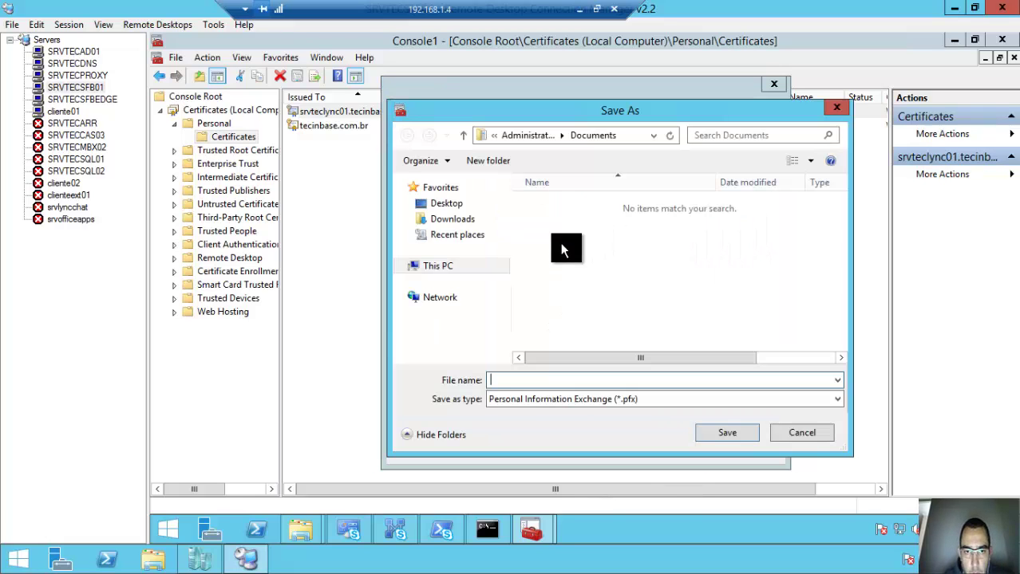
{"action": "left_click", "coordinate": [441, 267]}
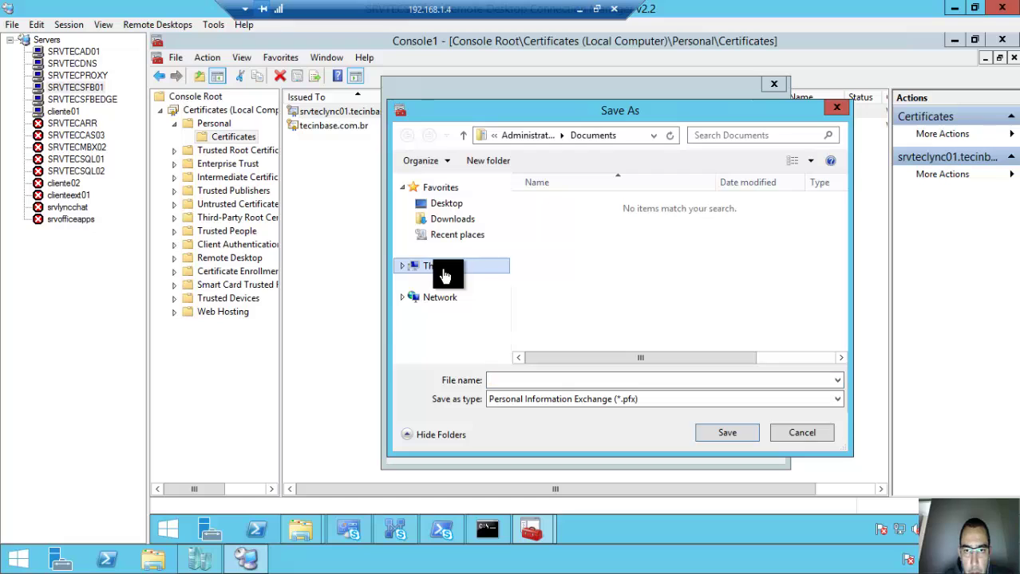
{"action": "left_click_drag", "start_coordinate": [841, 216], "coordinate": [842, 304]}
{"action": "double_click", "coordinate": [637, 302]}
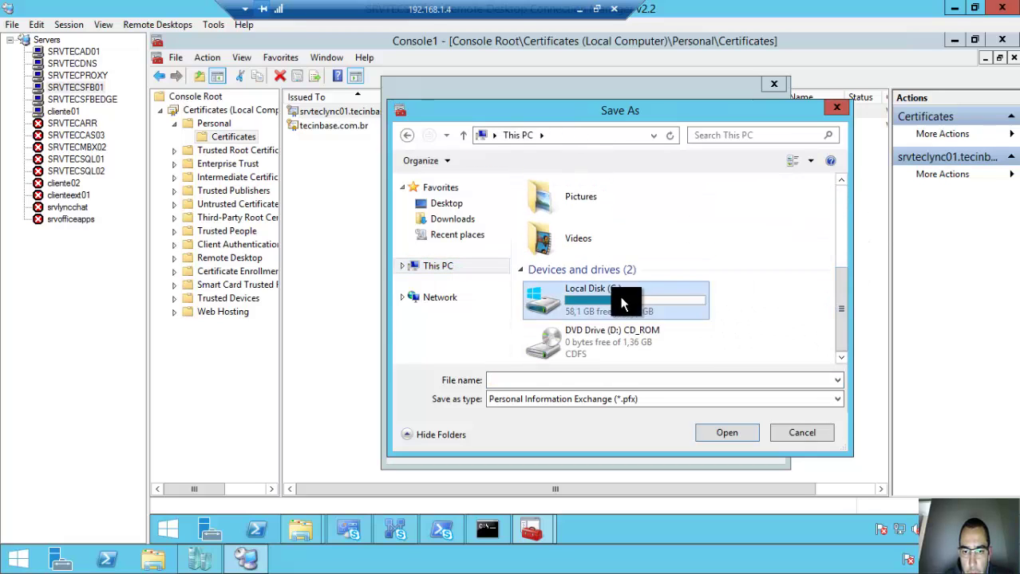
{"action": "left_click", "coordinate": [541, 380]}
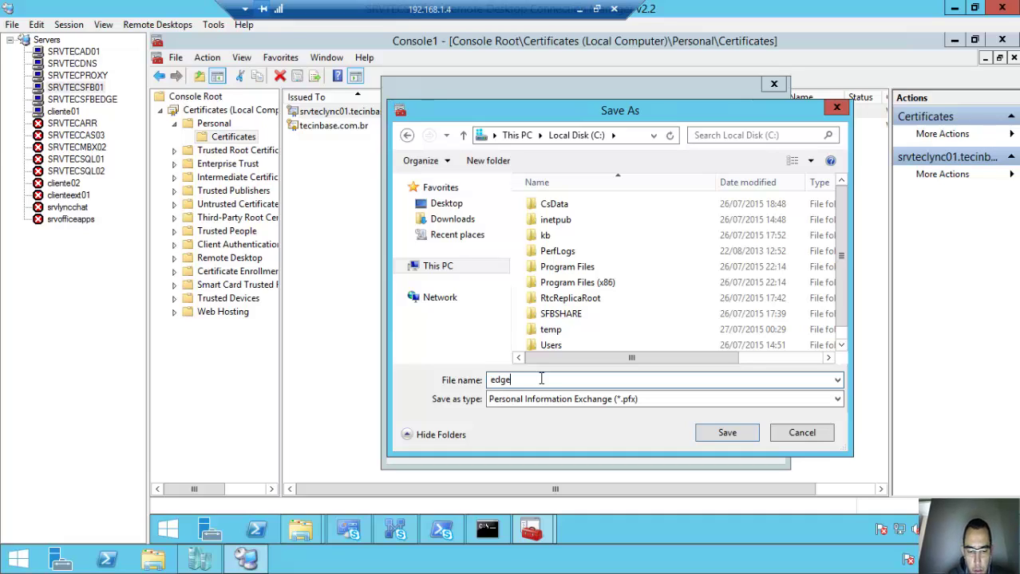
{"action": "type", "text": "edgecertificate"}
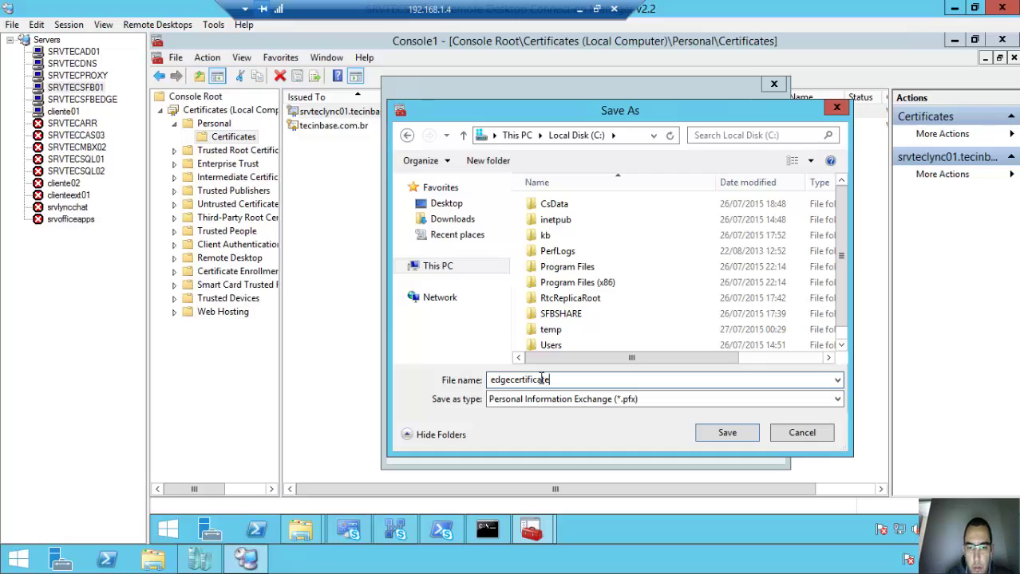
{"action": "left_click", "coordinate": [723, 433]}
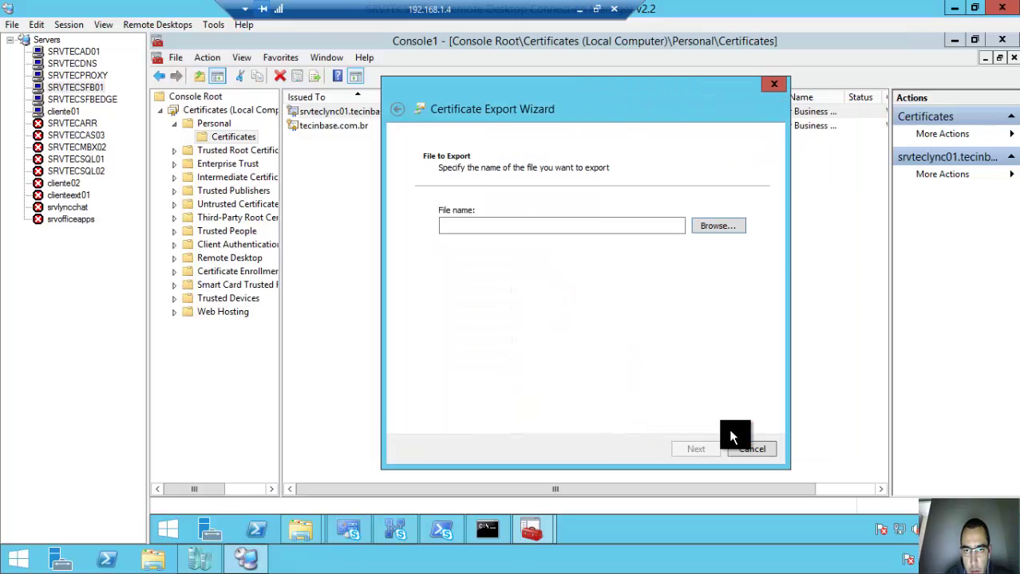
{"action": "left_click", "coordinate": [711, 449]}
{"action": "left_click", "coordinate": [710, 447]}
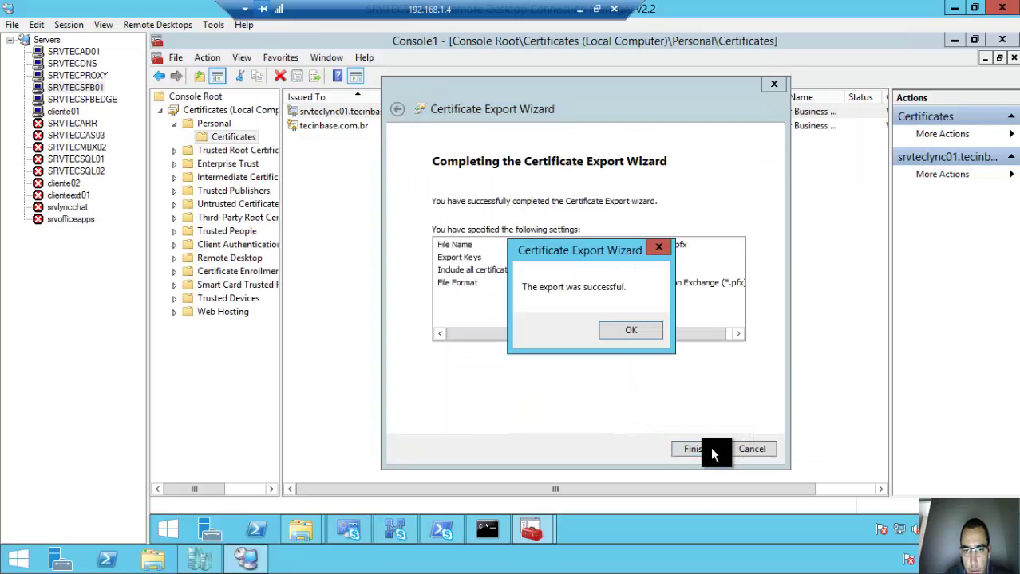
{"action": "left_click", "coordinate": [630, 331]}
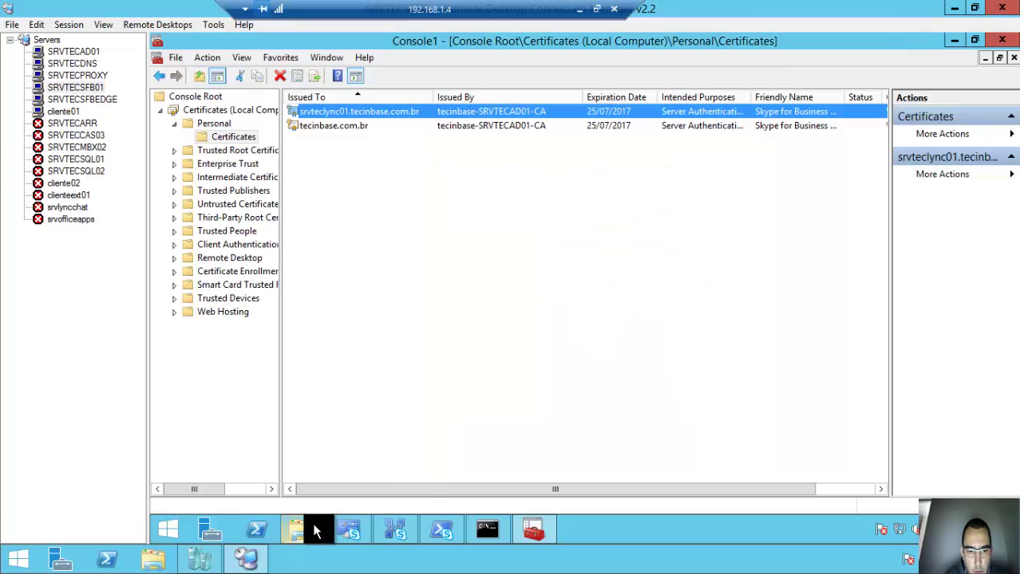
- Copy the edgecertificate file from the Local Disk (C:) root into the \\172.16.0.16\c$ share
{"action": "mouse_move", "coordinate": [313, 531]}
{"action": "left_click", "coordinate": [253, 445]}
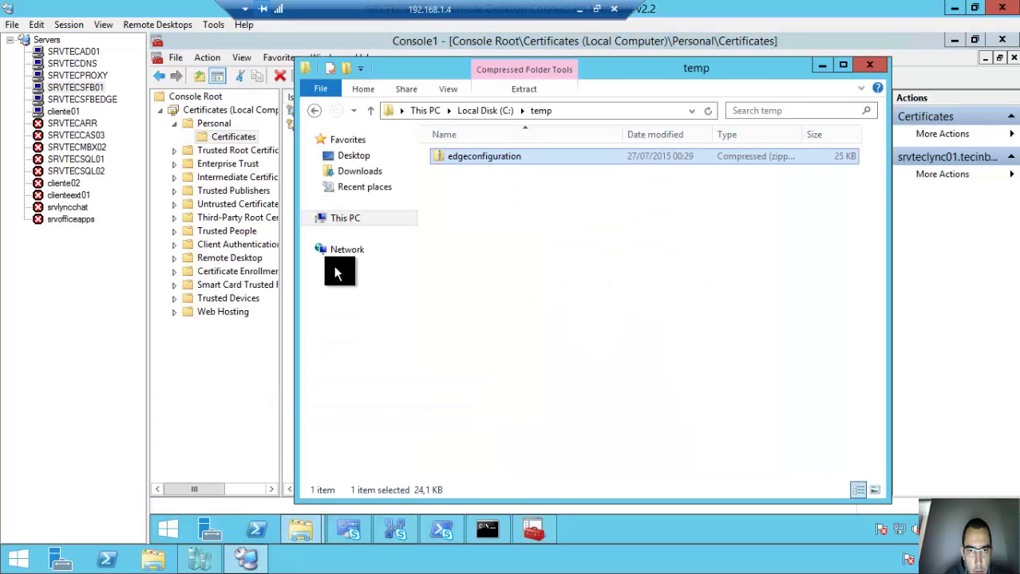
{"action": "left_click", "coordinate": [343, 220]}
{"action": "double_click", "coordinate": [482, 314]}
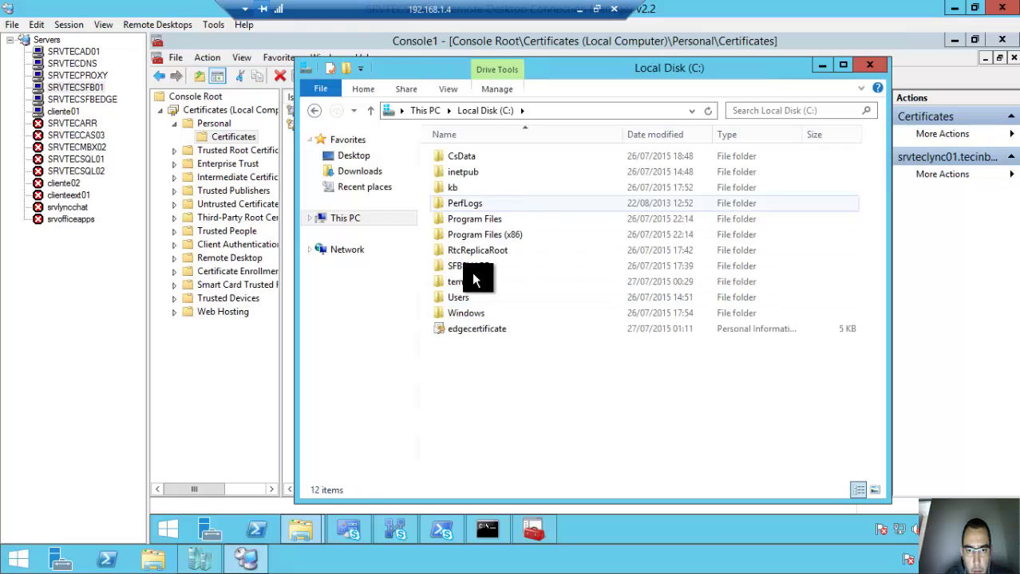
{"action": "left_click", "coordinate": [469, 330]}
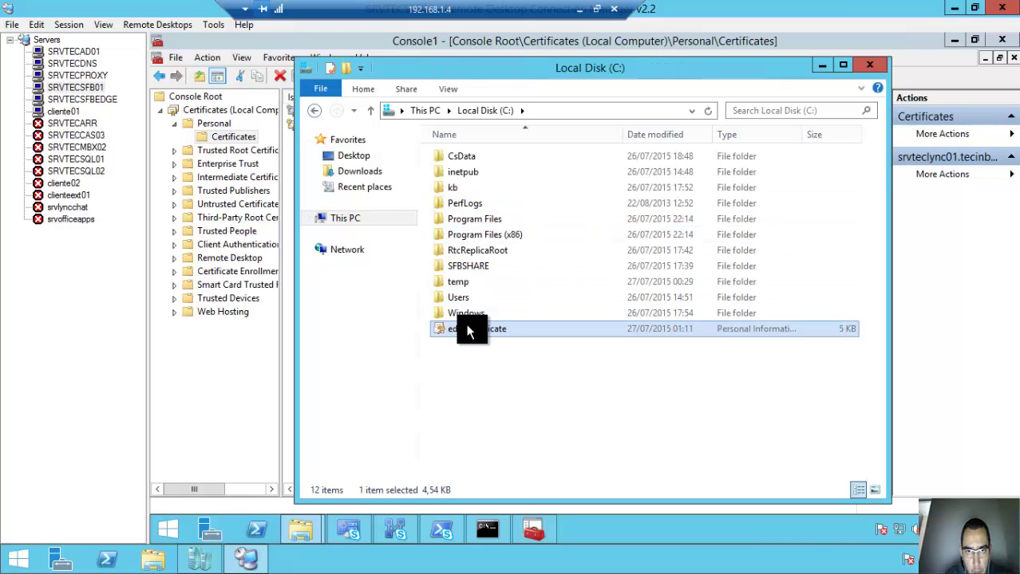
{"action": "left_click", "coordinate": [536, 111]}
{"action": "type", "text": "\\"}
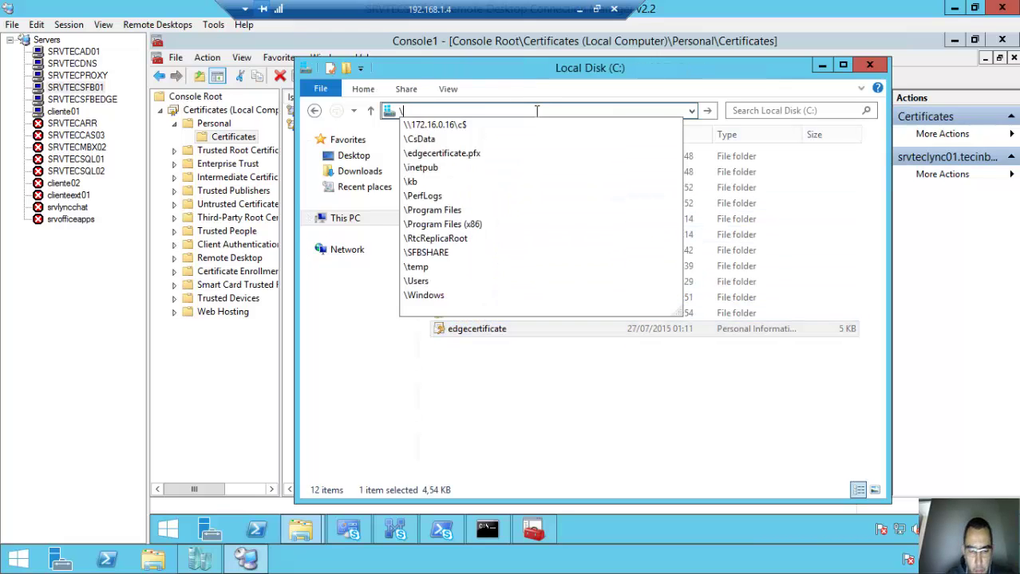
{"action": "type", "text": "\\172.16"}
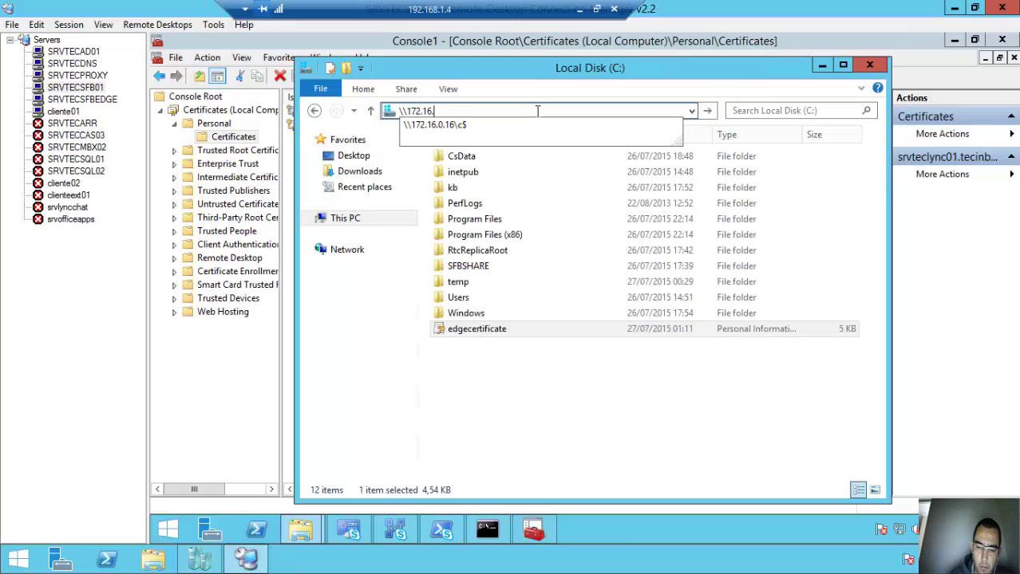
{"action": "type", "text": ".0.16"}
{"action": "key", "text": "Return"}
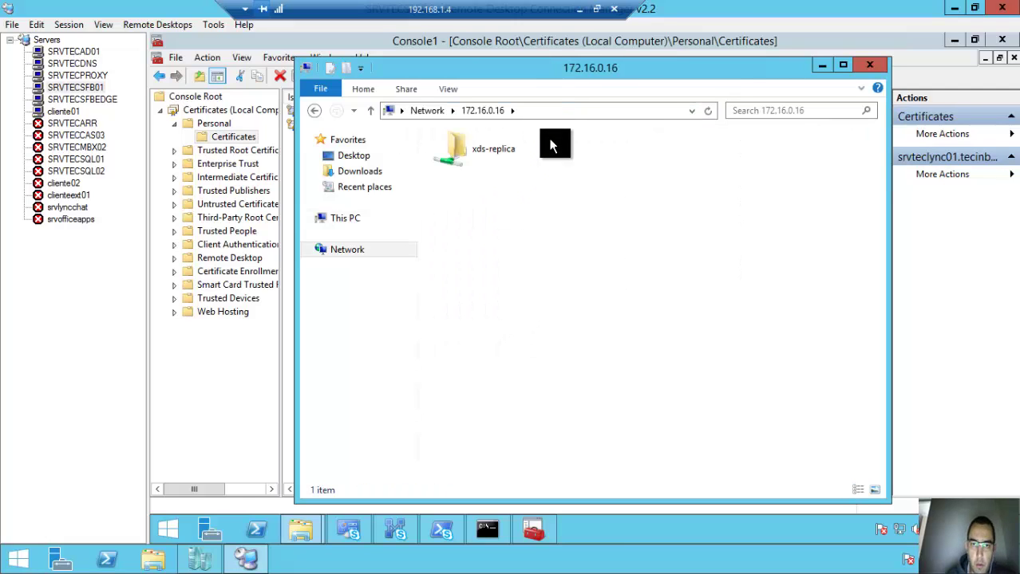
{"action": "double_click", "coordinate": [659, 150]}
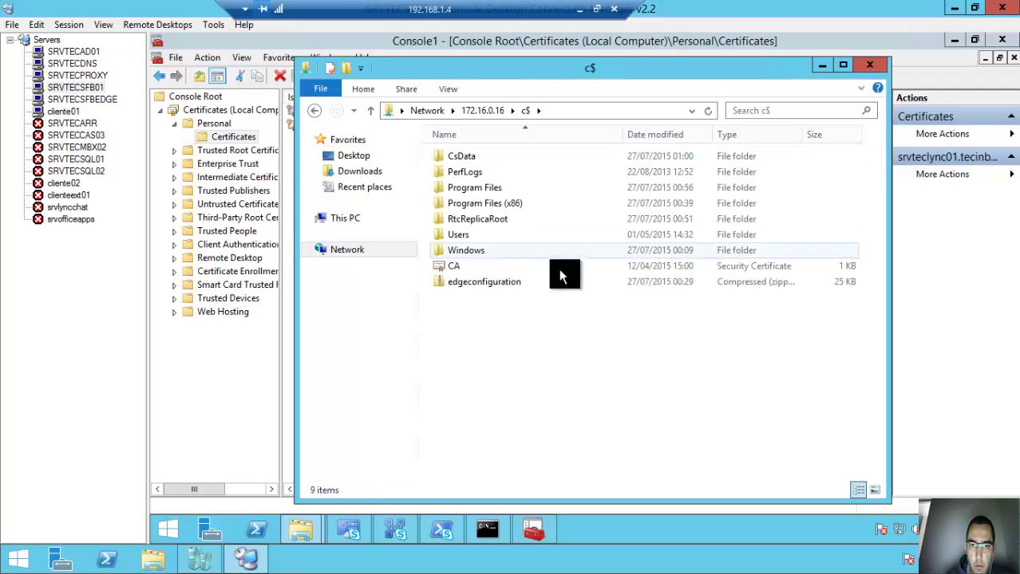
{"action": "key", "text": "ctrl+v"}
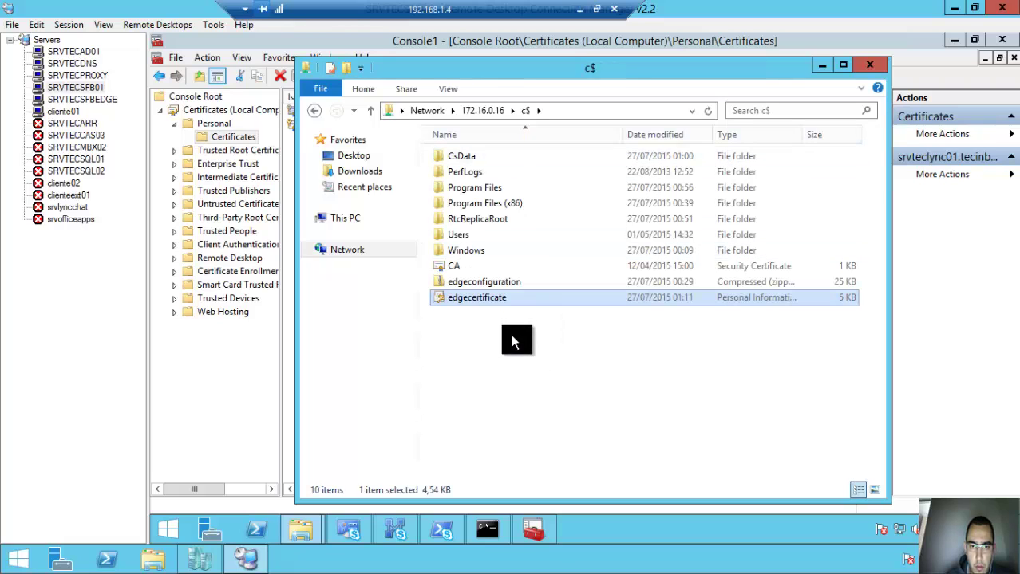
- On SRVTECSFBEDGE, start a certificate import into the local computer's Personal store and choose C:\edgecertificate.pfx as the file
{"action": "left_click", "coordinate": [82, 99]}
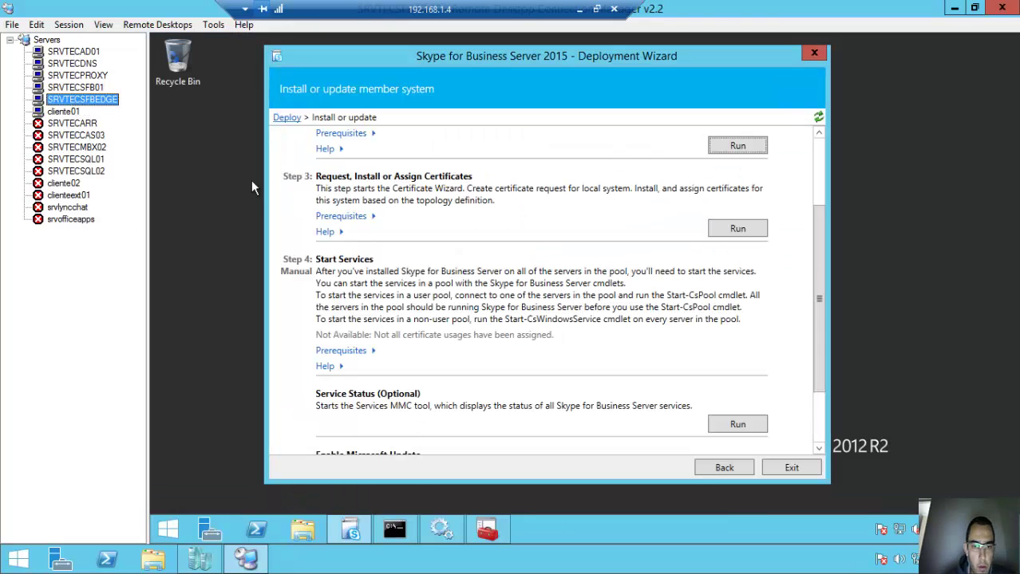
{"action": "left_click", "coordinate": [487, 529]}
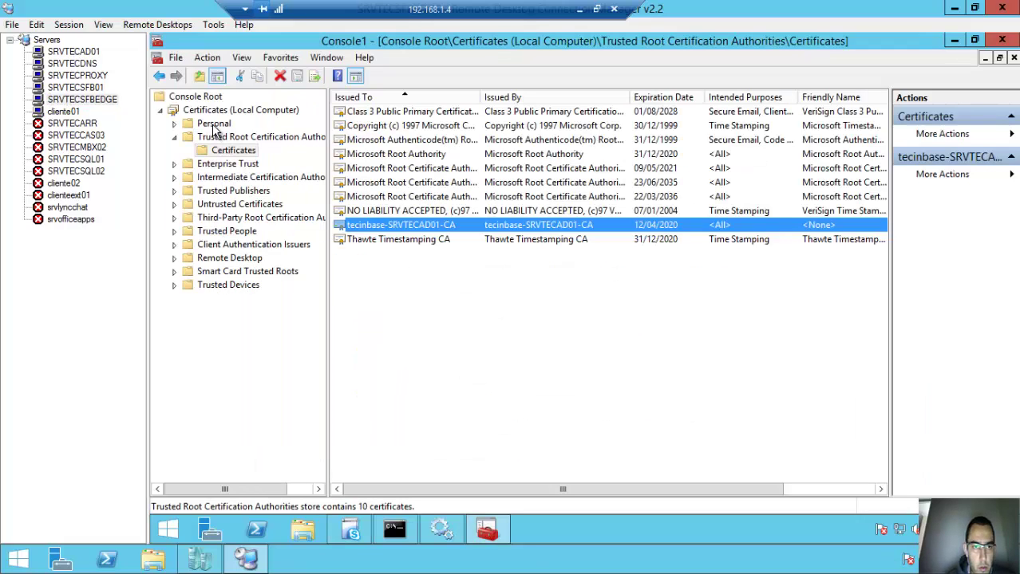
{"action": "left_click", "coordinate": [214, 124]}
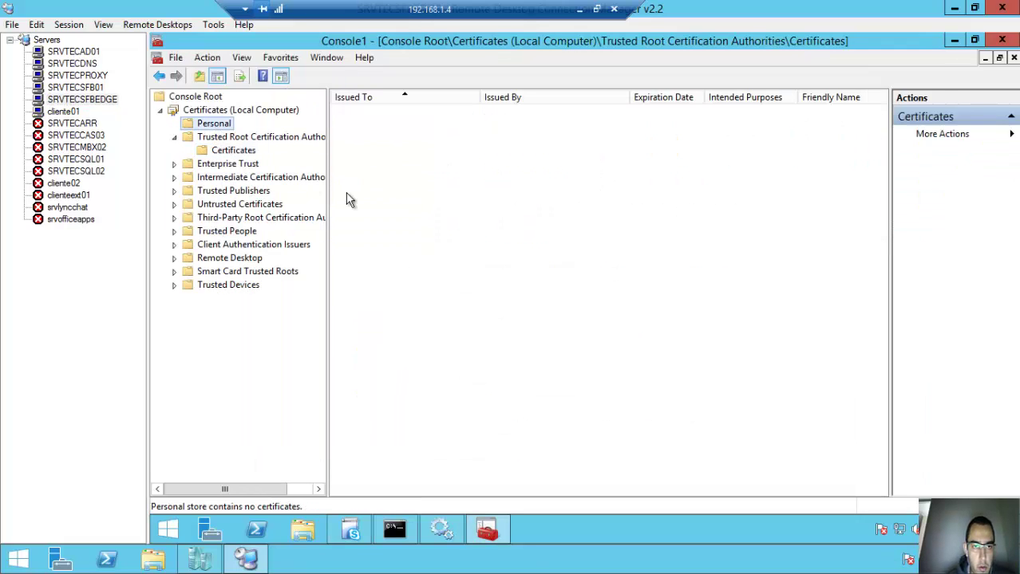
{"action": "right_click", "coordinate": [386, 163]}
{"action": "mouse_move", "coordinate": [446, 198]}
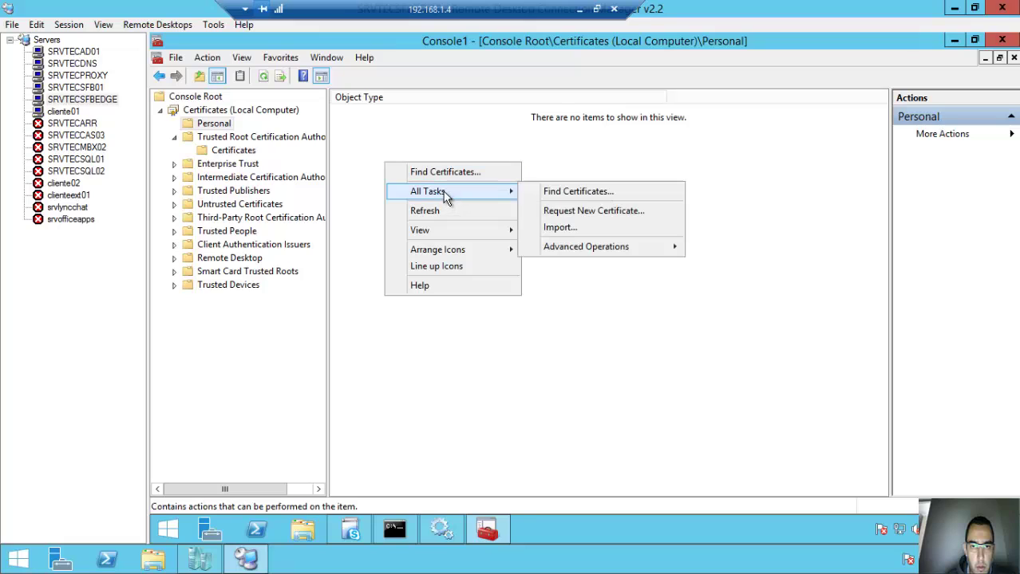
{"action": "left_click", "coordinate": [567, 227]}
{"action": "left_click", "coordinate": [693, 450]}
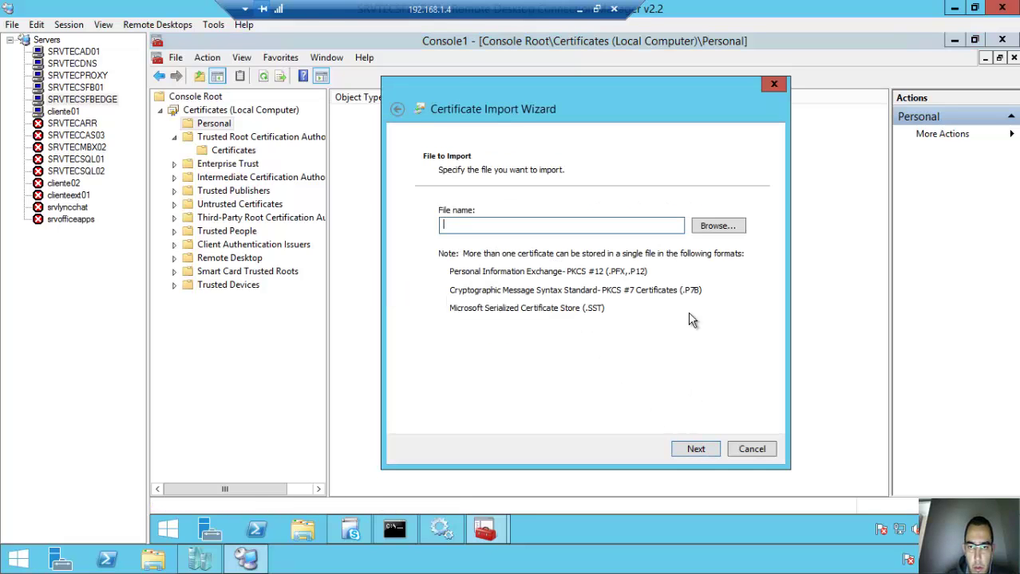
{"action": "left_click", "coordinate": [715, 226]}
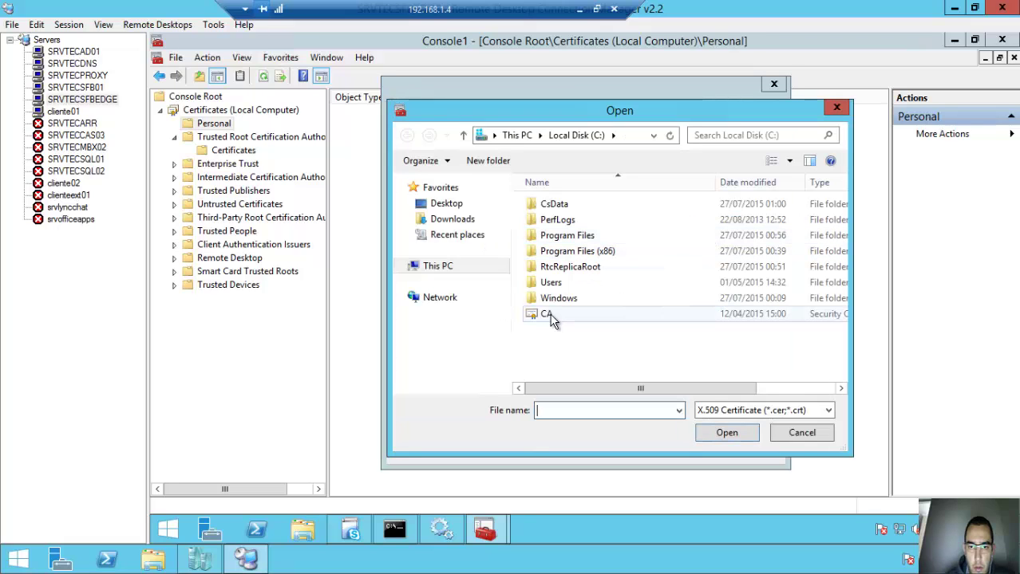
{"action": "left_click", "coordinate": [791, 412]}
{"action": "left_click", "coordinate": [714, 492]}
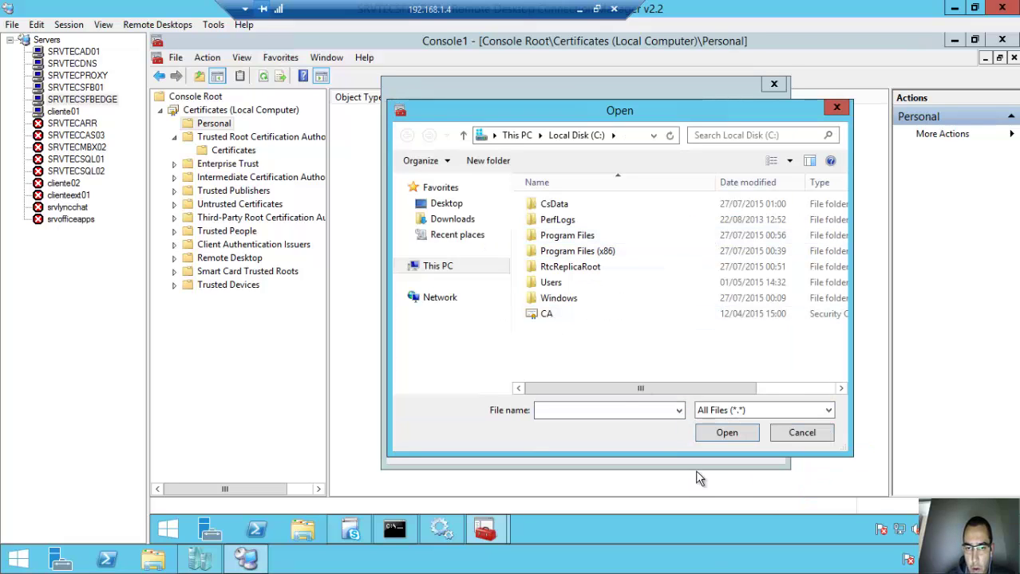
{"action": "double_click", "coordinate": [567, 335]}
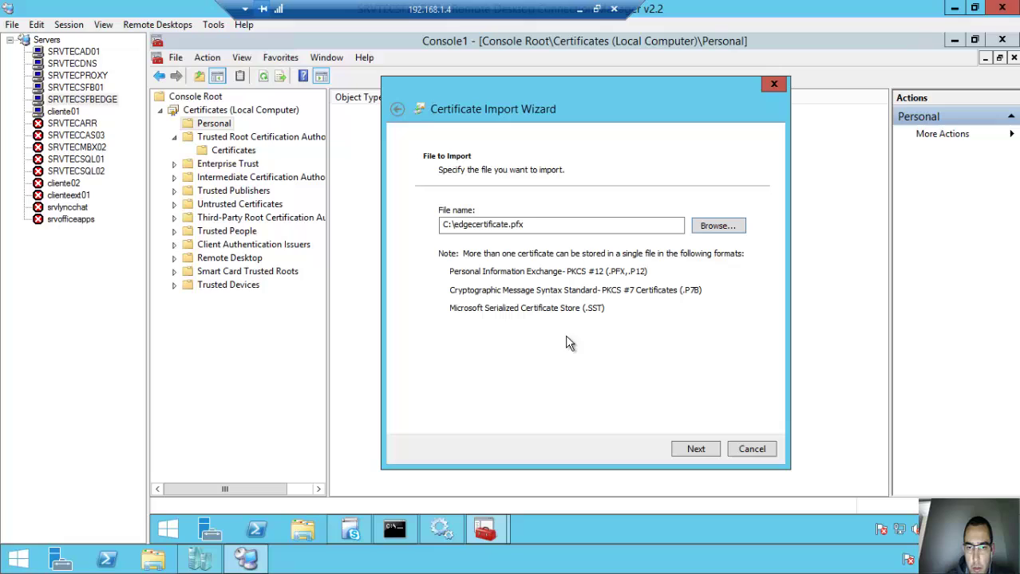
- Enter the private key password, mark the key as exportable, and complete the import with the Personal certificate store
{"action": "left_click", "coordinate": [694, 448]}
{"action": "type", "text": "****"}
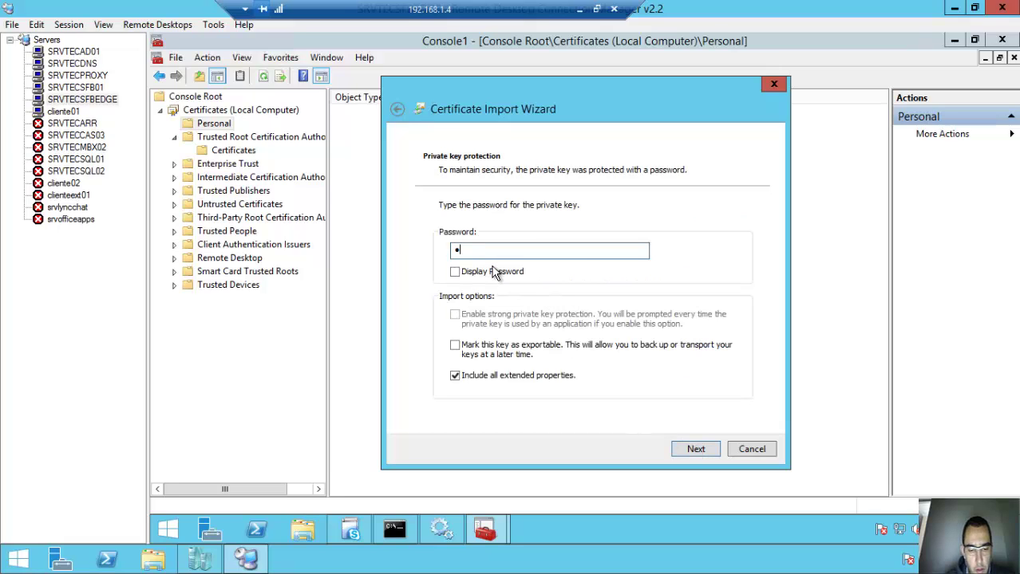
{"action": "left_click", "coordinate": [478, 354]}
{"action": "left_click", "coordinate": [708, 449]}
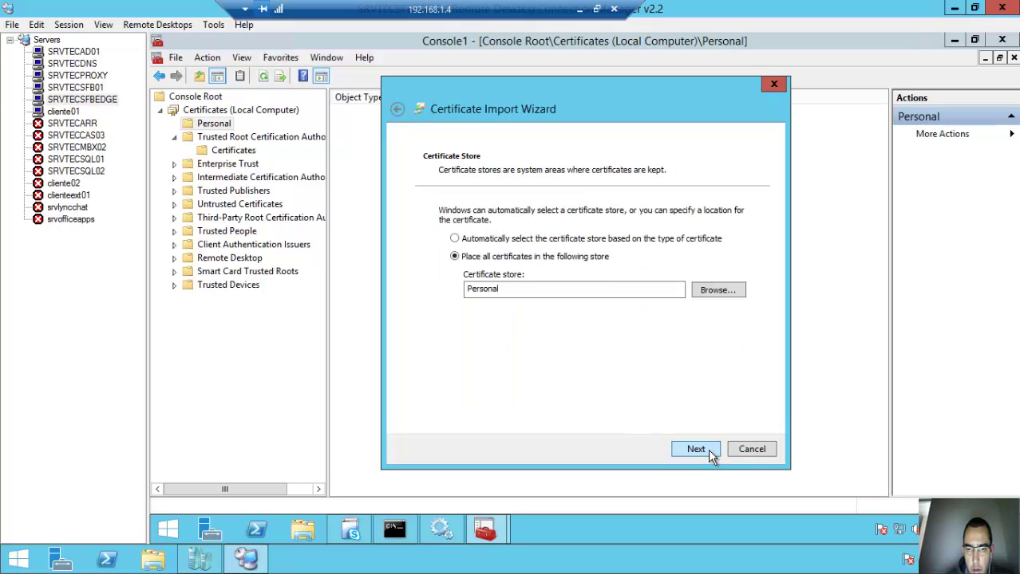
{"action": "left_click", "coordinate": [708, 449]}
{"action": "left_click", "coordinate": [708, 449]}
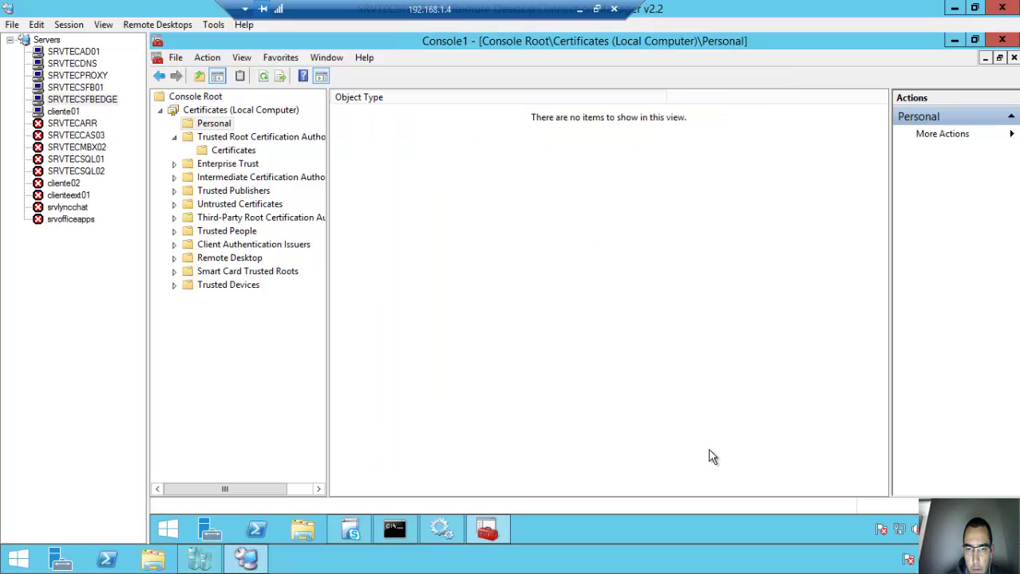
{"action": "left_click", "coordinate": [669, 338]}
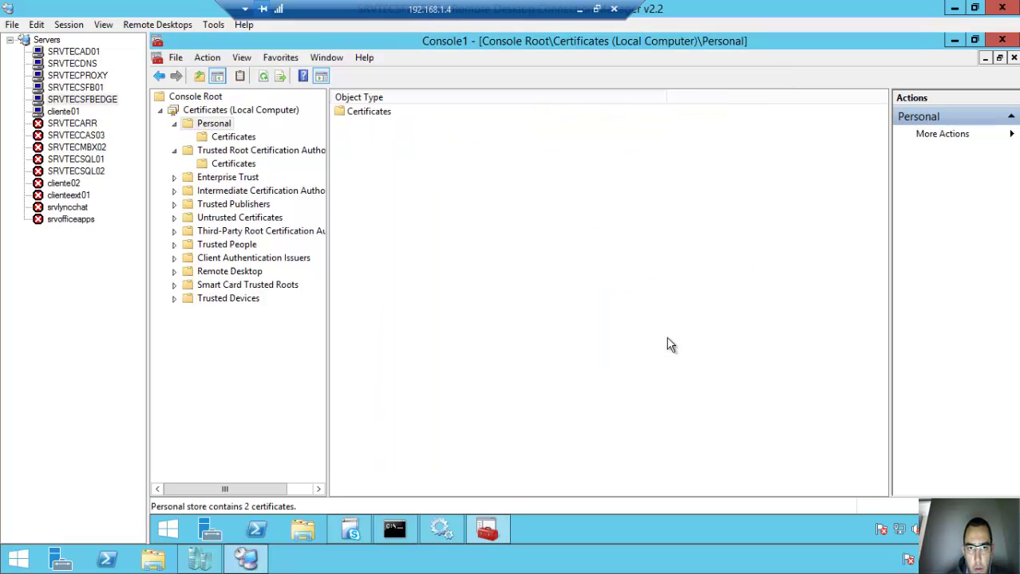
- Delete the tecinbase-SRVTECAD01-CA certificate from the Personal certificates
{"action": "left_click", "coordinate": [234, 137]}
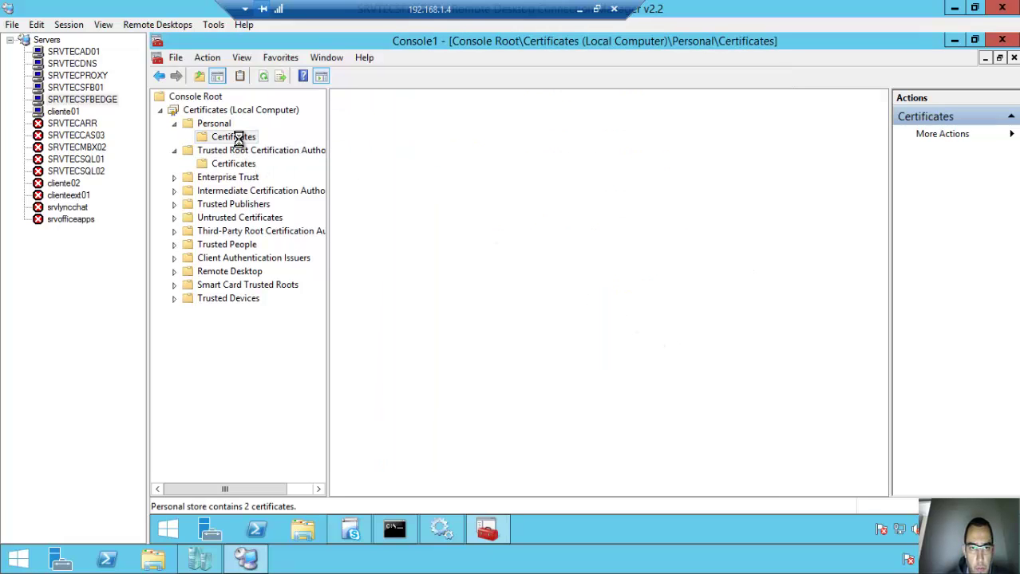
{"action": "left_click", "coordinate": [372, 128]}
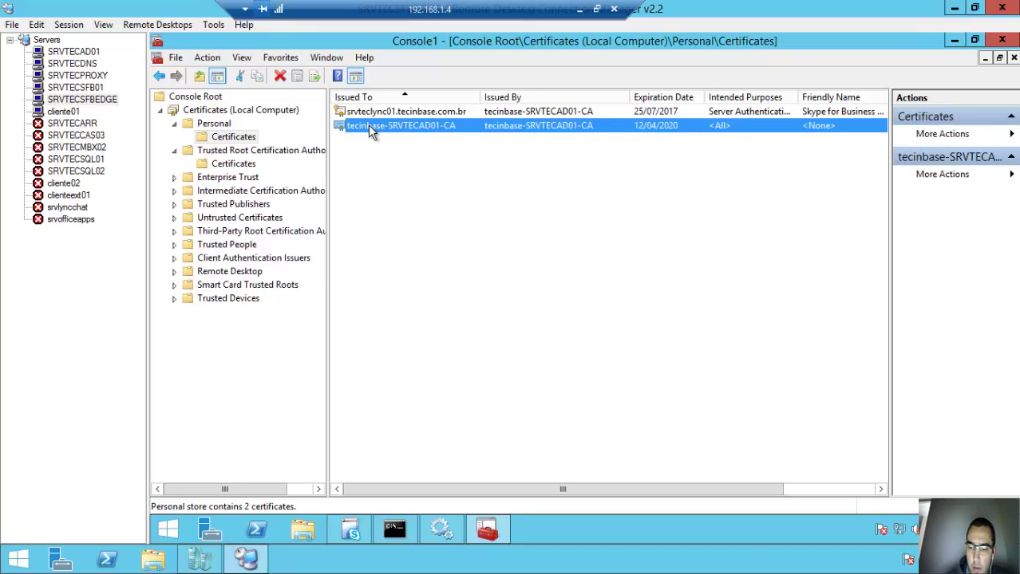
{"action": "key", "text": "Delete"}
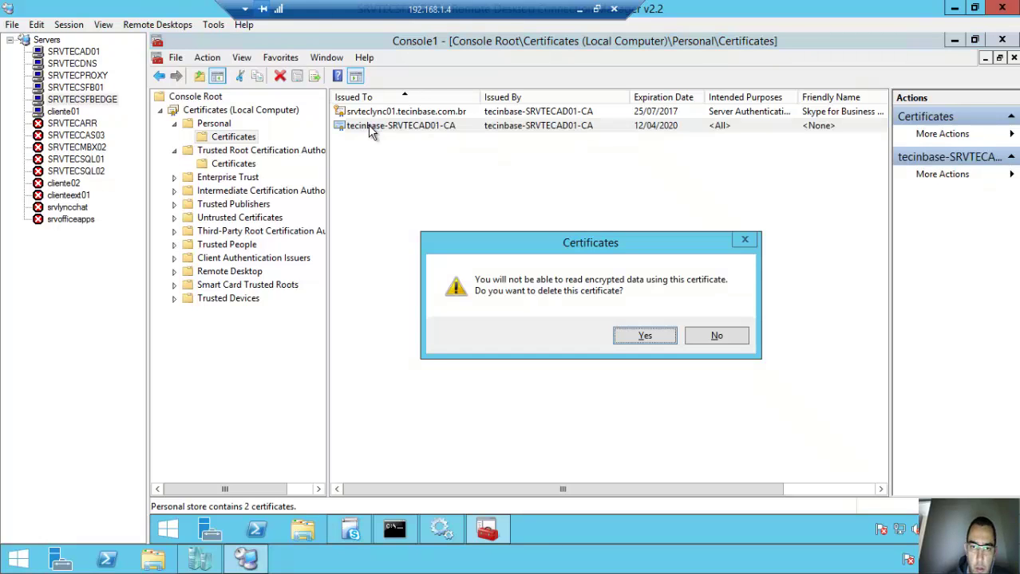
{"action": "key", "text": "Return"}
- Examine the general information and Subject Alternative Name entries of the imported srvteclync01.tecinbase.com.br certificate, and close it
{"action": "left_click", "coordinate": [445, 111]}
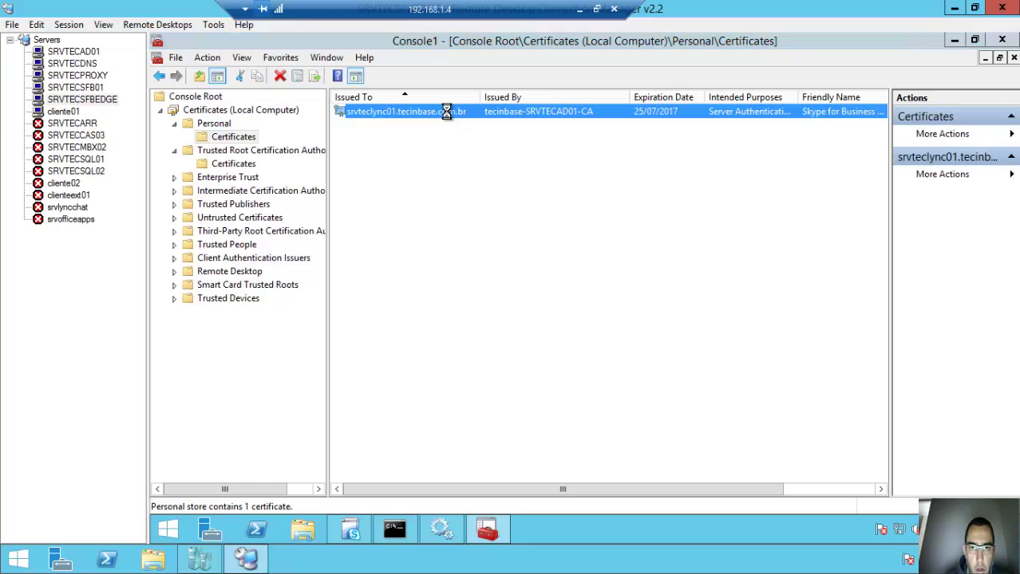
{"action": "left_click_drag", "start_coordinate": [236, 53], "coordinate": [591, 90]}
{"action": "left_click", "coordinate": [584, 192]}
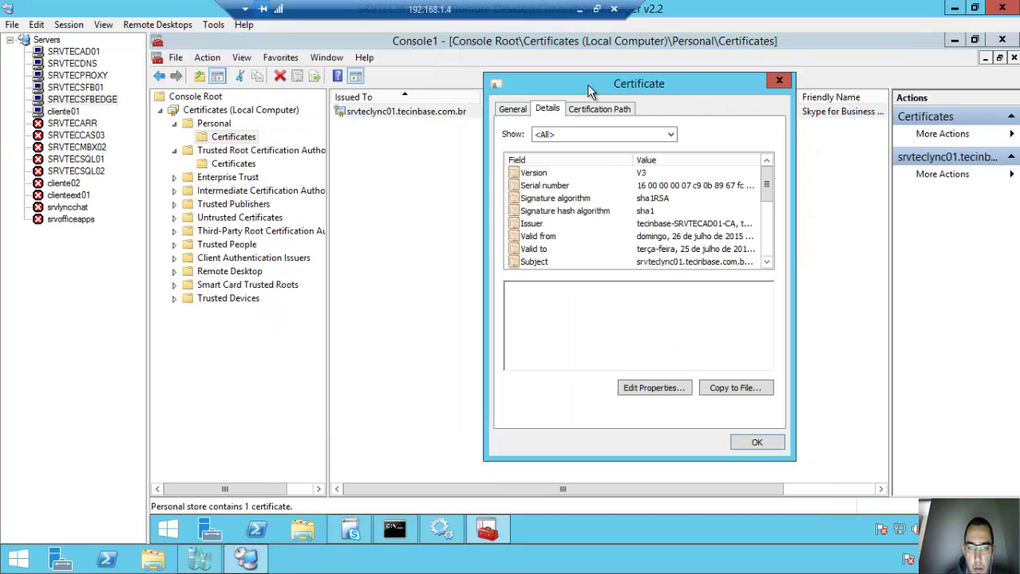
{"action": "left_click", "coordinate": [515, 110]}
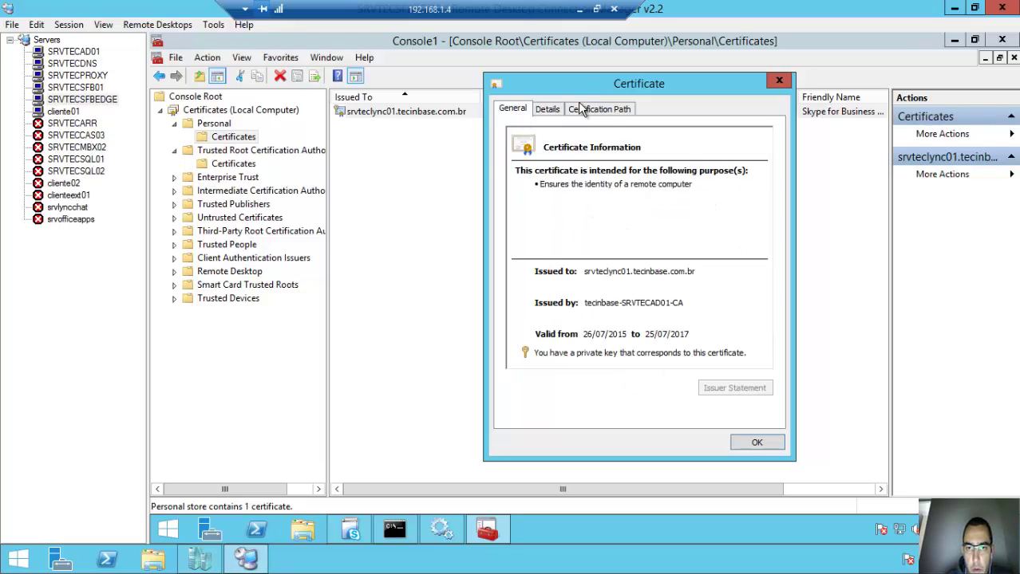
{"action": "left_click", "coordinate": [548, 109]}
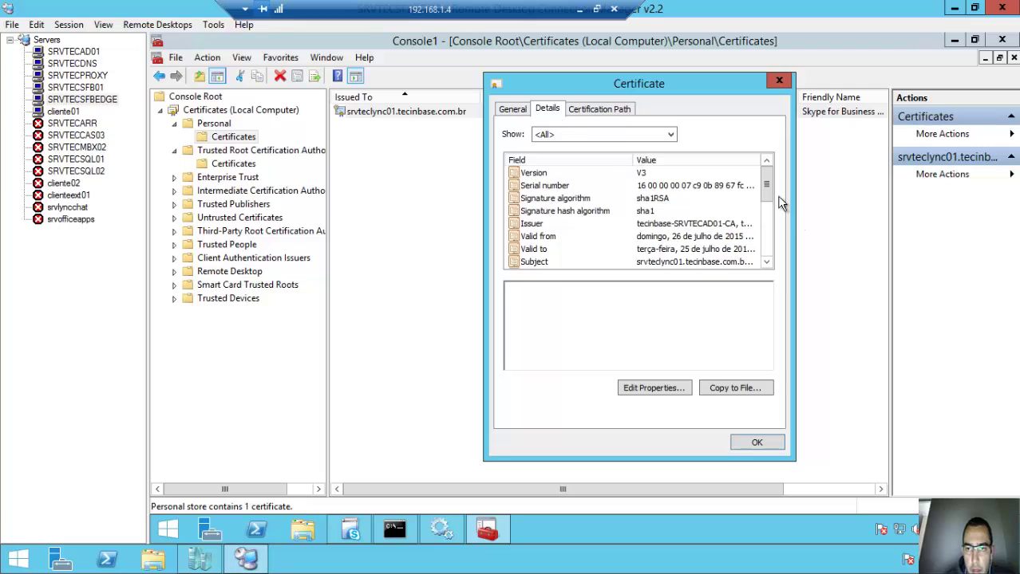
{"action": "left_click_drag", "start_coordinate": [765, 180], "coordinate": [765, 217]}
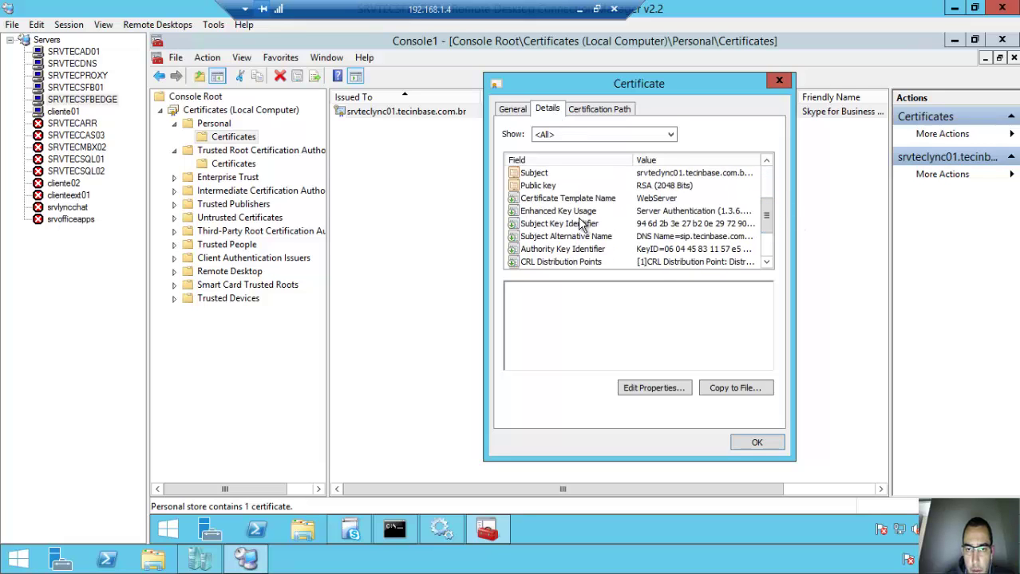
{"action": "left_click", "coordinate": [563, 237]}
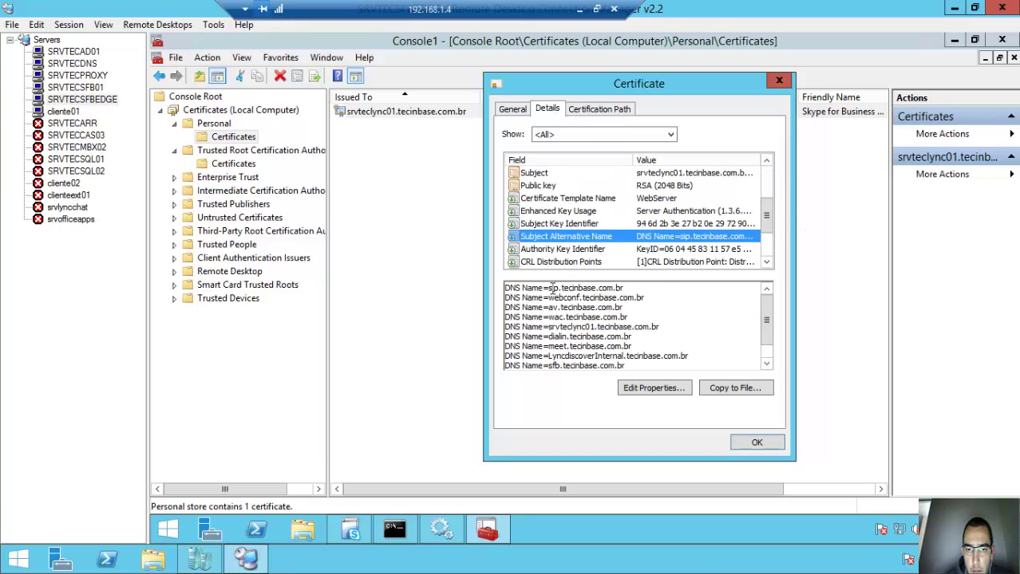
{"action": "left_click_drag", "start_coordinate": [550, 289], "coordinate": [617, 308]}
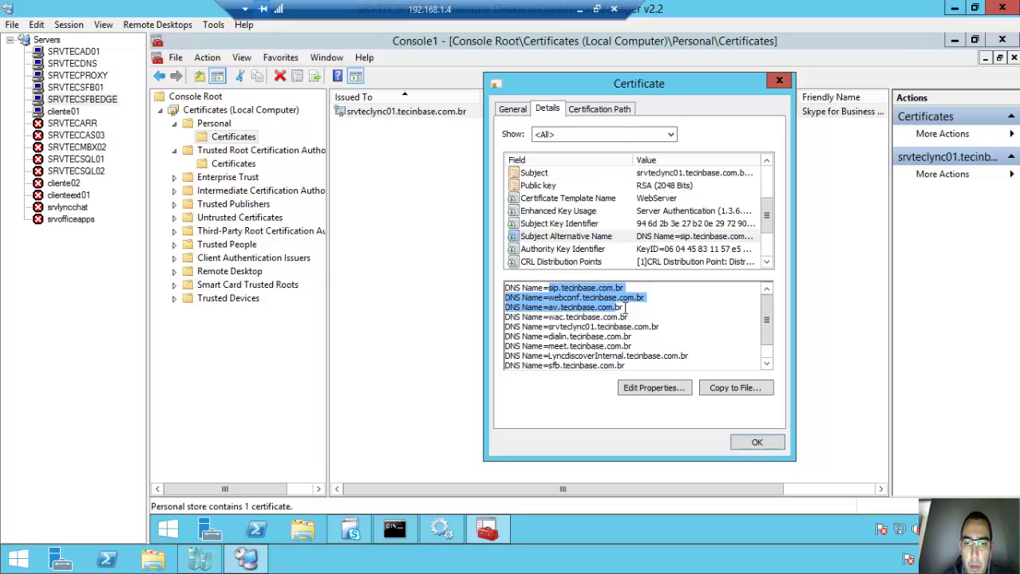
{"action": "left_click", "coordinate": [768, 442]}
- Run Step 3, Request, Install or Assign Certificates, in the Skype for Business Server 2015 Deployment Wizard
{"action": "left_click", "coordinate": [356, 533]}
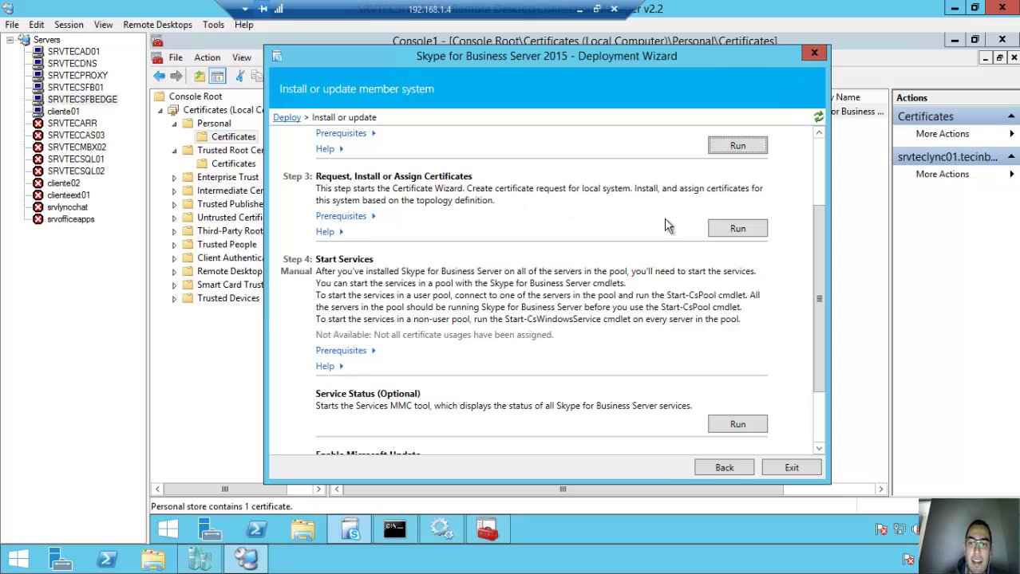
{"action": "left_click", "coordinate": [728, 231]}
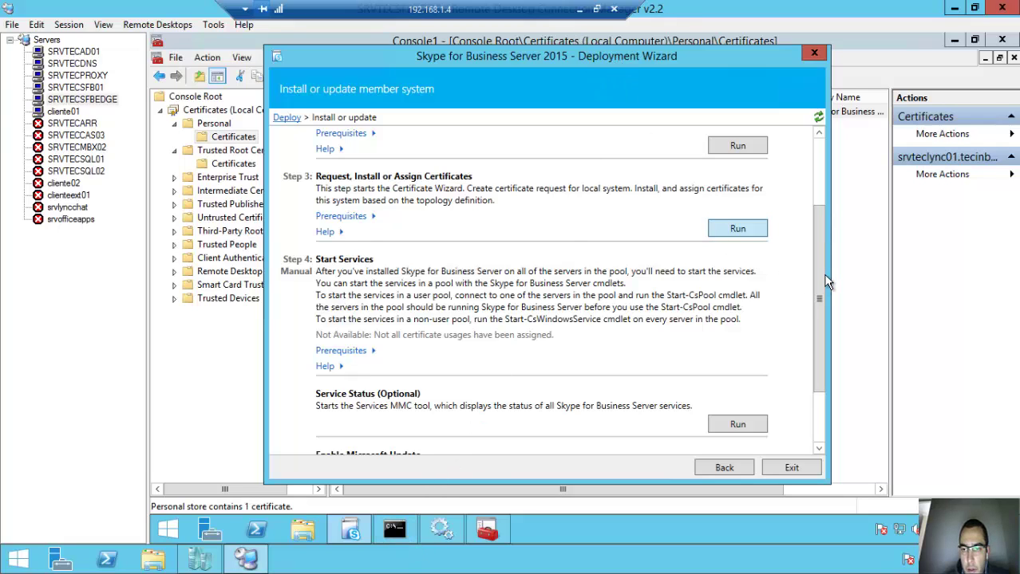
{"action": "left_click", "coordinate": [579, 9]}
{"action": "left_click", "coordinate": [955, 8]}
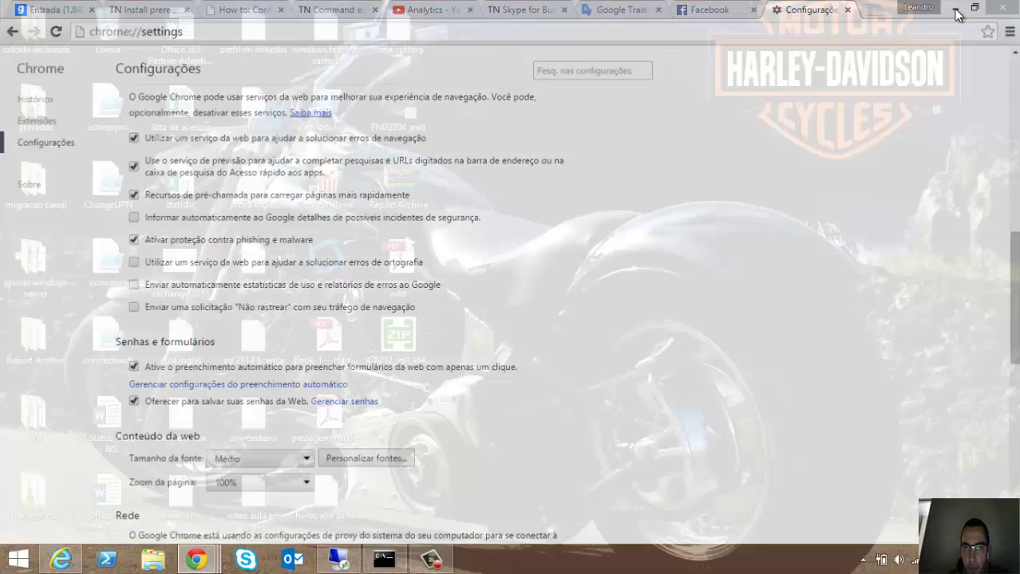
{"action": "left_click", "coordinate": [445, 565]}
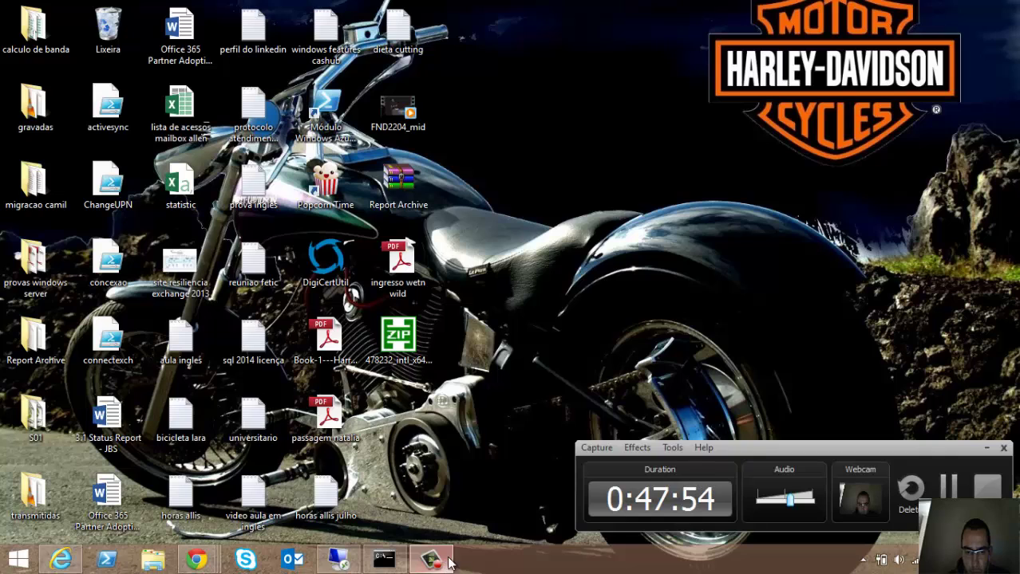
{"action": "left_click", "coordinate": [351, 563]}
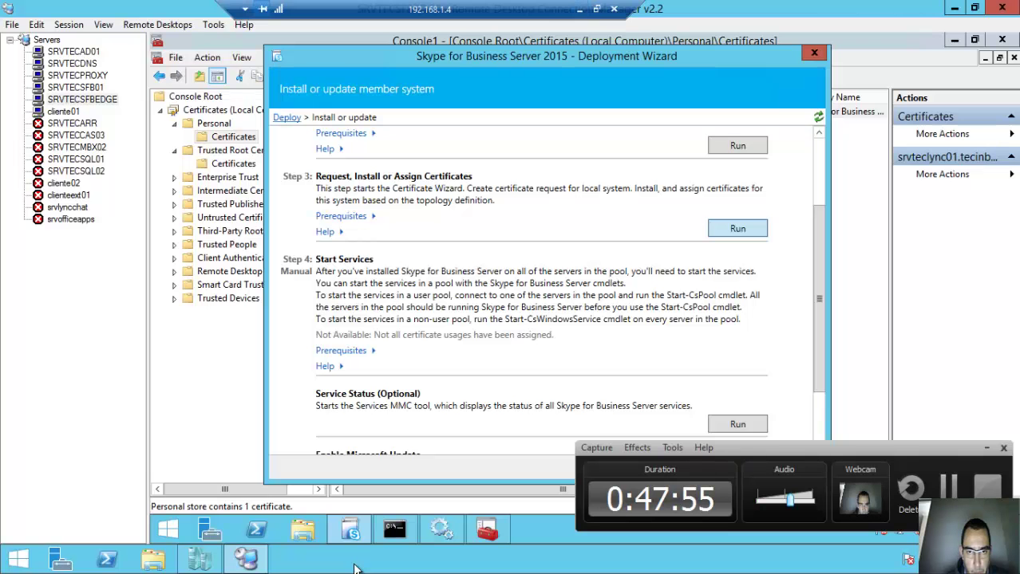
- Close the Console1 certificates console without saving its settings
{"action": "left_click", "coordinate": [986, 449]}
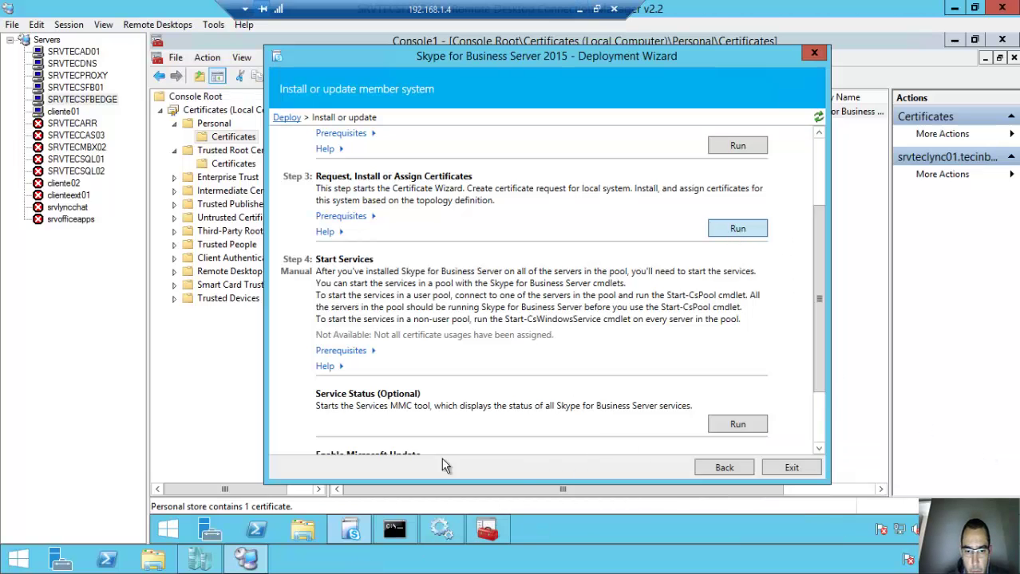
{"action": "left_click", "coordinate": [485, 531]}
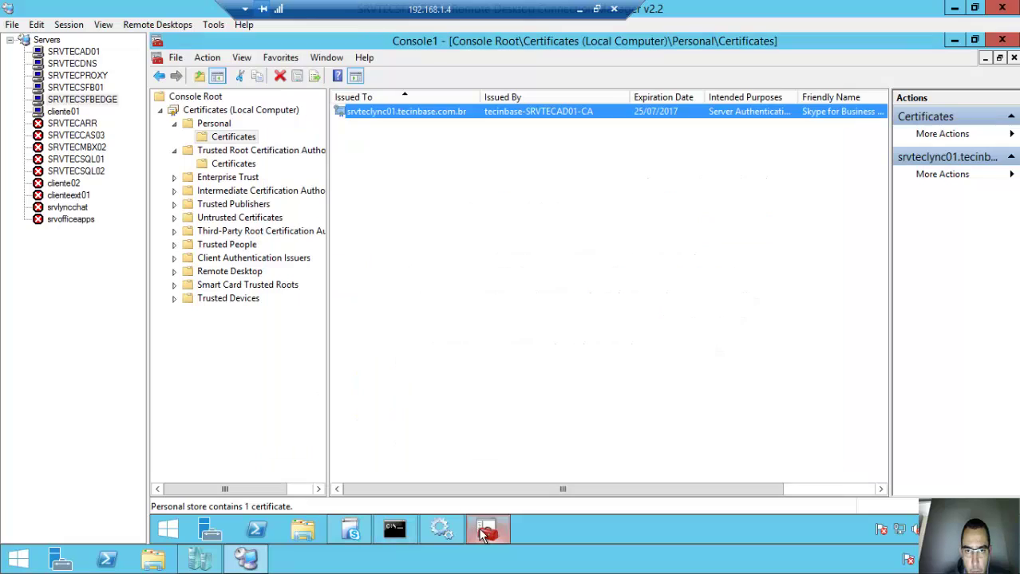
{"action": "left_click", "coordinate": [1002, 40]}
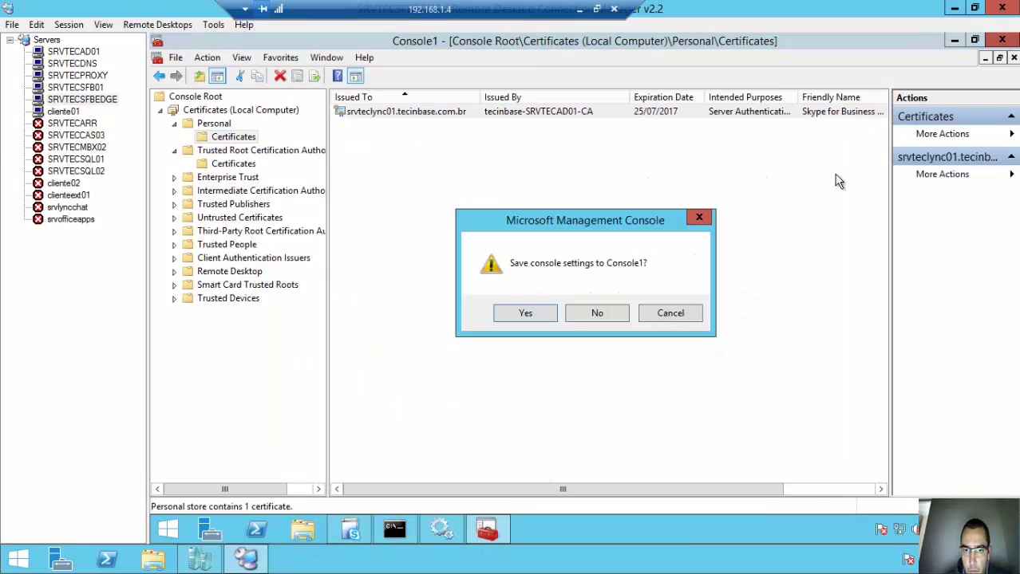
{"action": "left_click", "coordinate": [589, 313]}
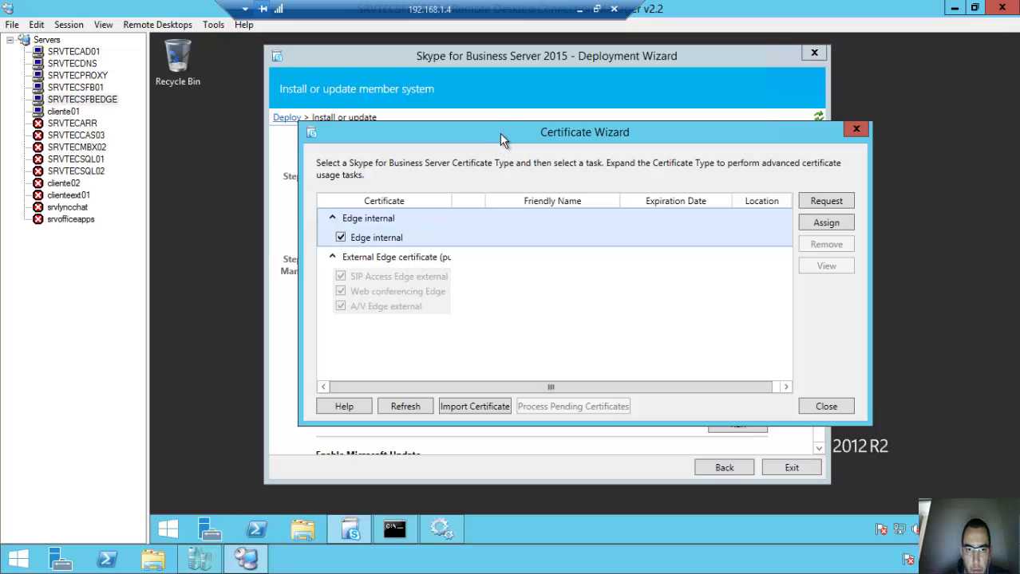
- Assign the srvteclync01.tecinbase.com.br certificate to the external SIP Access, Web conferencing and A/V Edge usages, reviewing the summary and execution log
{"action": "left_click_drag", "start_coordinate": [500, 133], "coordinate": [499, 123]}
{"action": "left_click", "coordinate": [391, 283]}
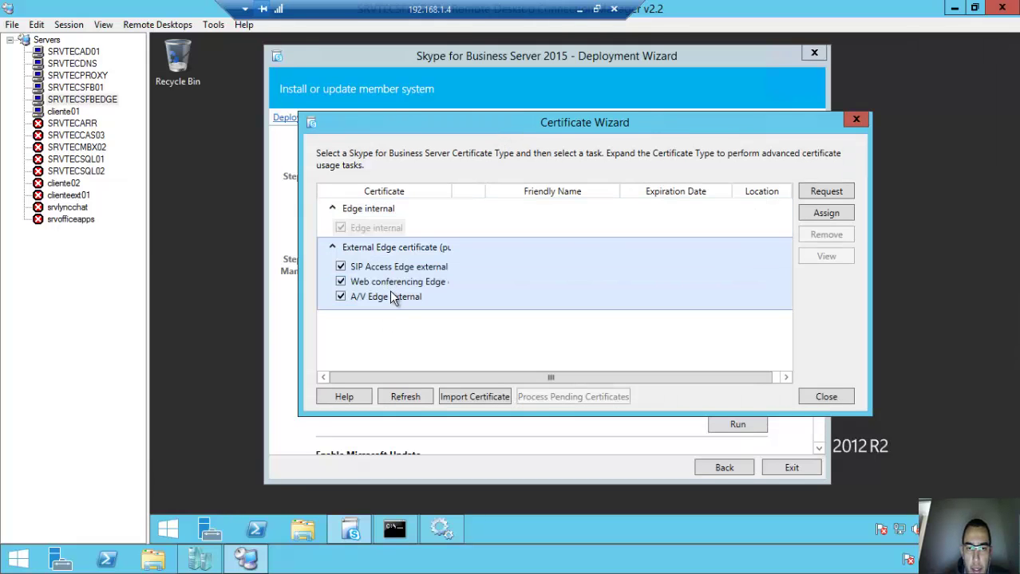
{"action": "left_click", "coordinate": [830, 217]}
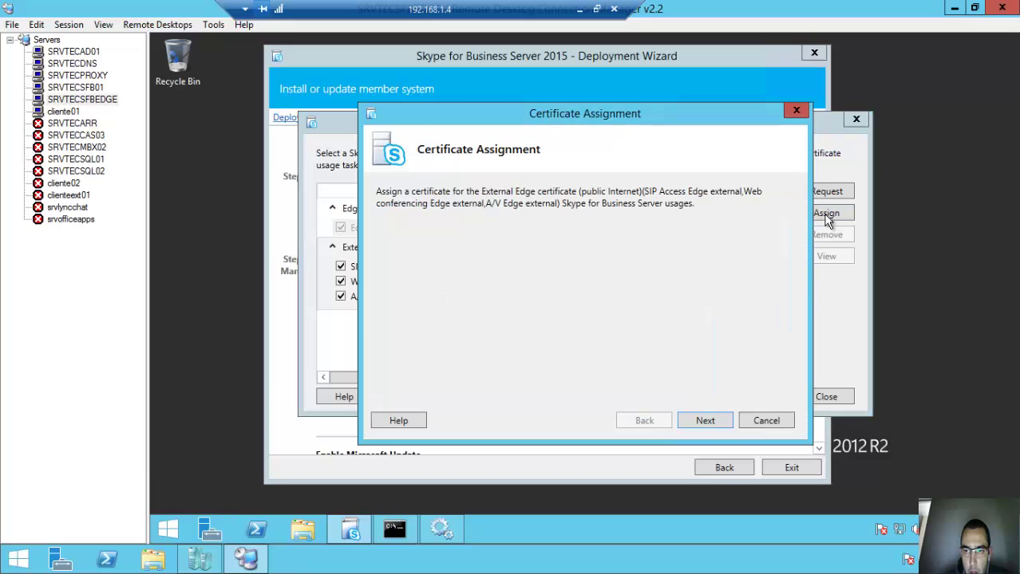
{"action": "left_click", "coordinate": [705, 420]}
{"action": "left_click", "coordinate": [579, 252]}
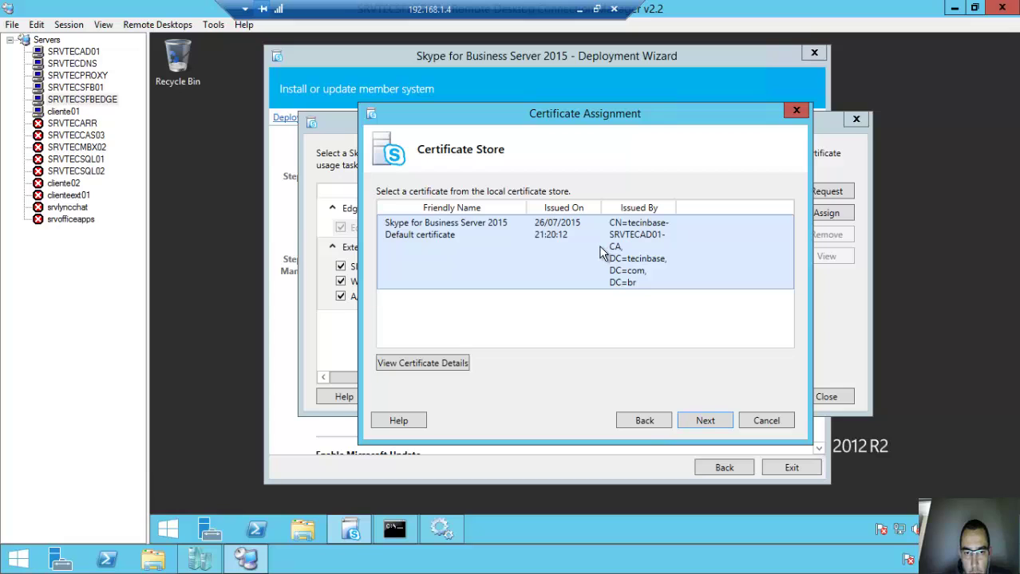
{"action": "left_click", "coordinate": [708, 420]}
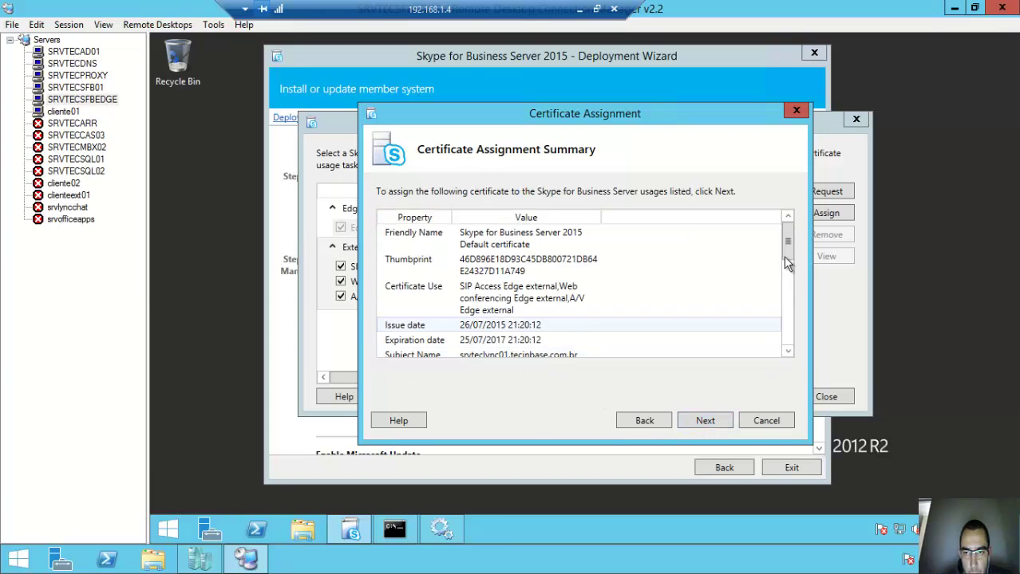
{"action": "left_click_drag", "start_coordinate": [786, 263], "coordinate": [788, 341]}
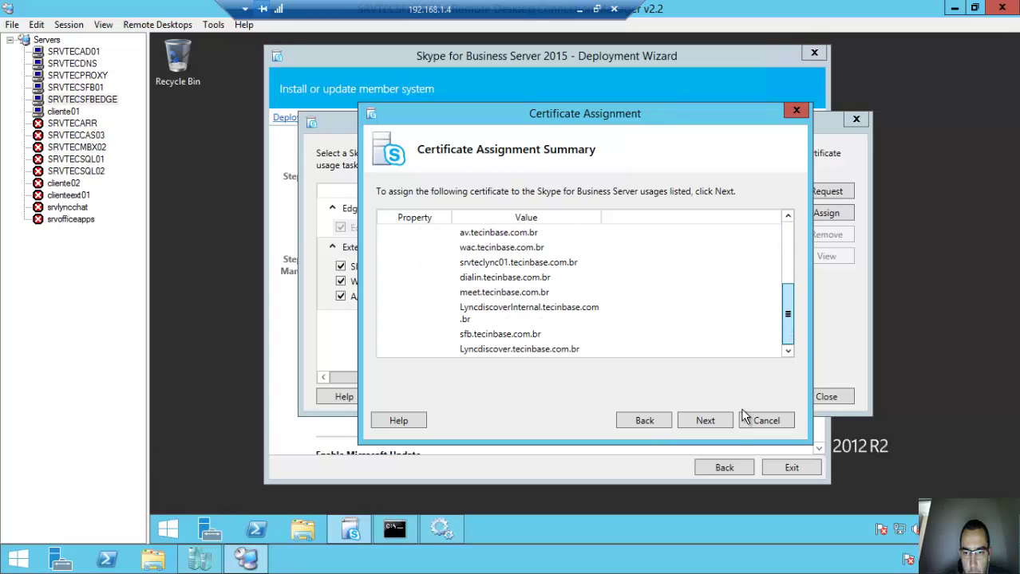
{"action": "left_click", "coordinate": [707, 420]}
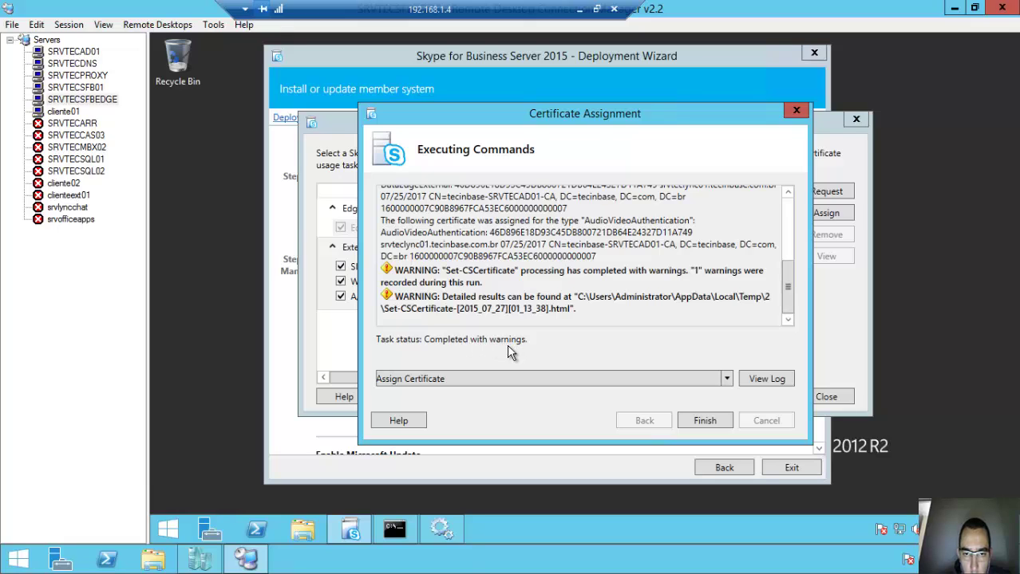
{"action": "left_click_drag", "start_coordinate": [475, 274], "coordinate": [490, 288]}
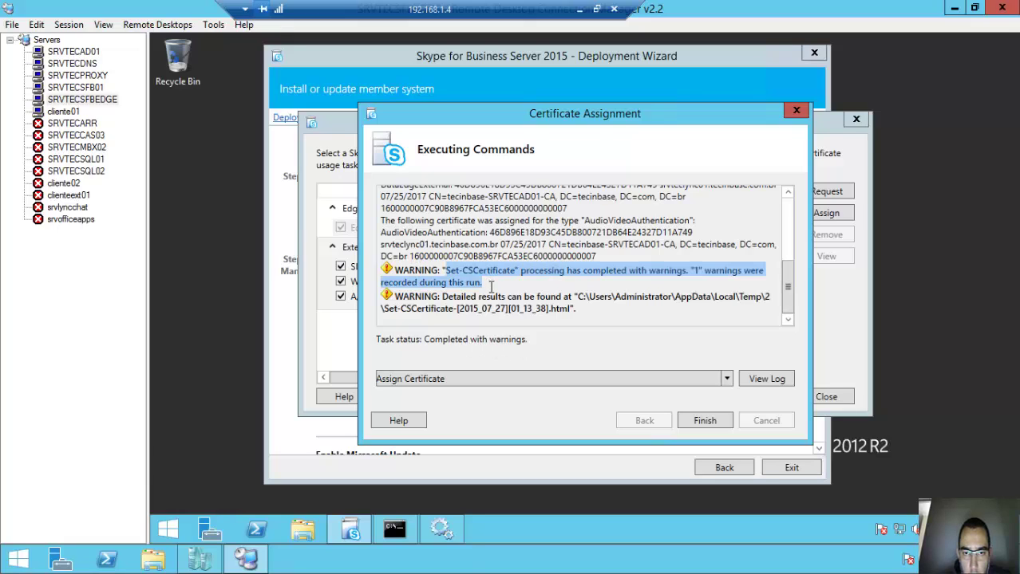